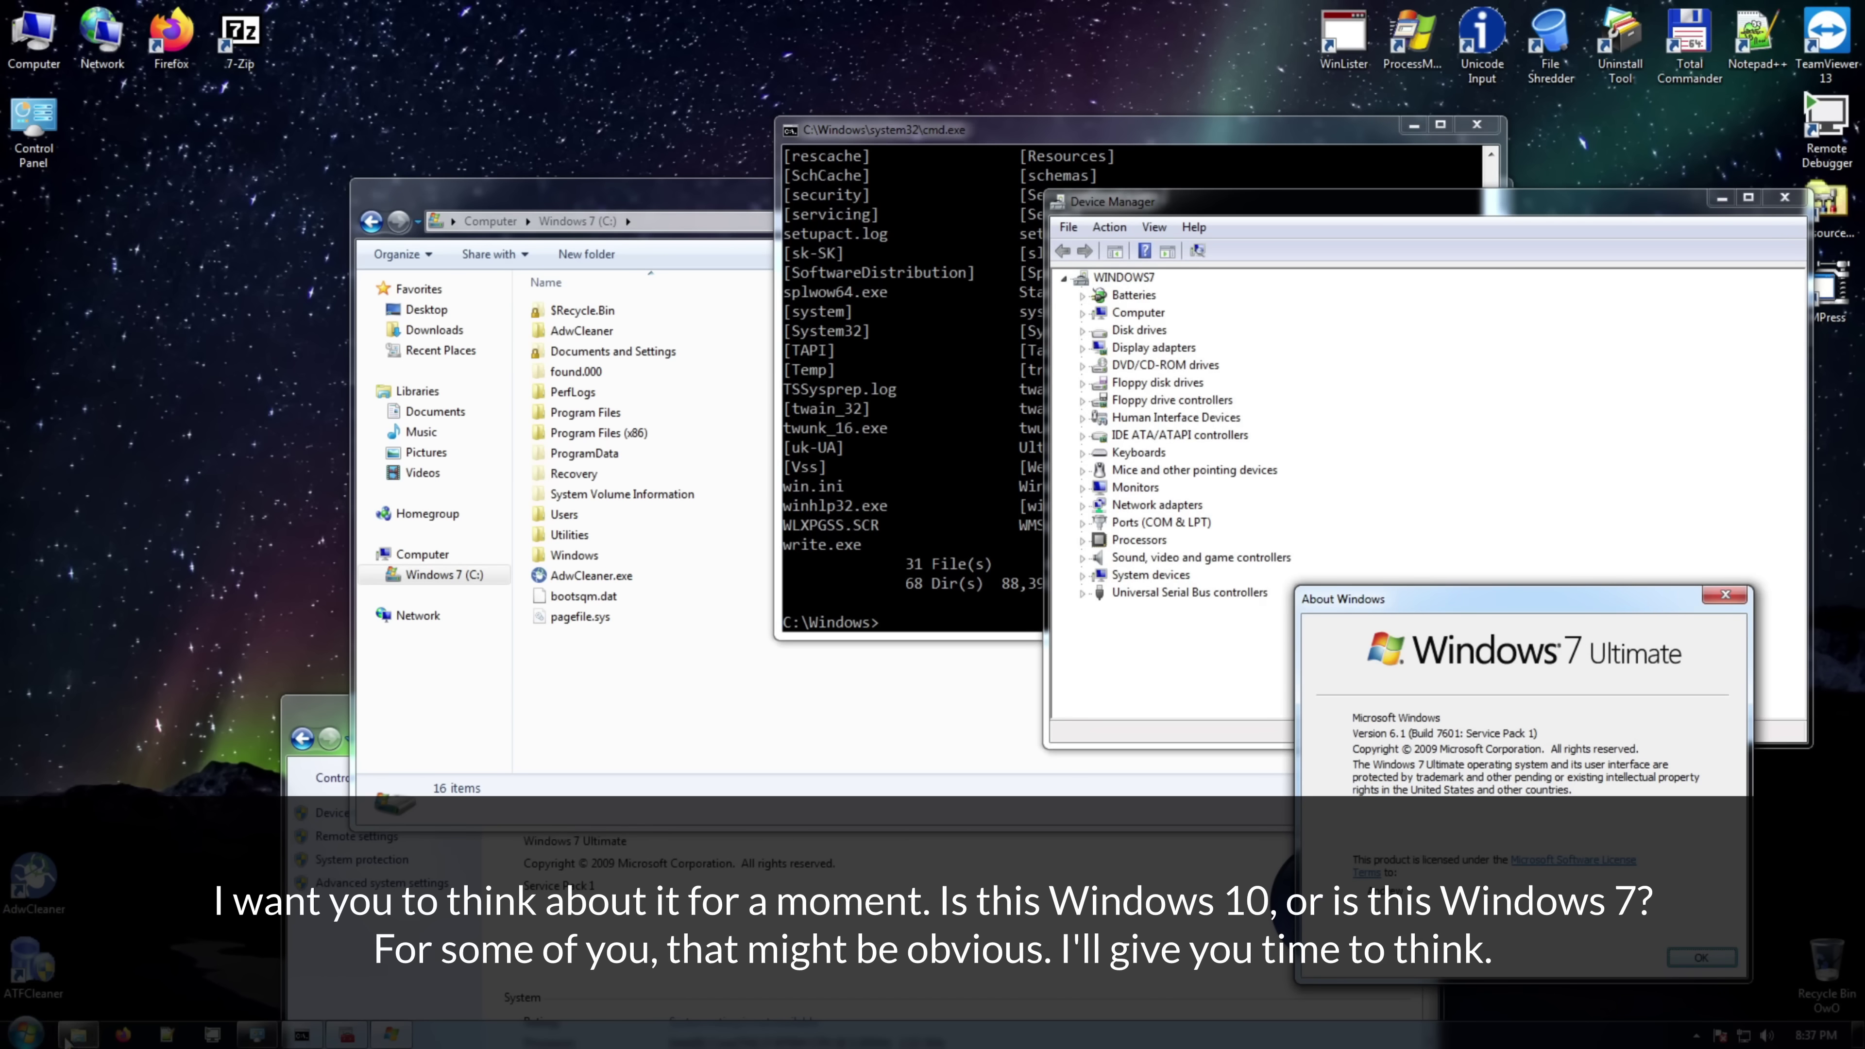
# - Open and close the Start menu and the clock and calendar flyout
pyautogui.click(26, 1034)
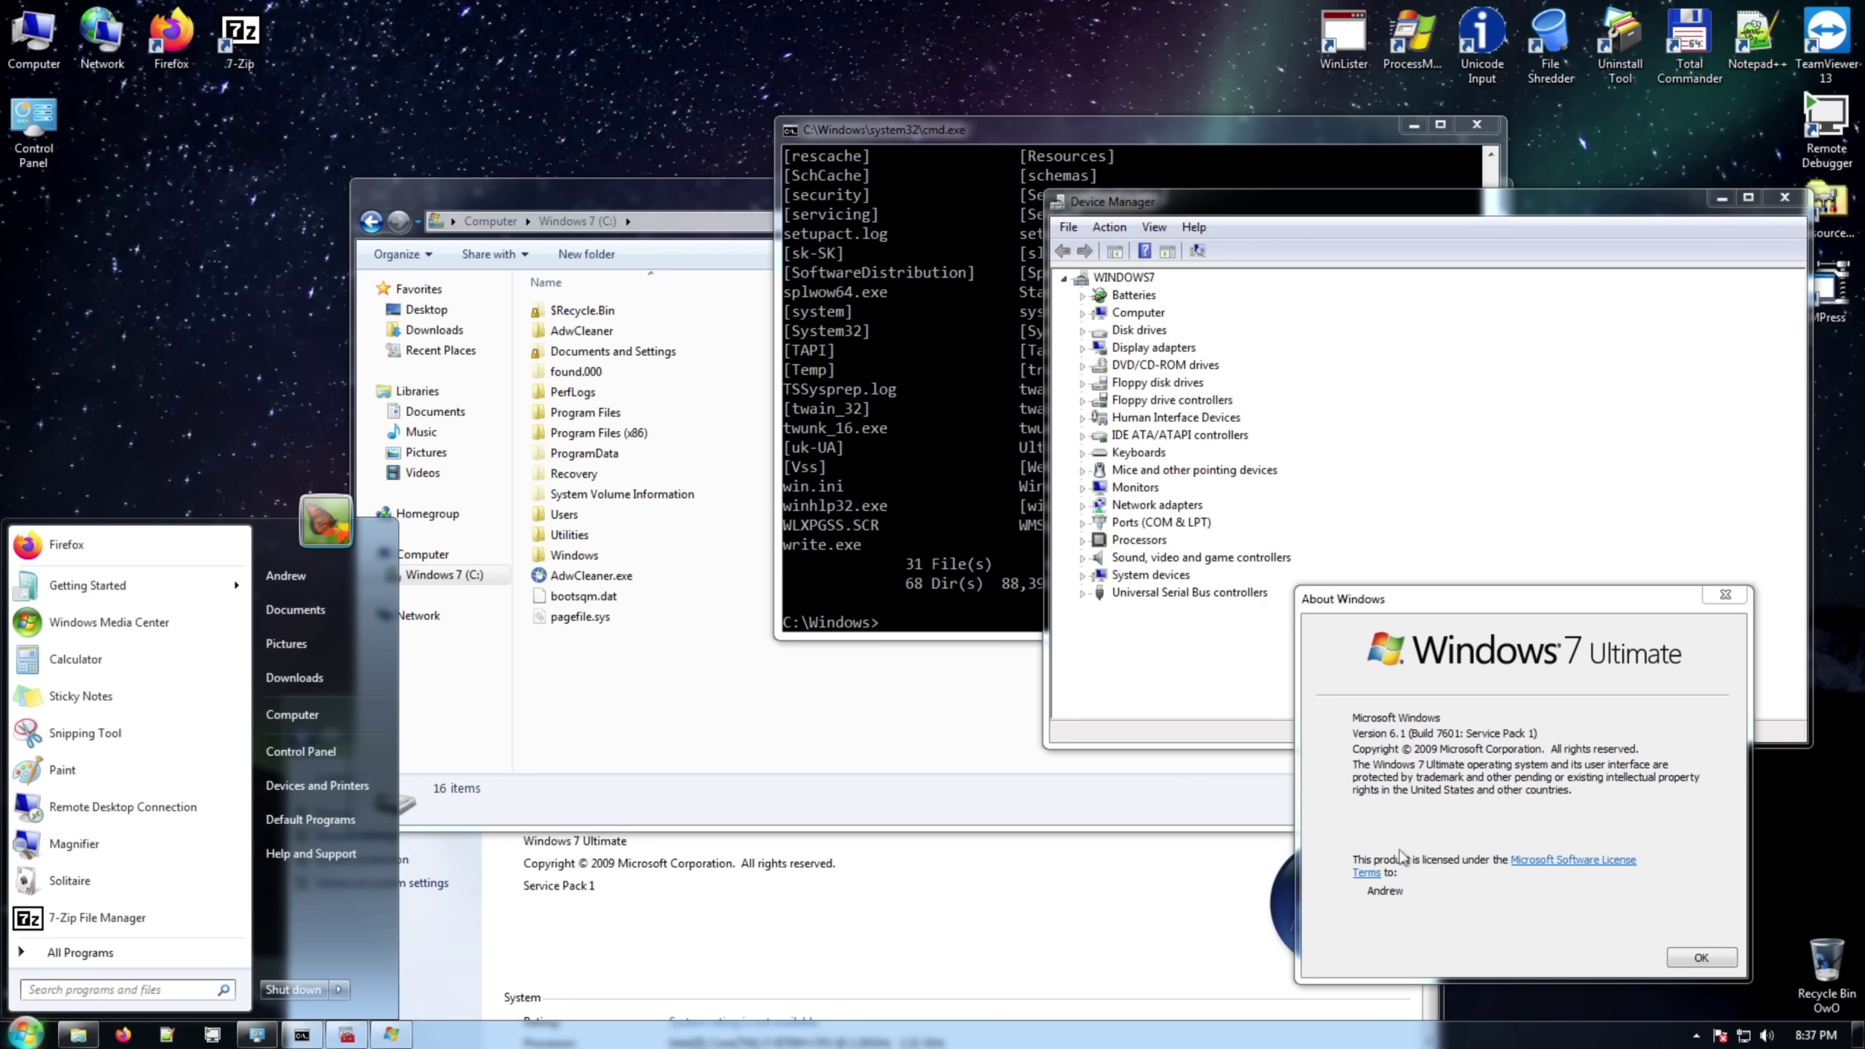
pyautogui.click(1786, 1041)
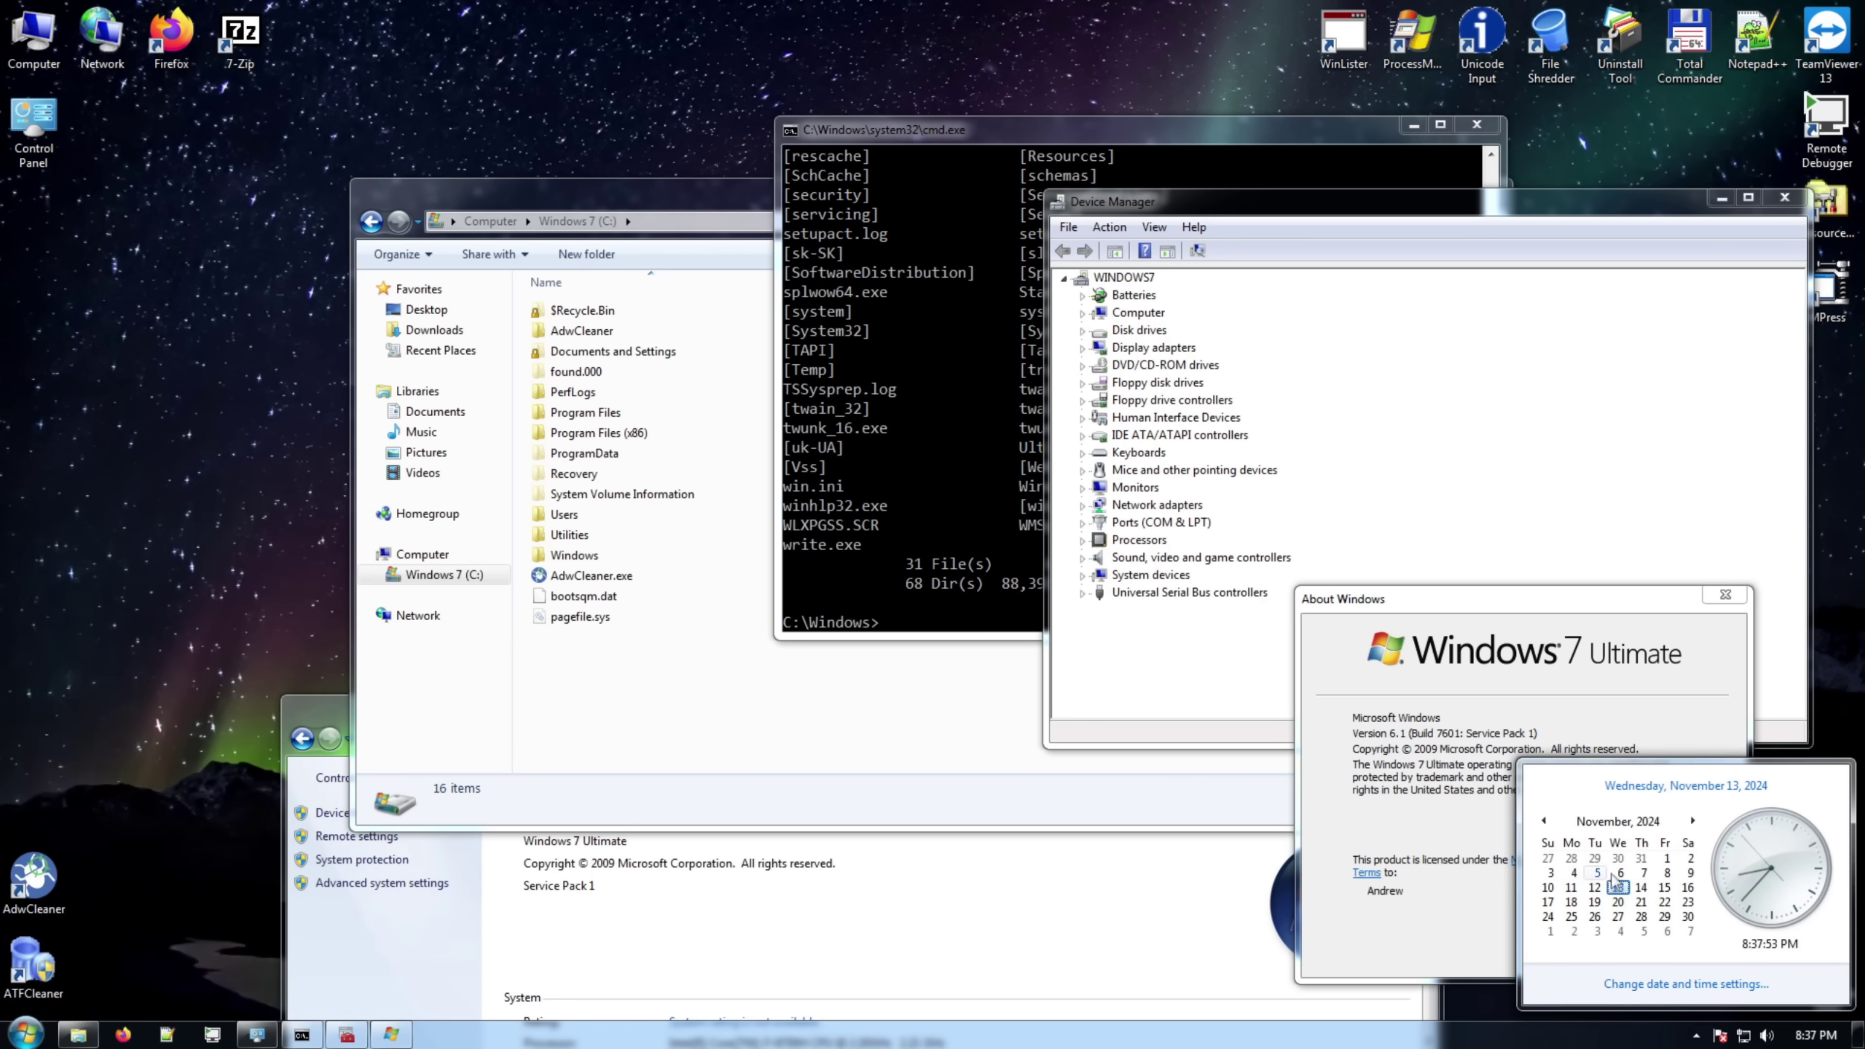
pyautogui.click(29, 1042)
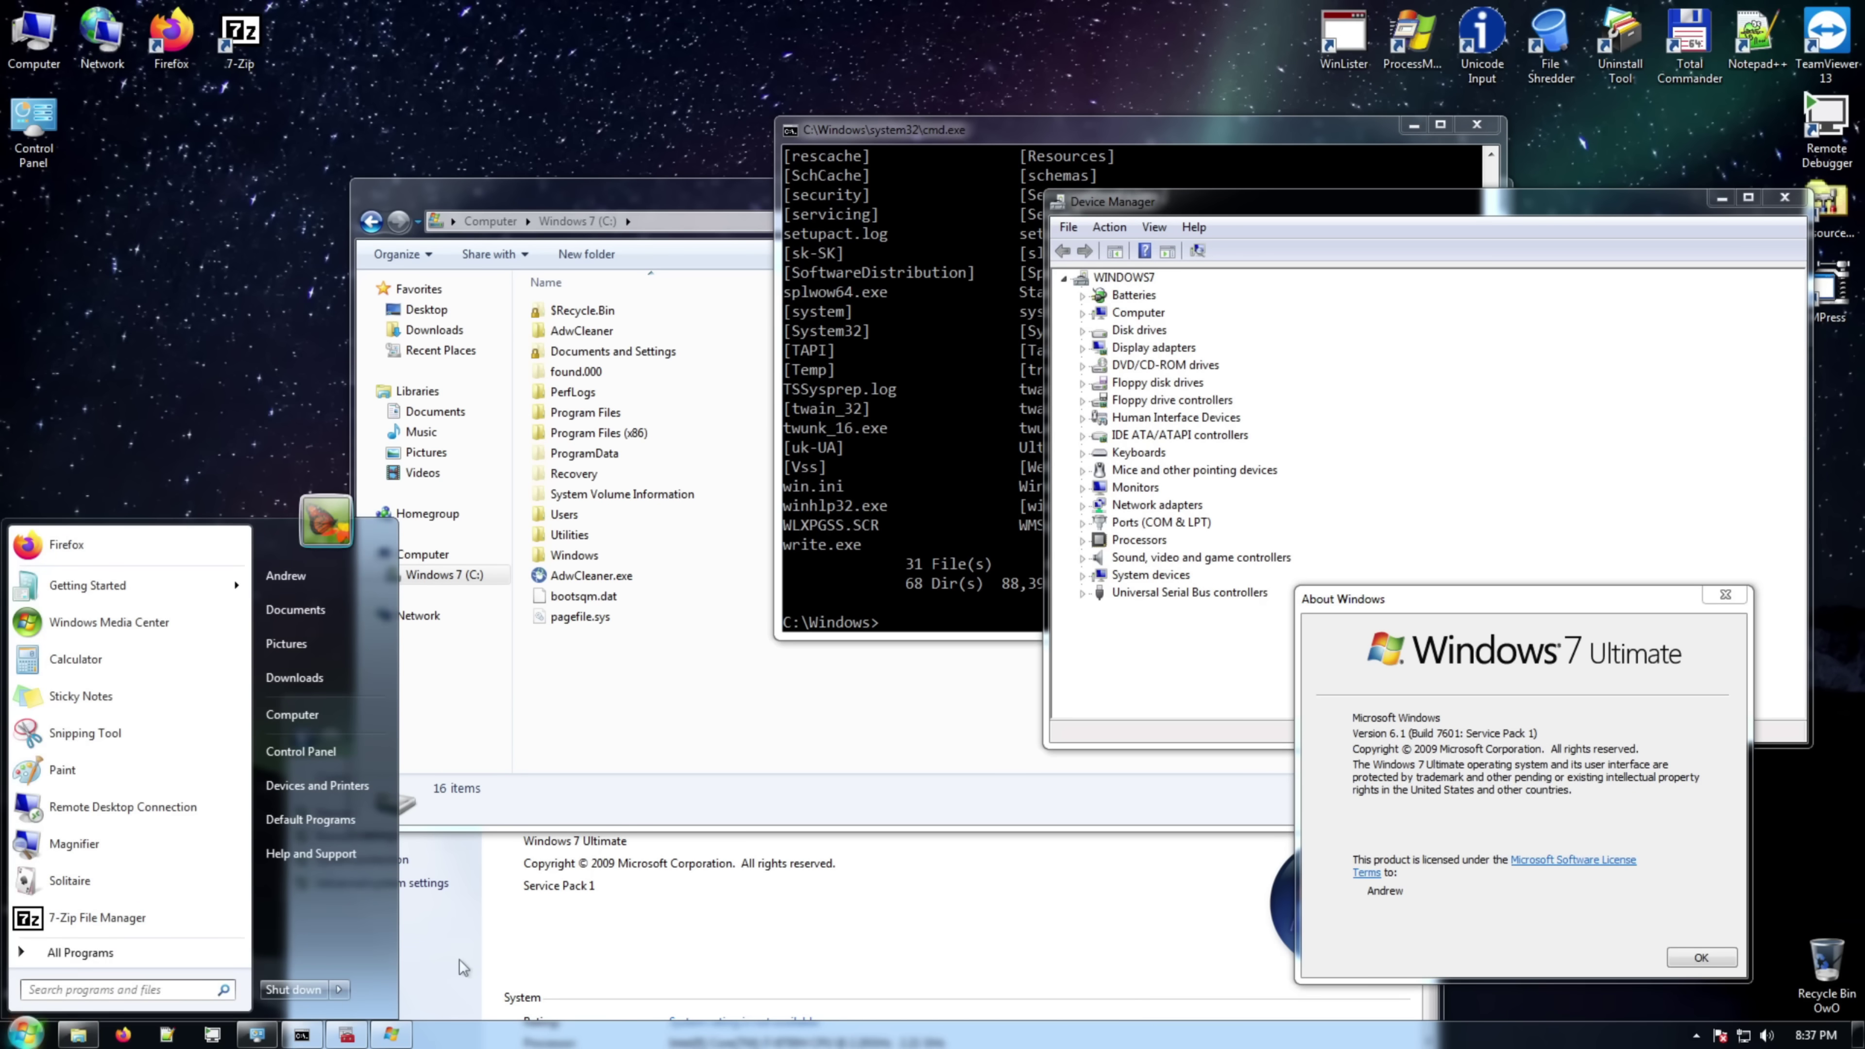
pyautogui.click(1458, 889)
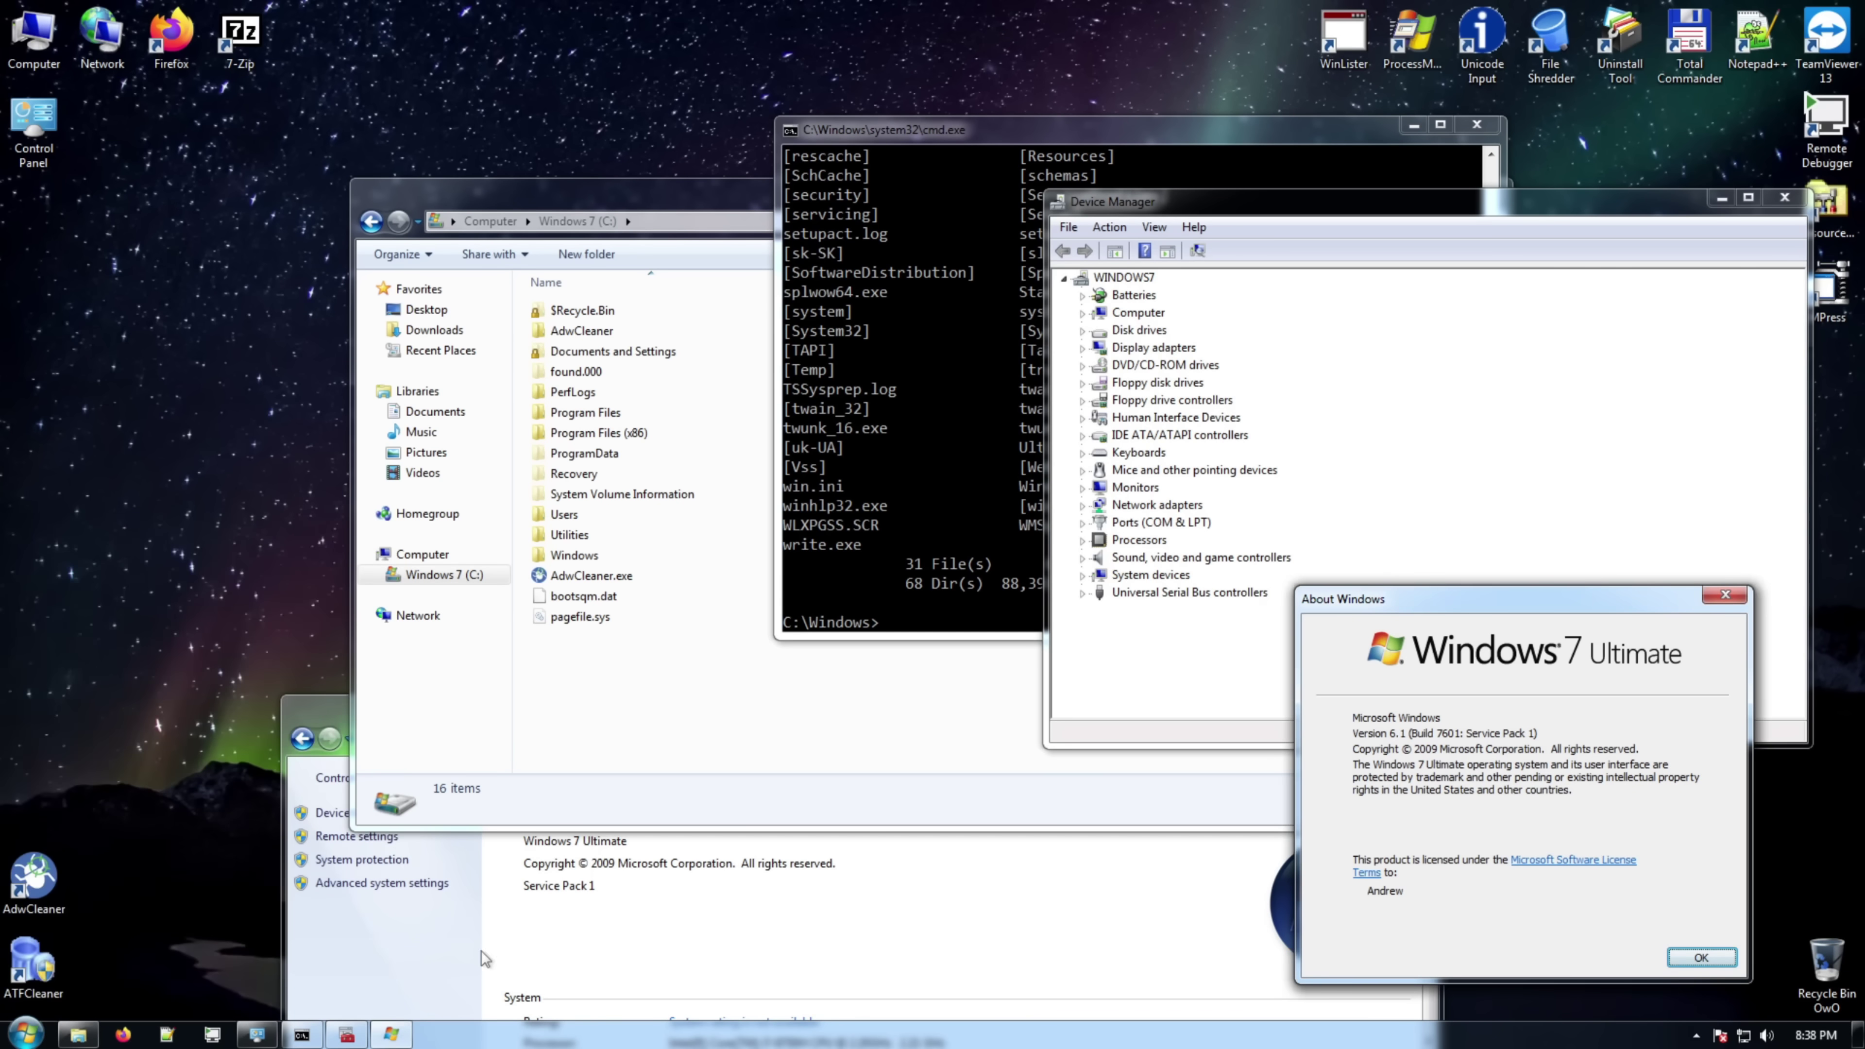
# - Bring the System window forward, go back to All Control Panel Items, and open the gadgets gallery
pyautogui.click(406, 955)
pyautogui.click(302, 737)
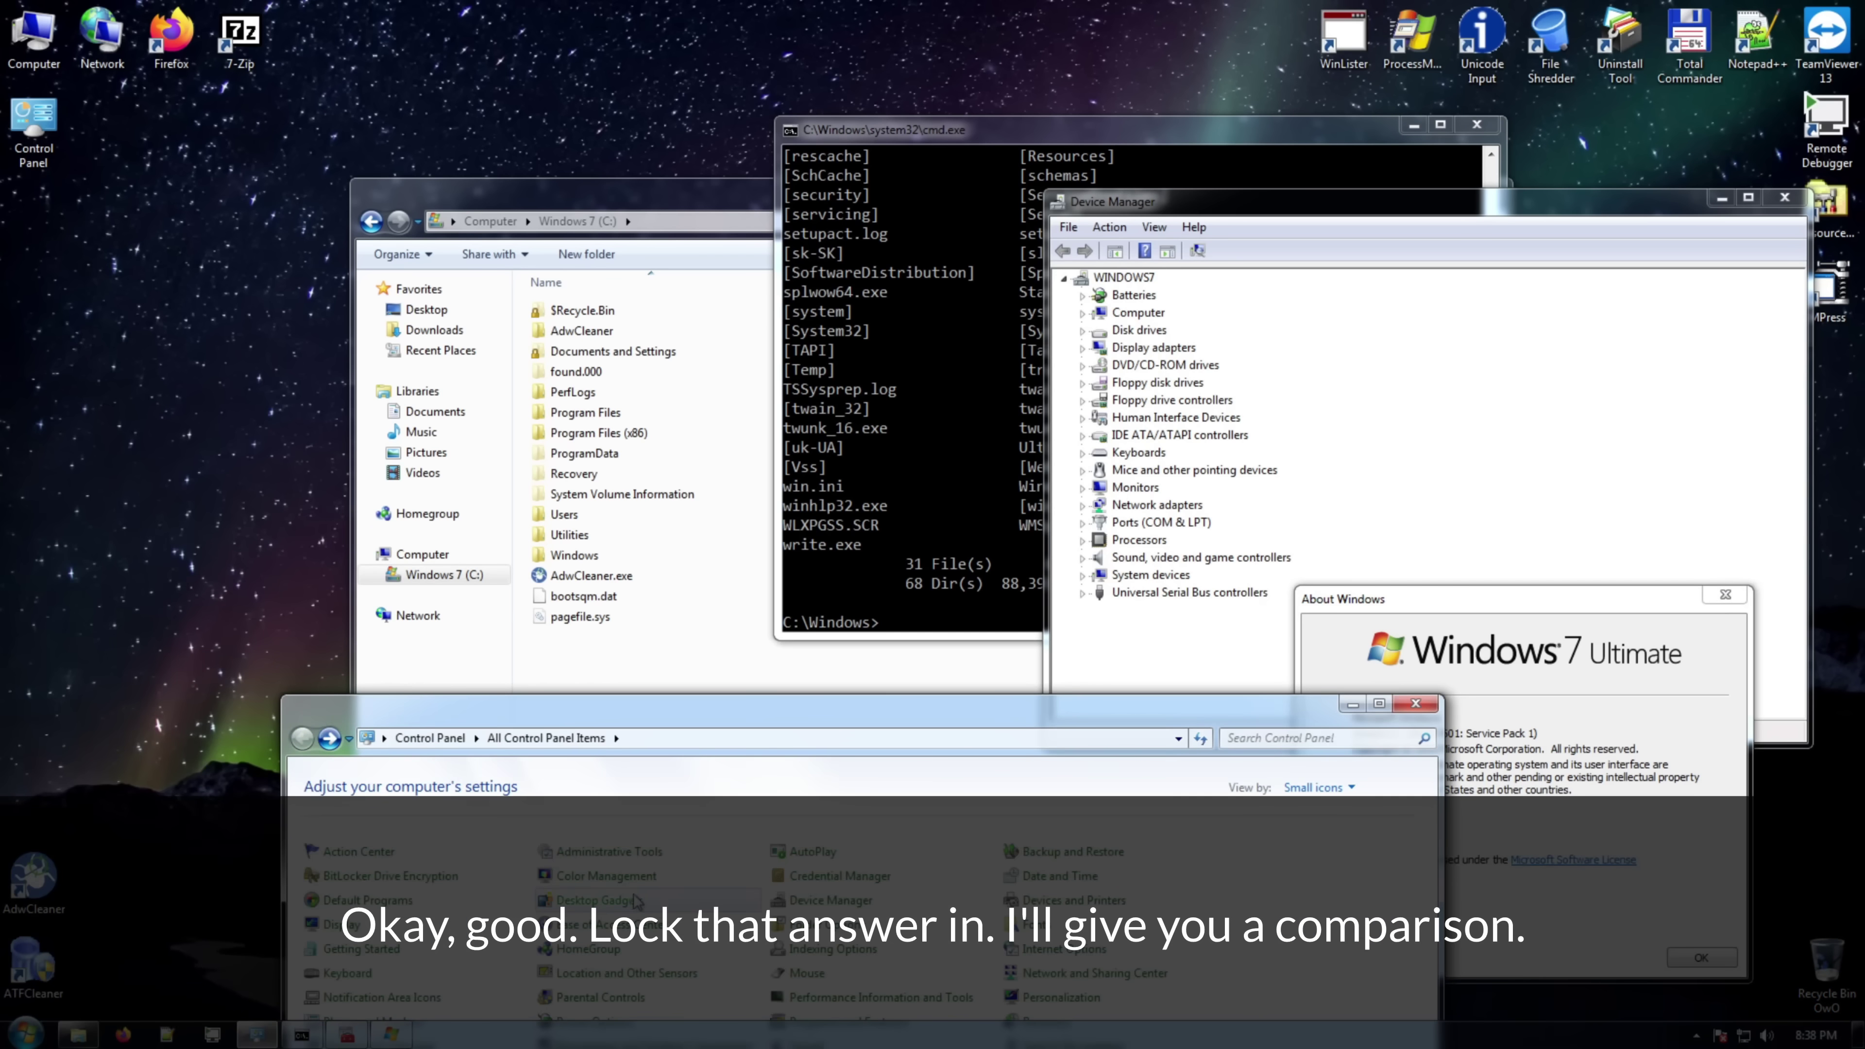
pyautogui.click(619, 906)
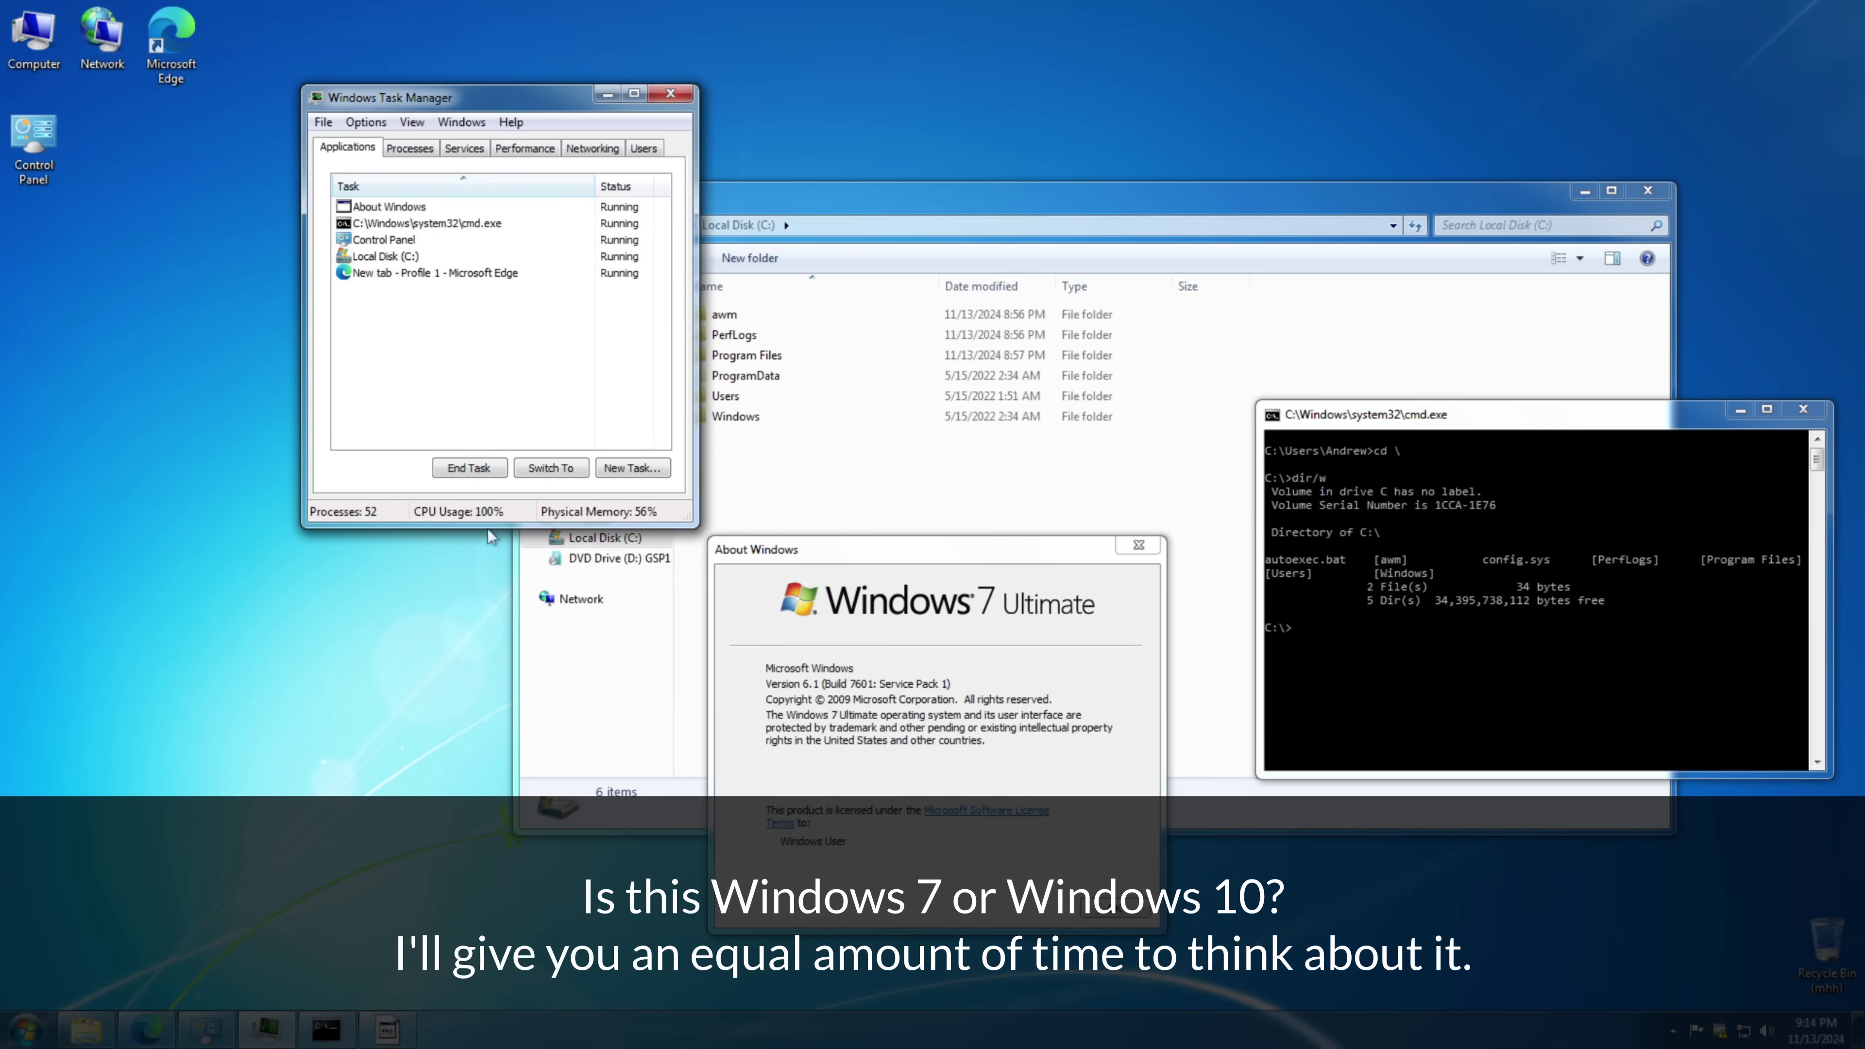
# - Check the calendar, then open Control Panel from the Start menu
pyautogui.click(1816, 1030)
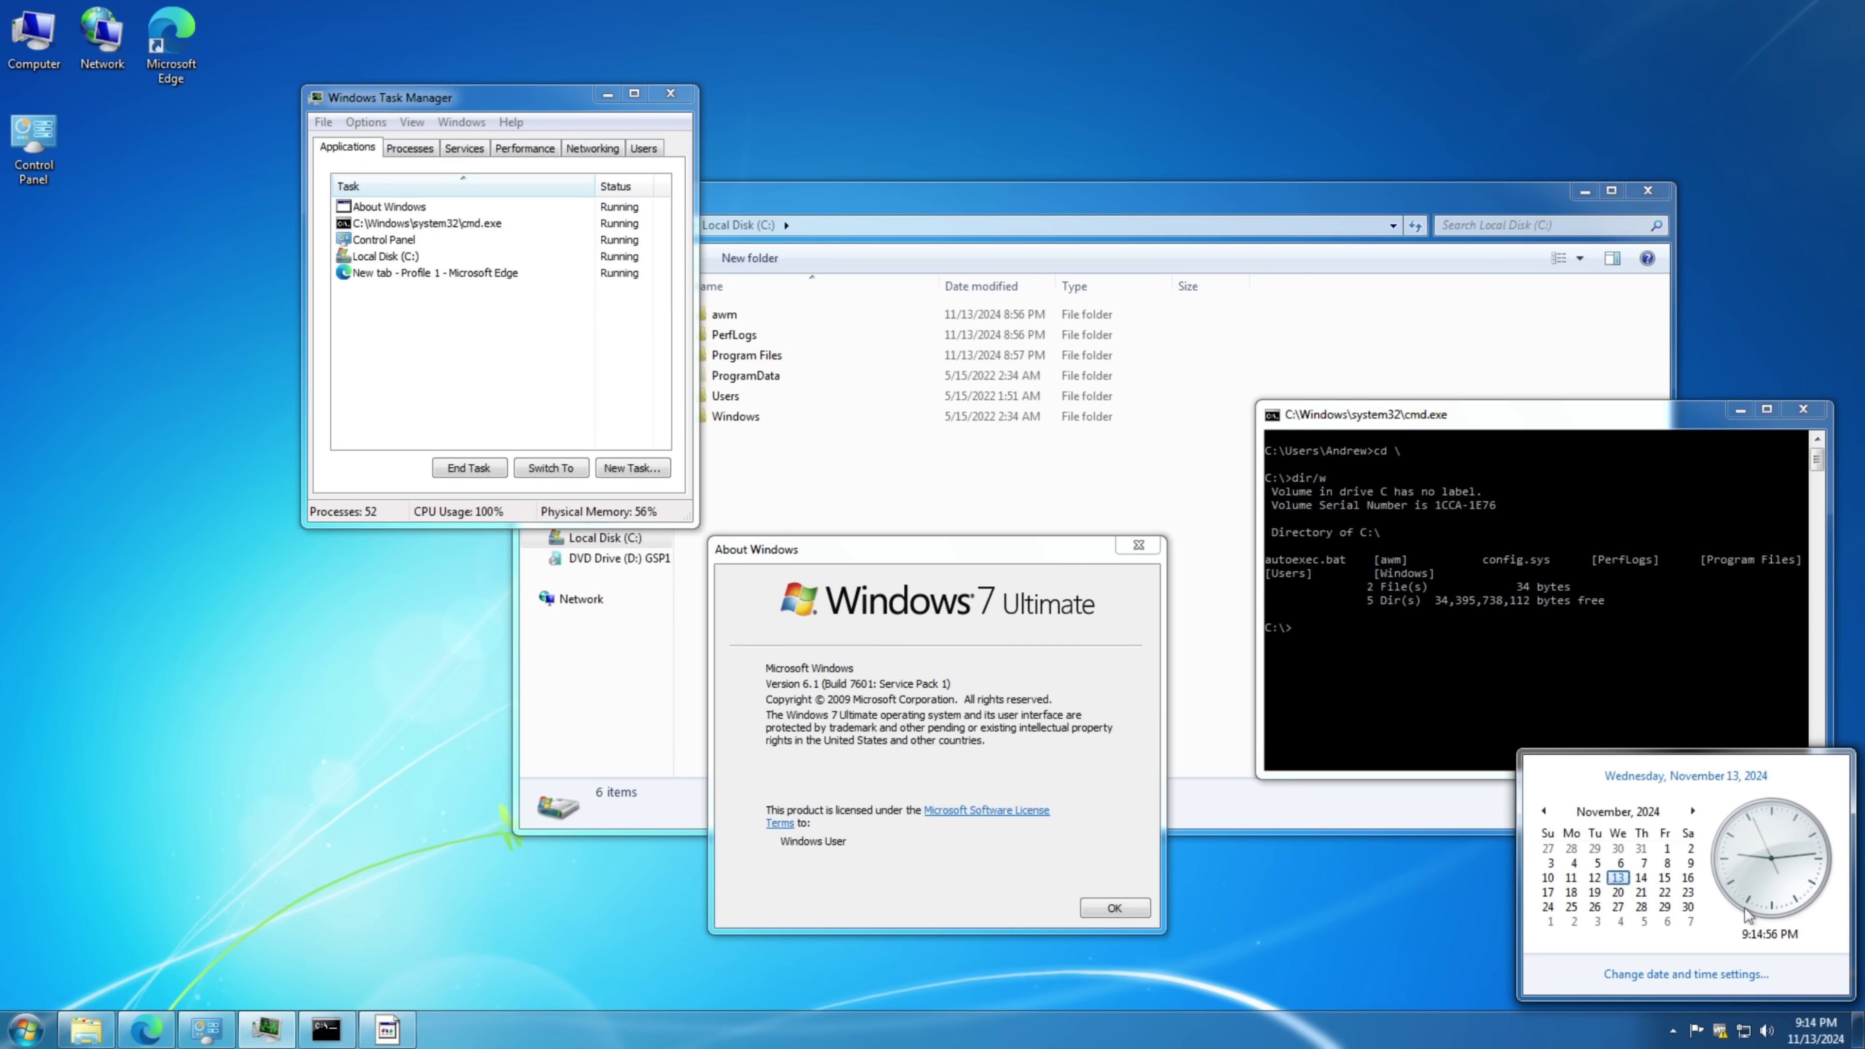
pyautogui.click(28, 1030)
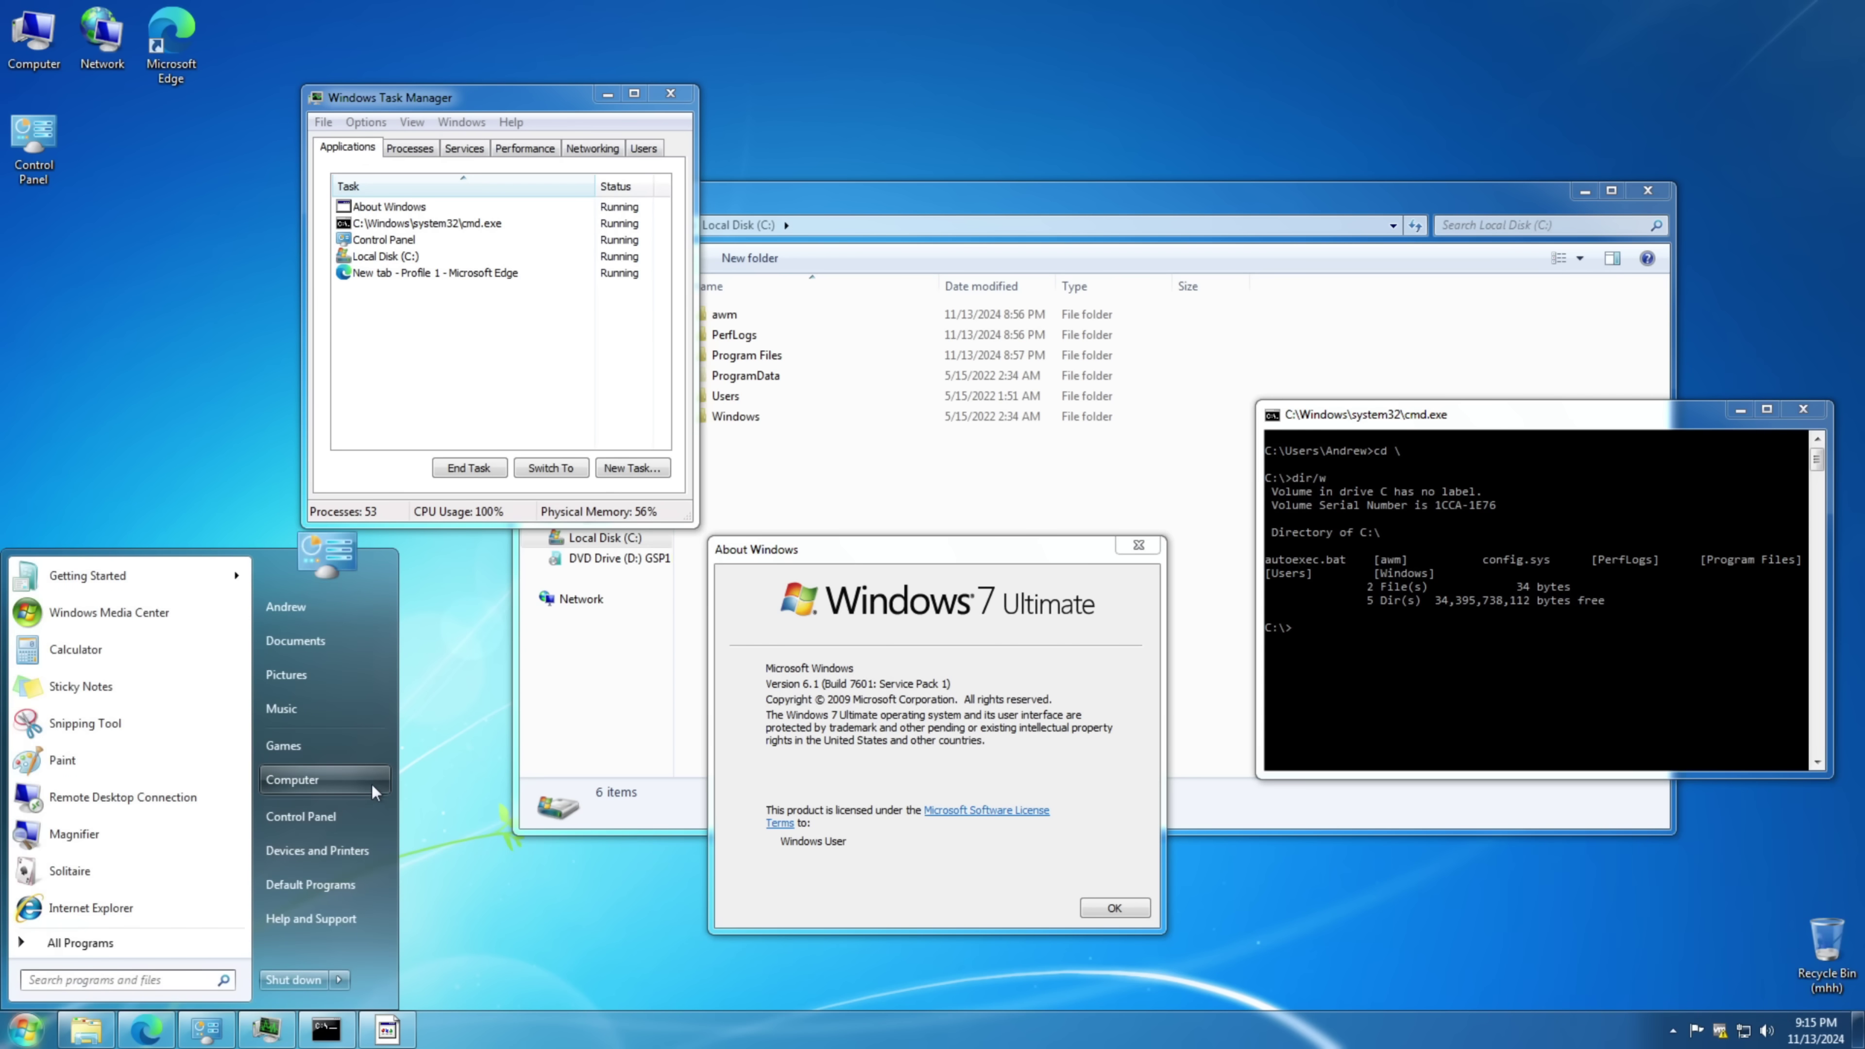
pyautogui.click(367, 816)
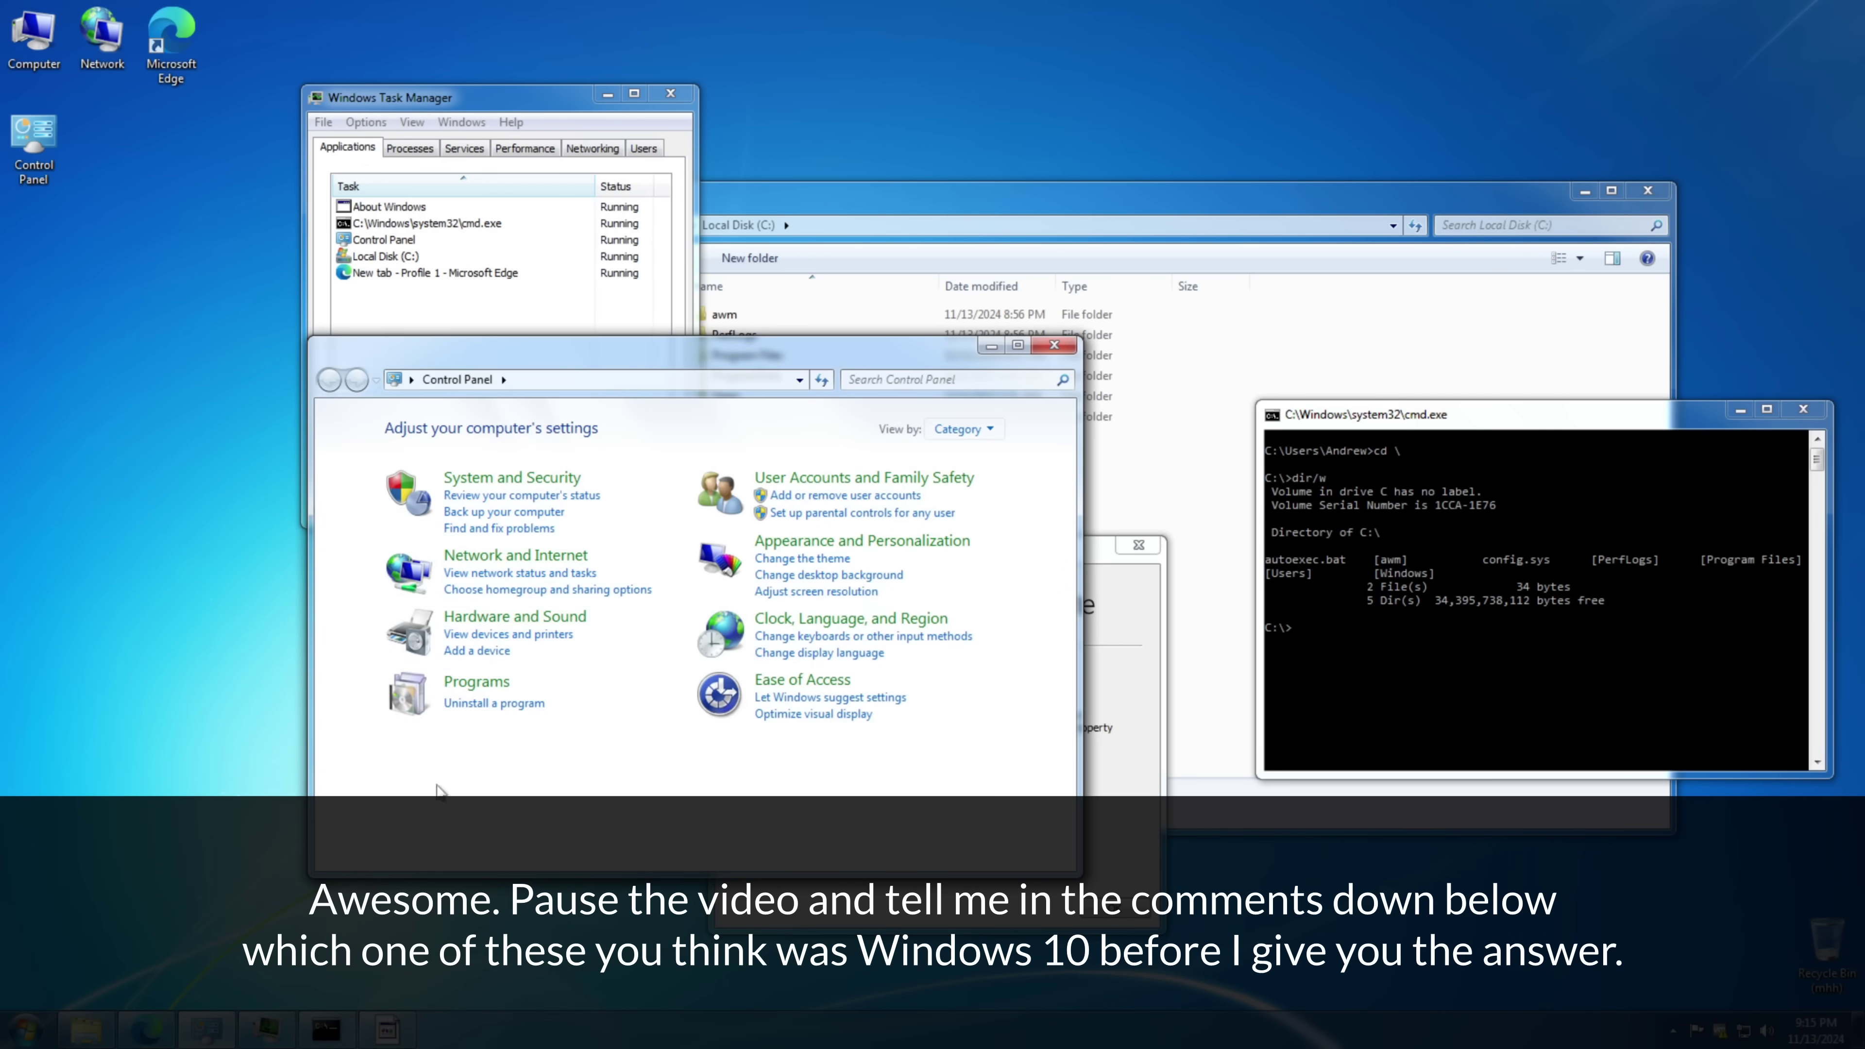
# - View Control Panel by Small icons, move the window left, and open the Display page
pyautogui.click(960, 429)
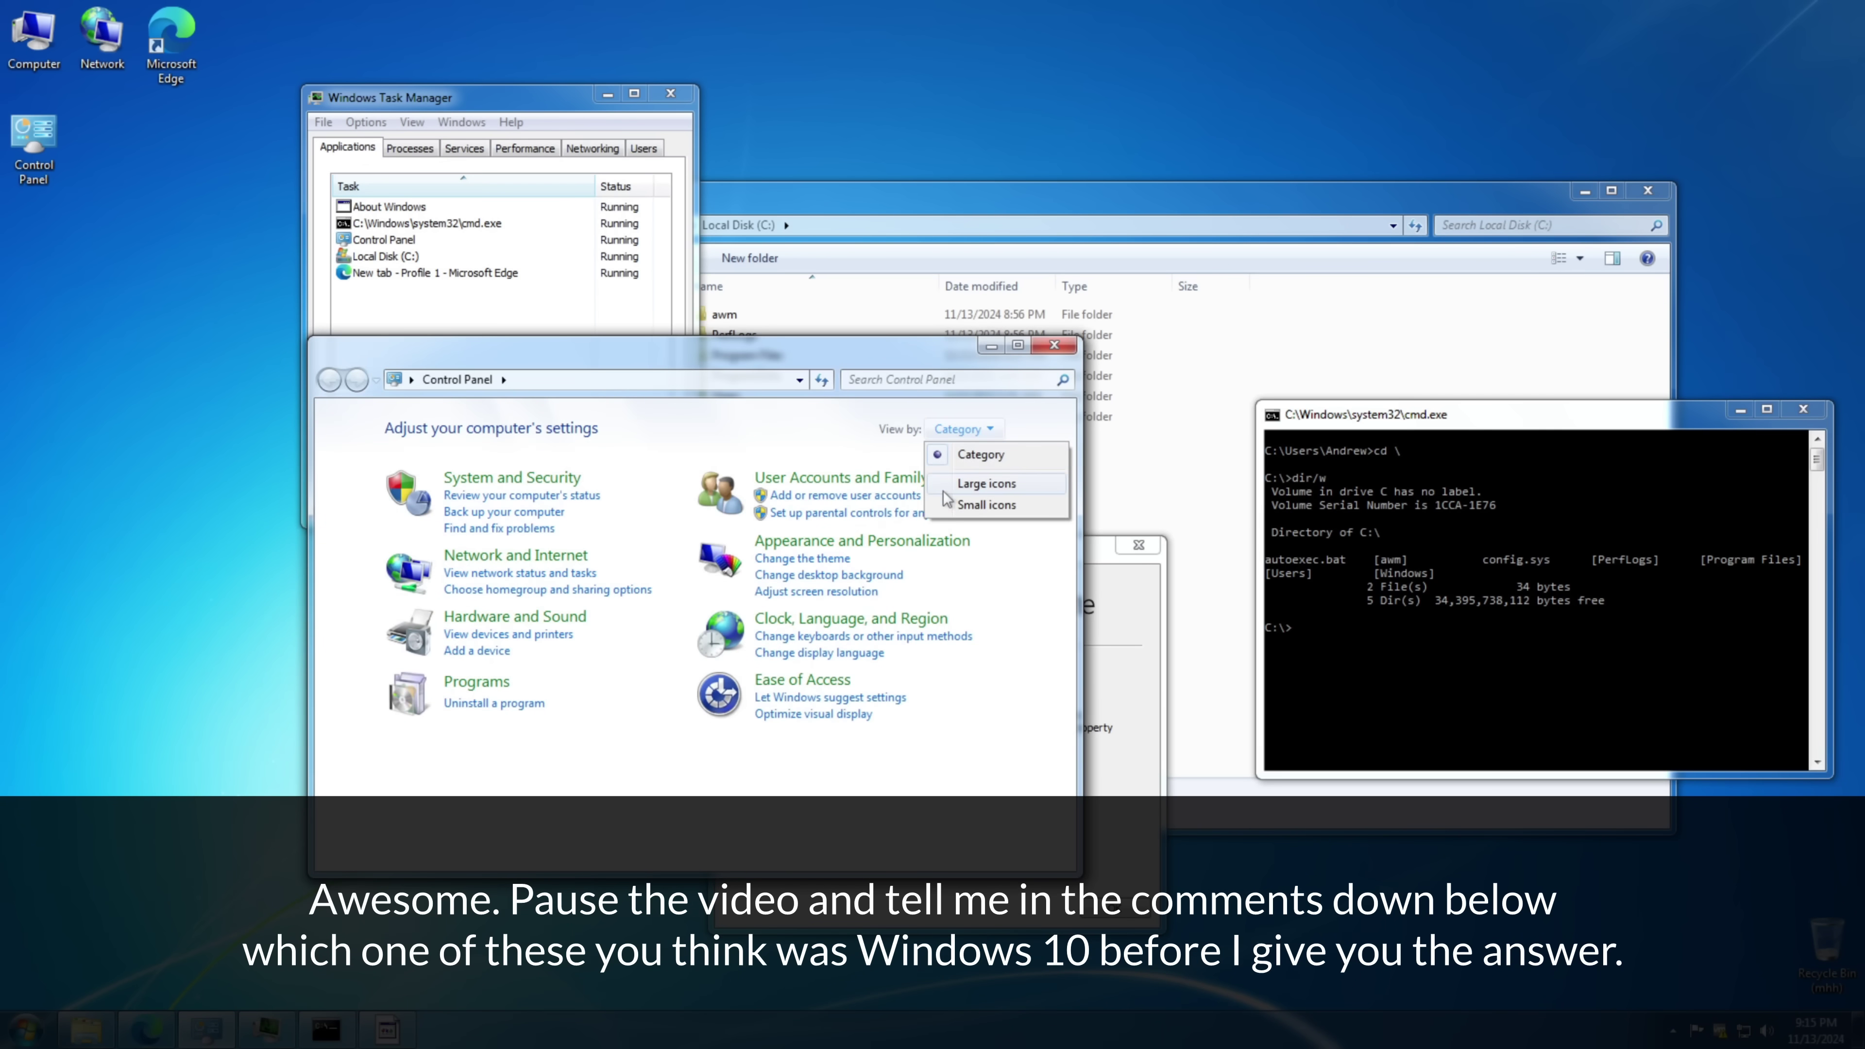
pyautogui.click(951, 504)
pyautogui.moveTo(777, 365); pyautogui.dragTo(580, 435)
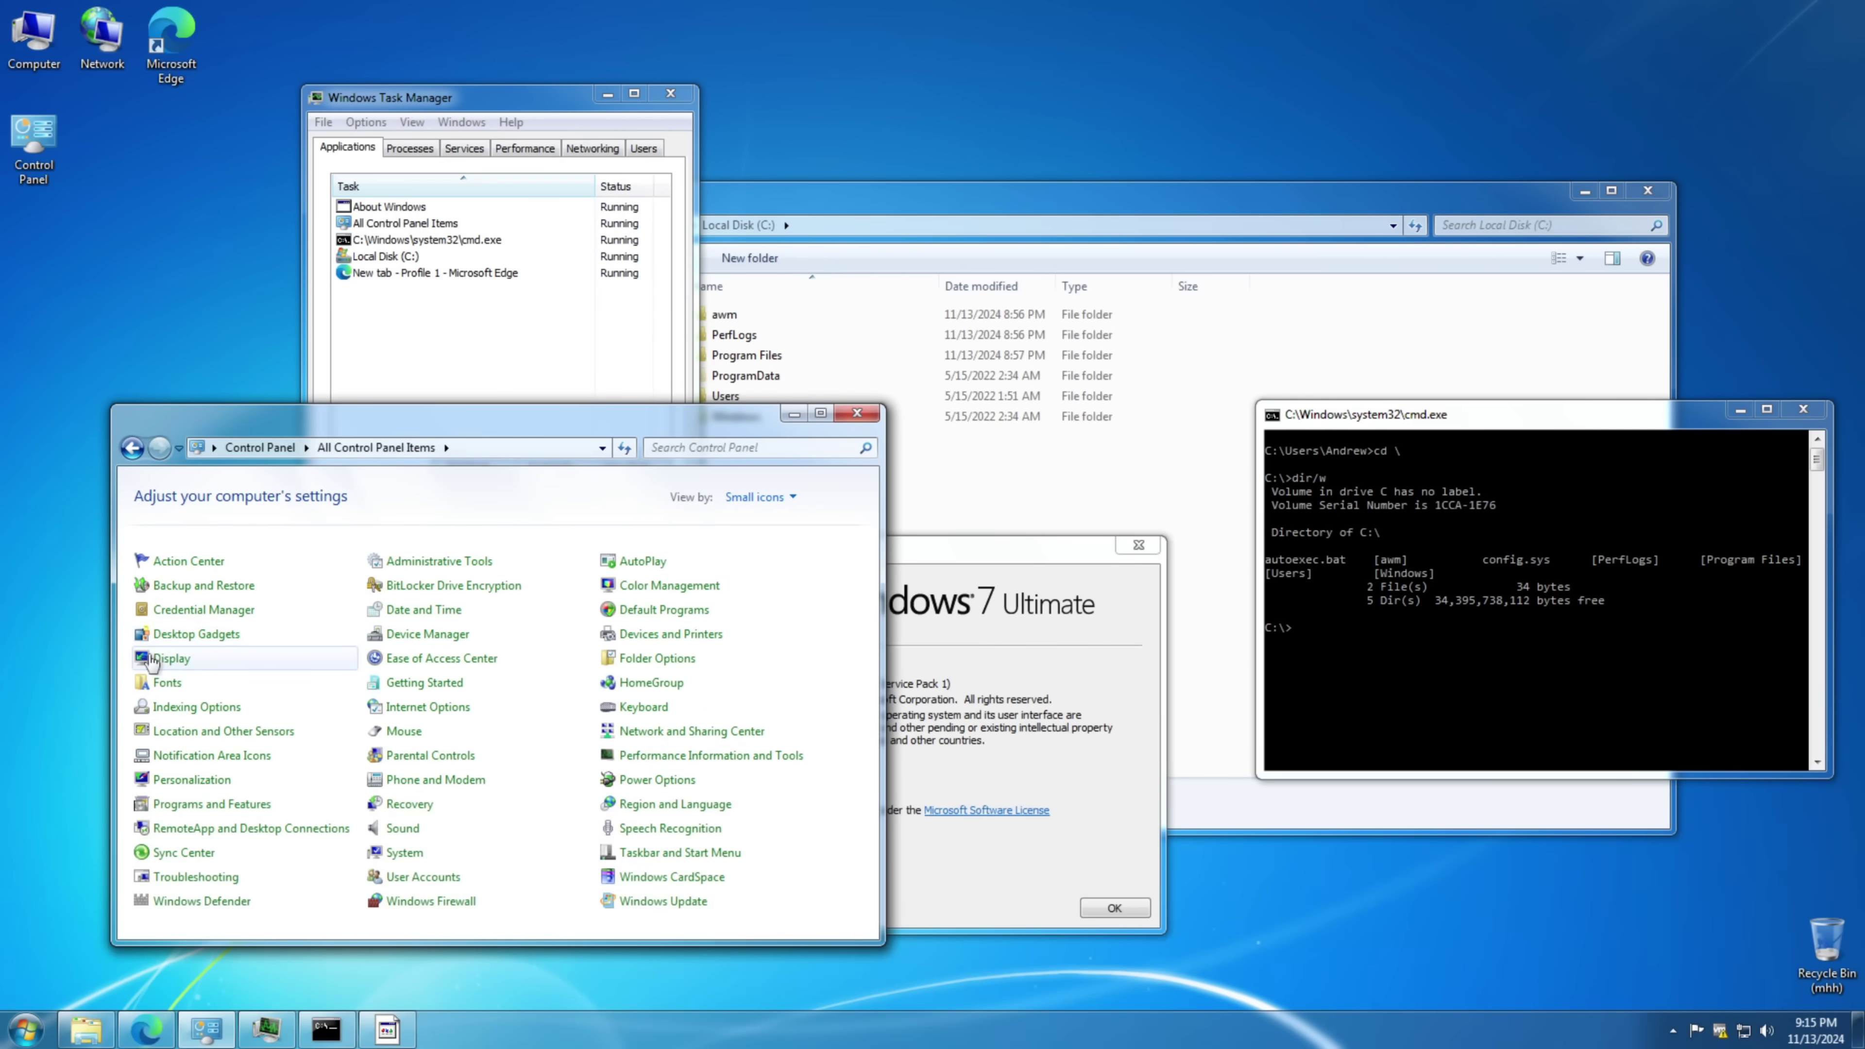
pyautogui.click(170, 658)
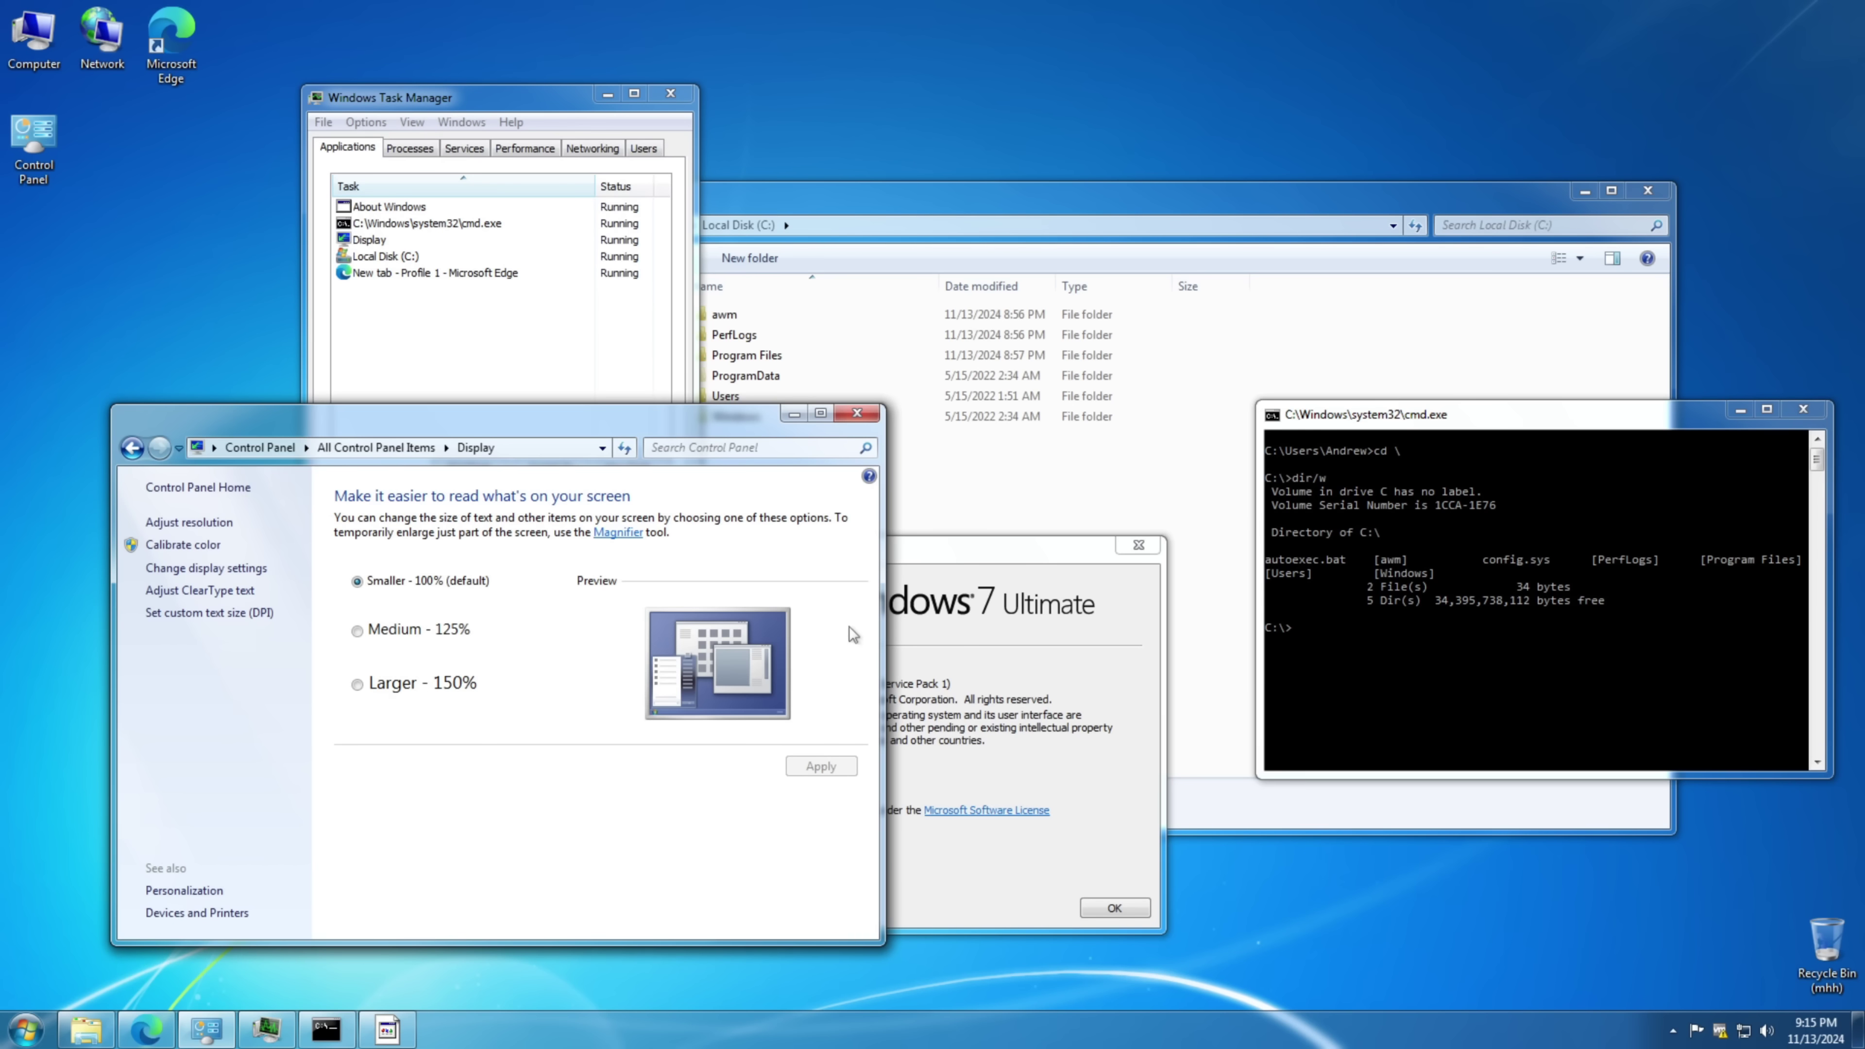
pyautogui.click(911, 715)
pyautogui.click(567, 366)
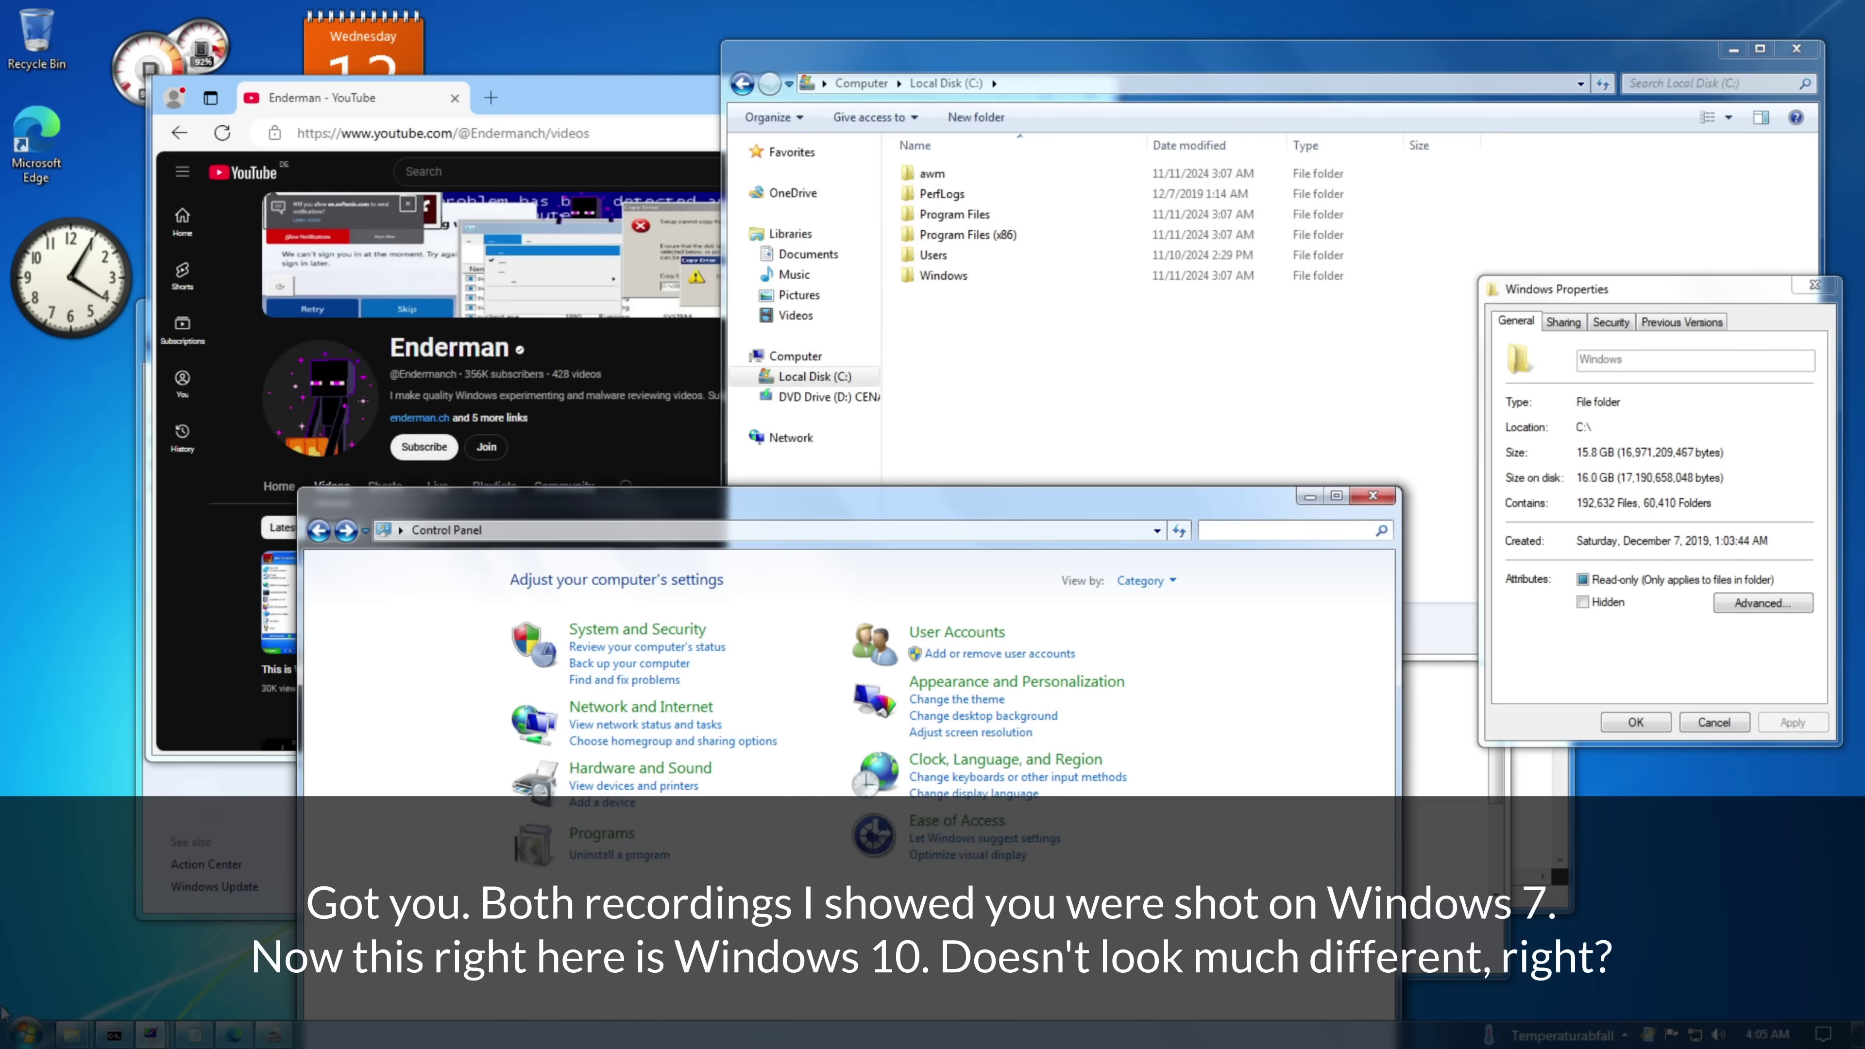
# - Set the window colour to brown in Personalization
pyautogui.moveTo(163, 1036)
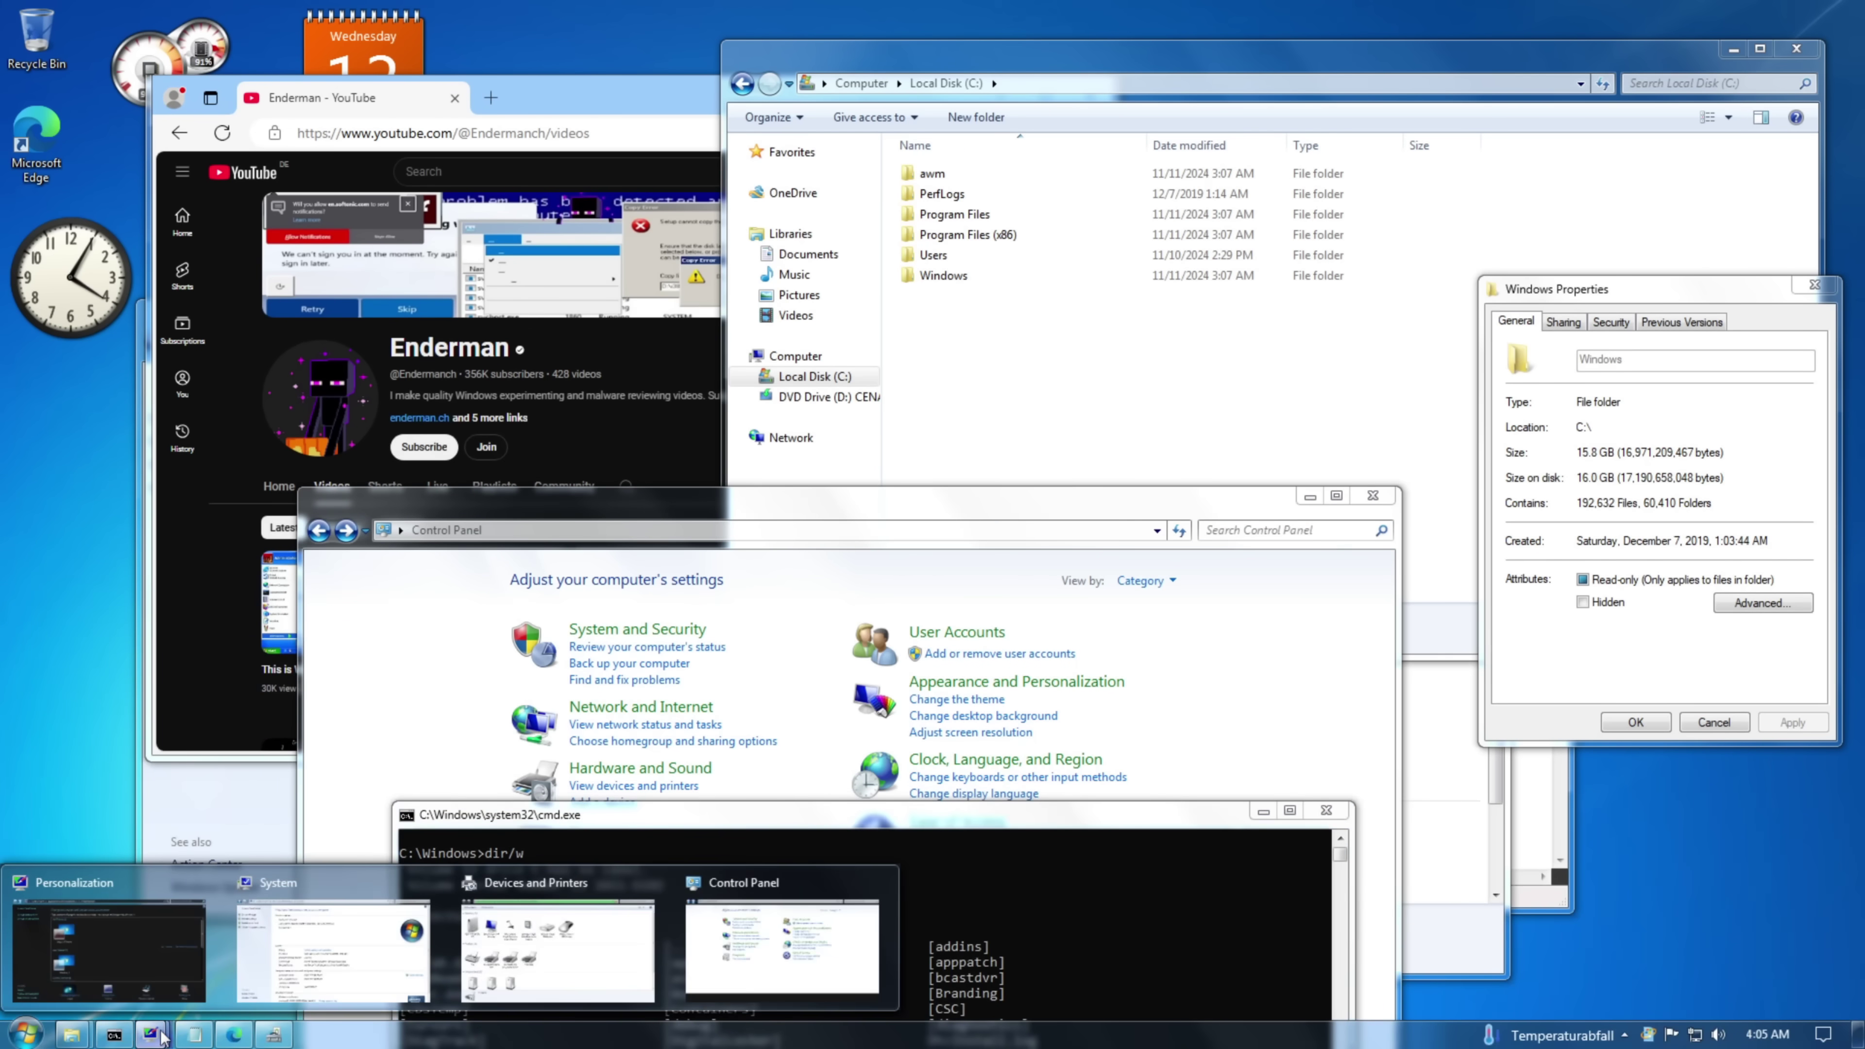
pyautogui.click(109, 951)
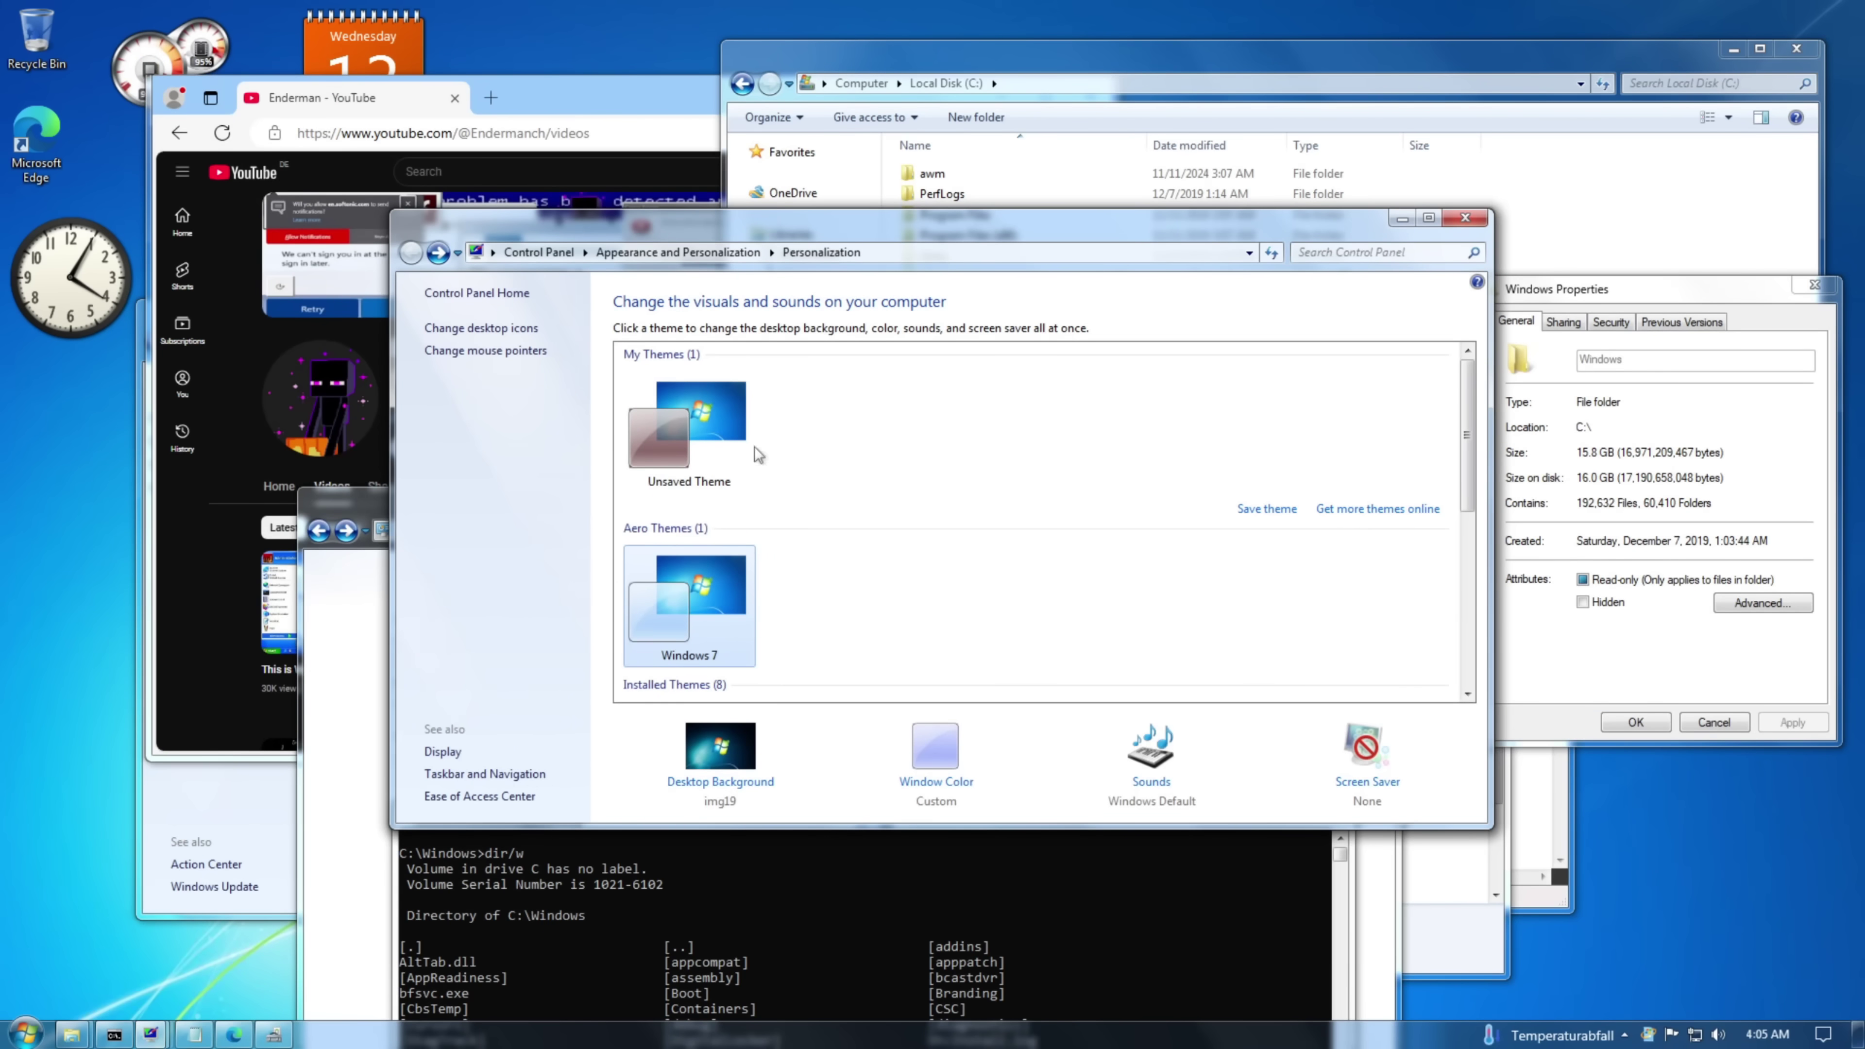
pyautogui.click(935, 757)
pyautogui.click(1042, 427)
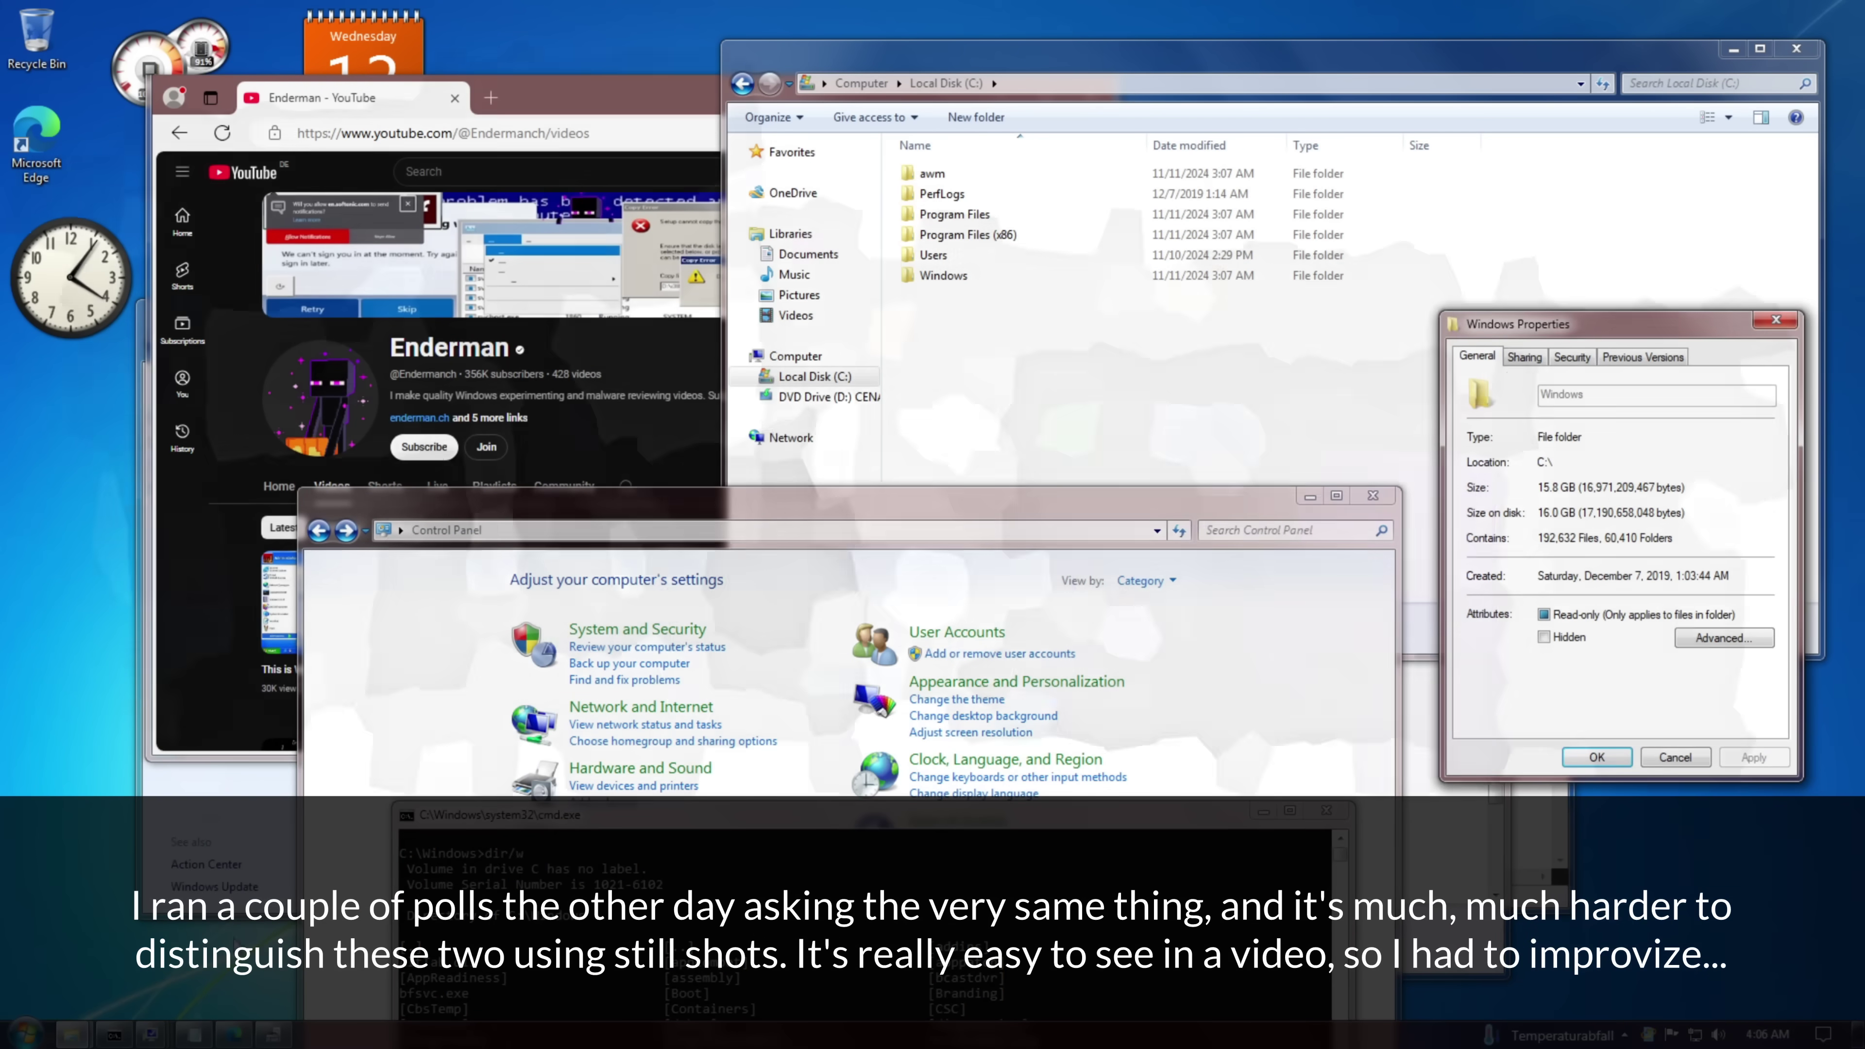
# - Move the Install Transformation Pack icon to the centre of the desktop
pyautogui.press('super')
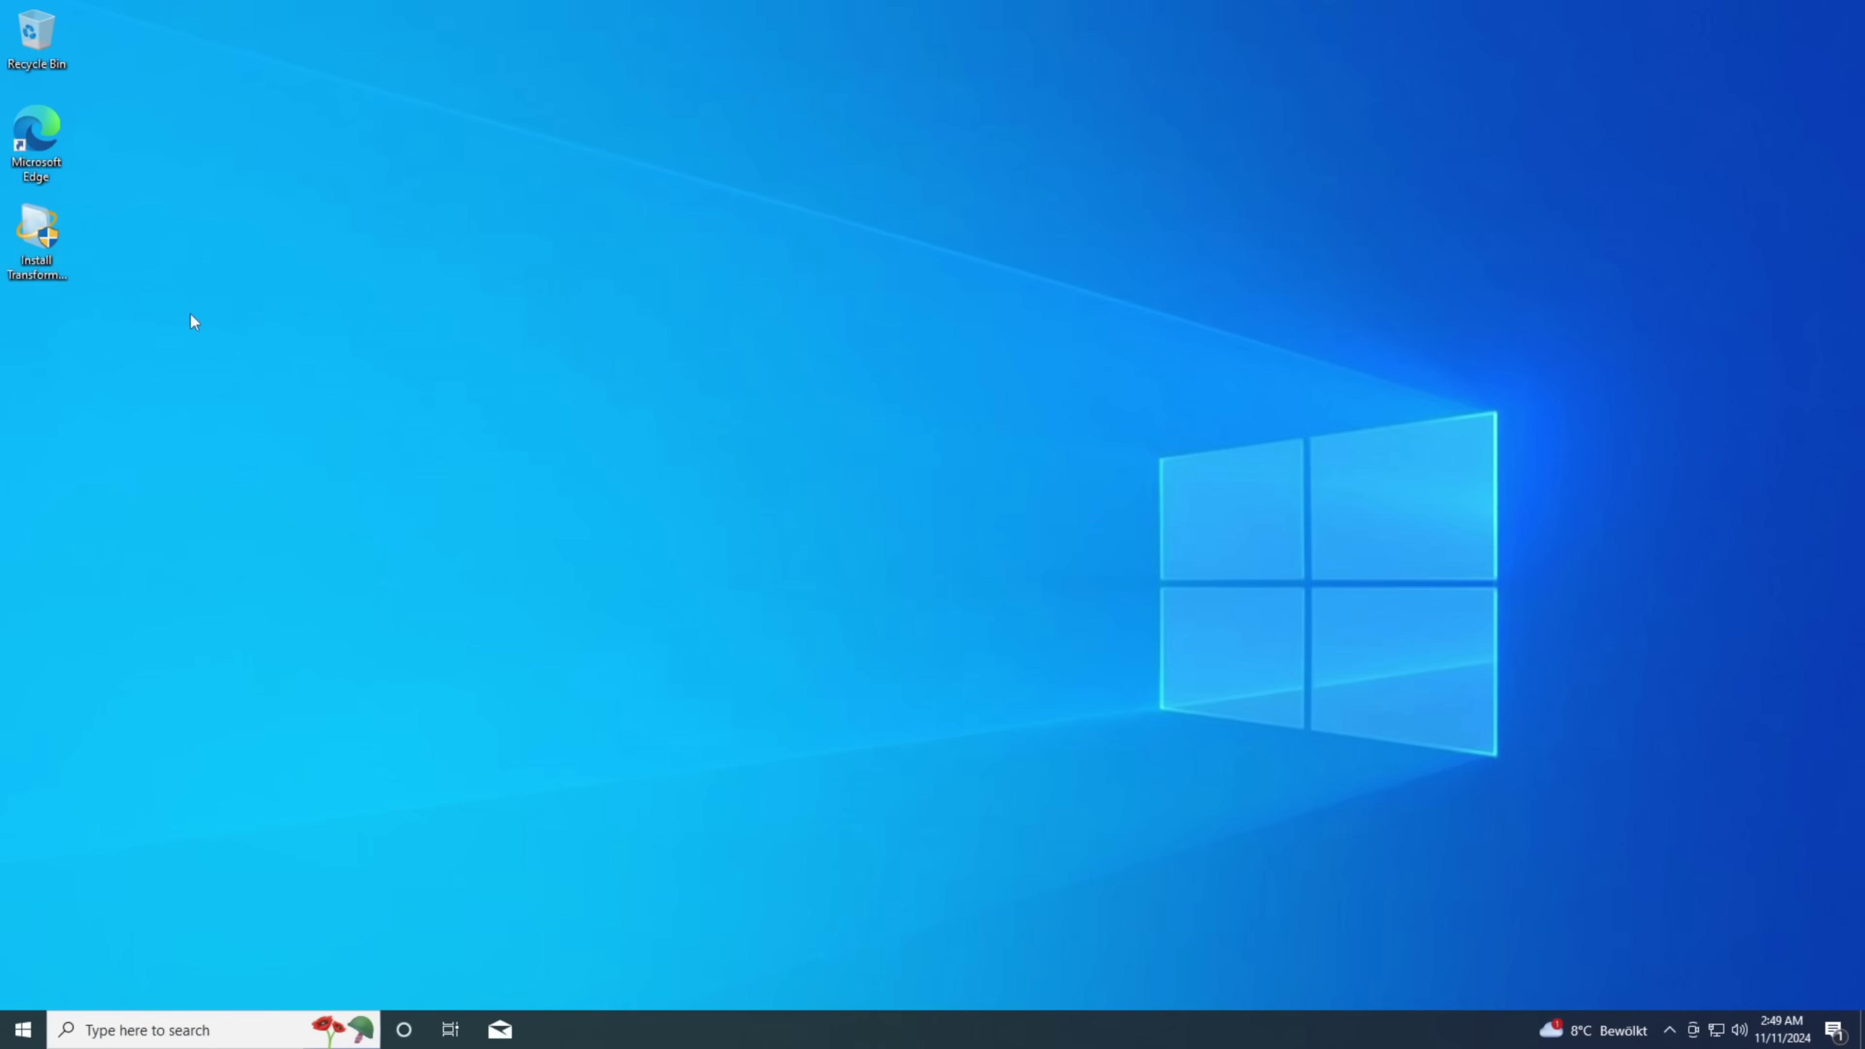
pyautogui.moveTo(64, 266); pyautogui.dragTo(950, 360)
pyautogui.moveTo(674, 522); pyautogui.dragTo(999, 295)
pyautogui.moveTo(1094, 236); pyautogui.dragTo(894, 394)
pyautogui.moveTo(734, 488); pyautogui.dragTo(1127, 277)
pyautogui.click(1003, 581)
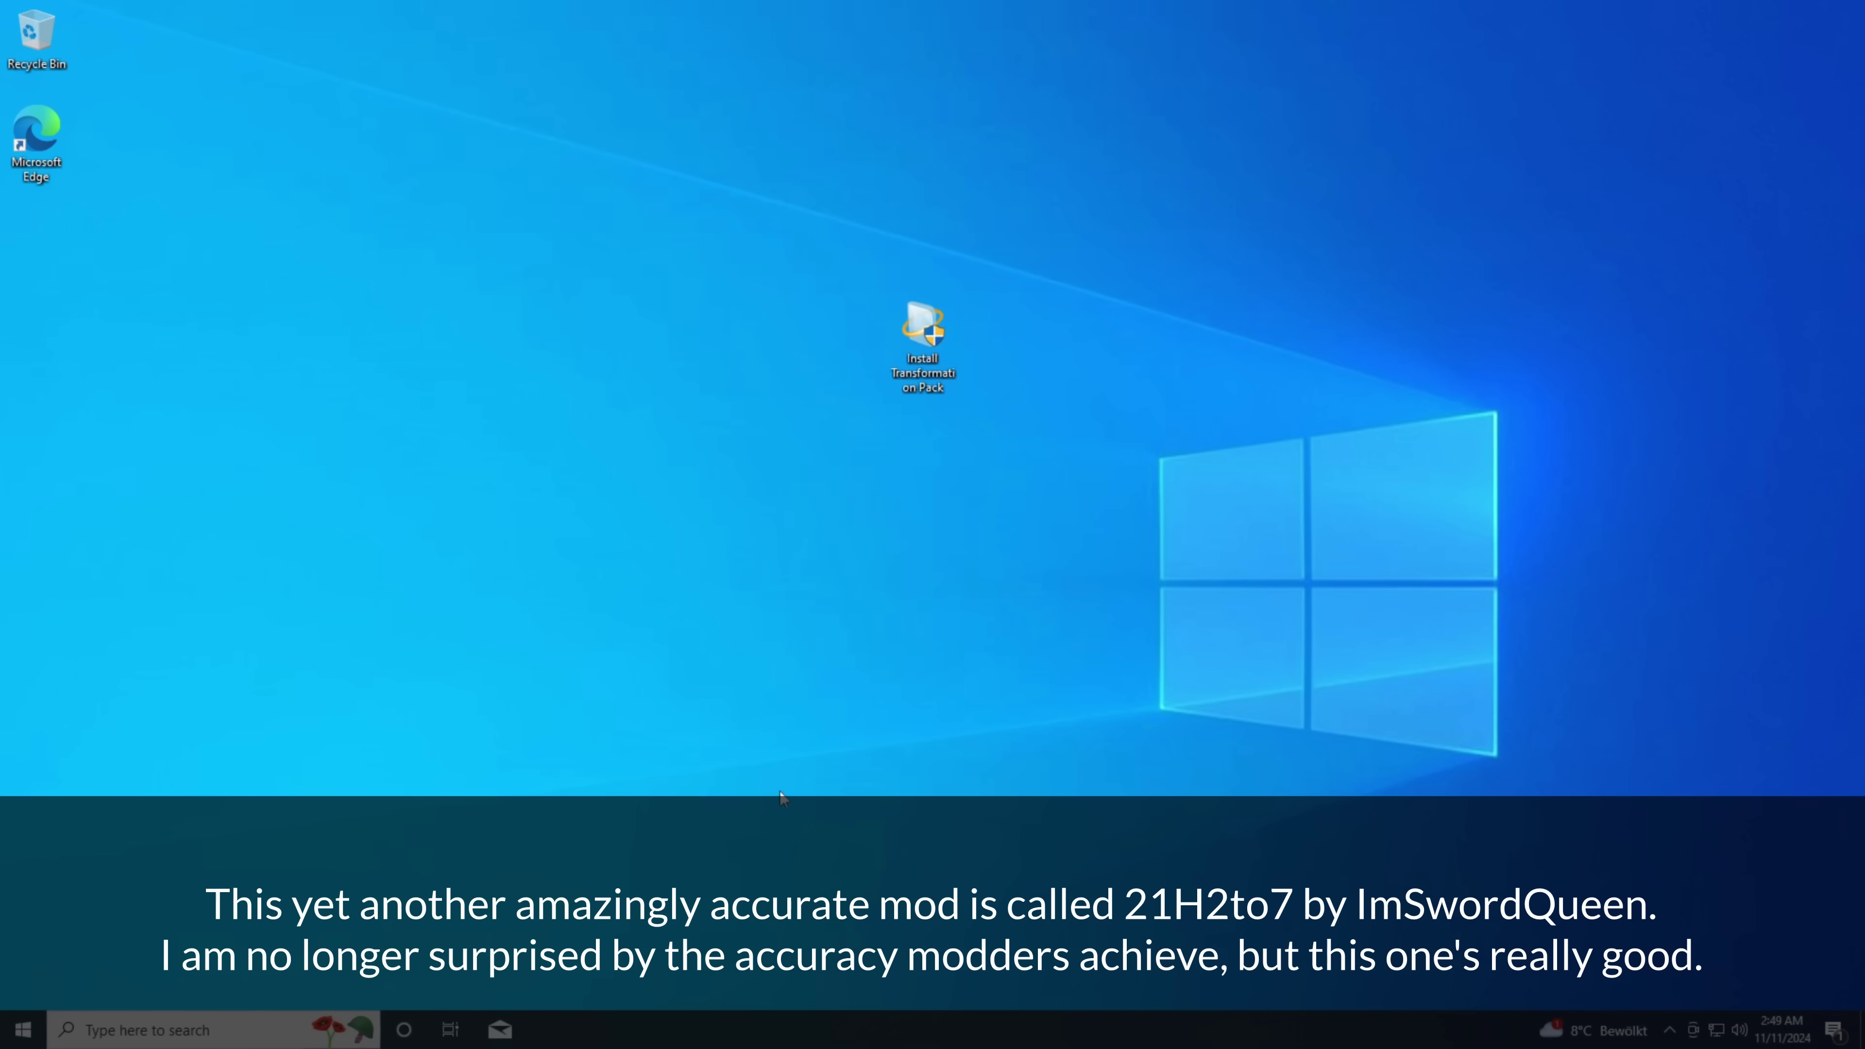
# - Launch Install Transformation Pack, approving the UAC prompt and the Windows Updates warning
pyautogui.doubleClick(926, 362)
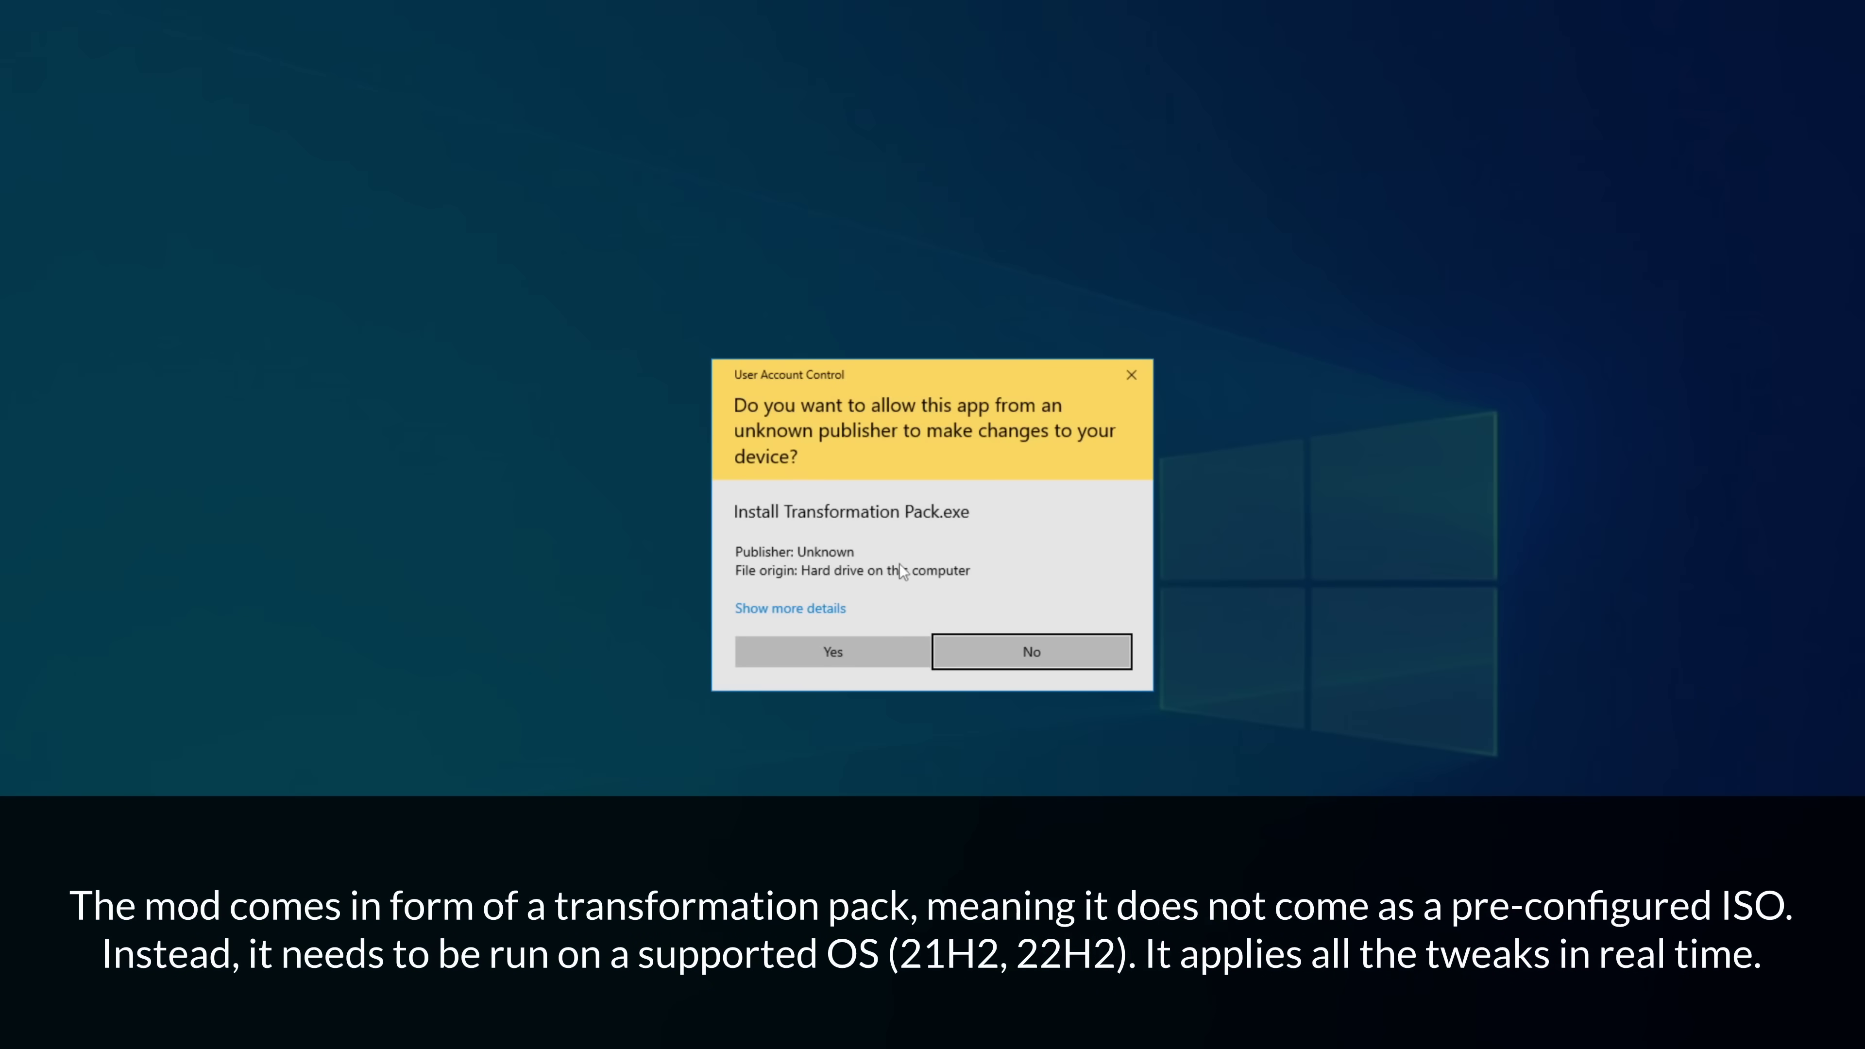
pyautogui.click(790, 641)
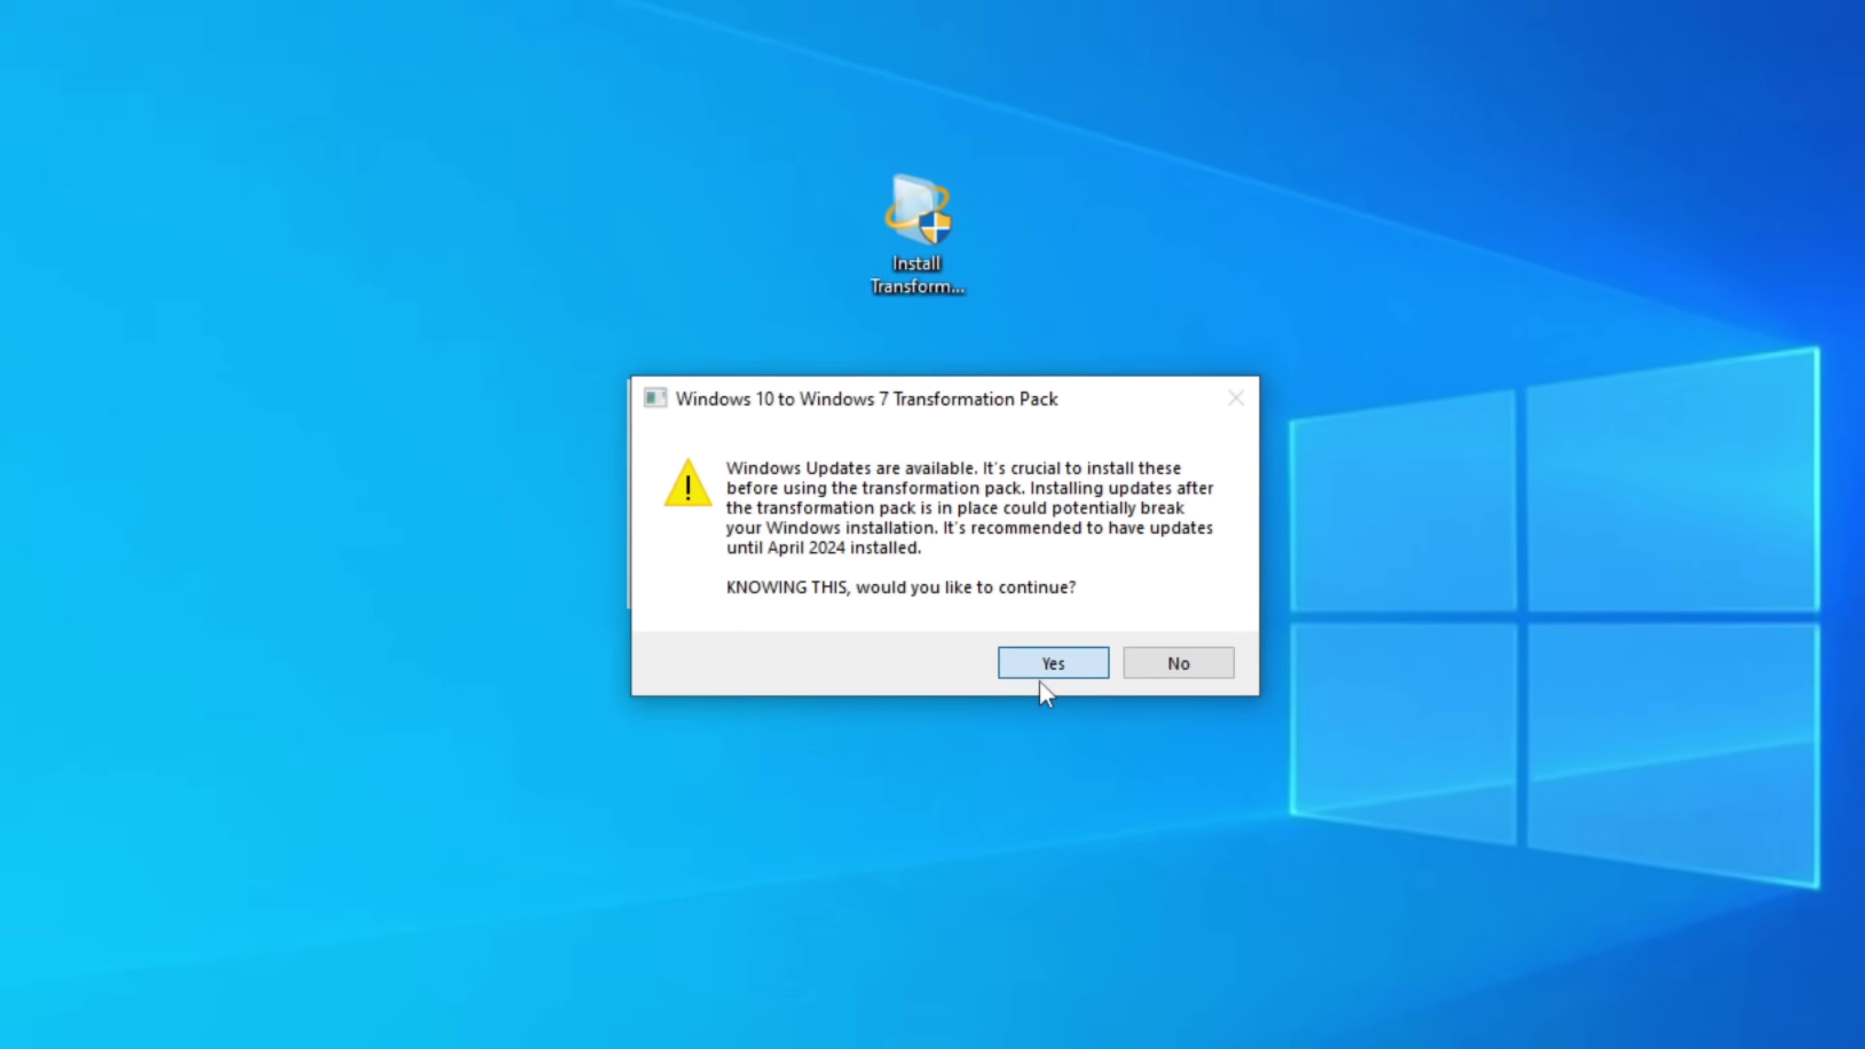
pyautogui.click(1134, 792)
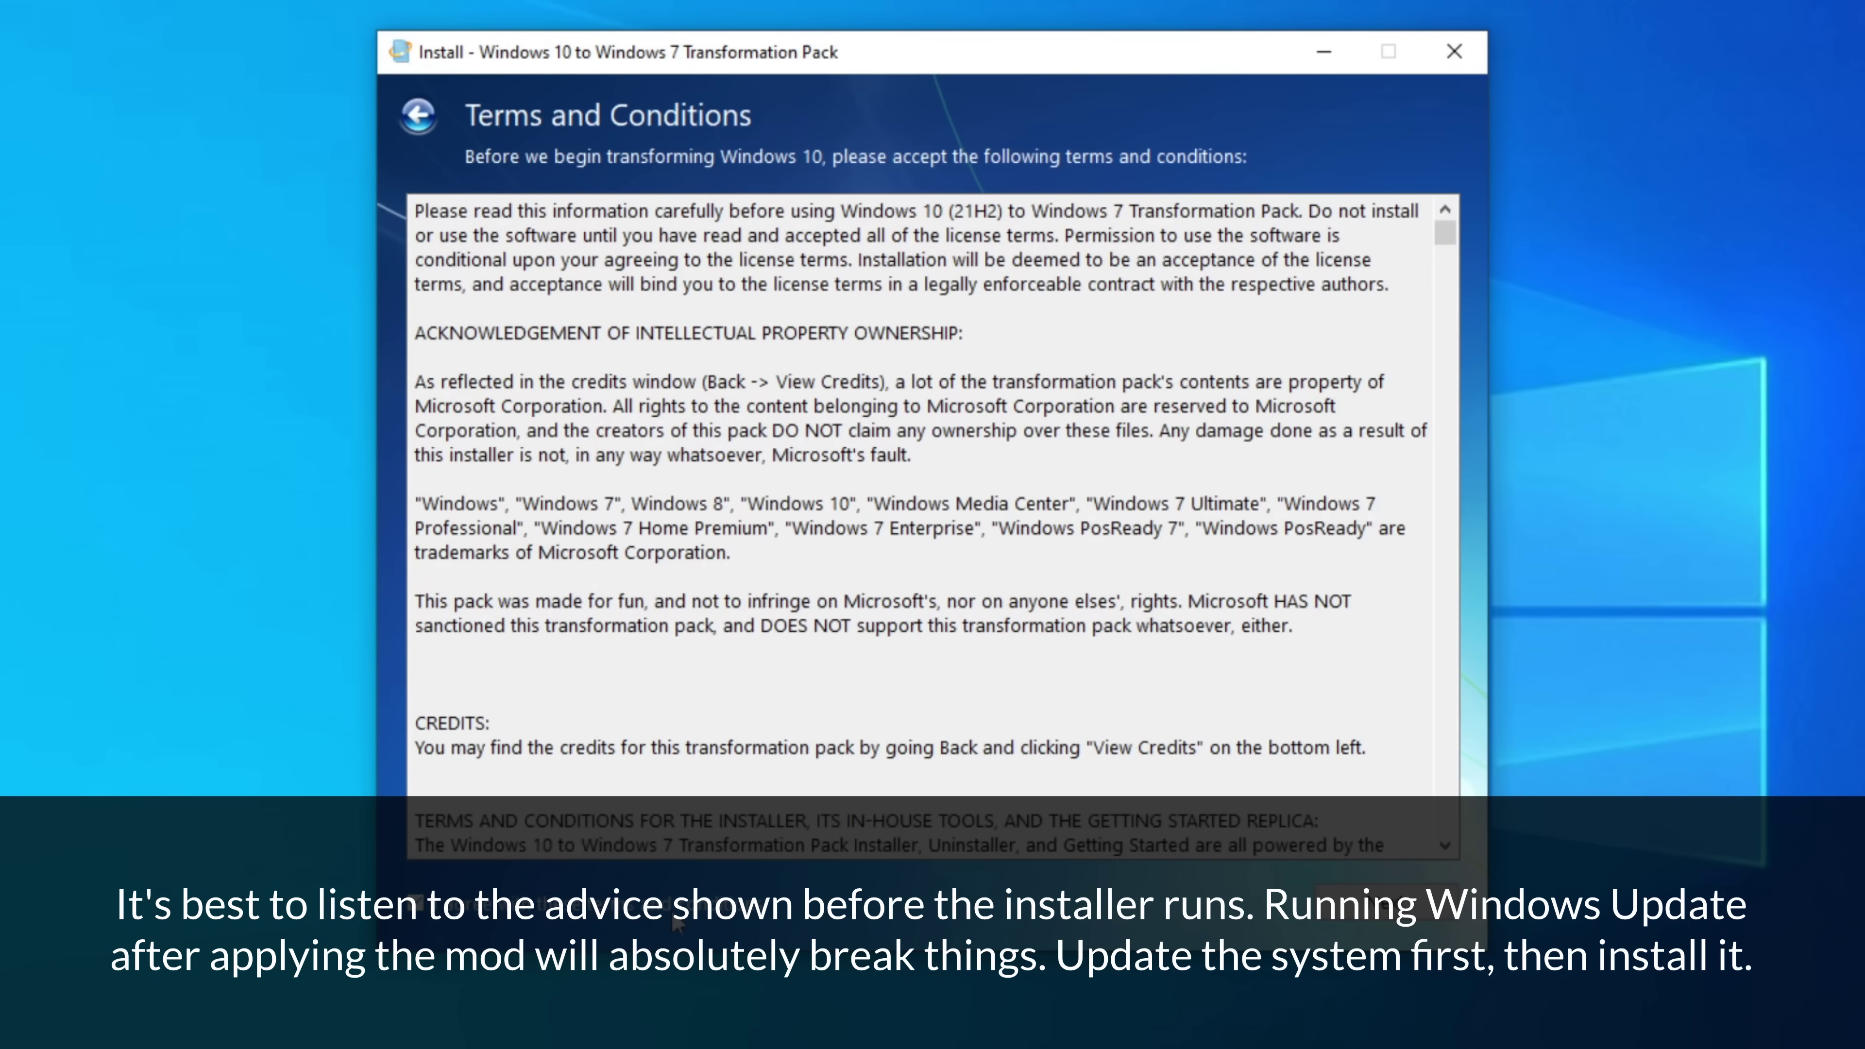
# - Accept the terms, choose Windows 7 Ultimate branding, and keep the Start Menu and Explorer styles
pyautogui.click(1420, 923)
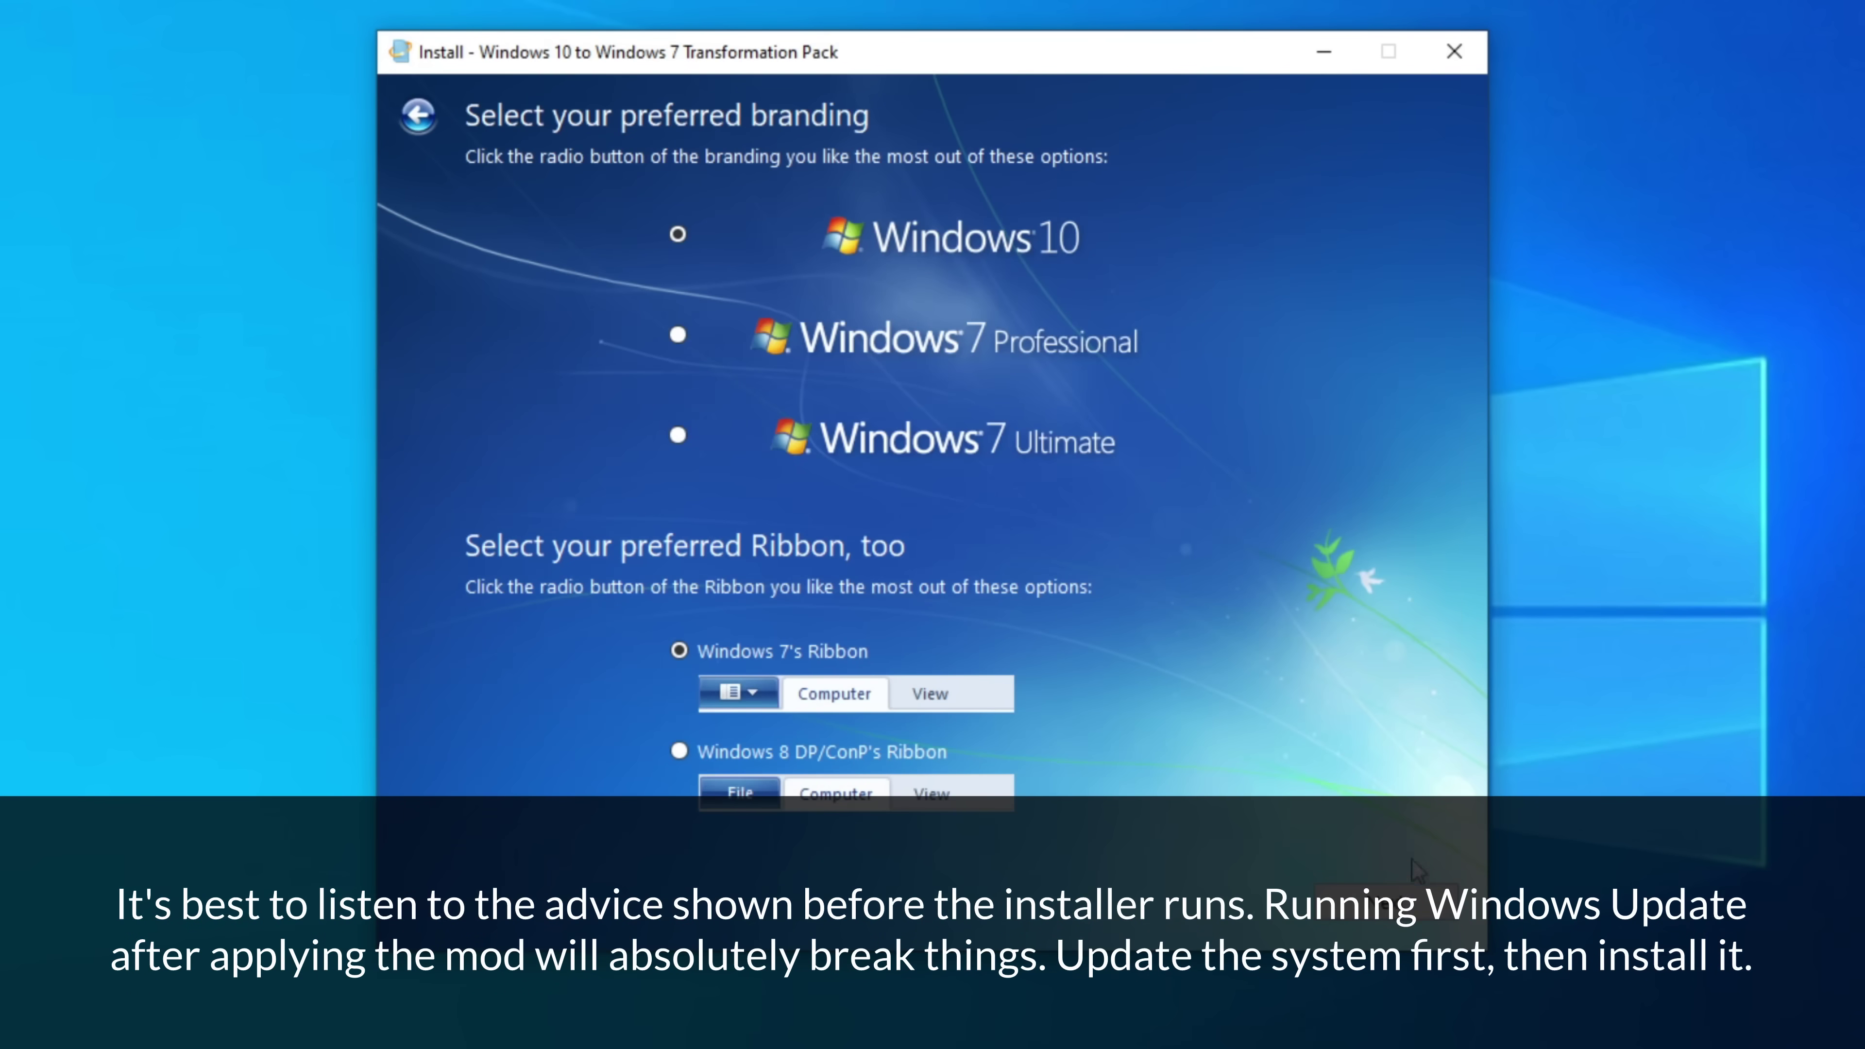
pyautogui.click(677, 435)
pyautogui.click(1386, 904)
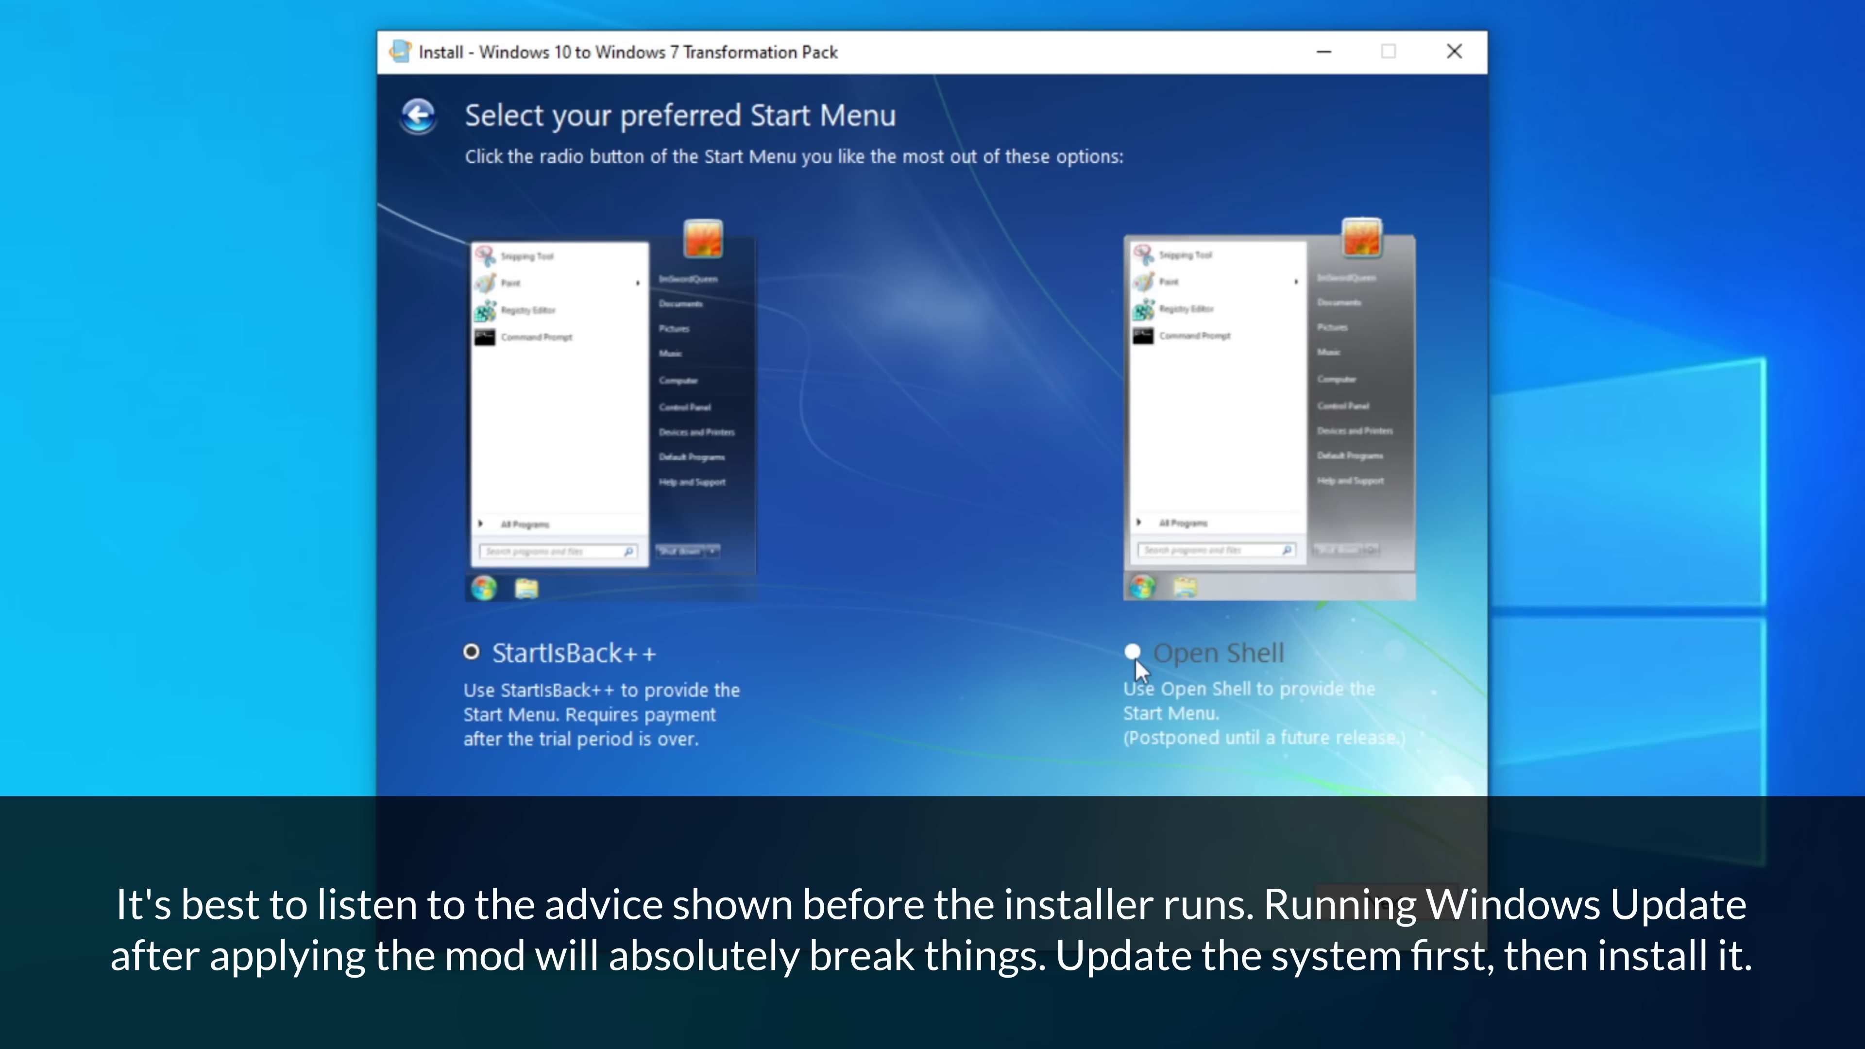
pyautogui.click(1385, 904)
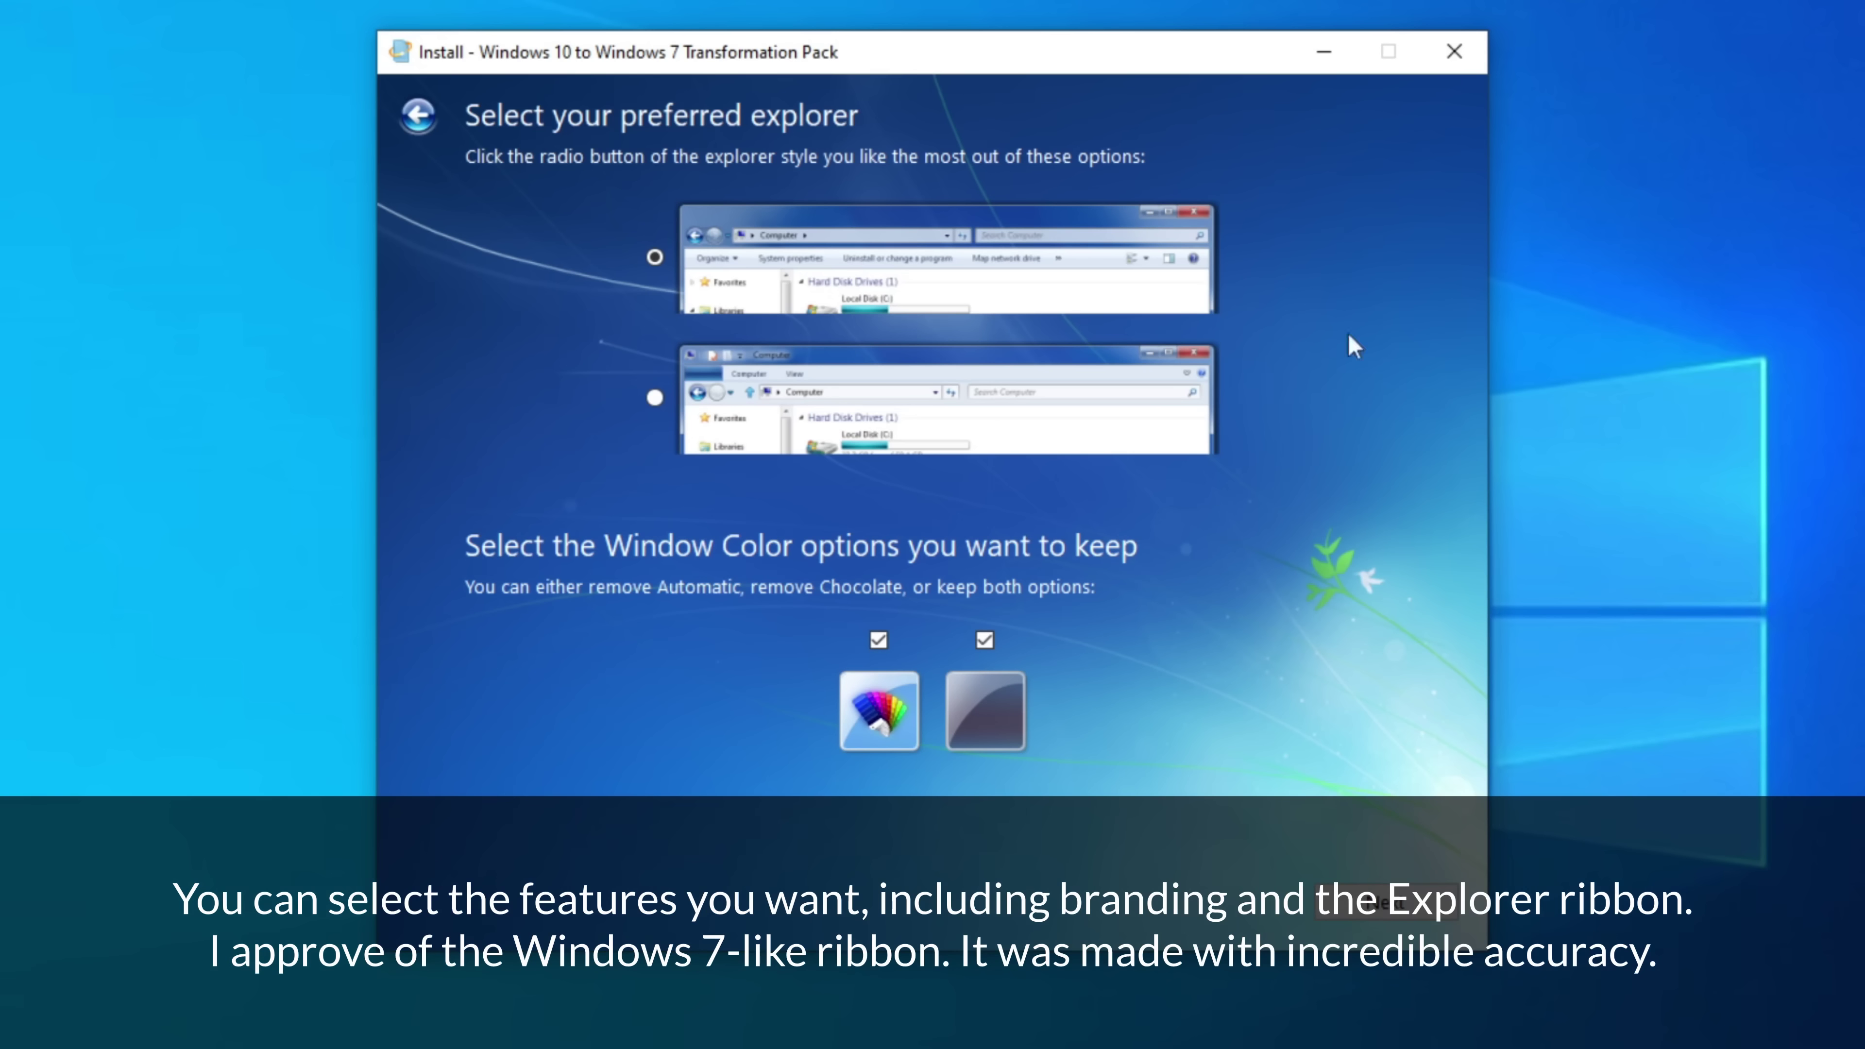
pyautogui.click(1384, 904)
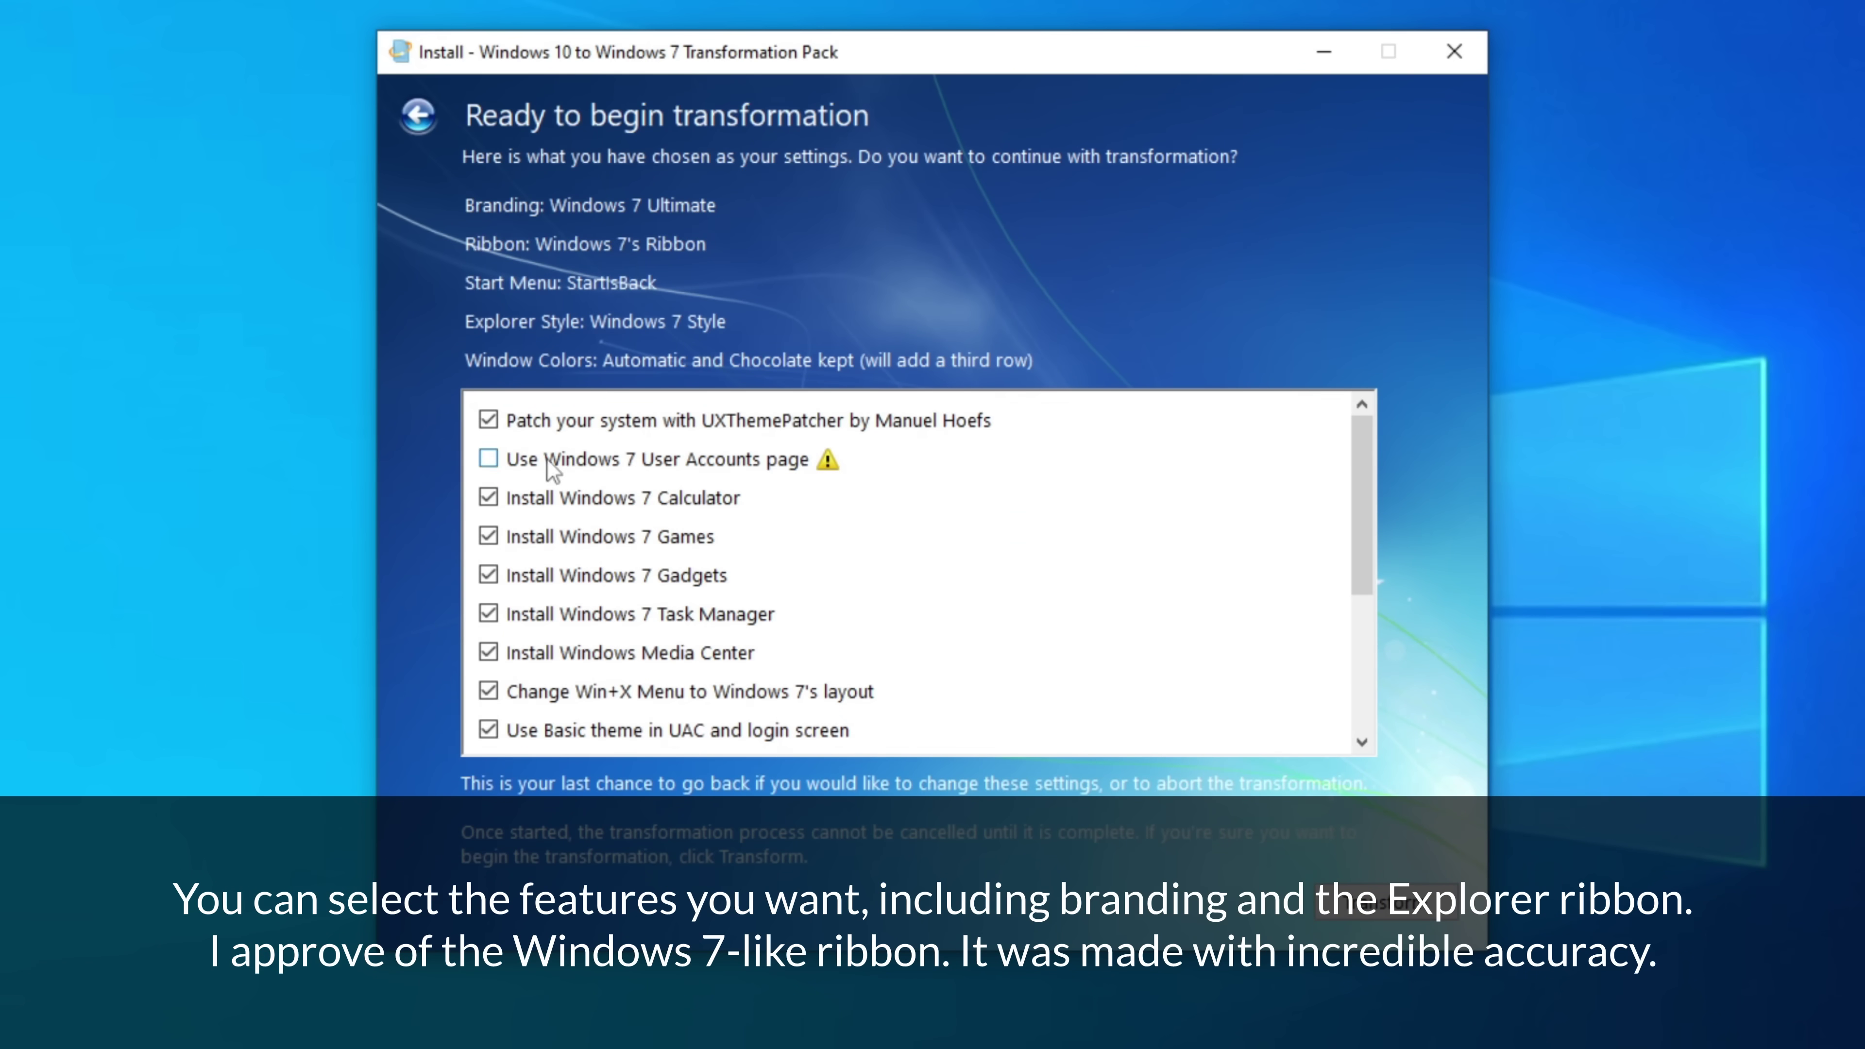
# - Tick the User Accounts page, Legacy UAC, Login Screen and other optional tweaks, then transform
pyautogui.click(488, 459)
pyautogui.scroll(-3, 987, 502)
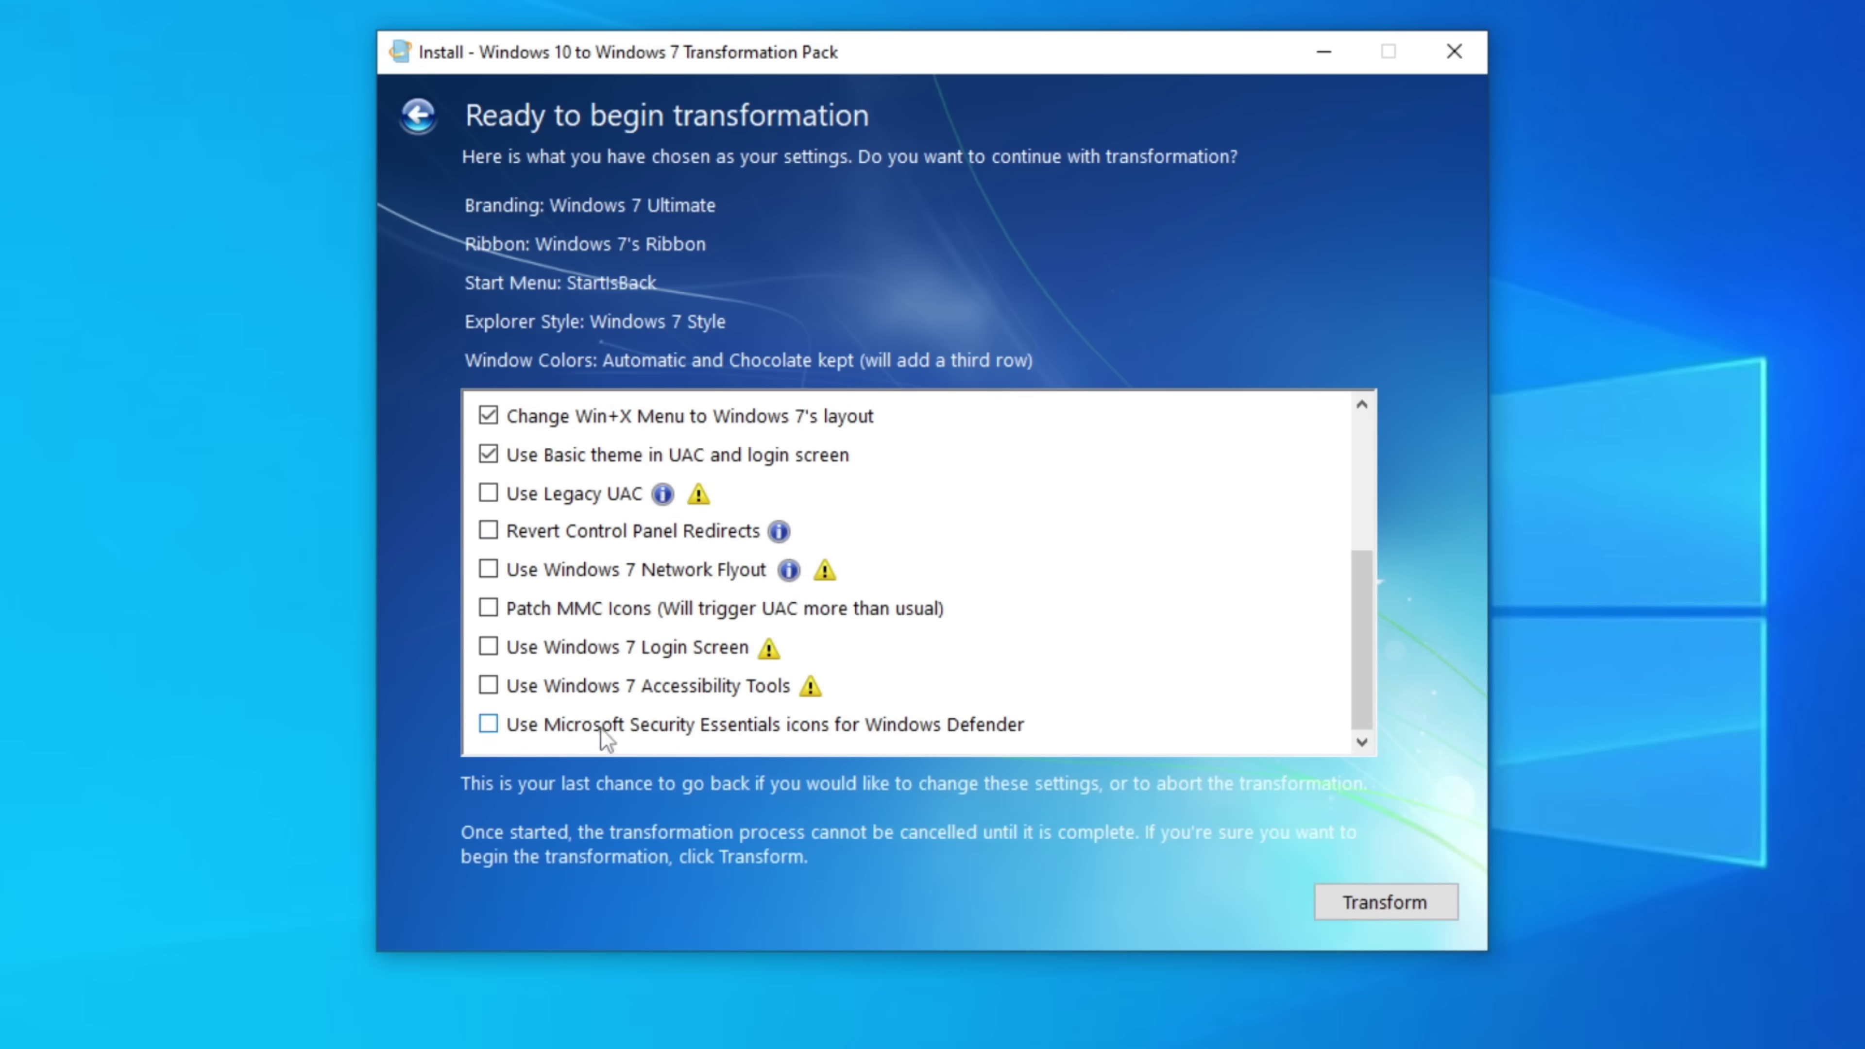
pyautogui.moveTo(810, 691)
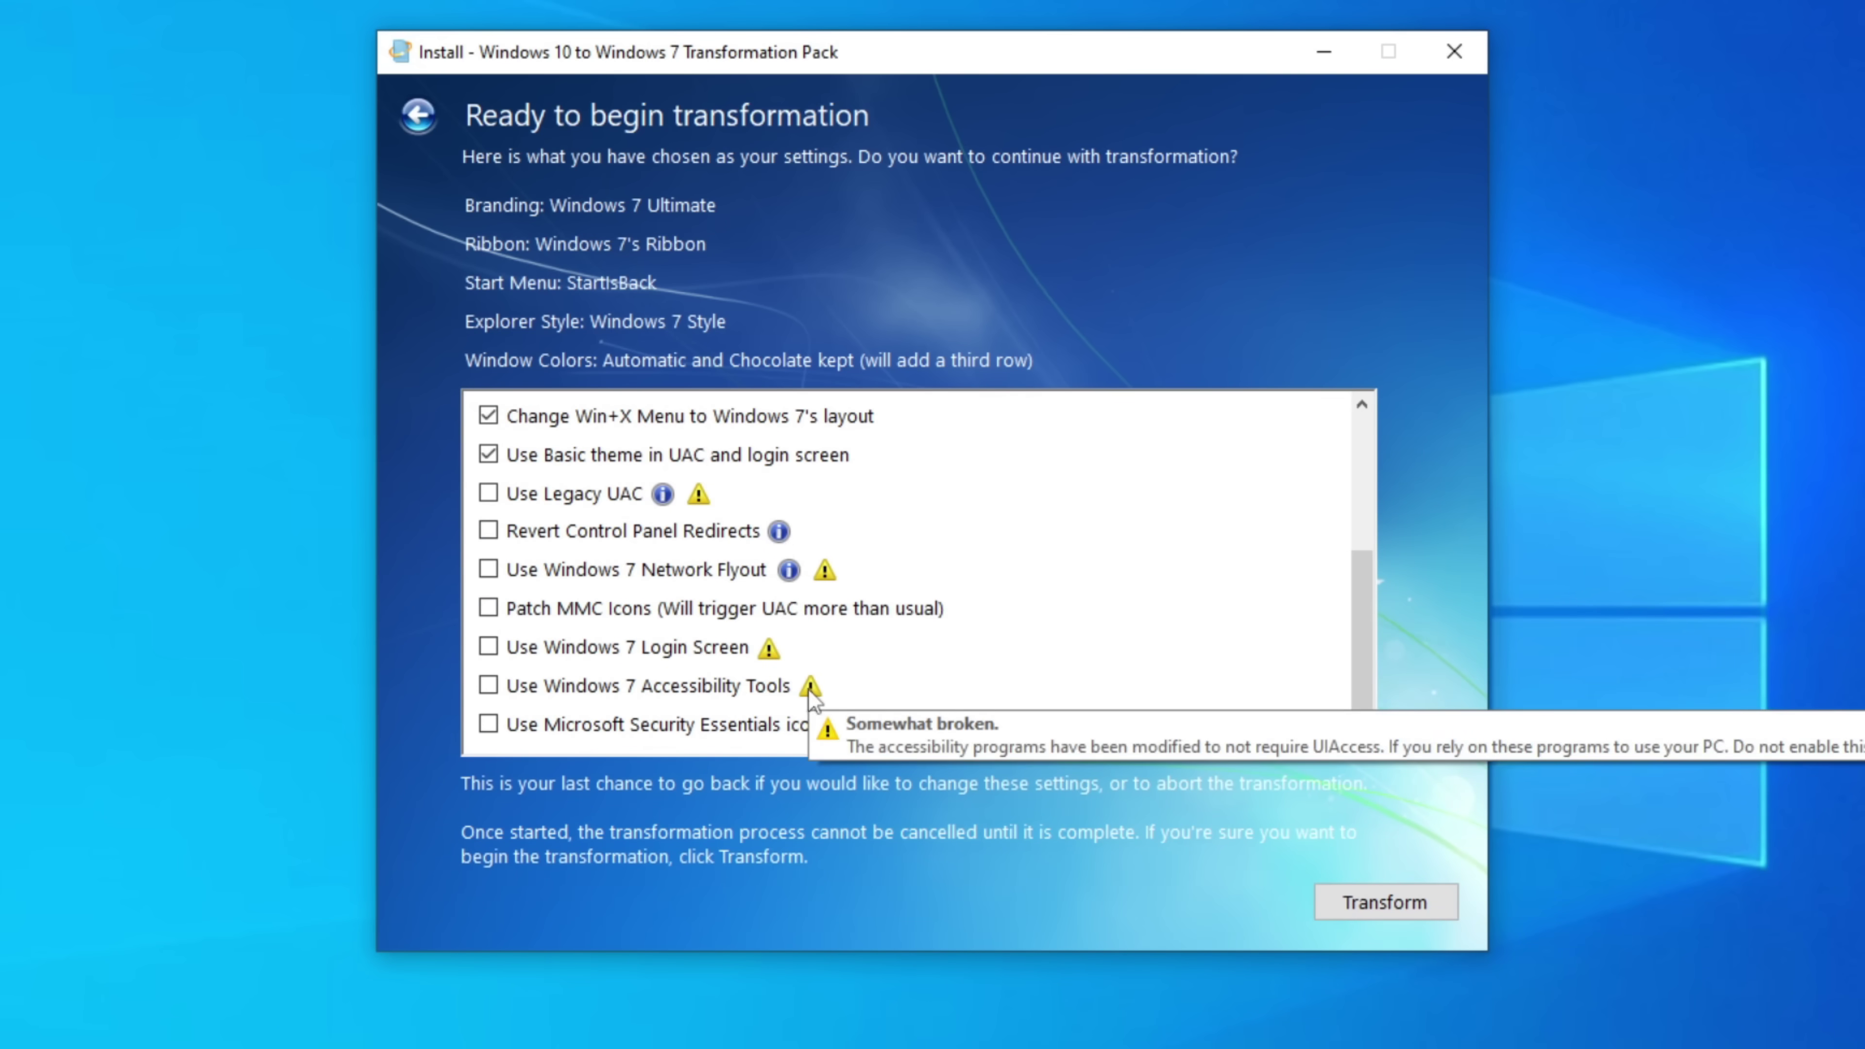
pyautogui.click(489, 493)
pyautogui.click(489, 530)
pyautogui.click(490, 569)
pyautogui.click(490, 608)
pyautogui.click(489, 647)
pyautogui.click(489, 685)
pyautogui.click(490, 724)
pyautogui.scroll(3, 1359, 690)
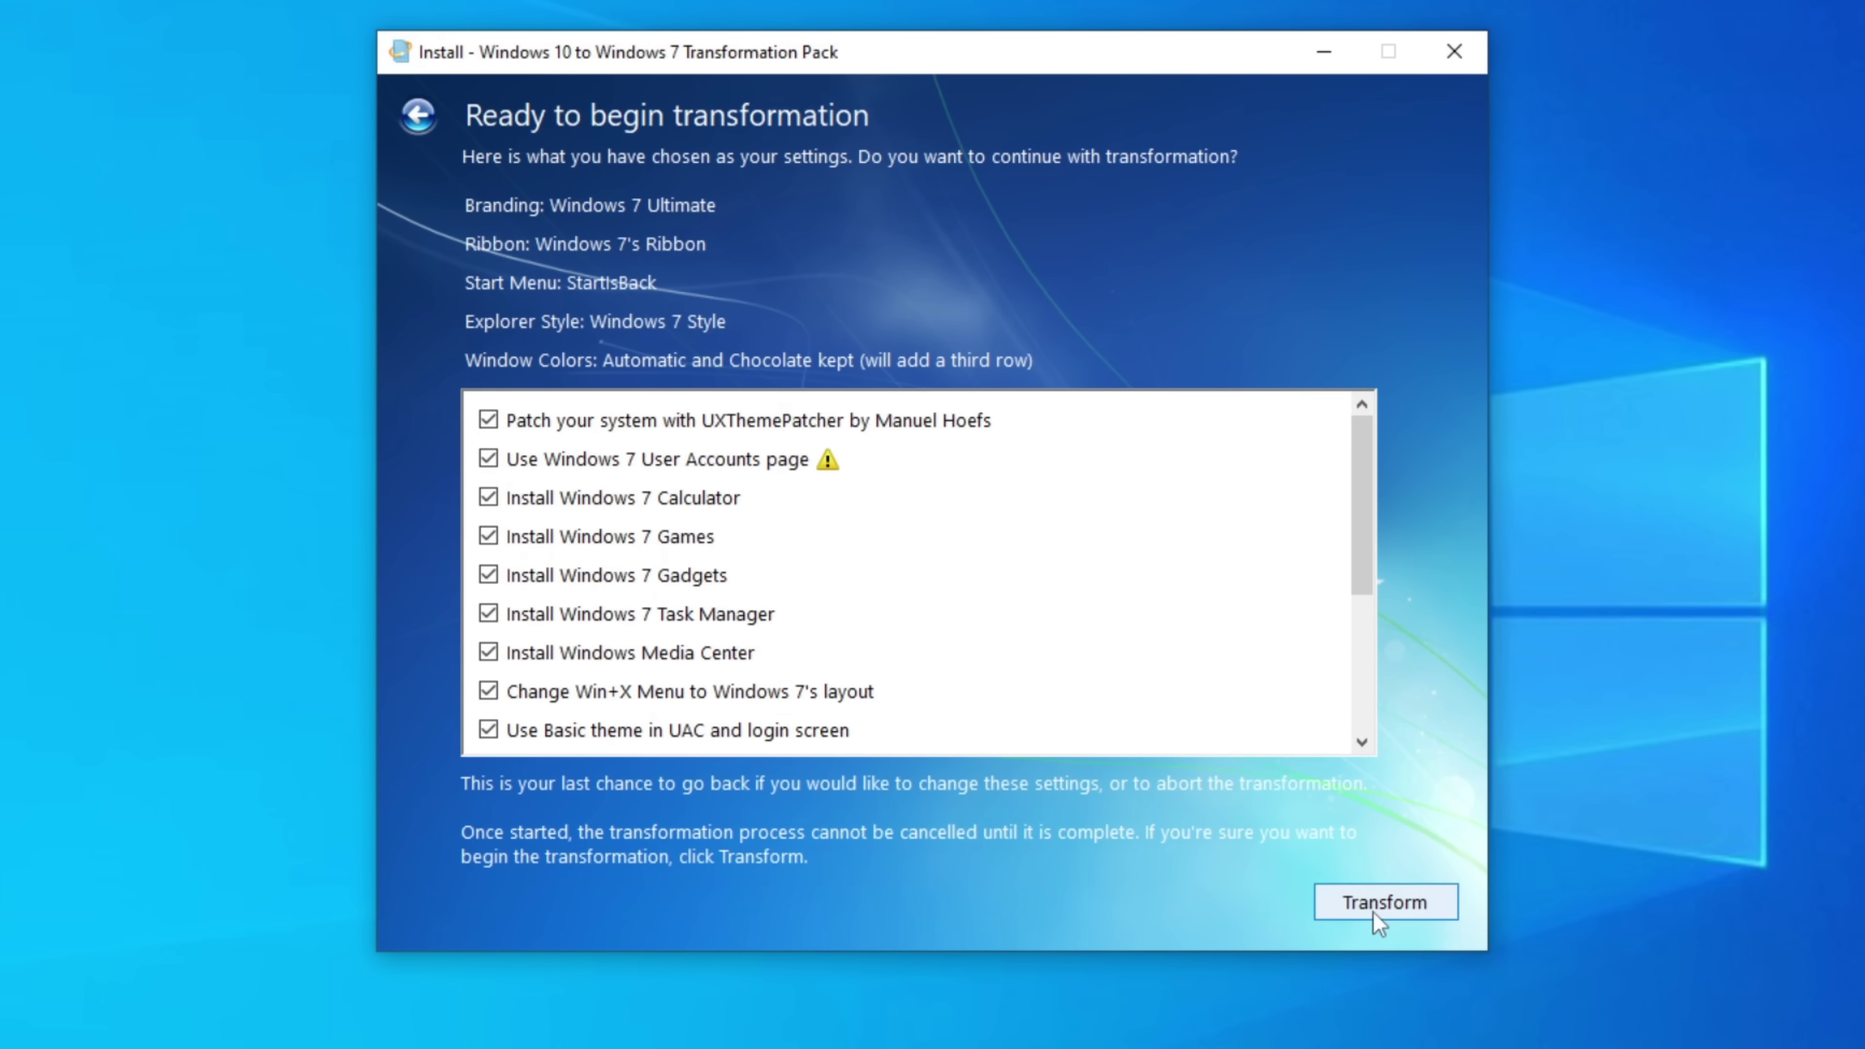
pyautogui.click(1380, 922)
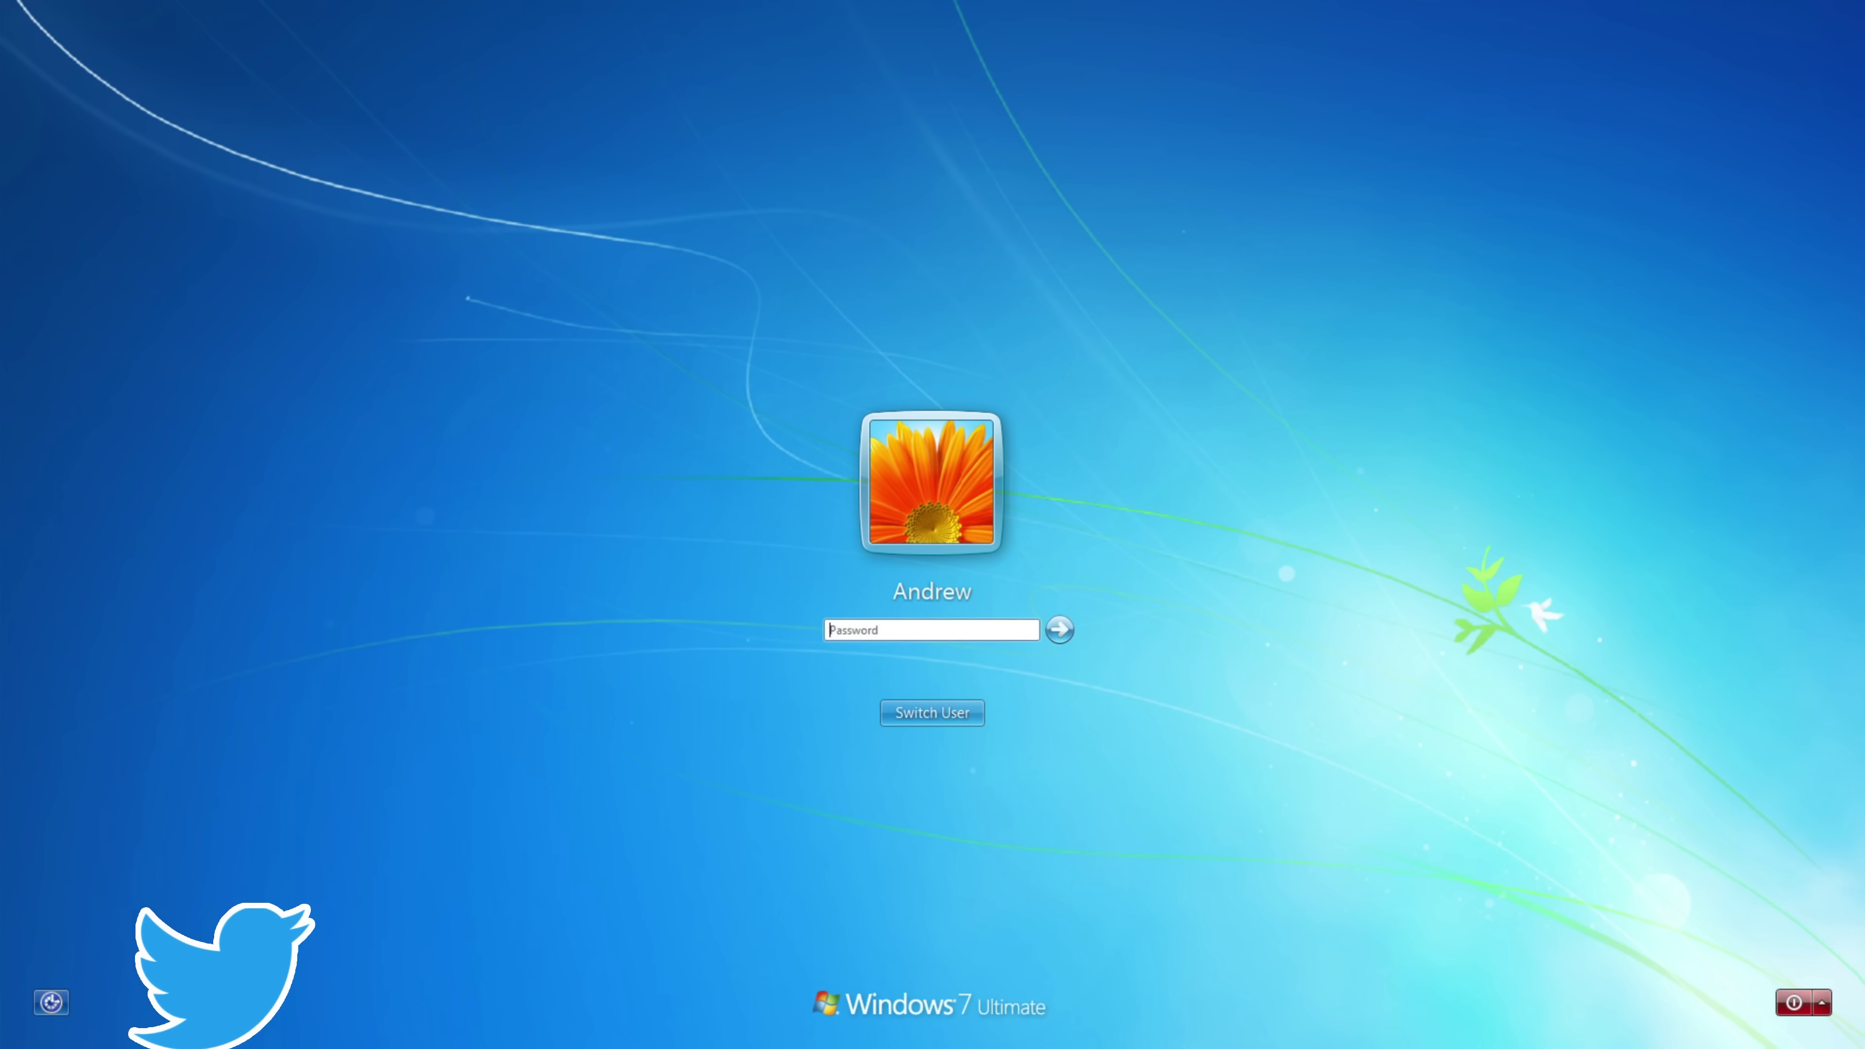
# - Enter the account password on the Windows 7-style logon screen to sign in
pyautogui.write('1234')
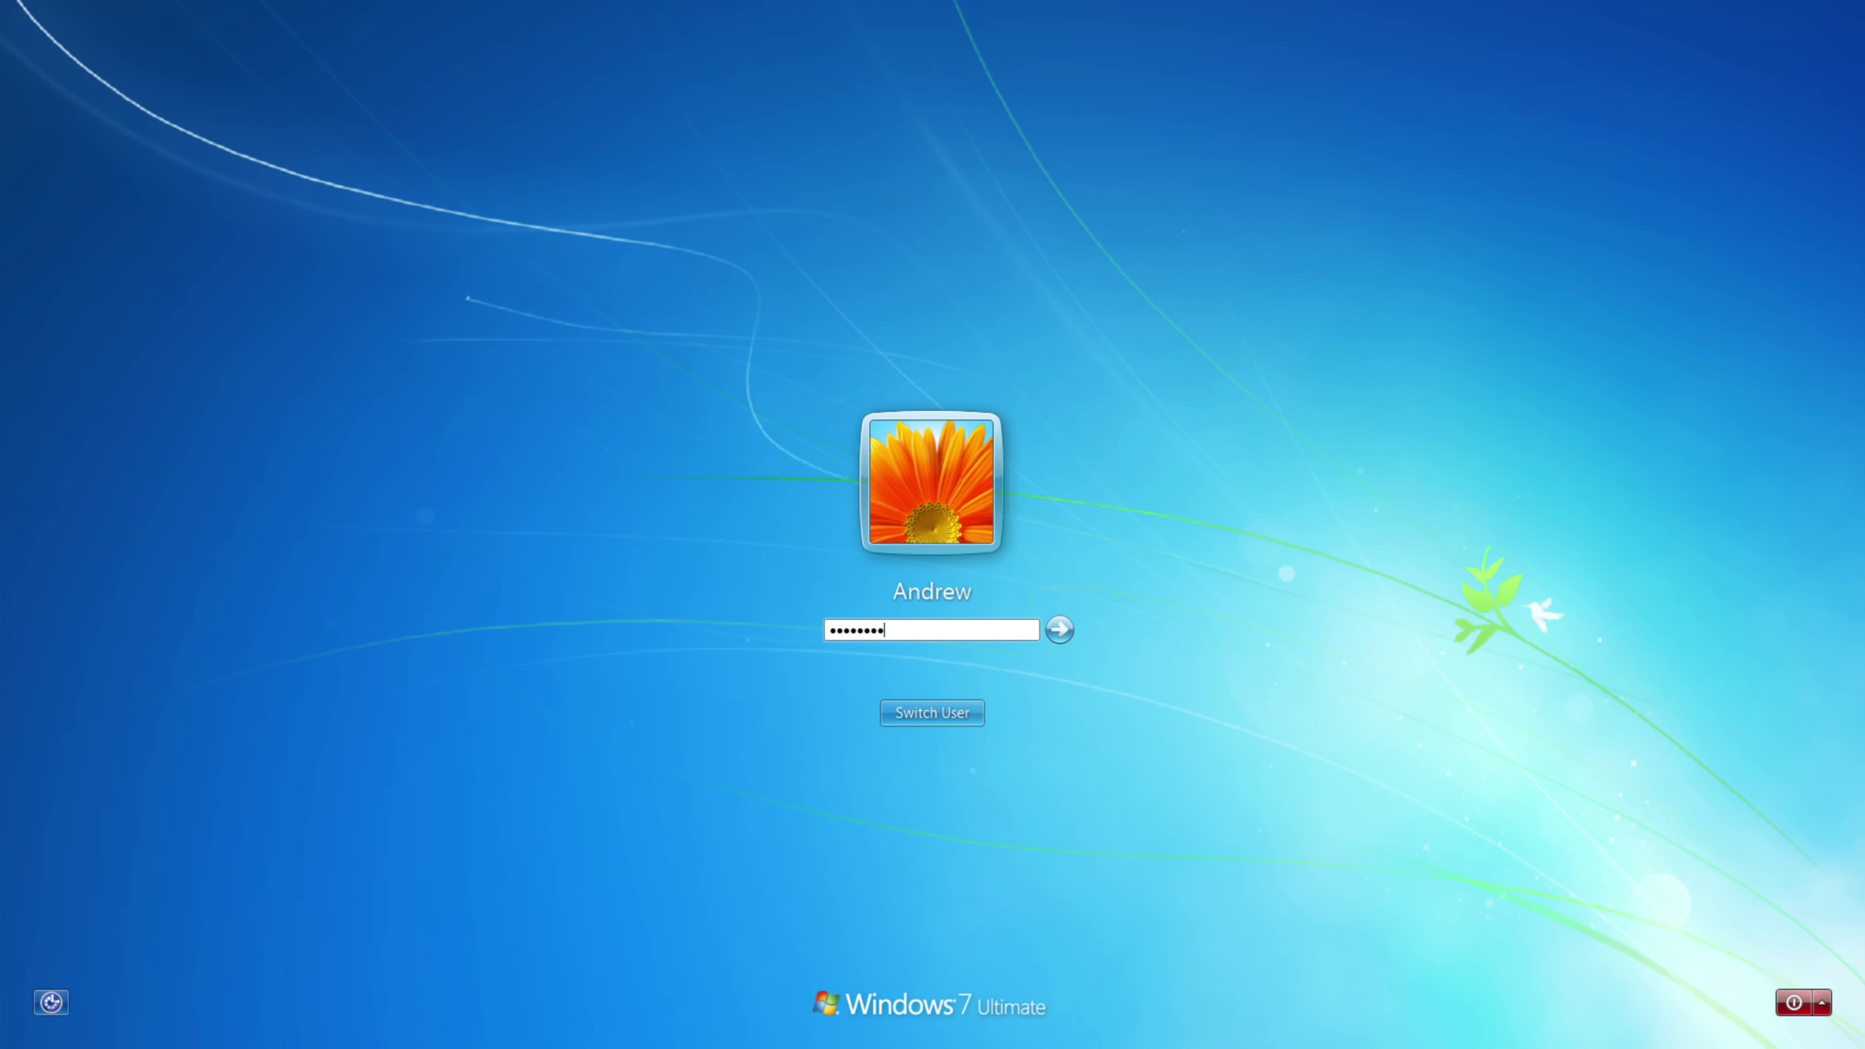
pyautogui.press('Return')
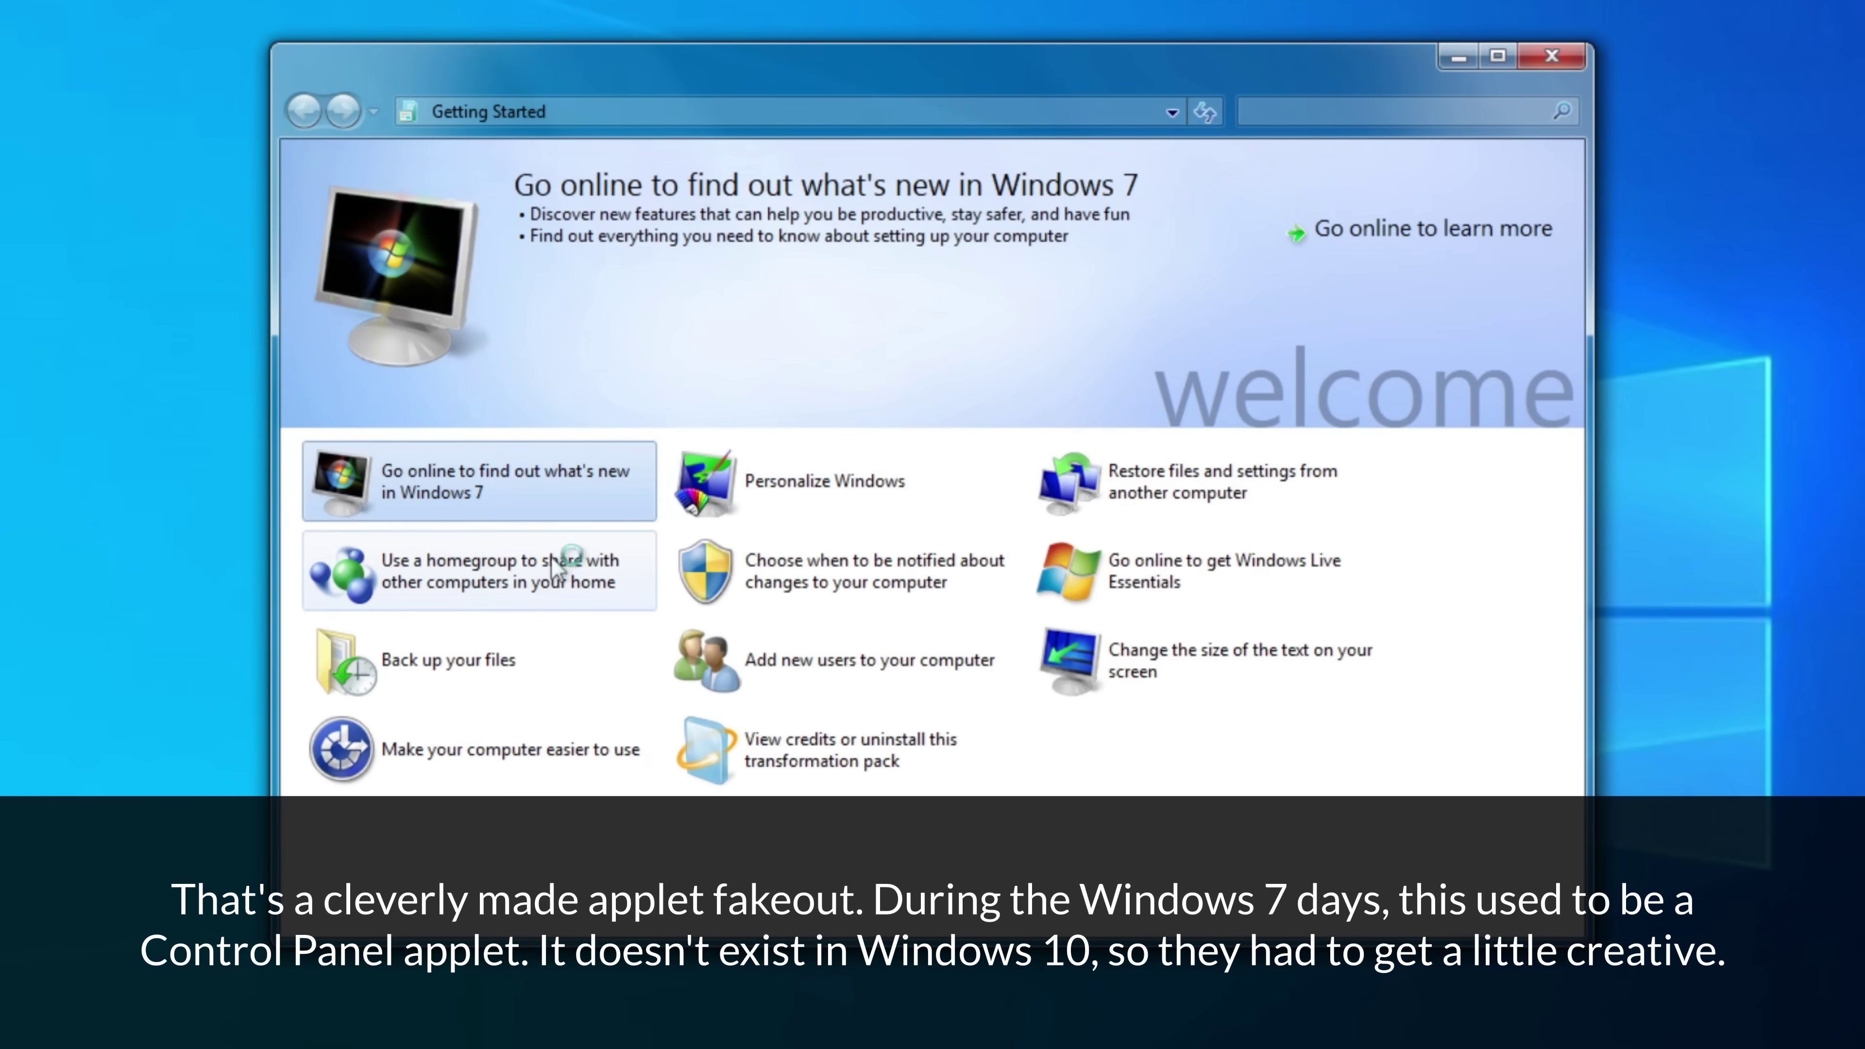
# - Browse the Getting Started topics, including HomeGroup setup, then close the window
pyautogui.press('Right')
pyautogui.press('Right')
pyautogui.click(484, 545)
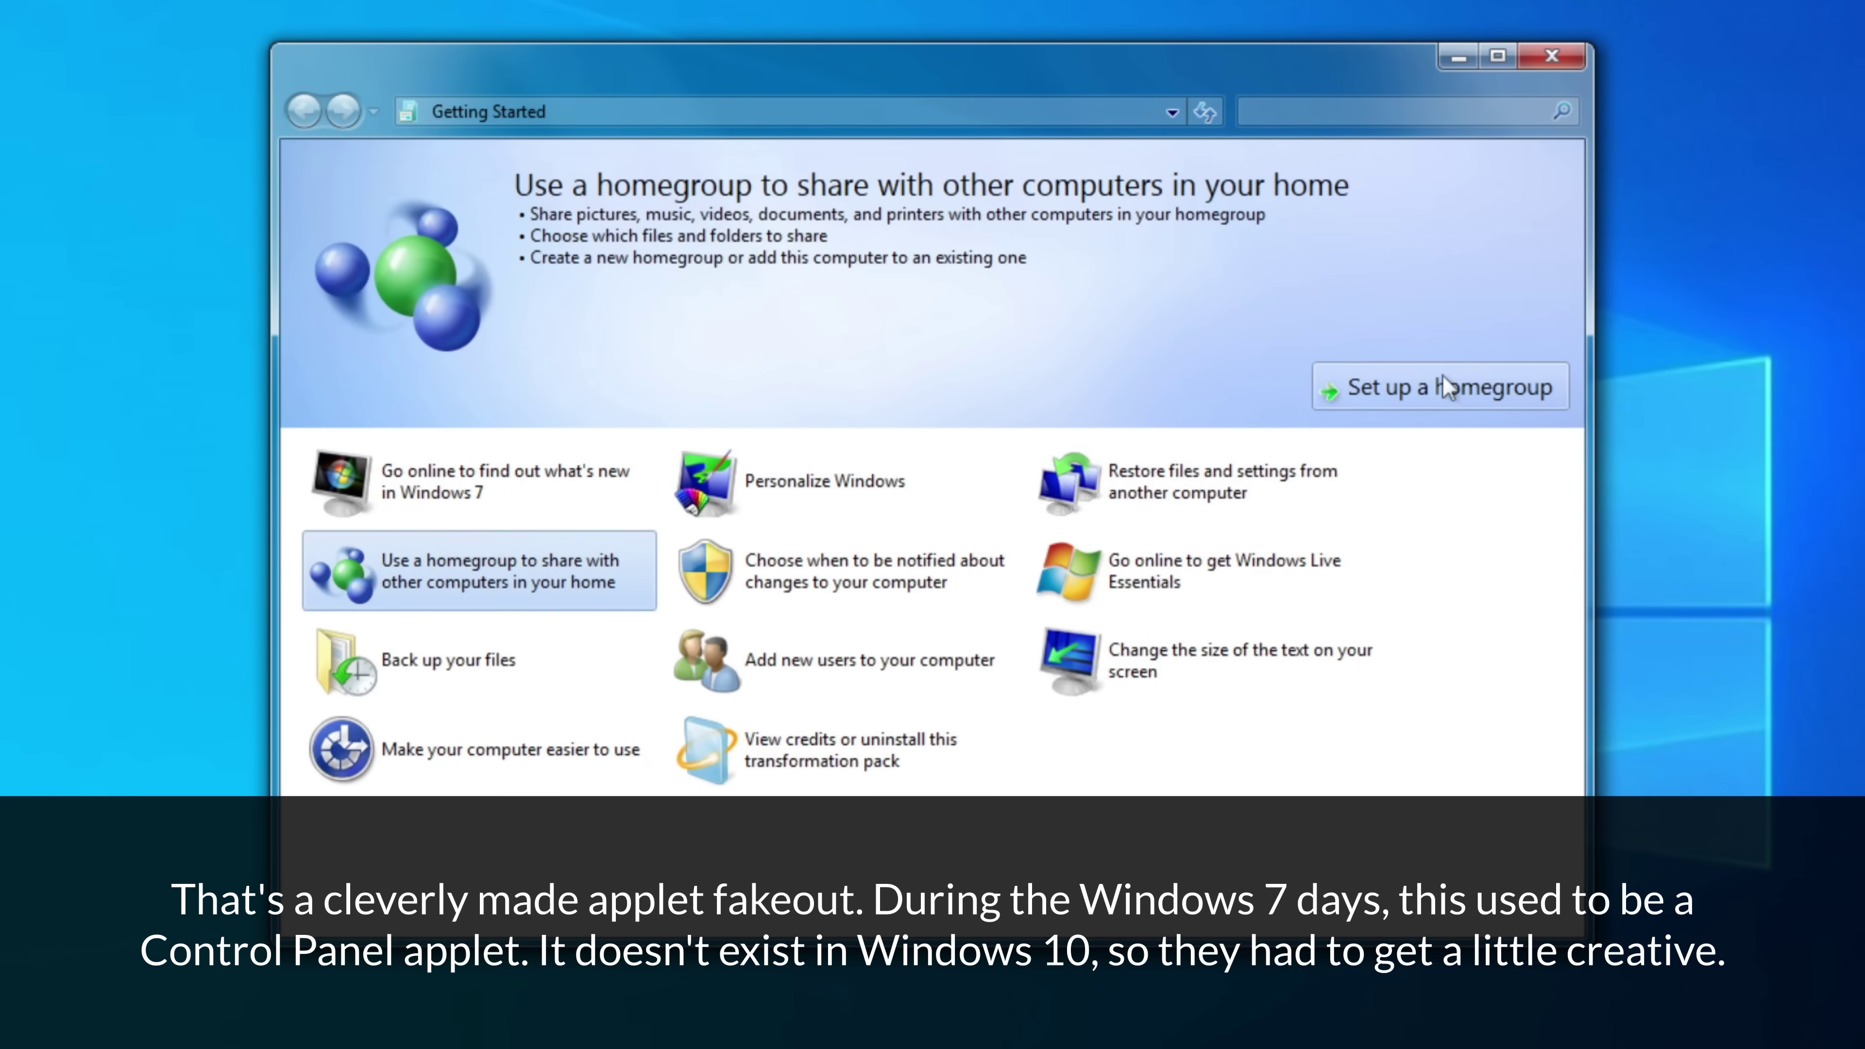
pyautogui.click(1440, 378)
pyautogui.click(1307, 686)
pyautogui.click(826, 570)
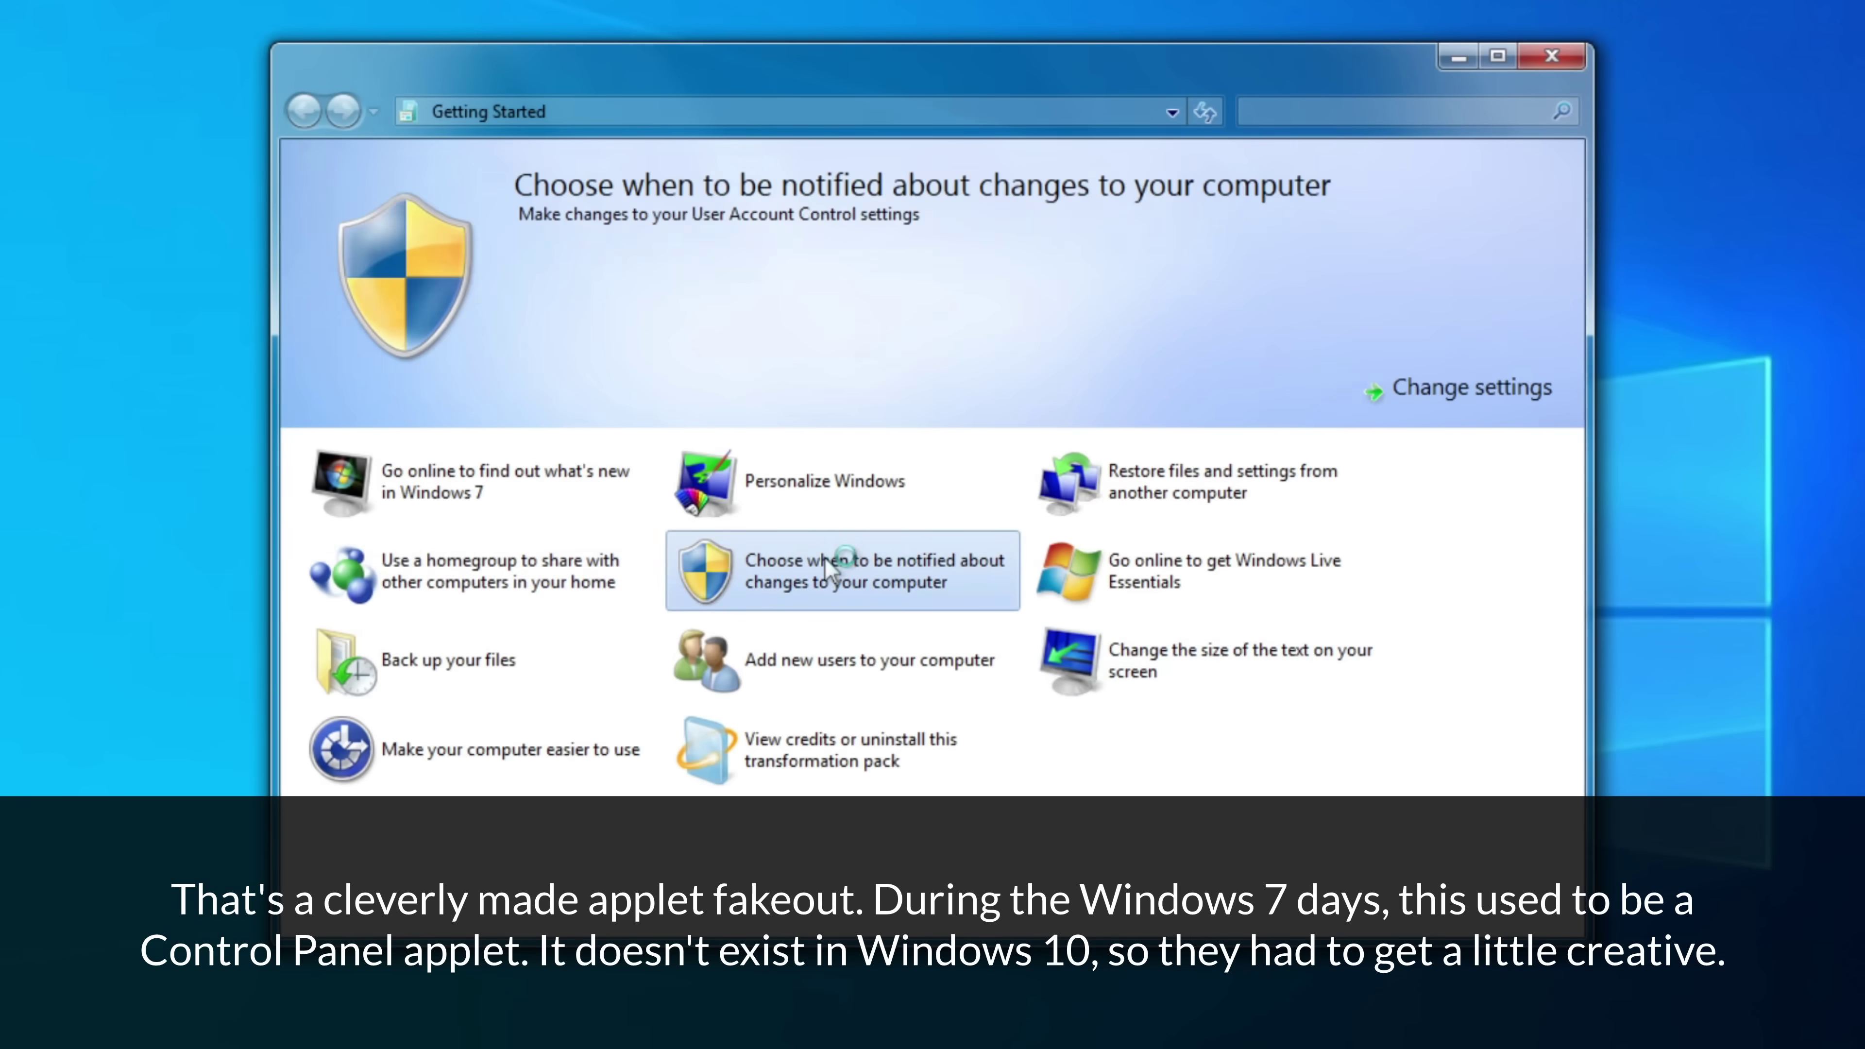
pyautogui.click(1193, 598)
pyautogui.click(448, 660)
pyautogui.click(833, 656)
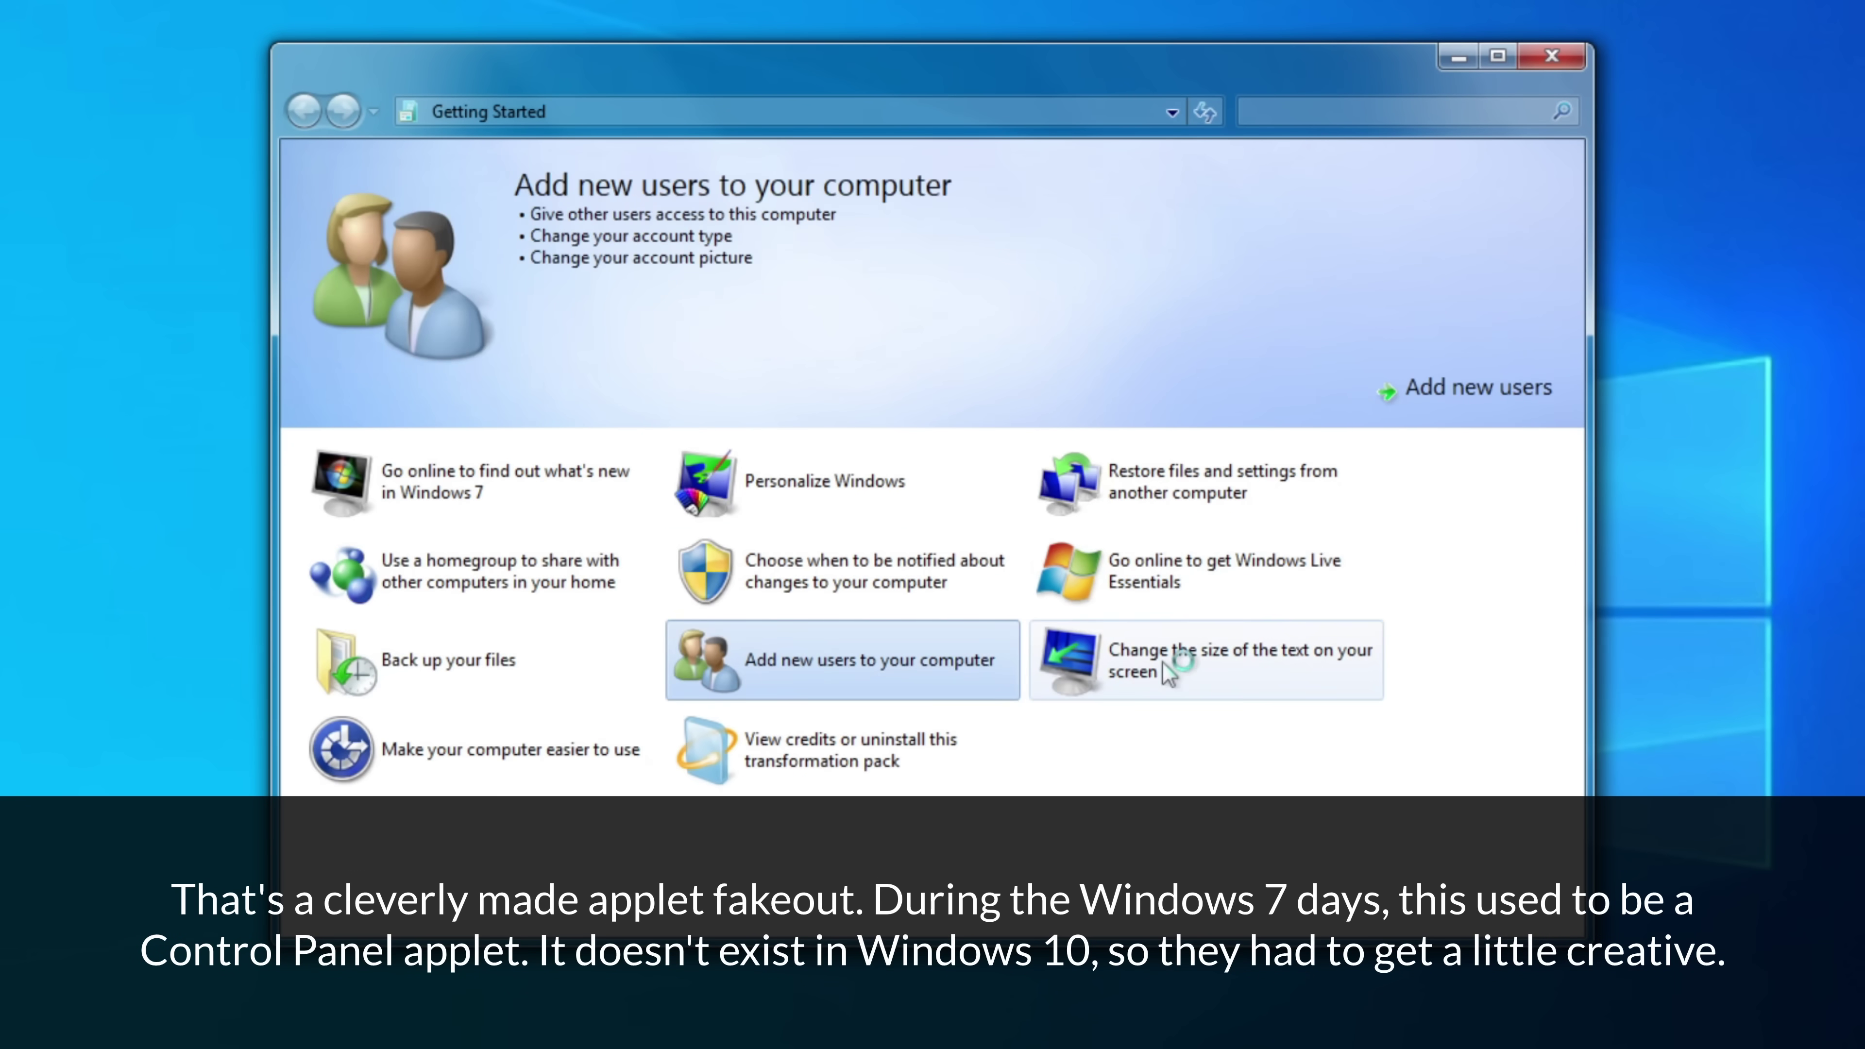
pyautogui.click(1123, 658)
pyautogui.click(771, 764)
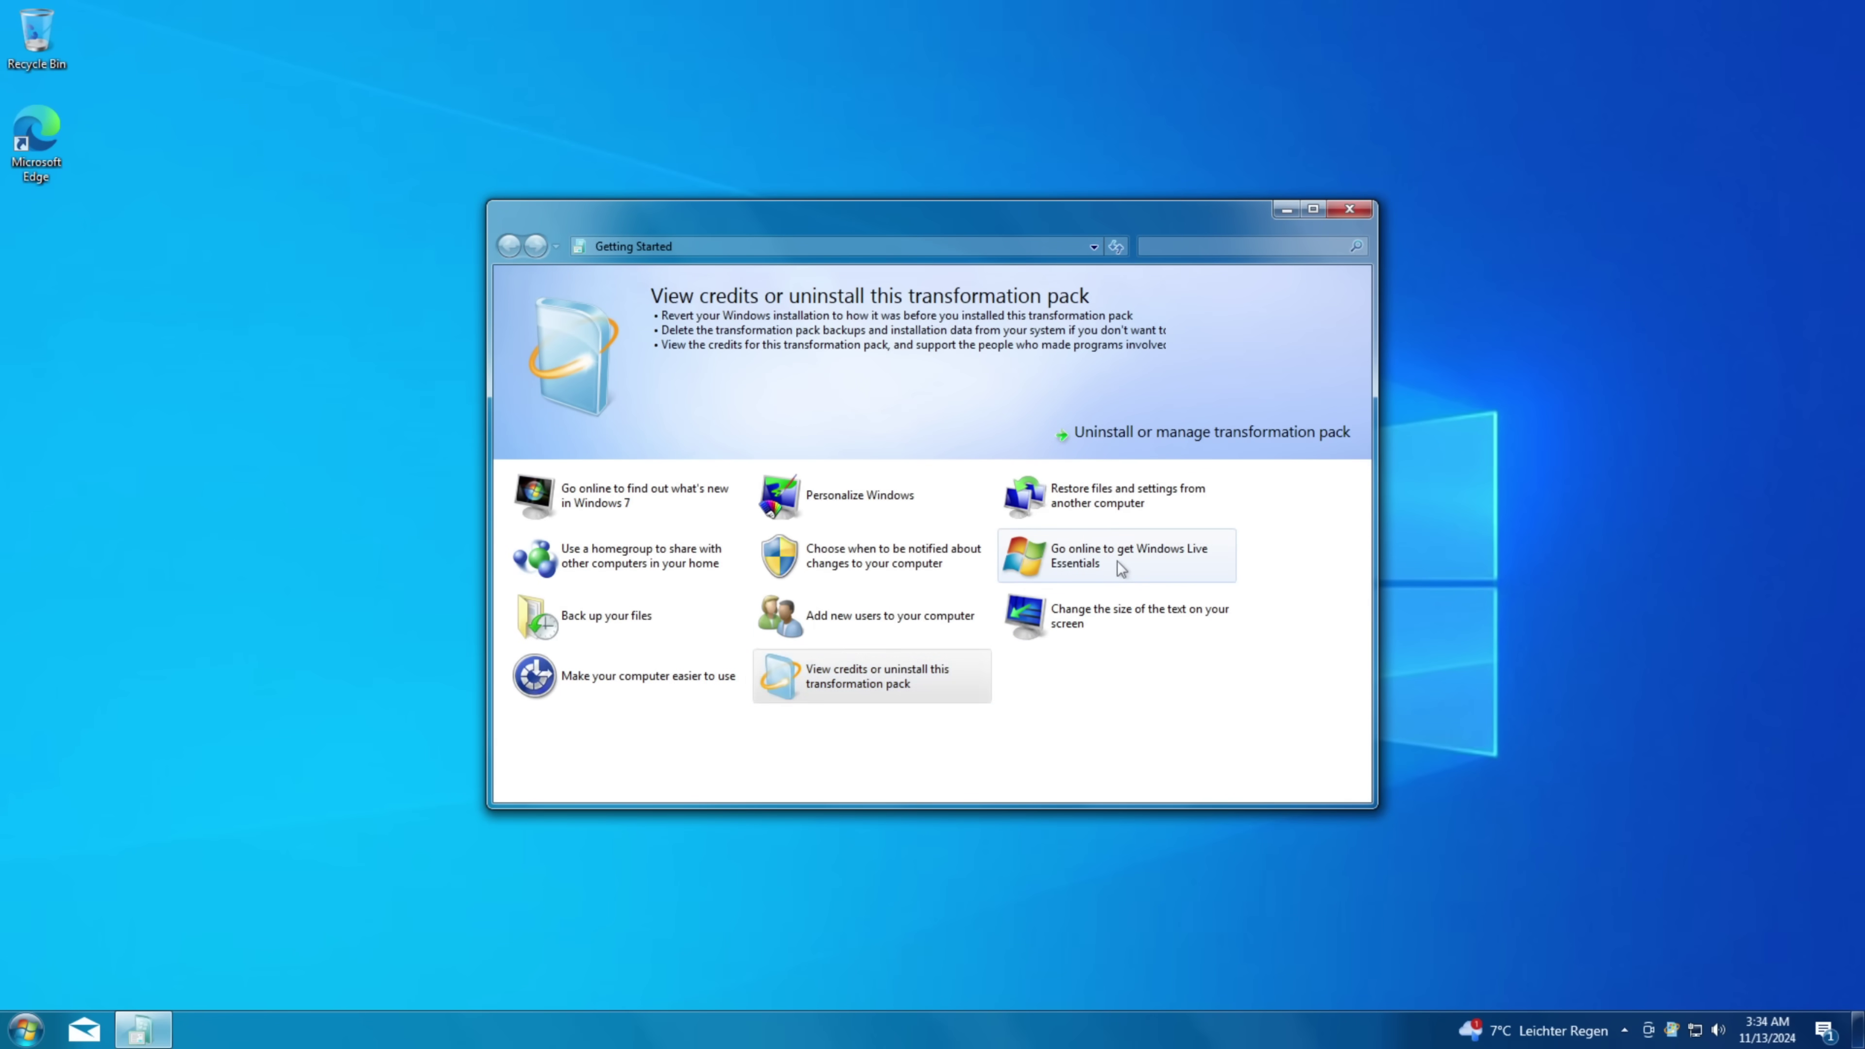
pyautogui.hotkey('alt', 'F4')
# - Open Computer from Start > All Programs
pyautogui.click(21, 1036)
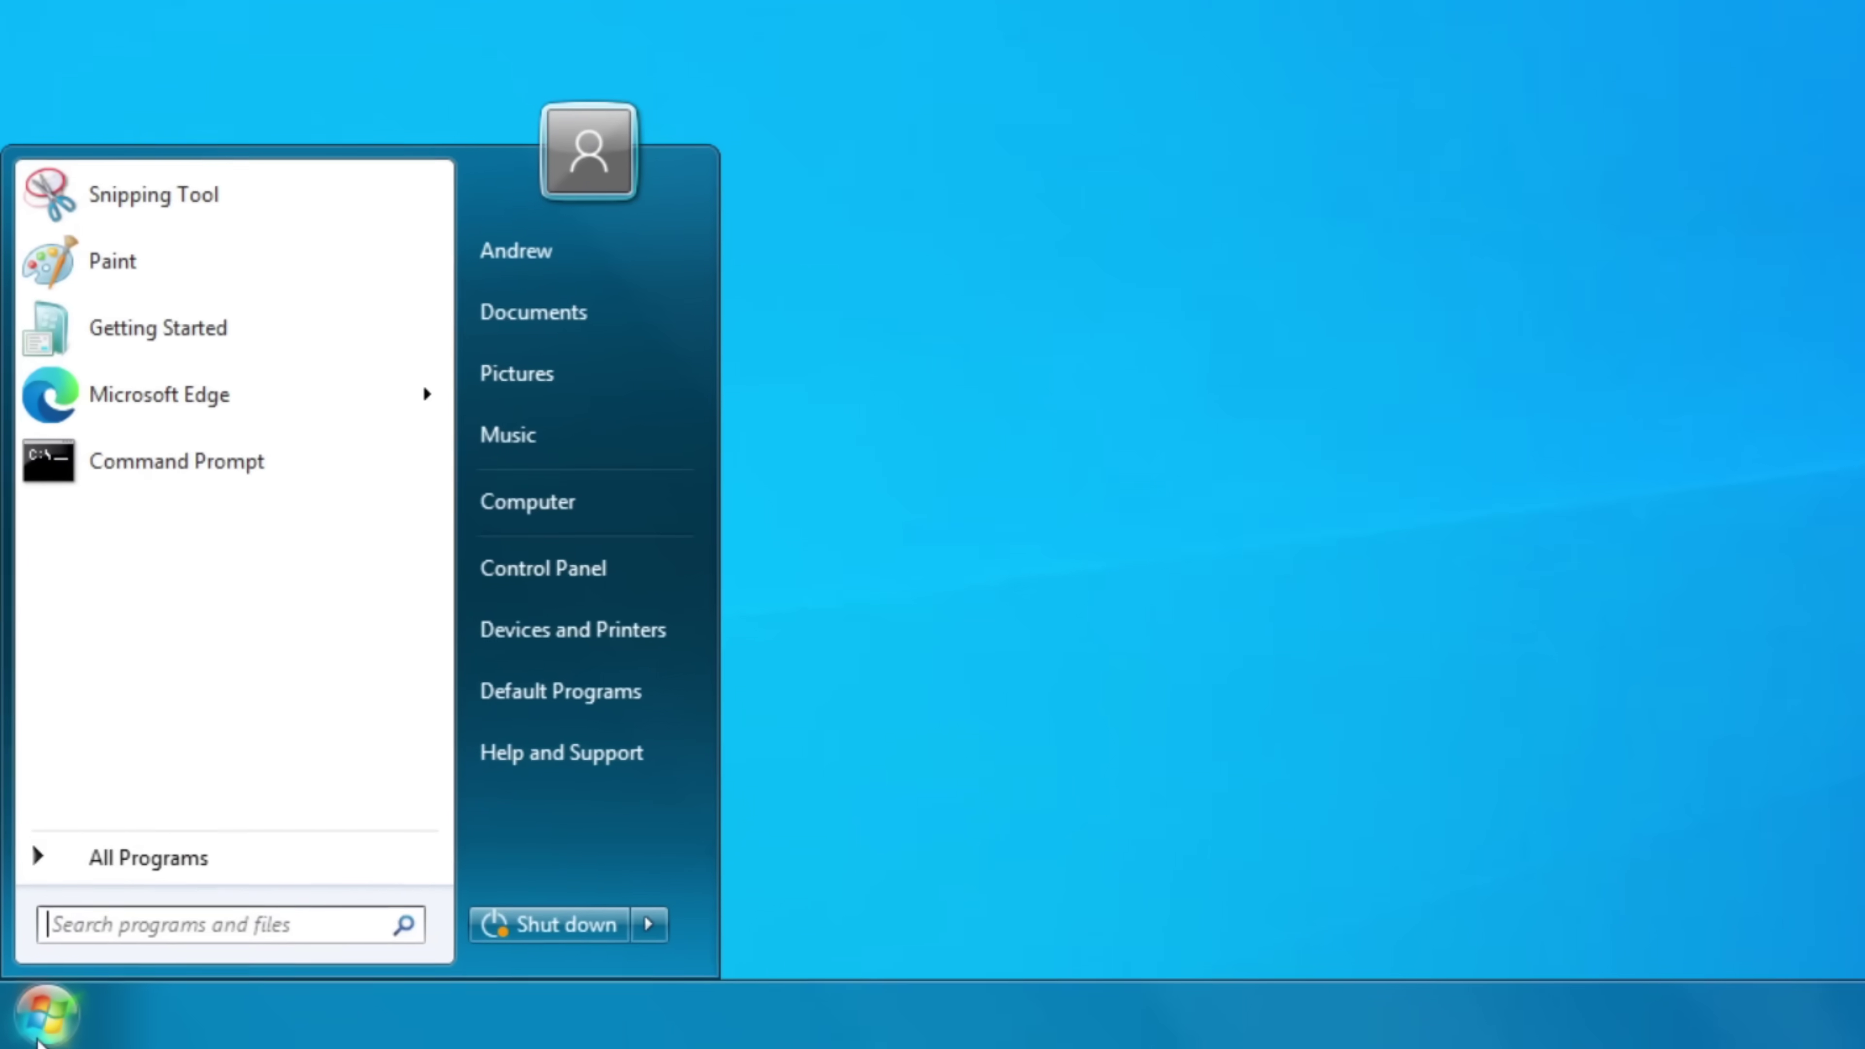
pyautogui.click(70, 946)
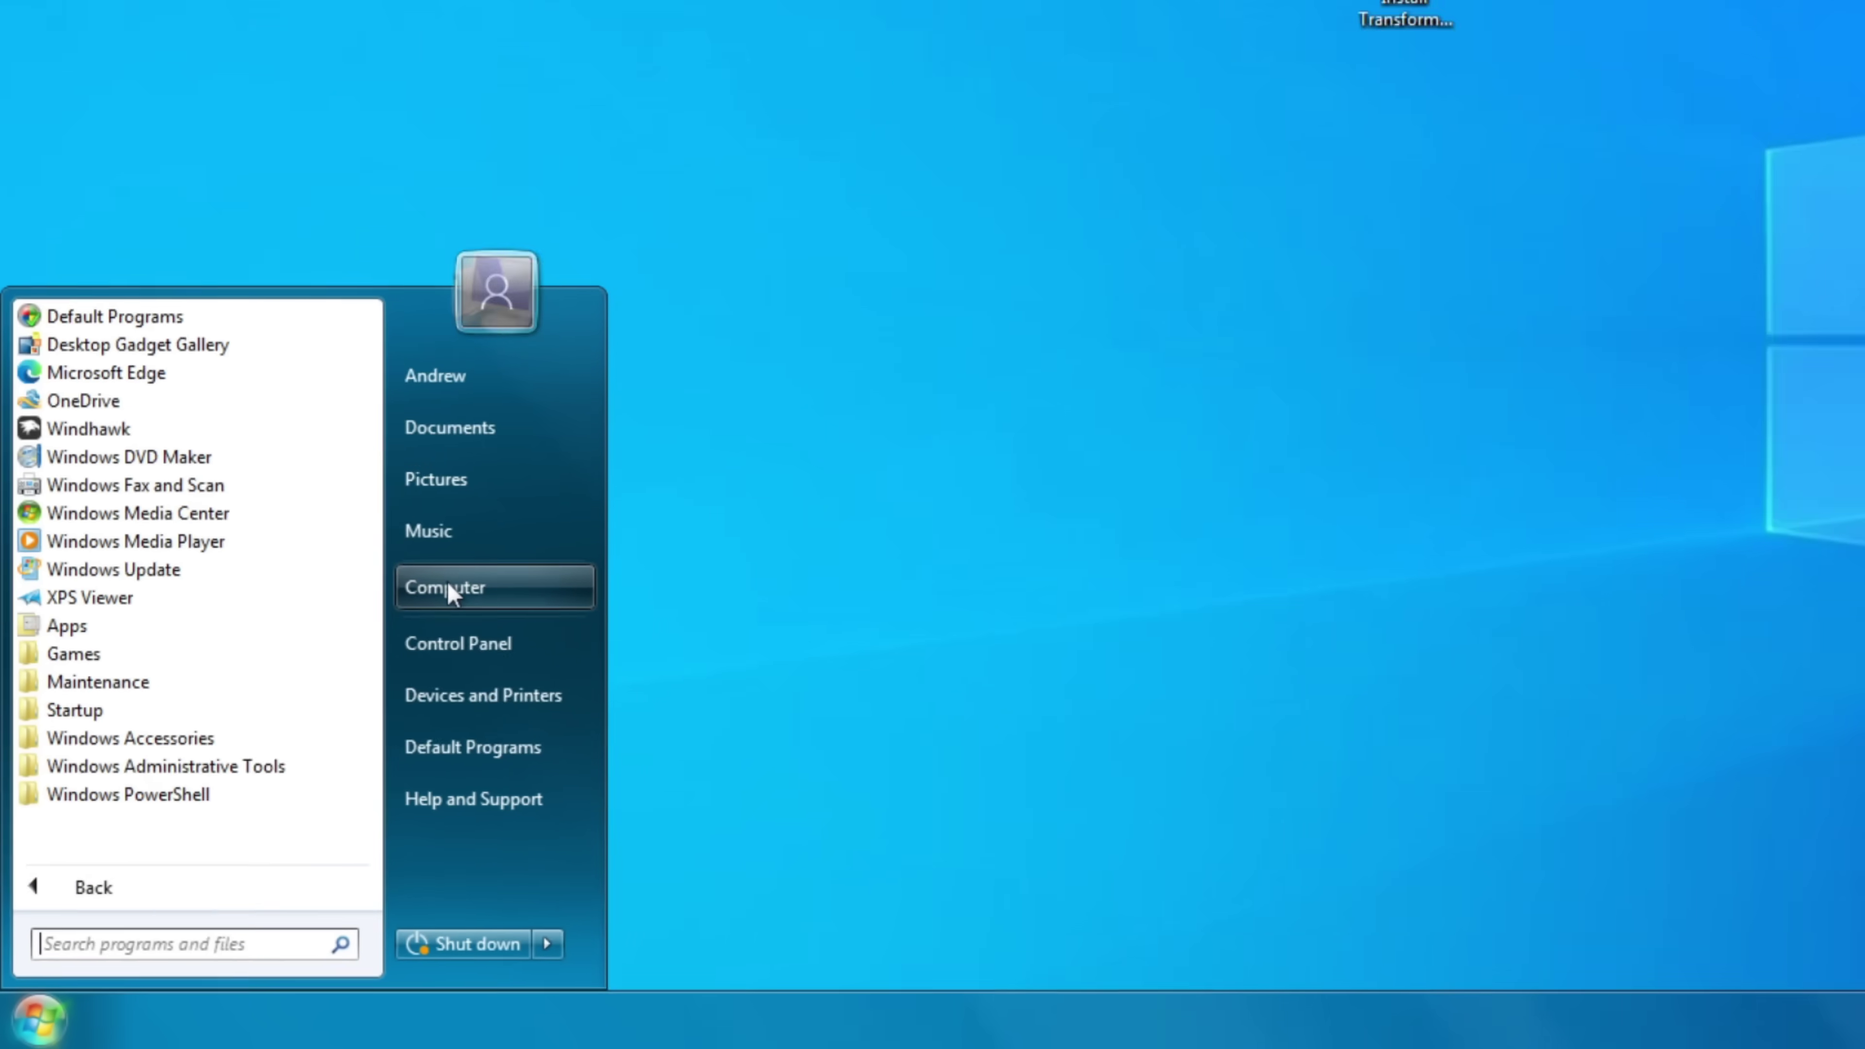
pyautogui.click(559, 468)
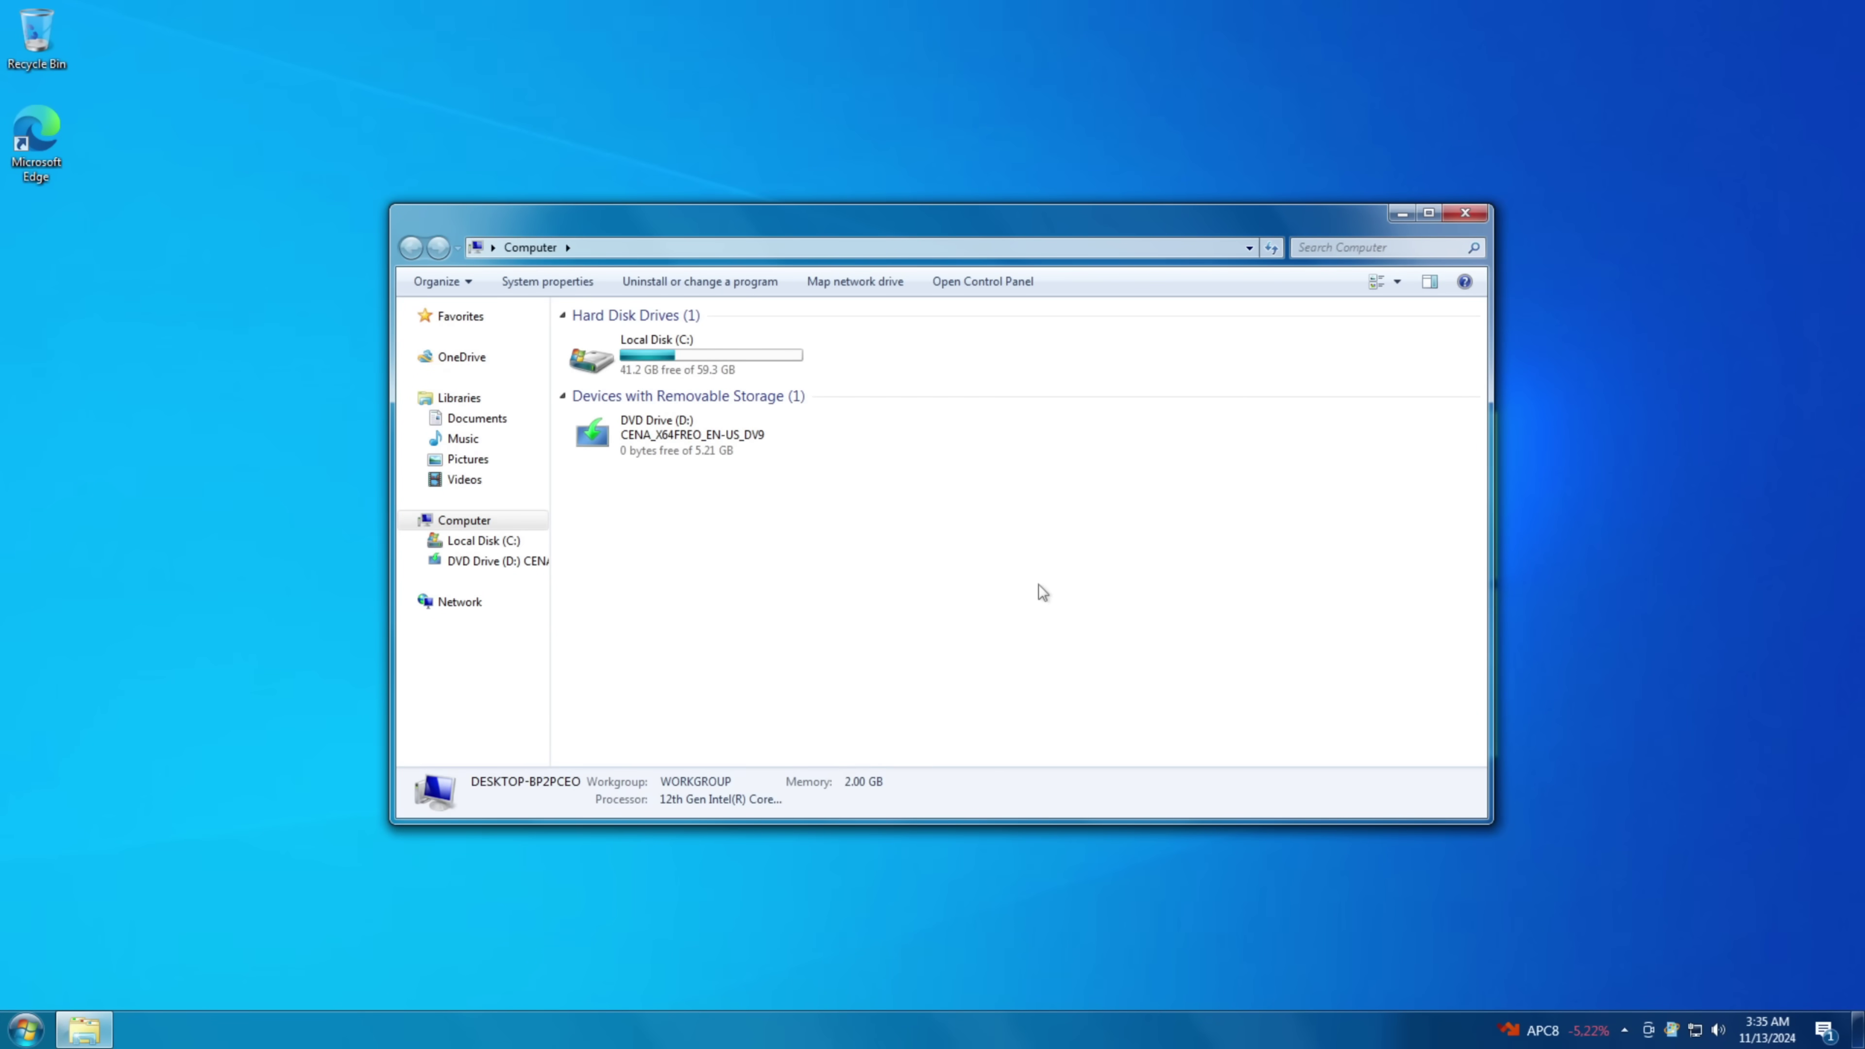
# - Open the C:\Windows folder from Local Disk (C:)
pyautogui.click(658, 372)
pyautogui.doubleClick(657, 370)
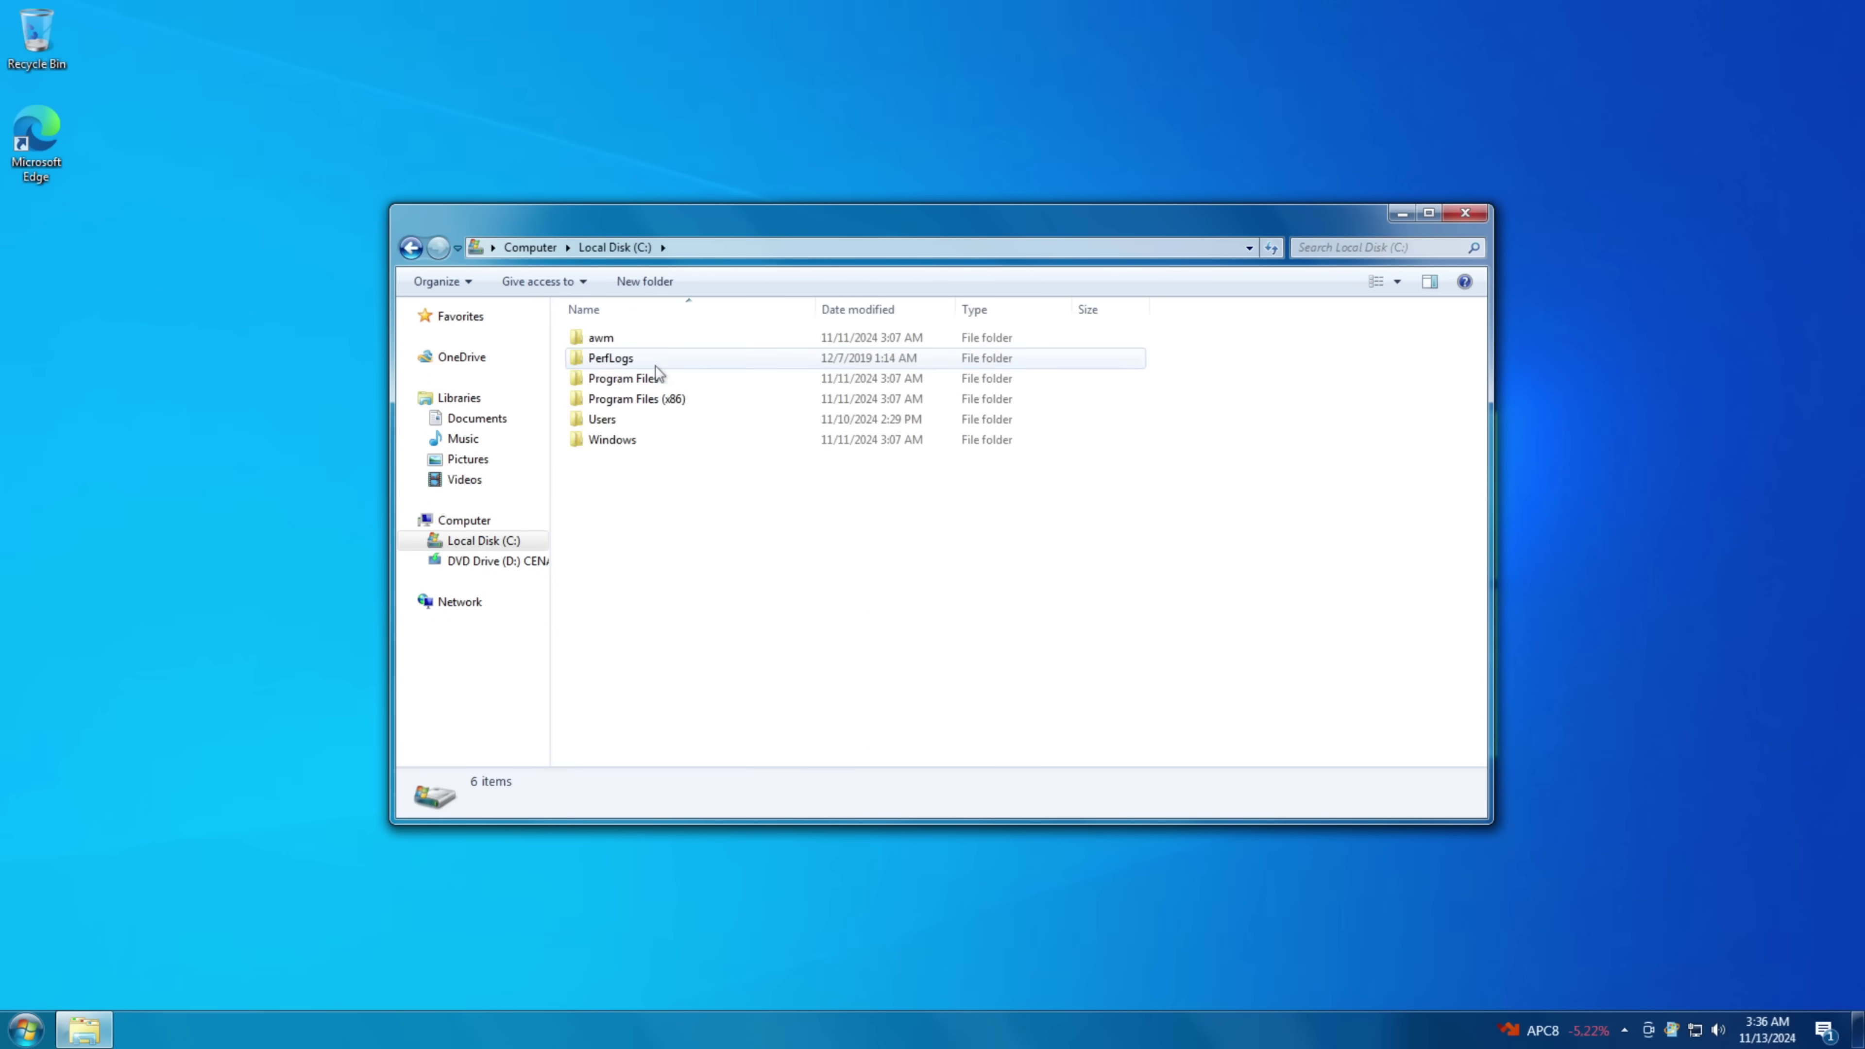
pyautogui.doubleClick(617, 439)
pyautogui.scroll(-20, 713, 447)
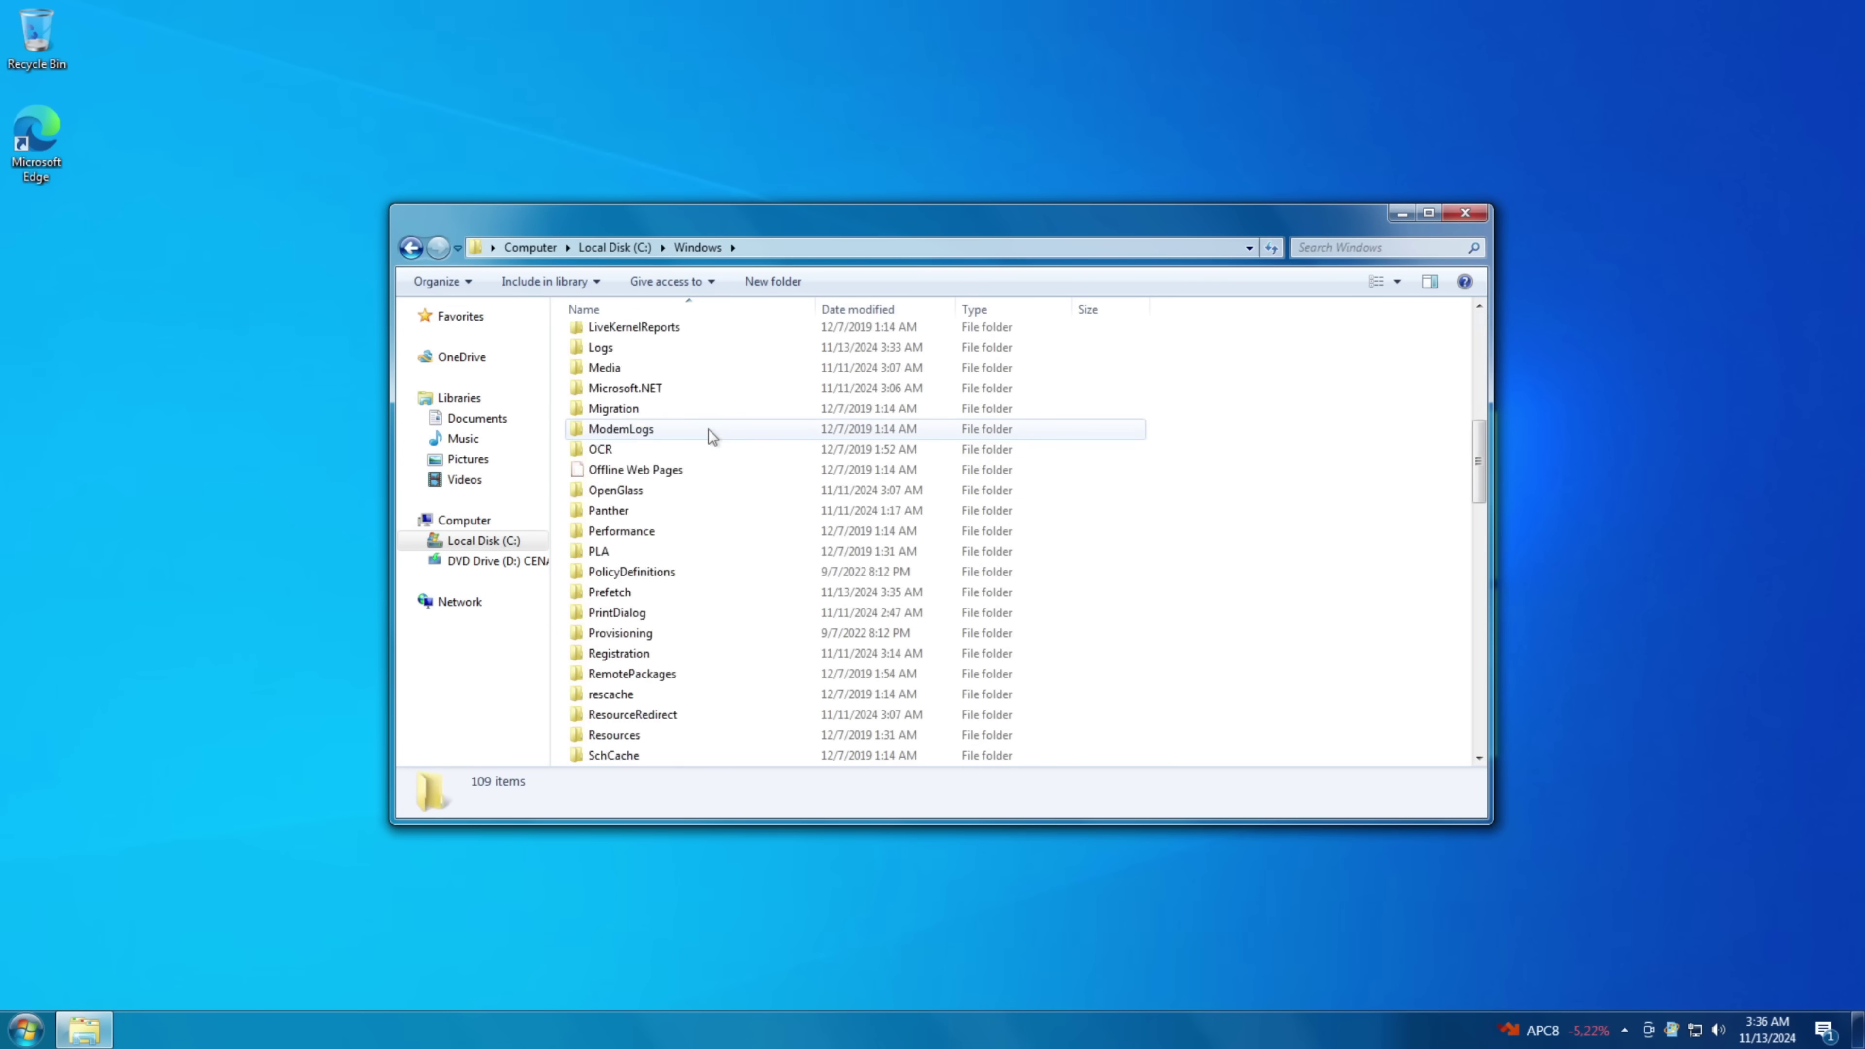
# - Review regedit's Security, Details and Previous Versions properties, then dismiss the access error
pyautogui.click(661, 551)
pyautogui.hotkey('alt', 'Return')
pyautogui.click(704, 553)
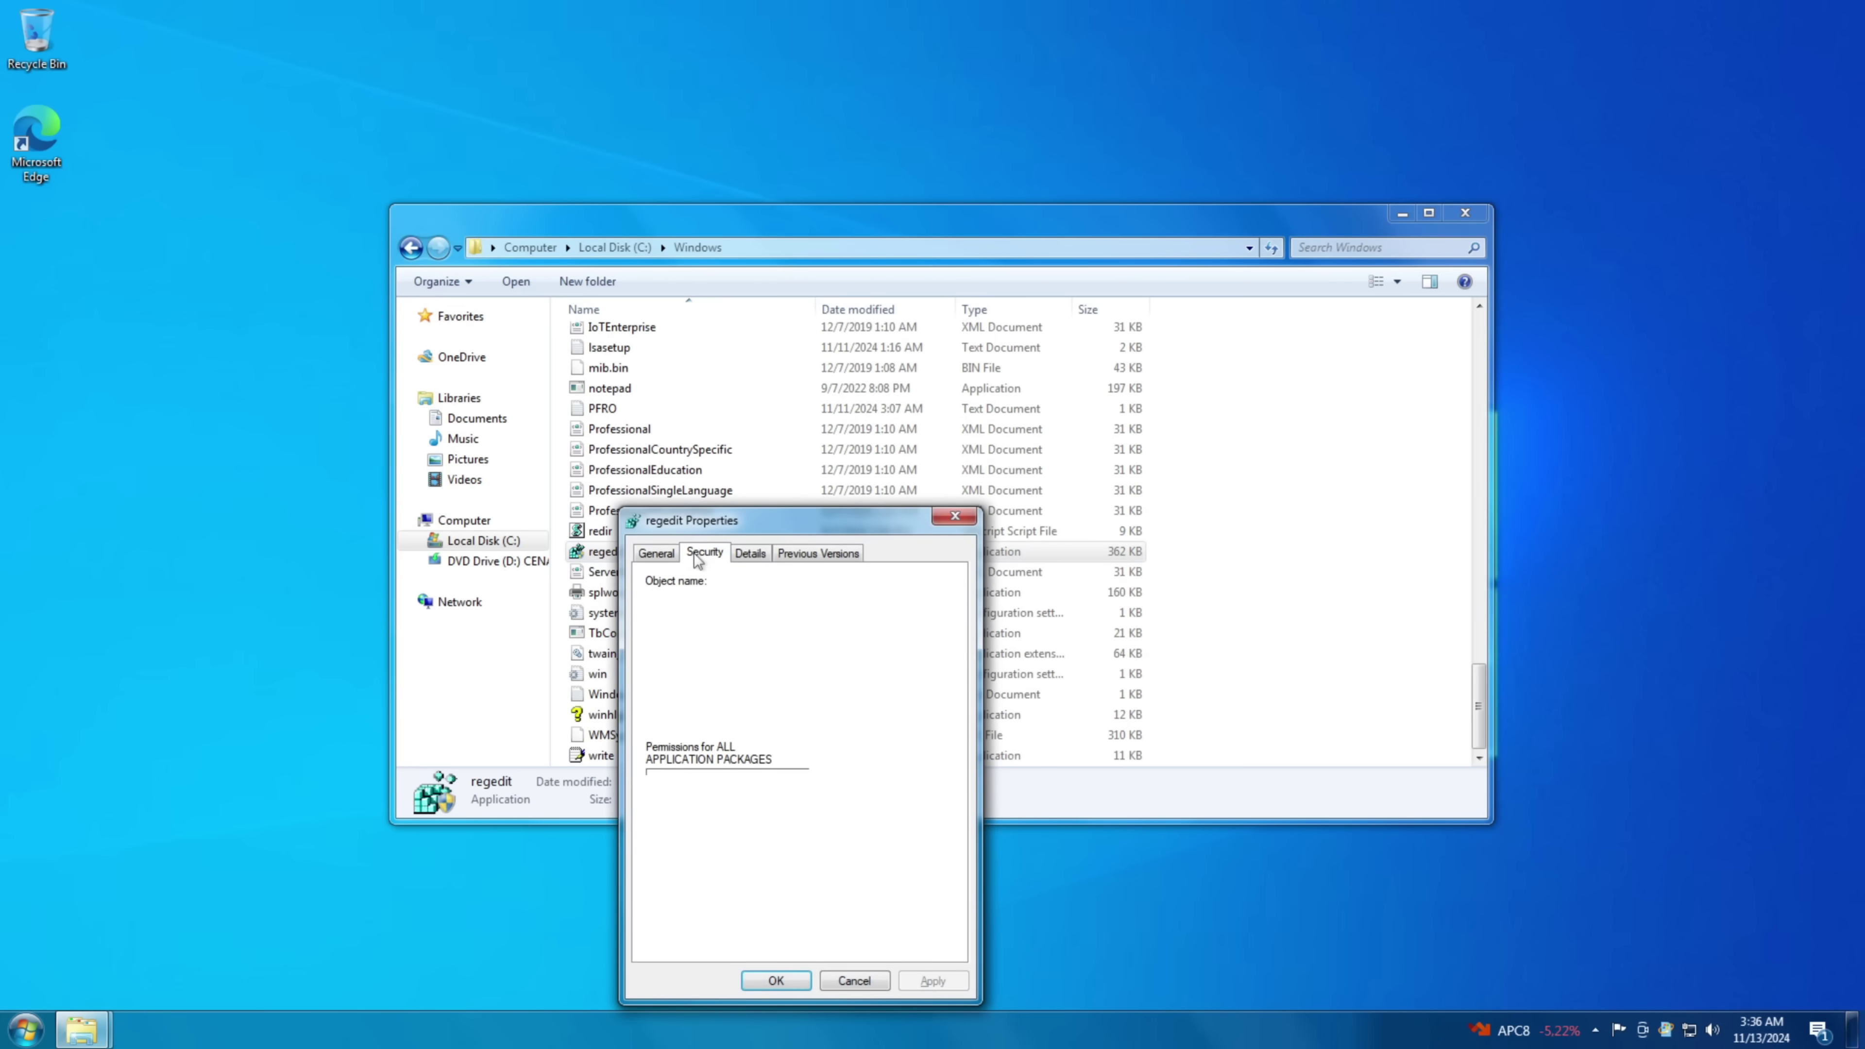
pyautogui.click(750, 553)
pyautogui.click(813, 553)
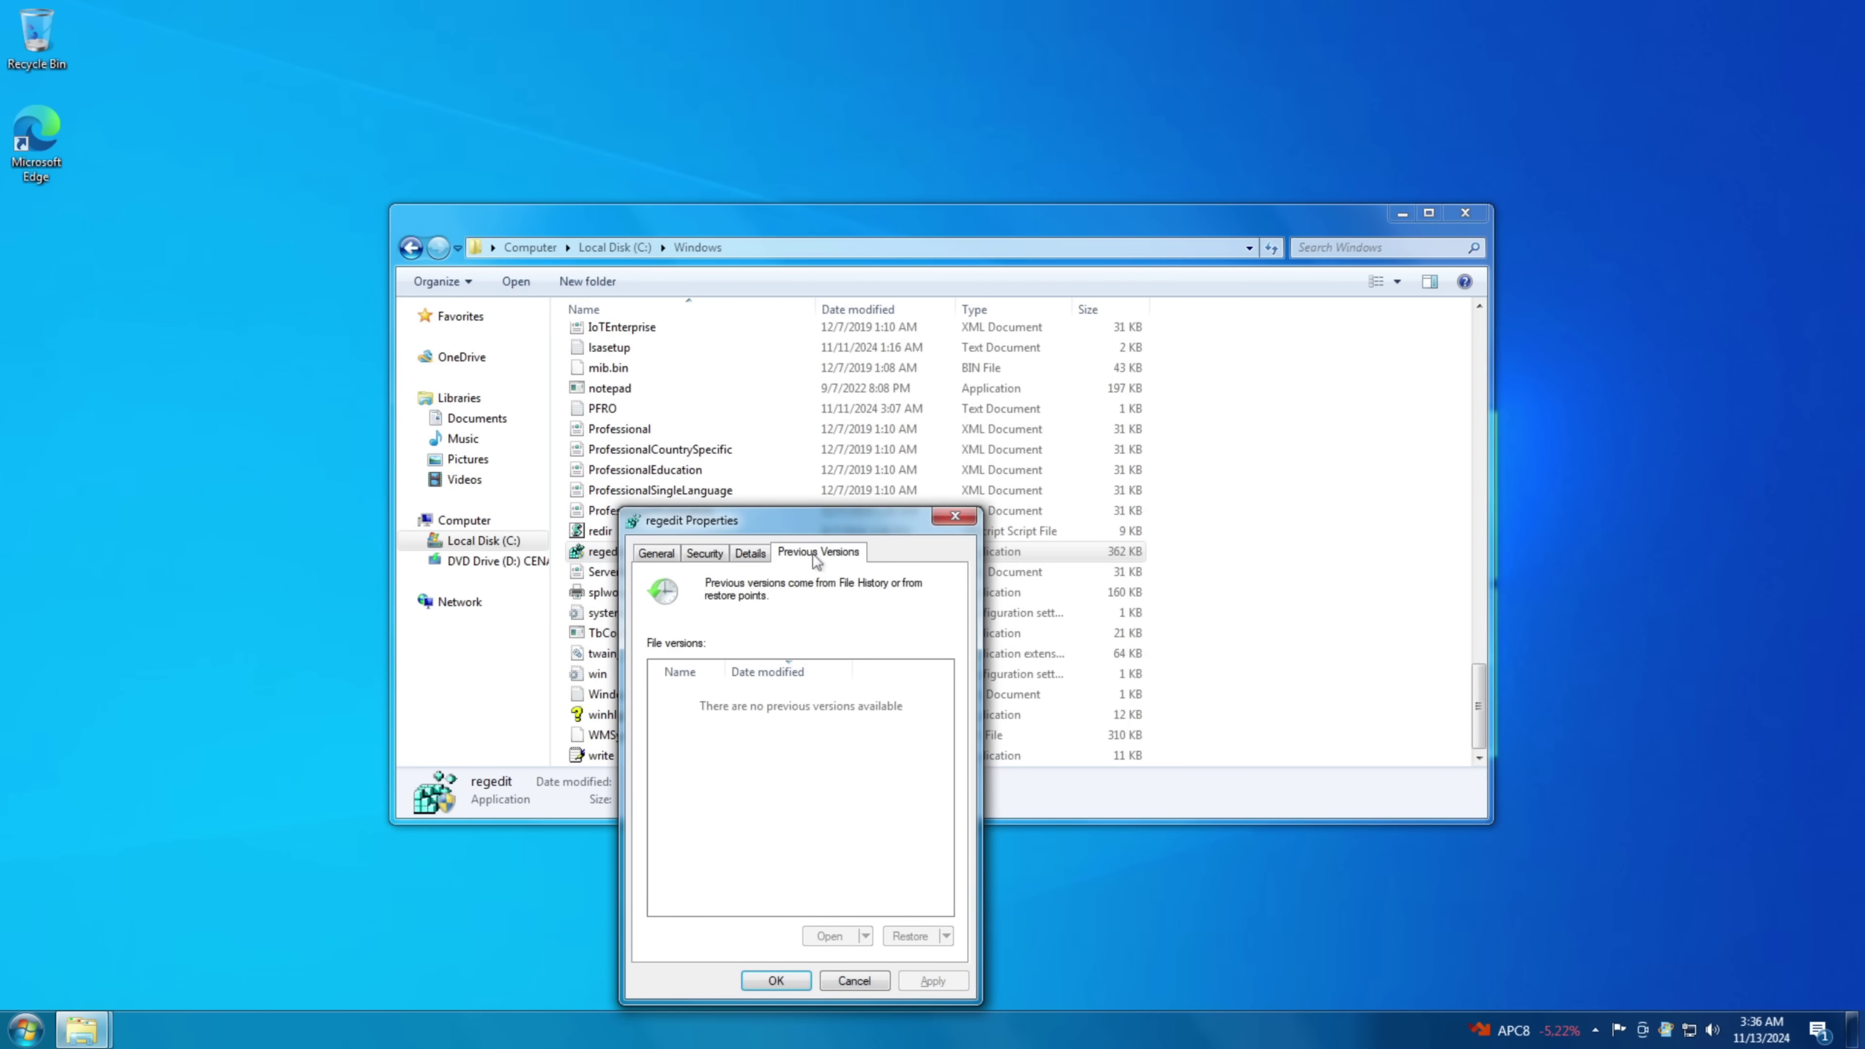
pyautogui.click(649, 547)
pyautogui.click(954, 516)
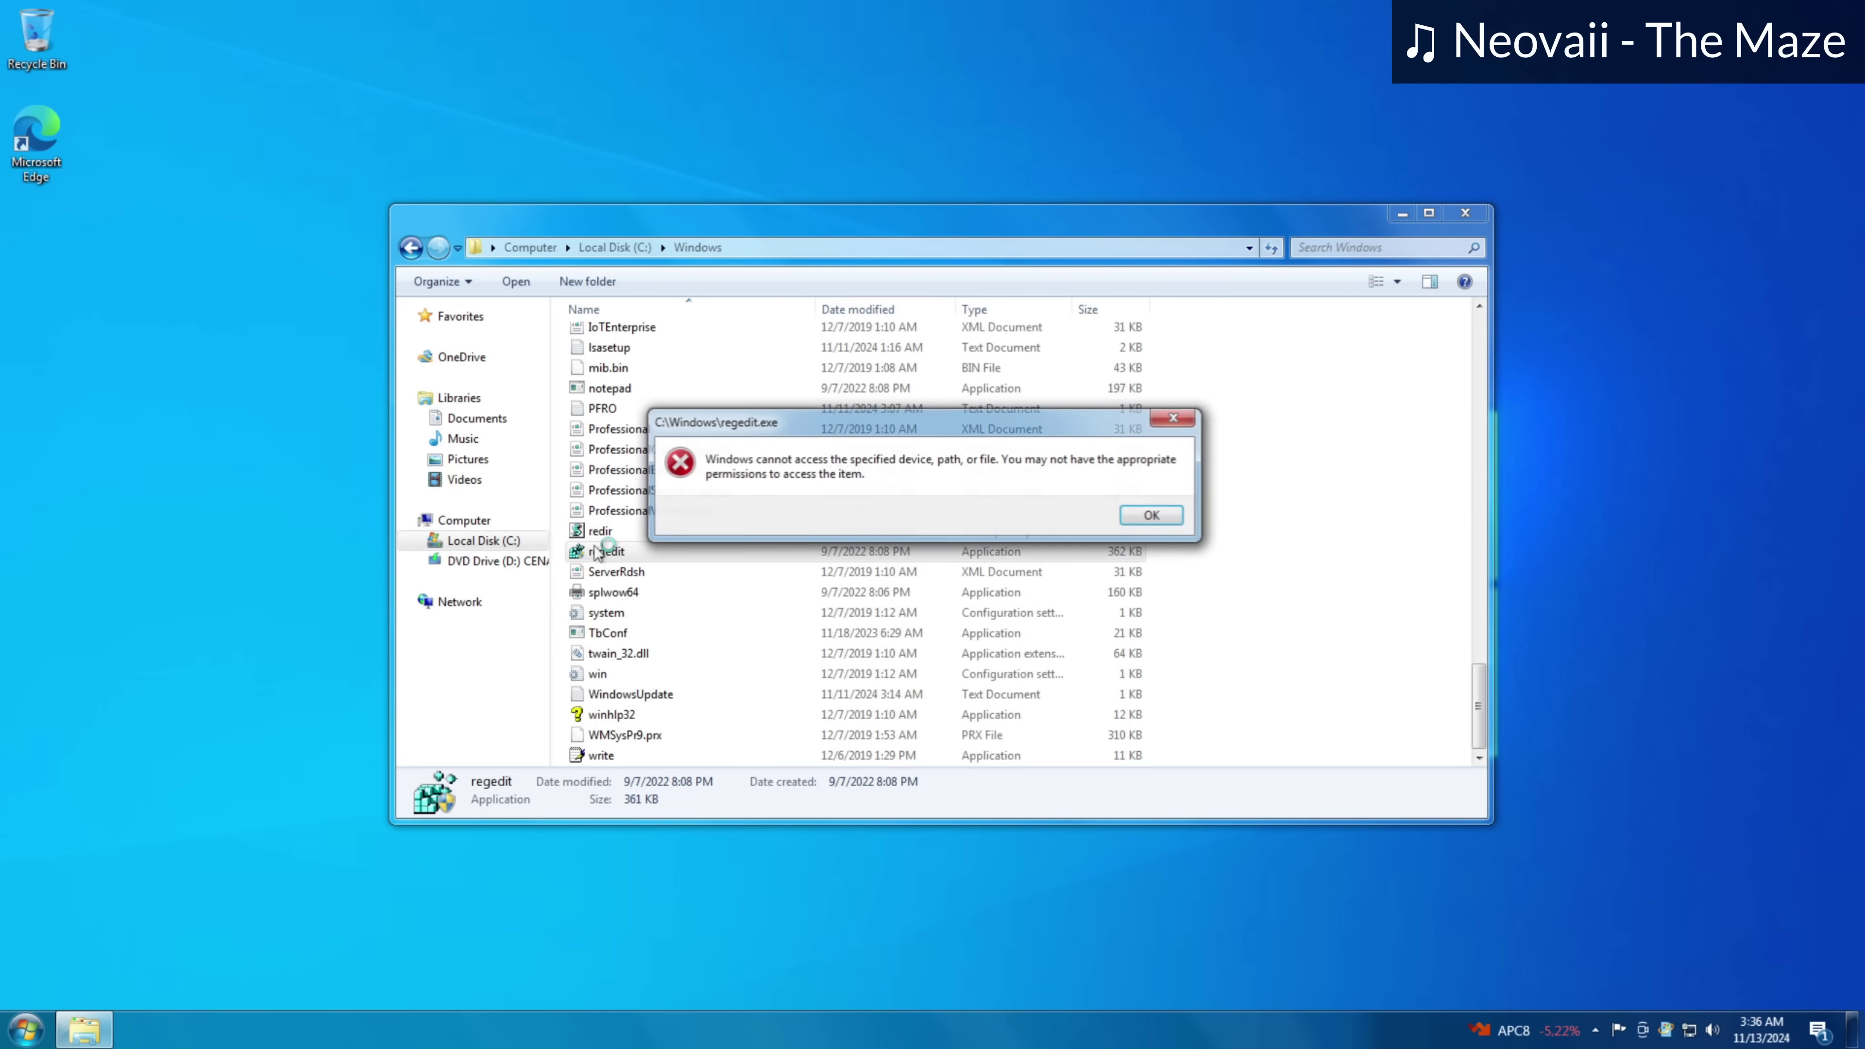
pyautogui.click(1150, 515)
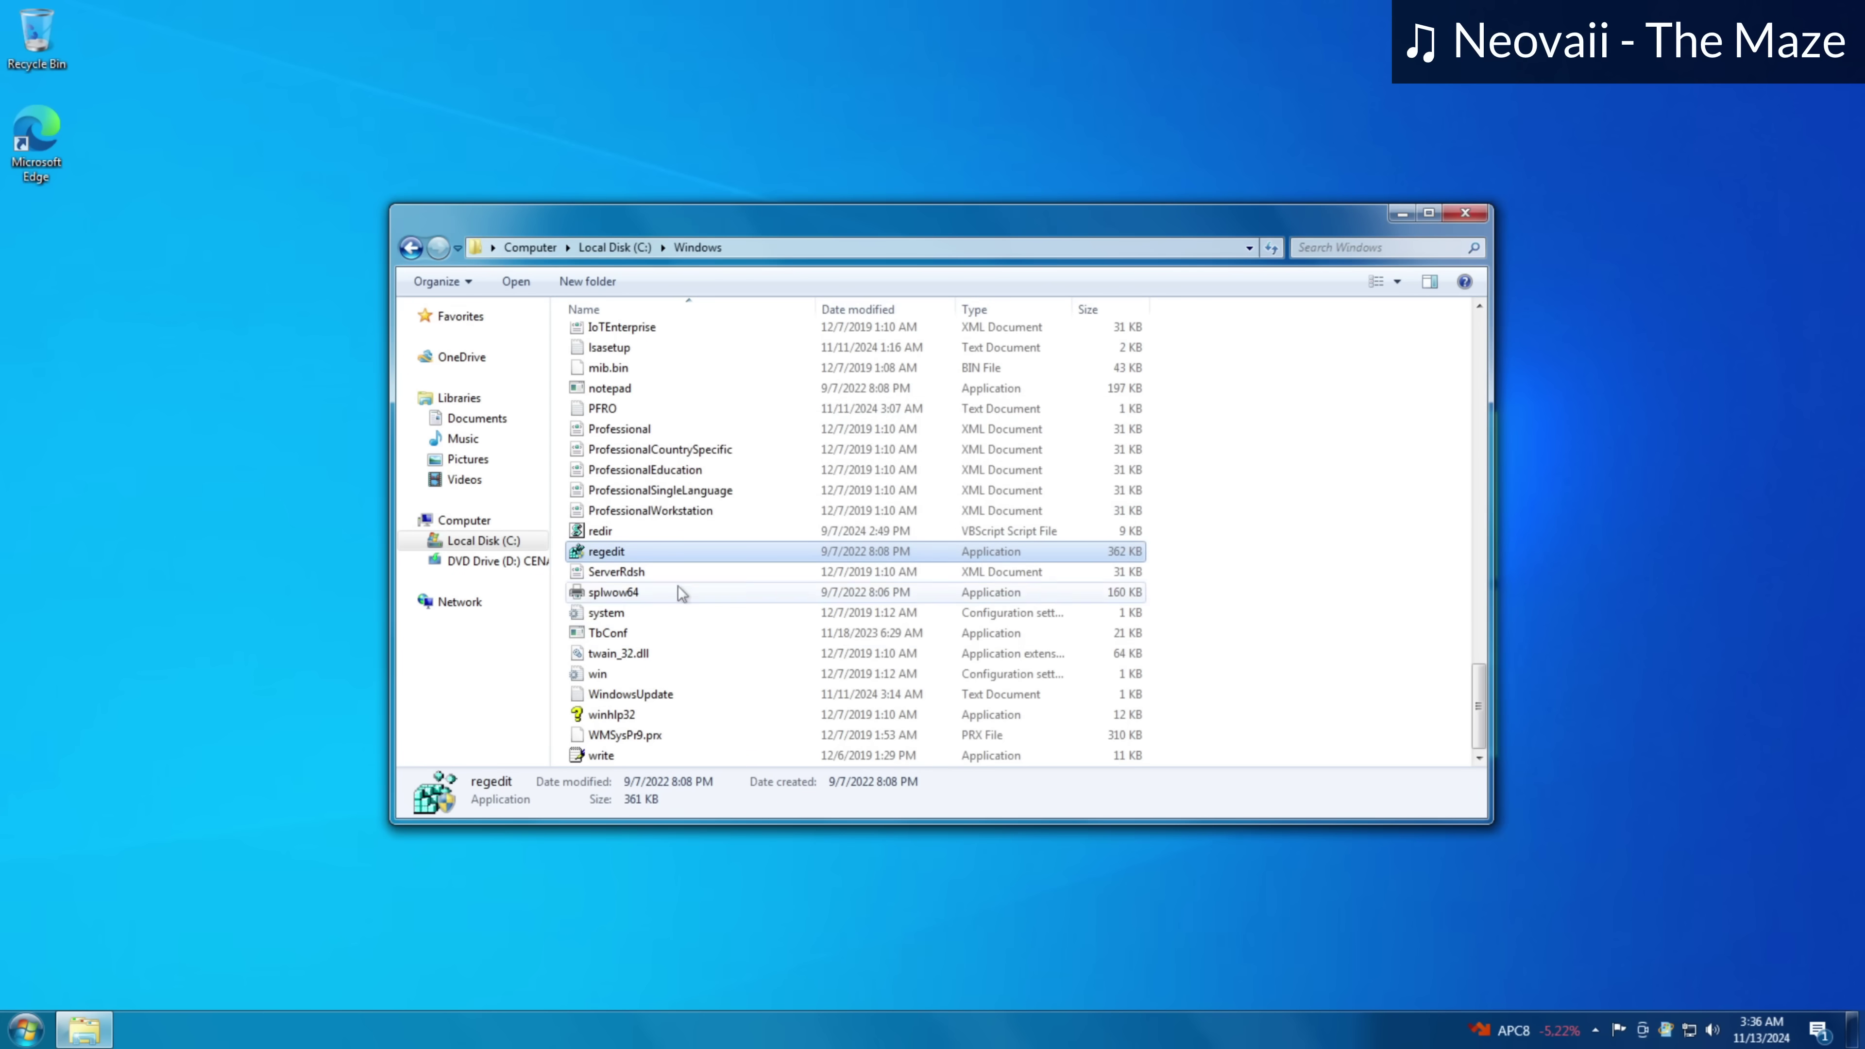
# - Run Registry Editor with UAC approval and choose File > Import
pyautogui.doubleClick(603, 553)
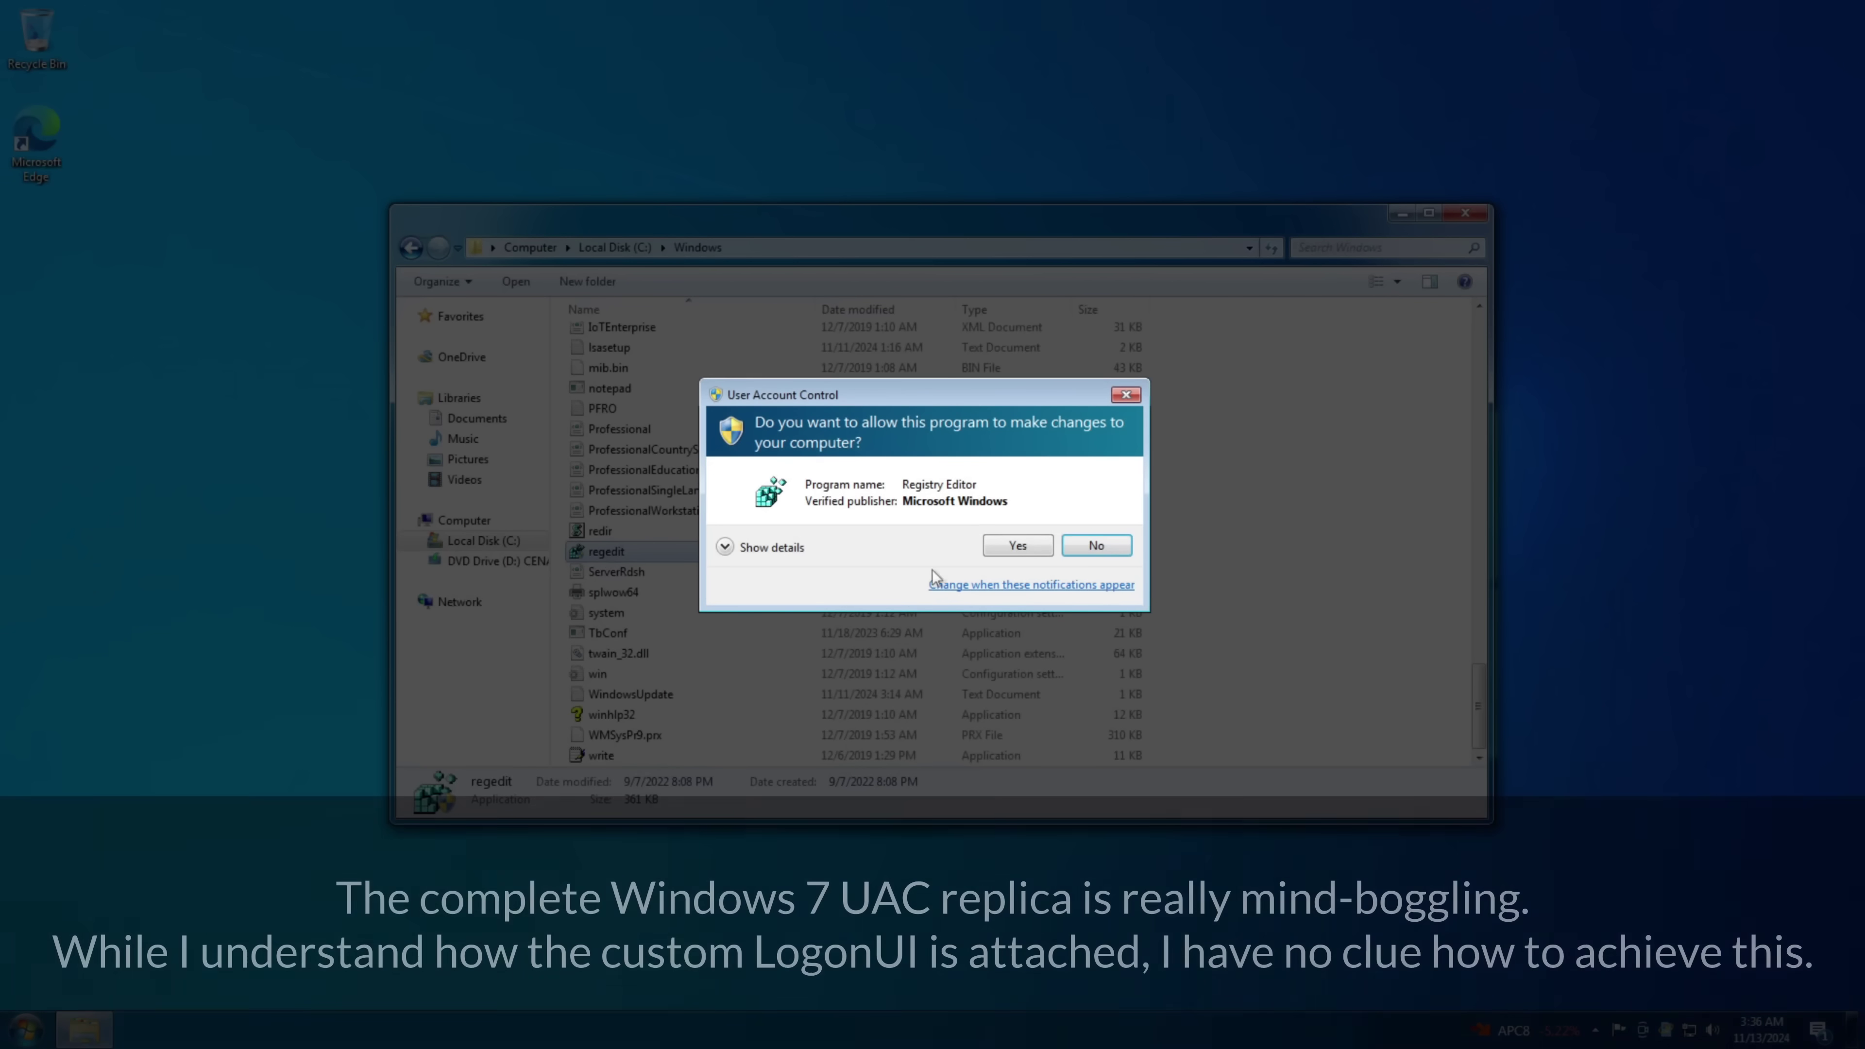
pyautogui.click(723, 547)
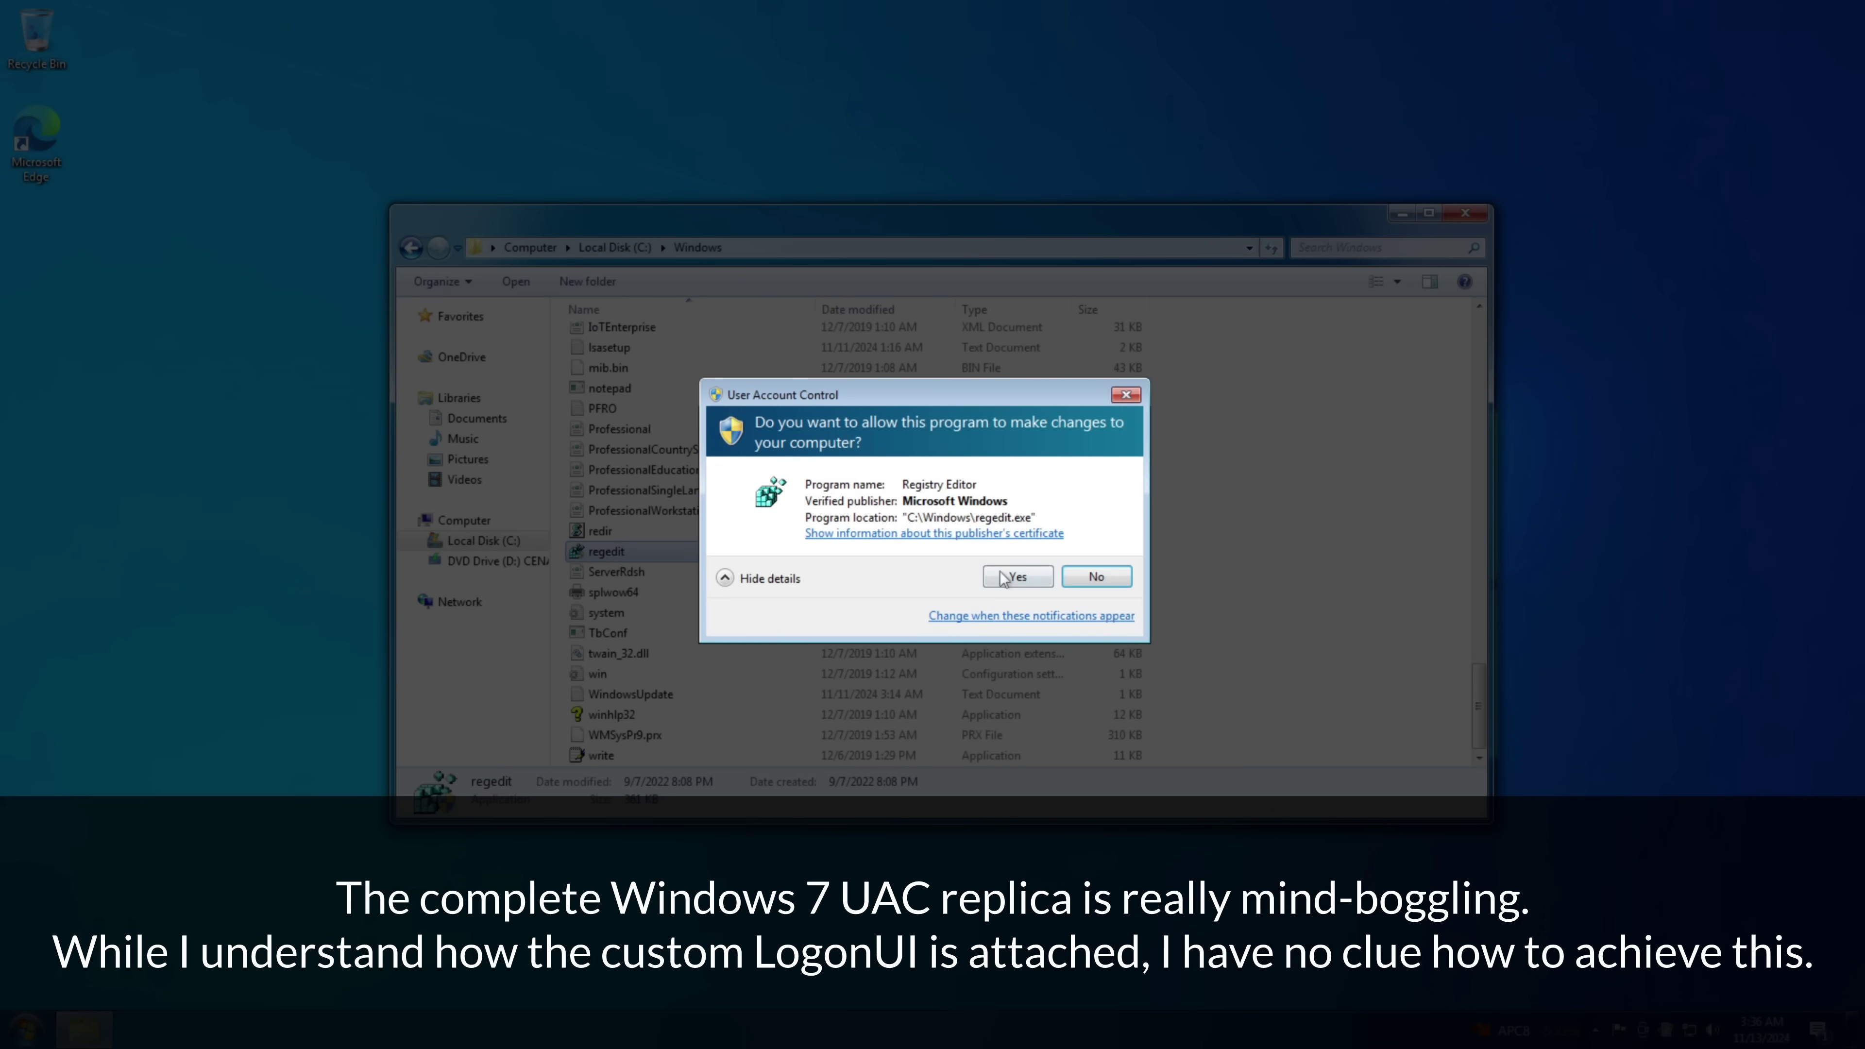
pyautogui.click(1014, 578)
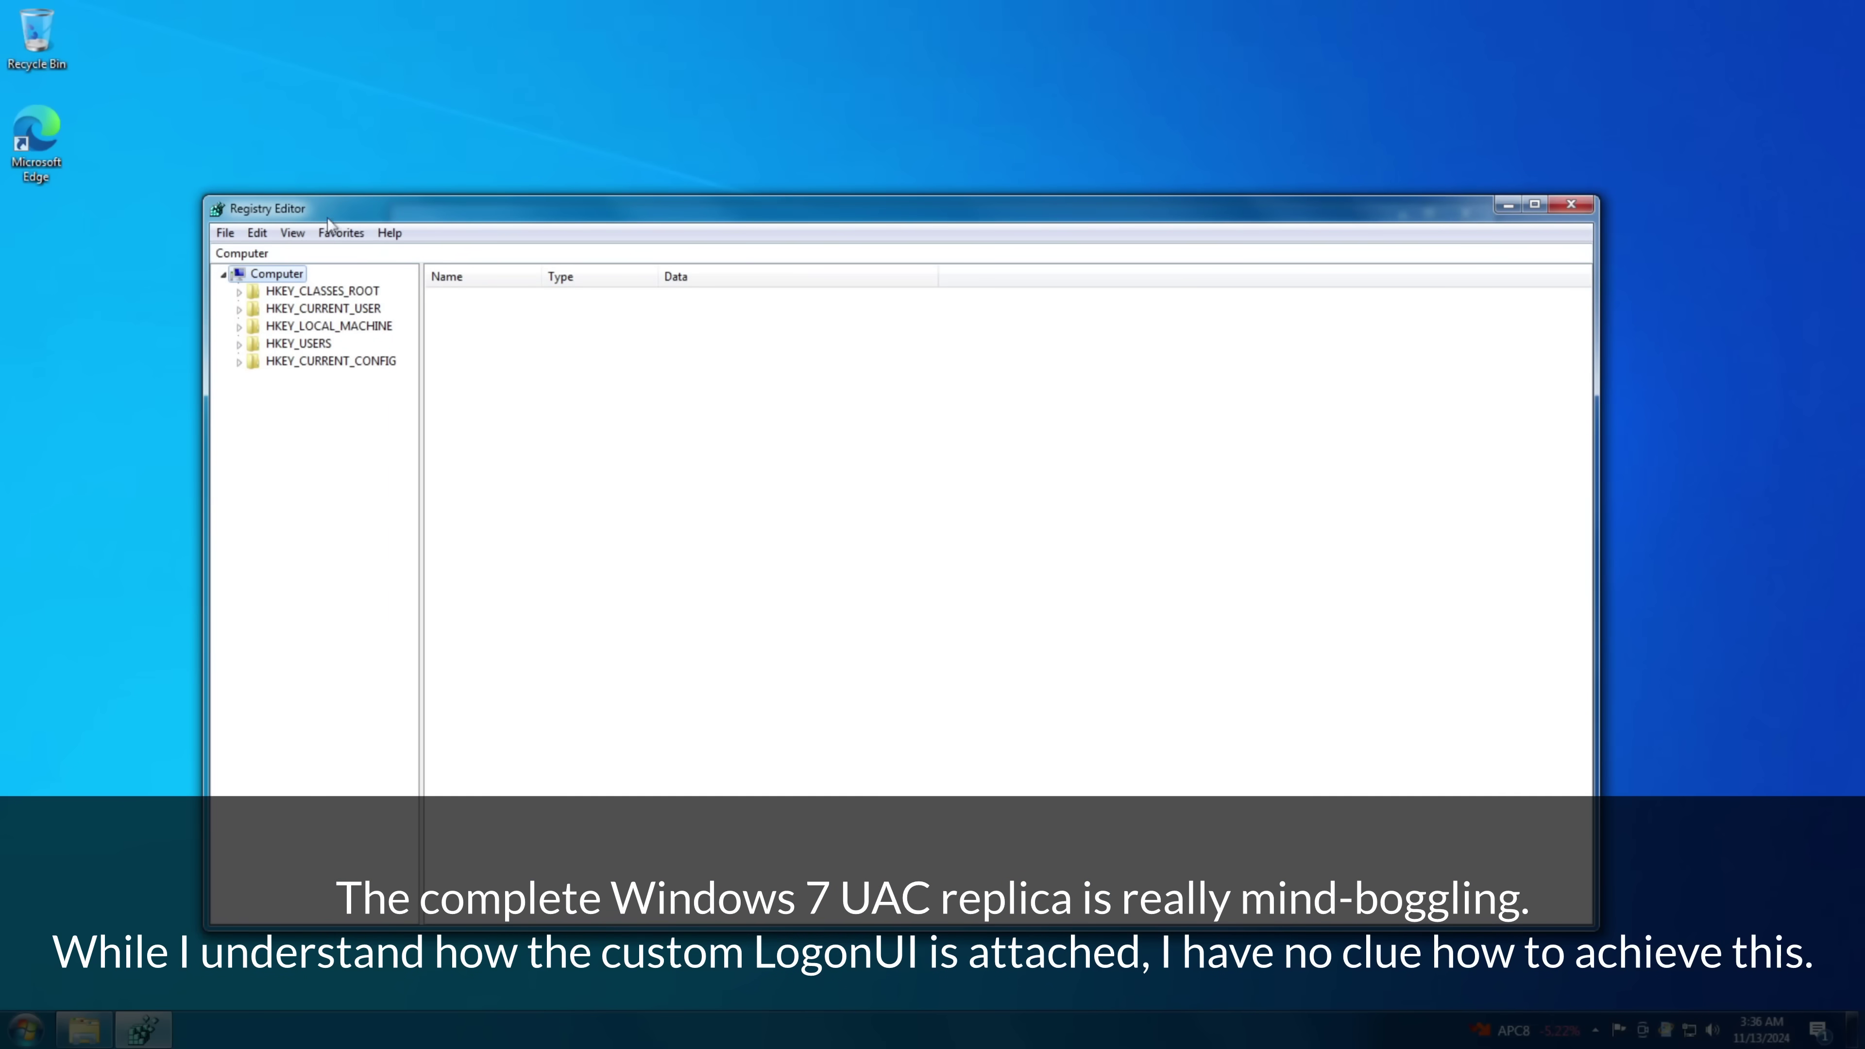
pyautogui.moveTo(390, 205); pyautogui.dragTo(629, 59)
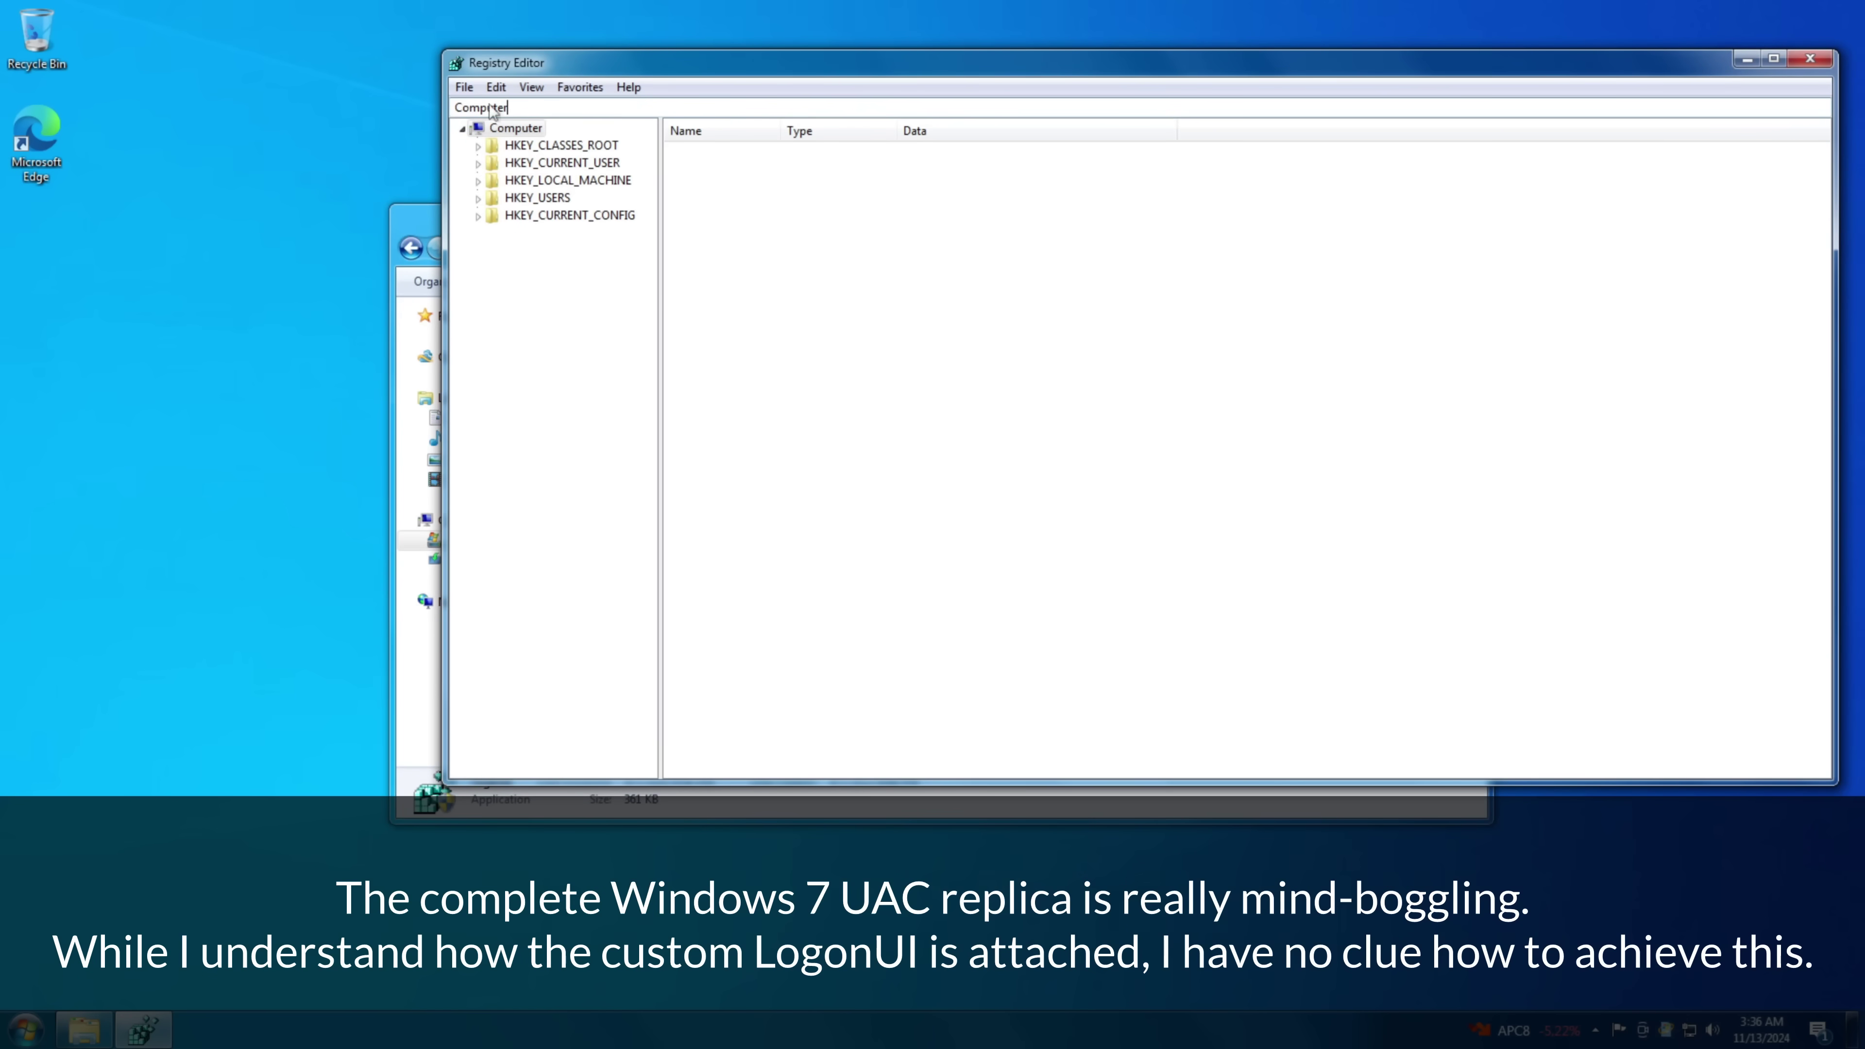
pyautogui.click(465, 87)
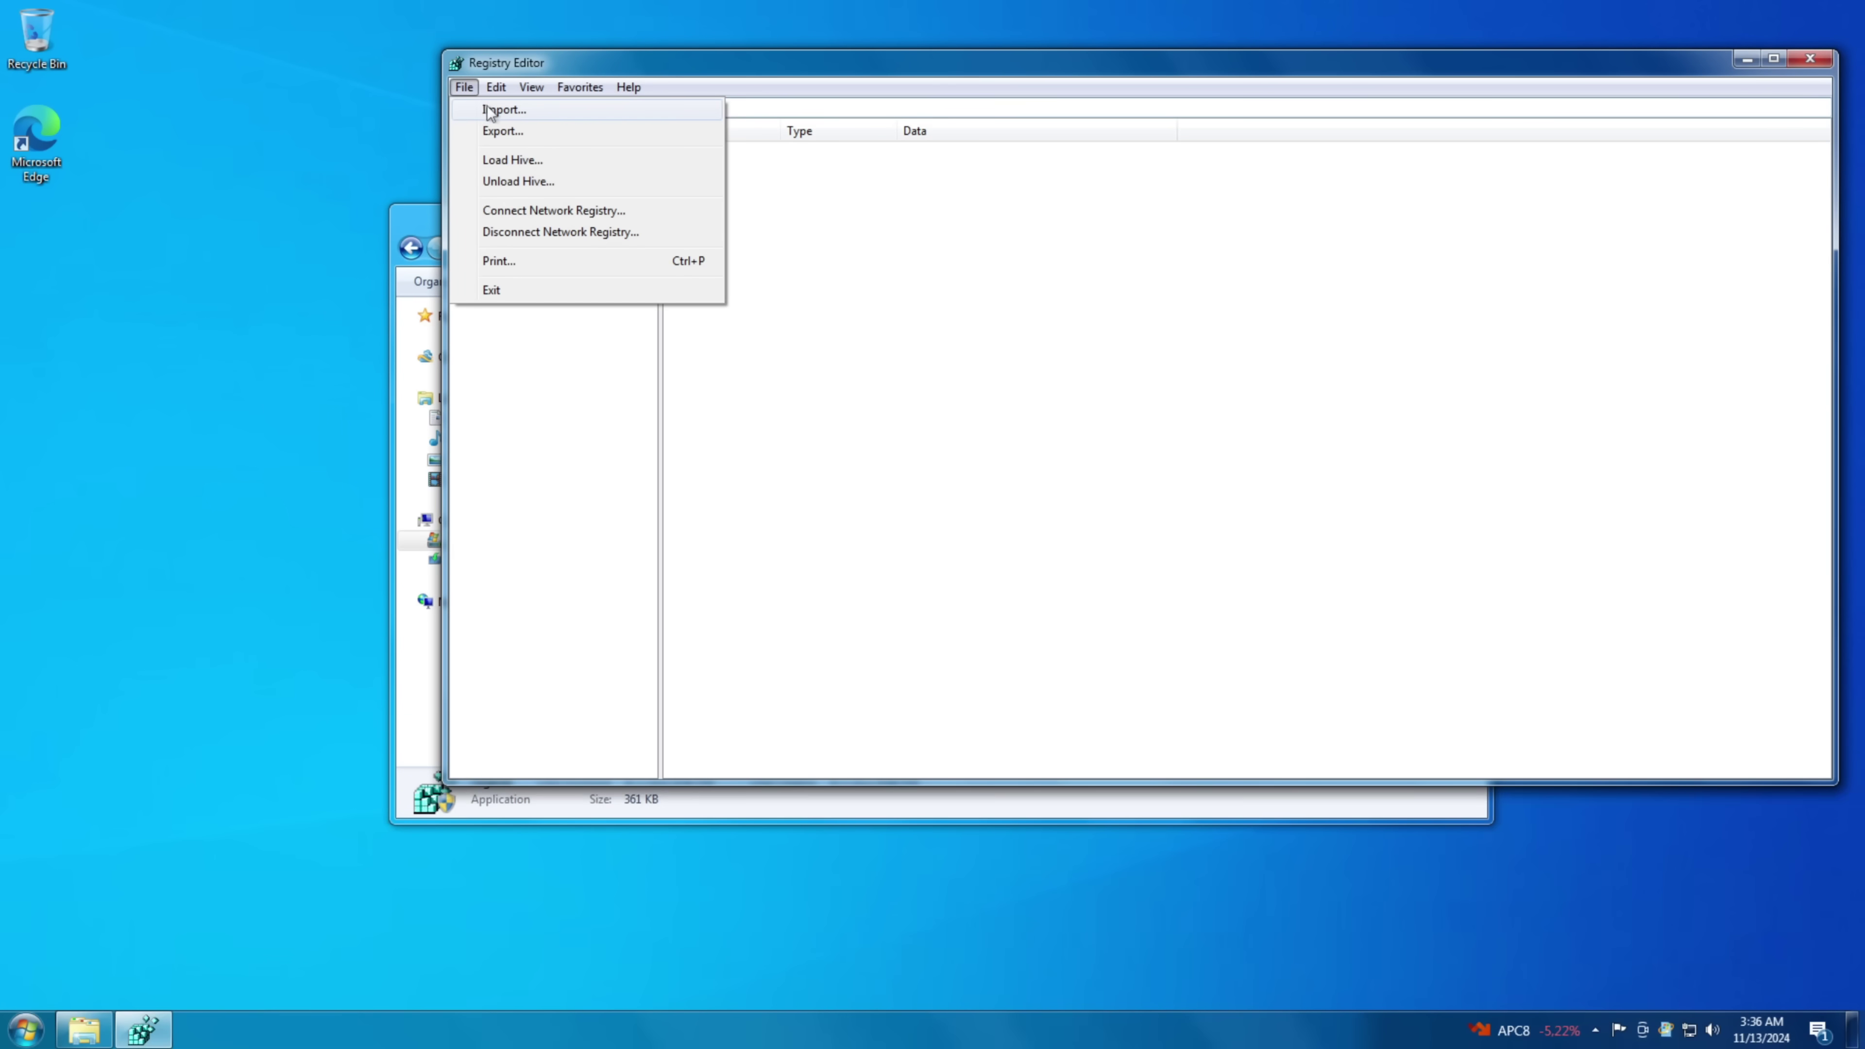
pyautogui.click(499, 109)
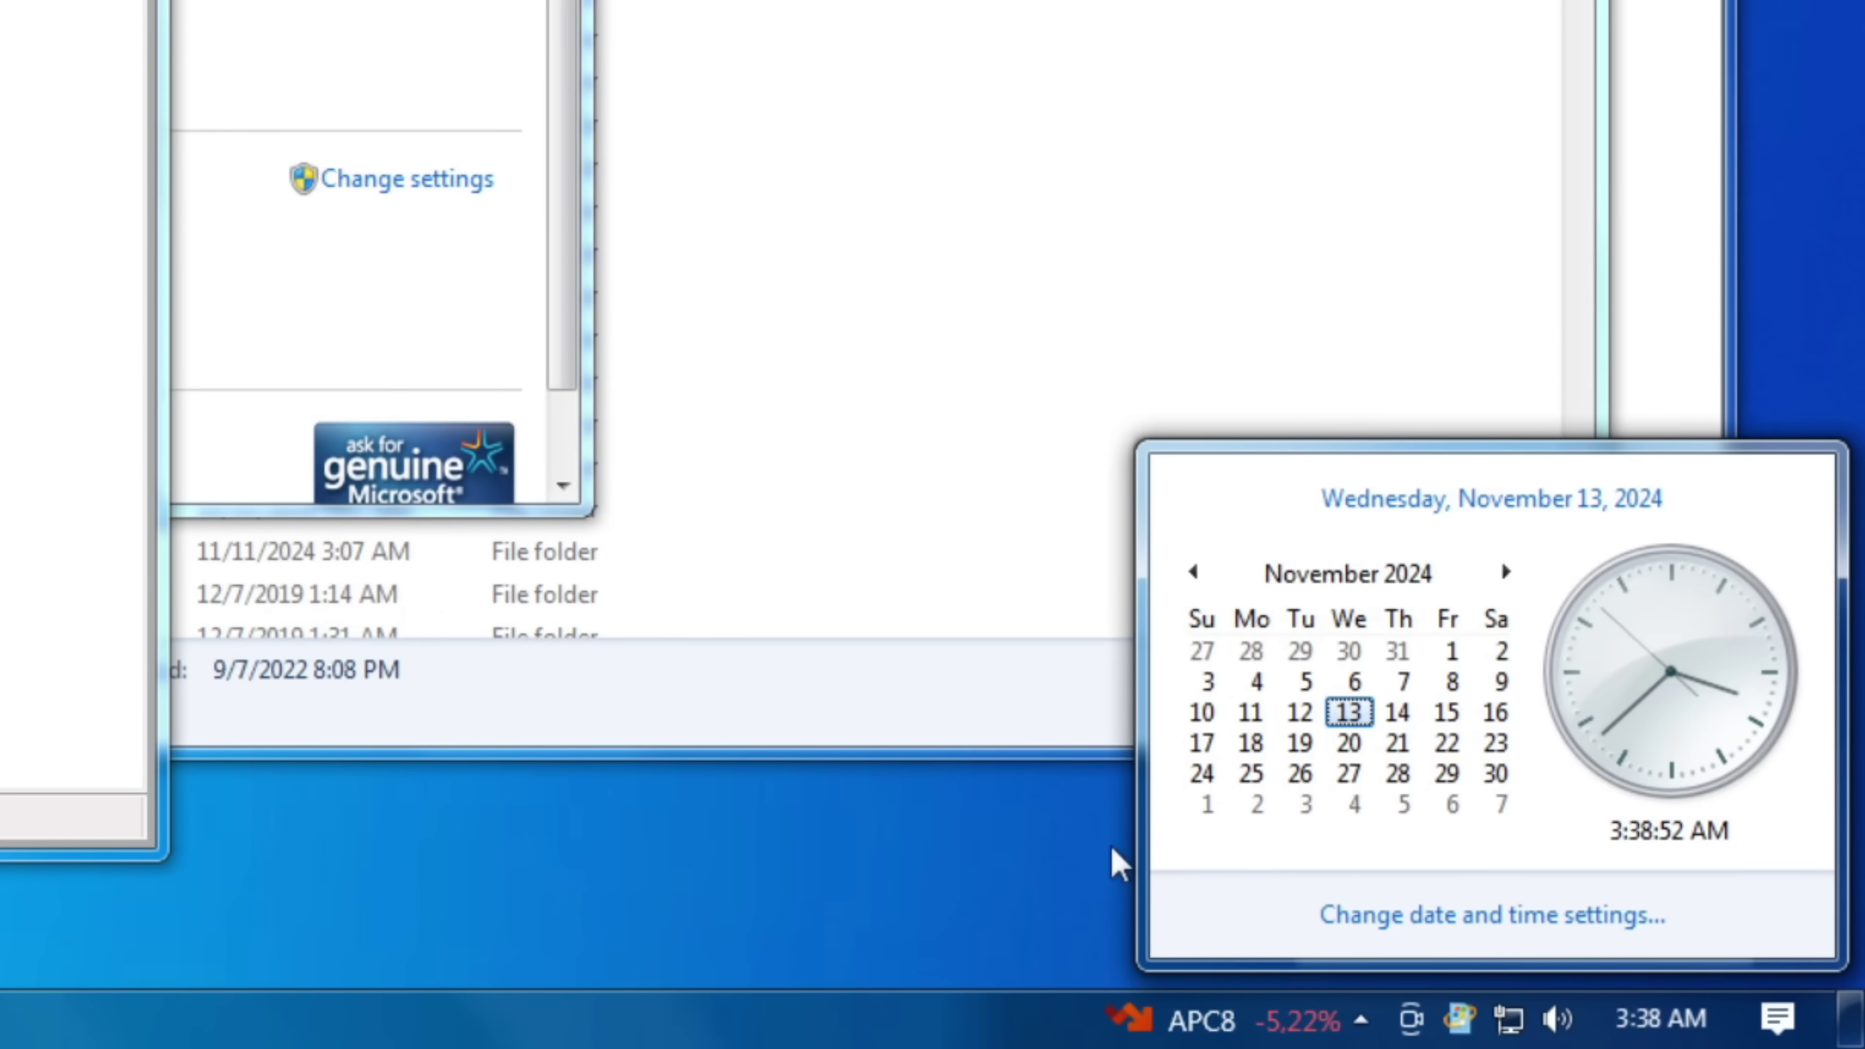
# - Check the clock flyout and the volume control and mixer
pyautogui.click(1501, 926)
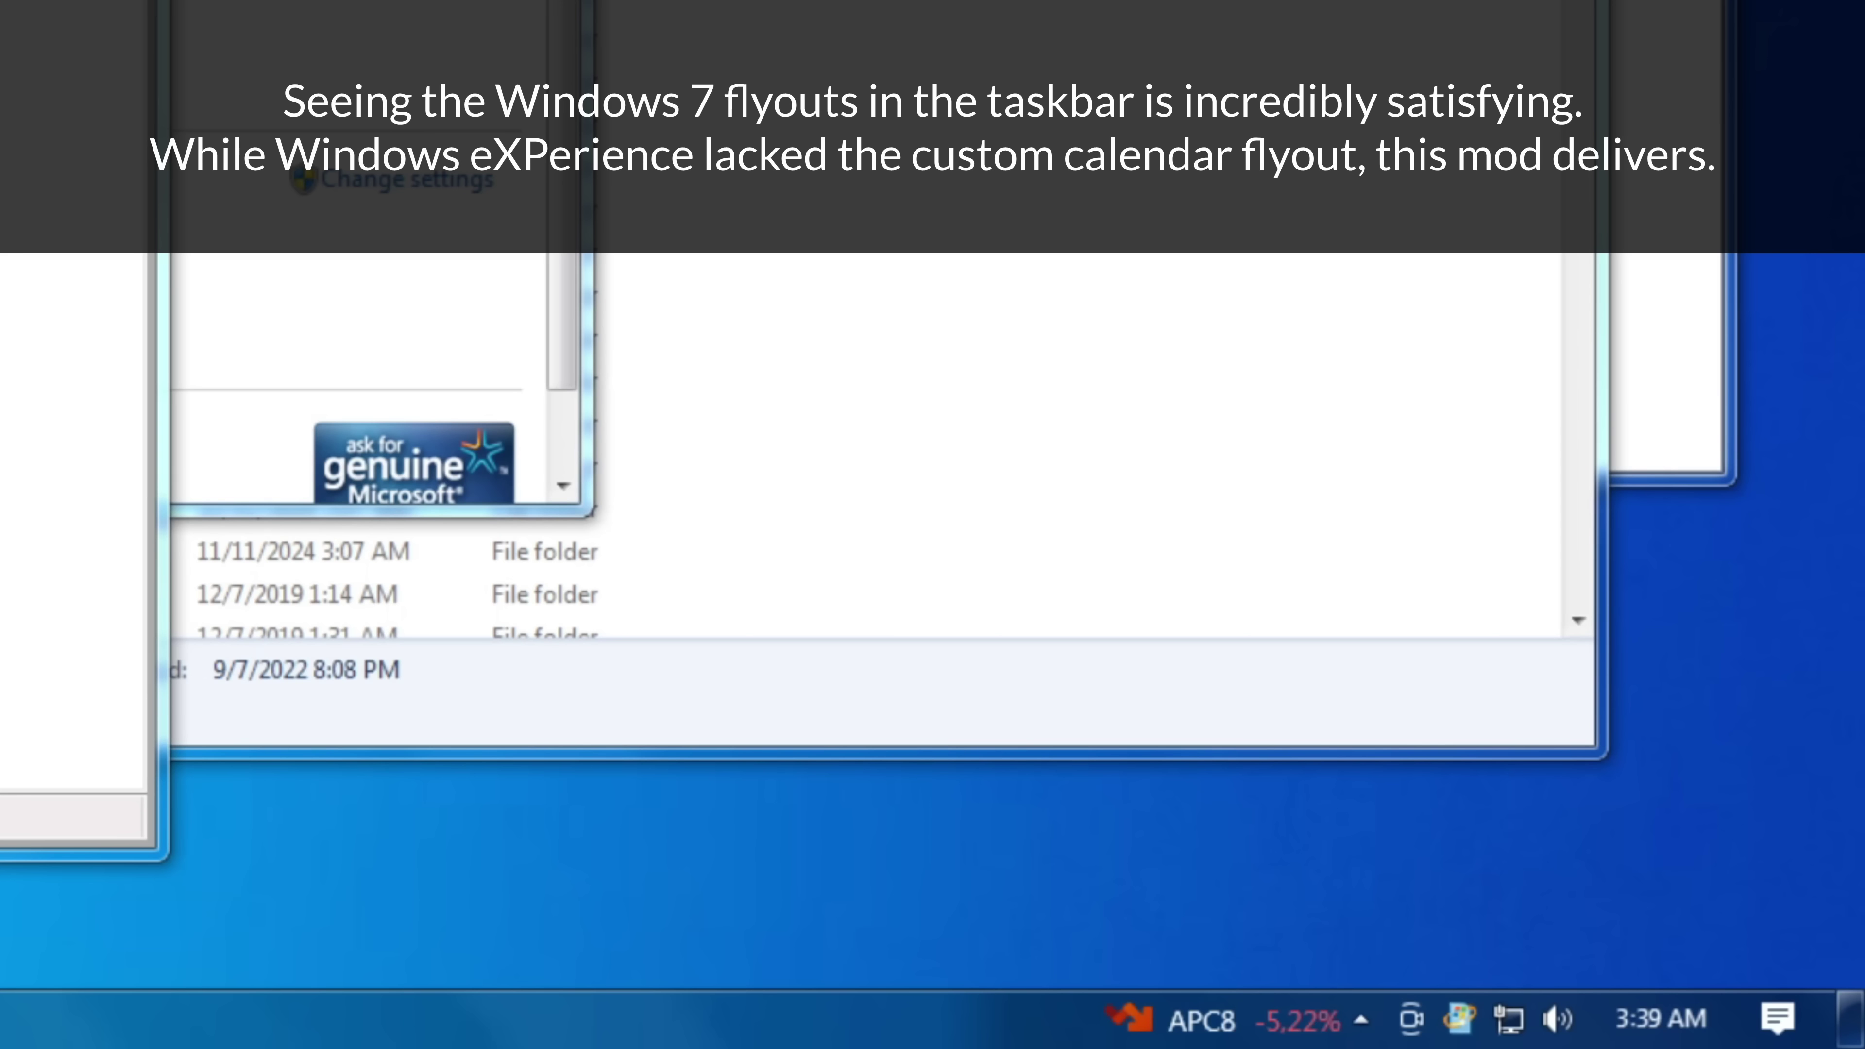
pyautogui.click(1625, 1029)
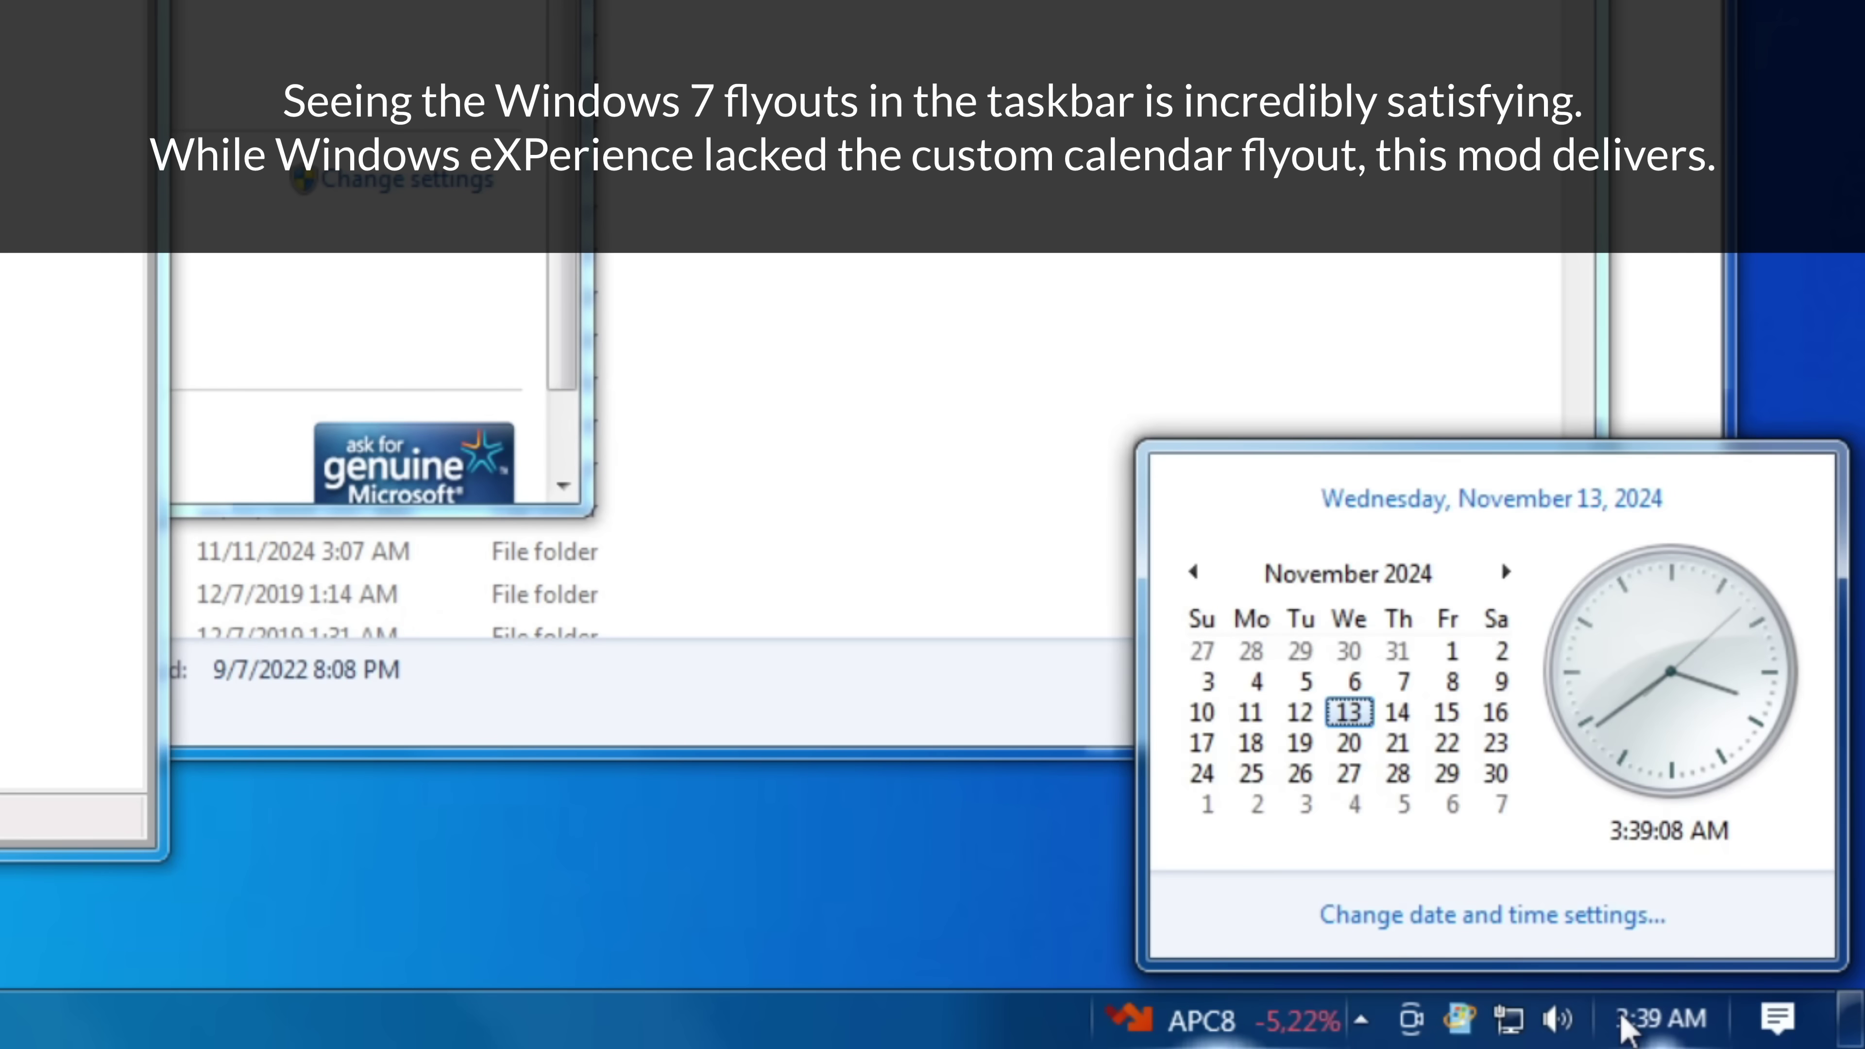
pyautogui.click(1553, 1025)
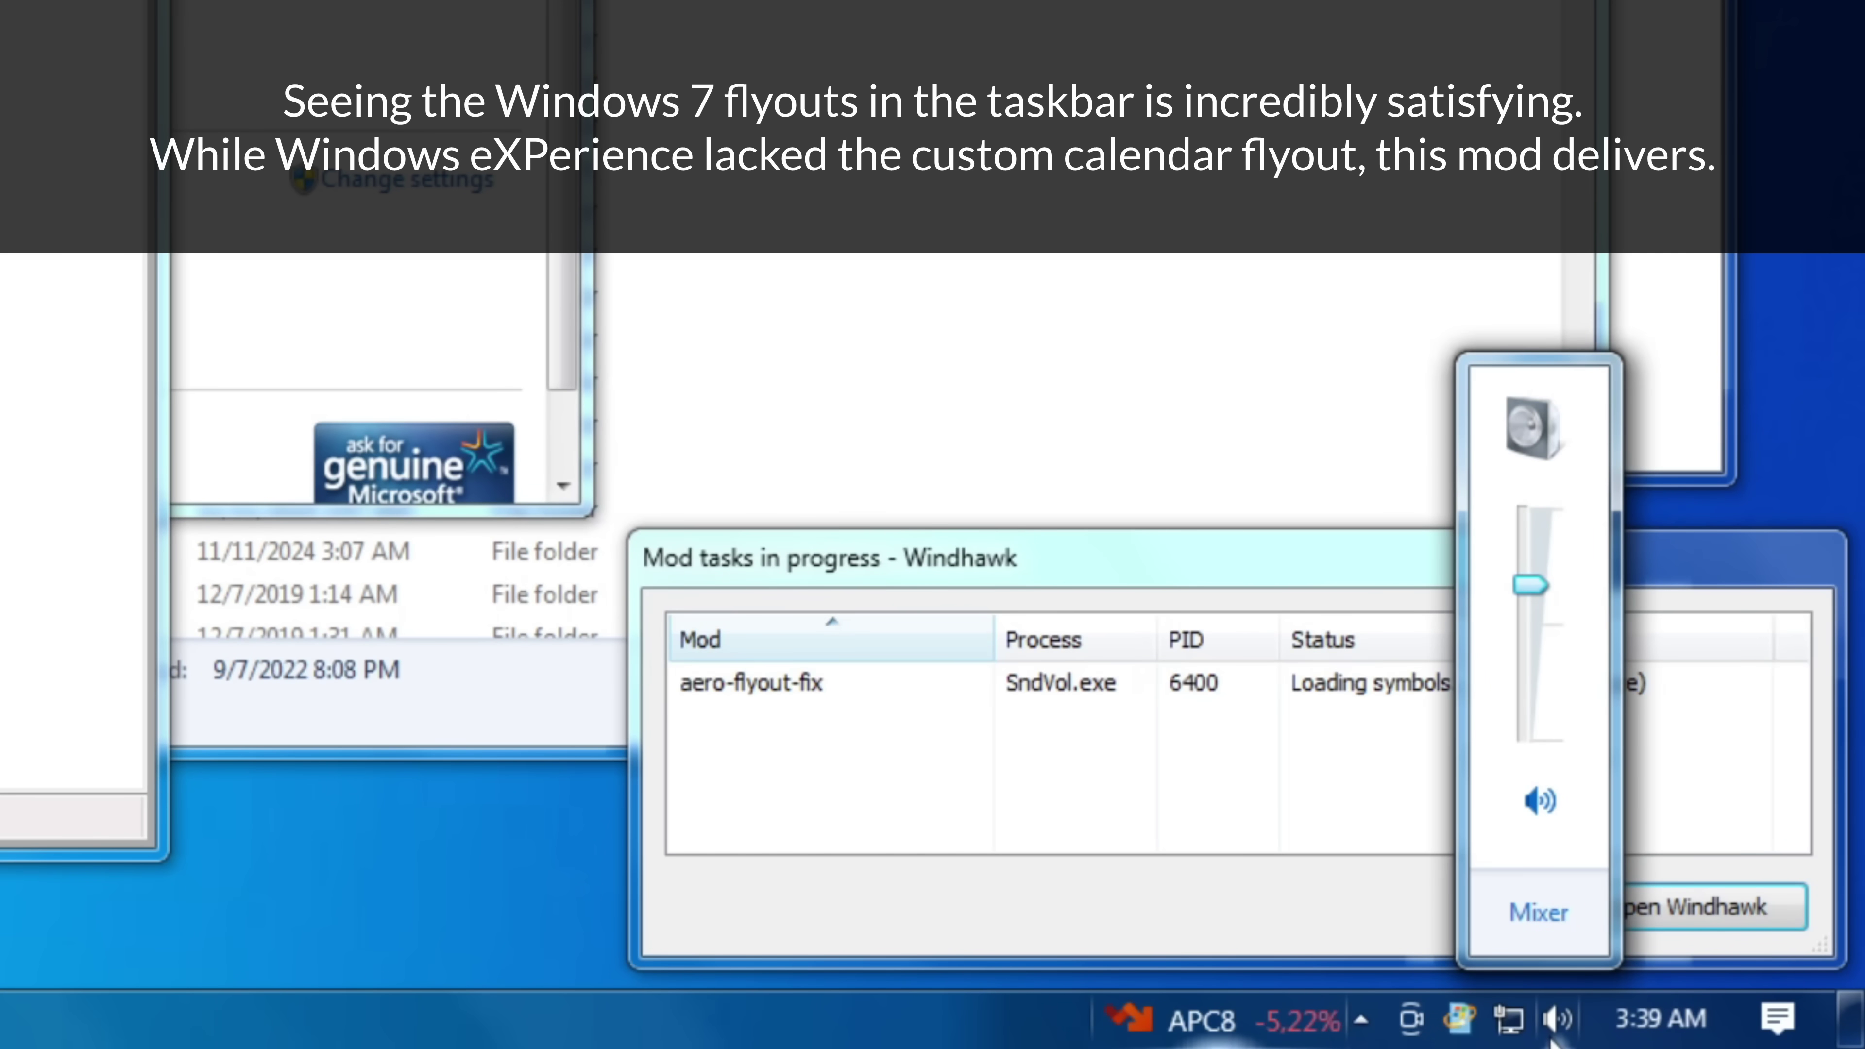
pyautogui.click(1542, 914)
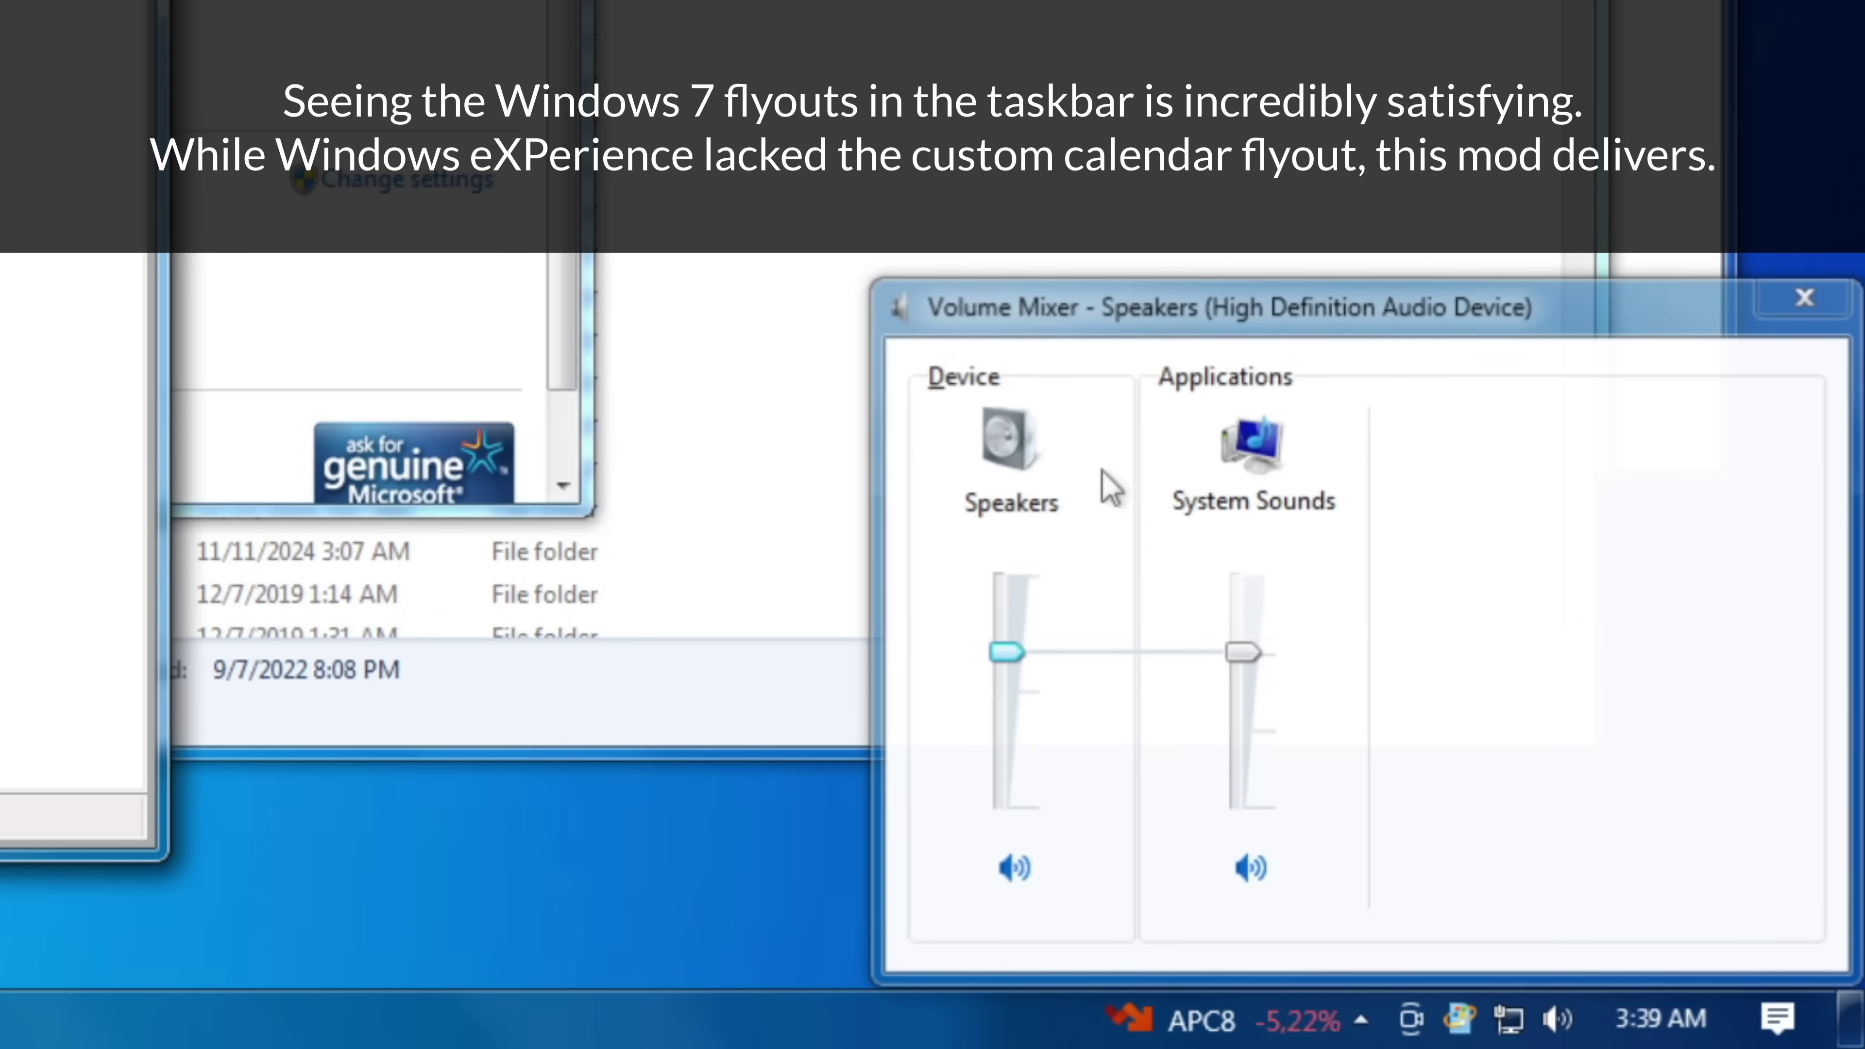
pyautogui.click(1802, 298)
# - Check network status, then move a tray icon into the hidden-icons overflow
pyautogui.click(1509, 1018)
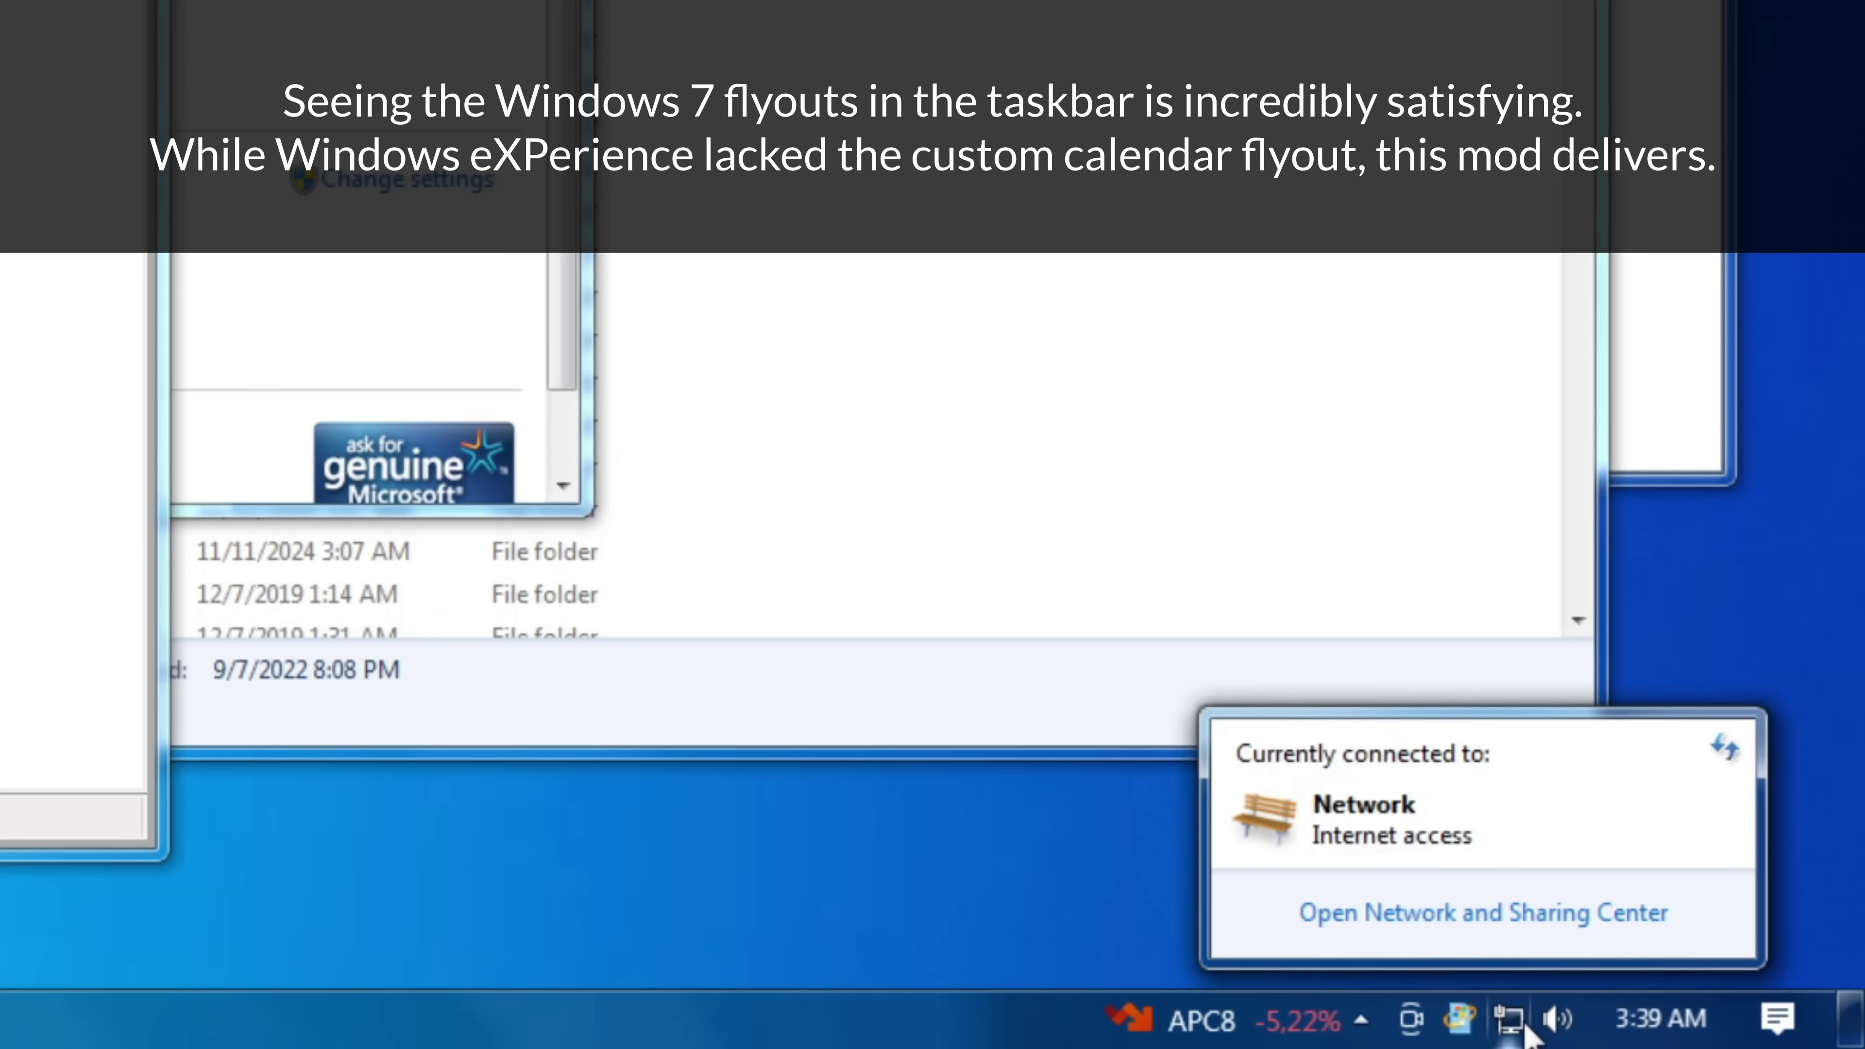
pyautogui.click(1472, 1032)
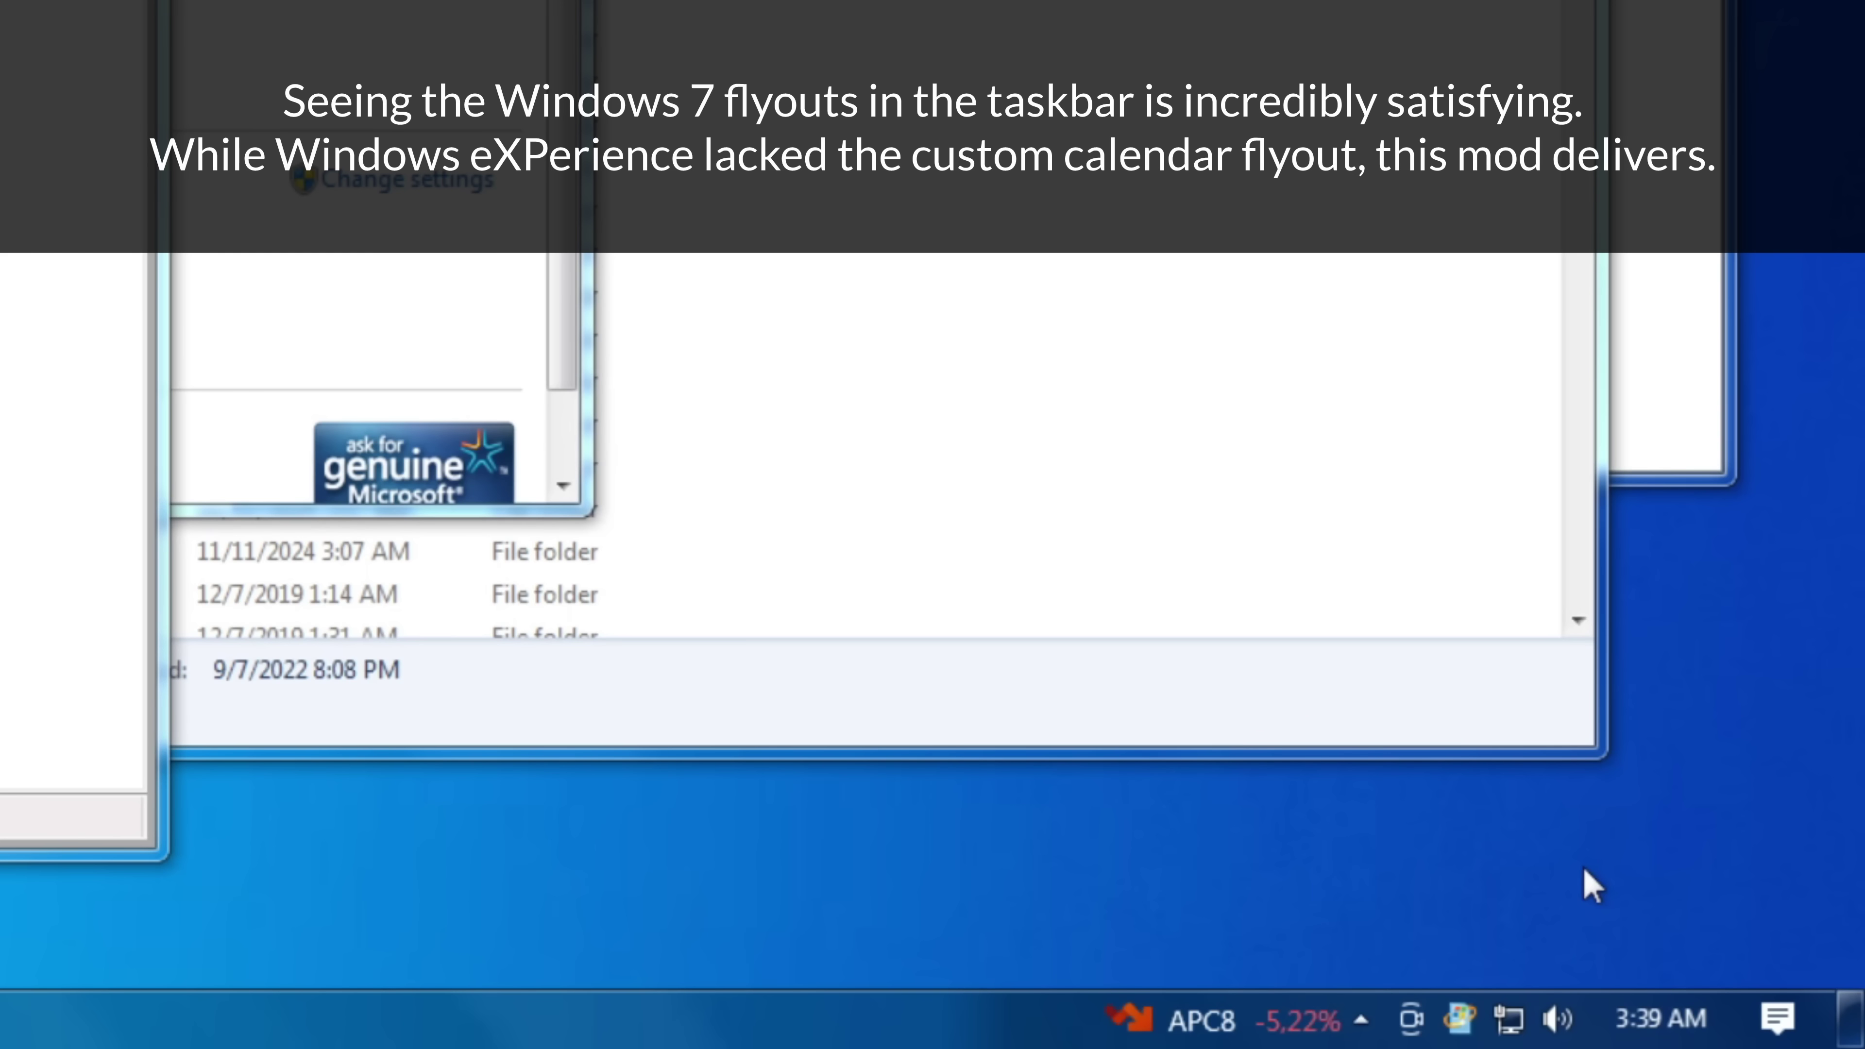
pyautogui.moveTo(1411, 1029); pyautogui.dragTo(1303, 667)
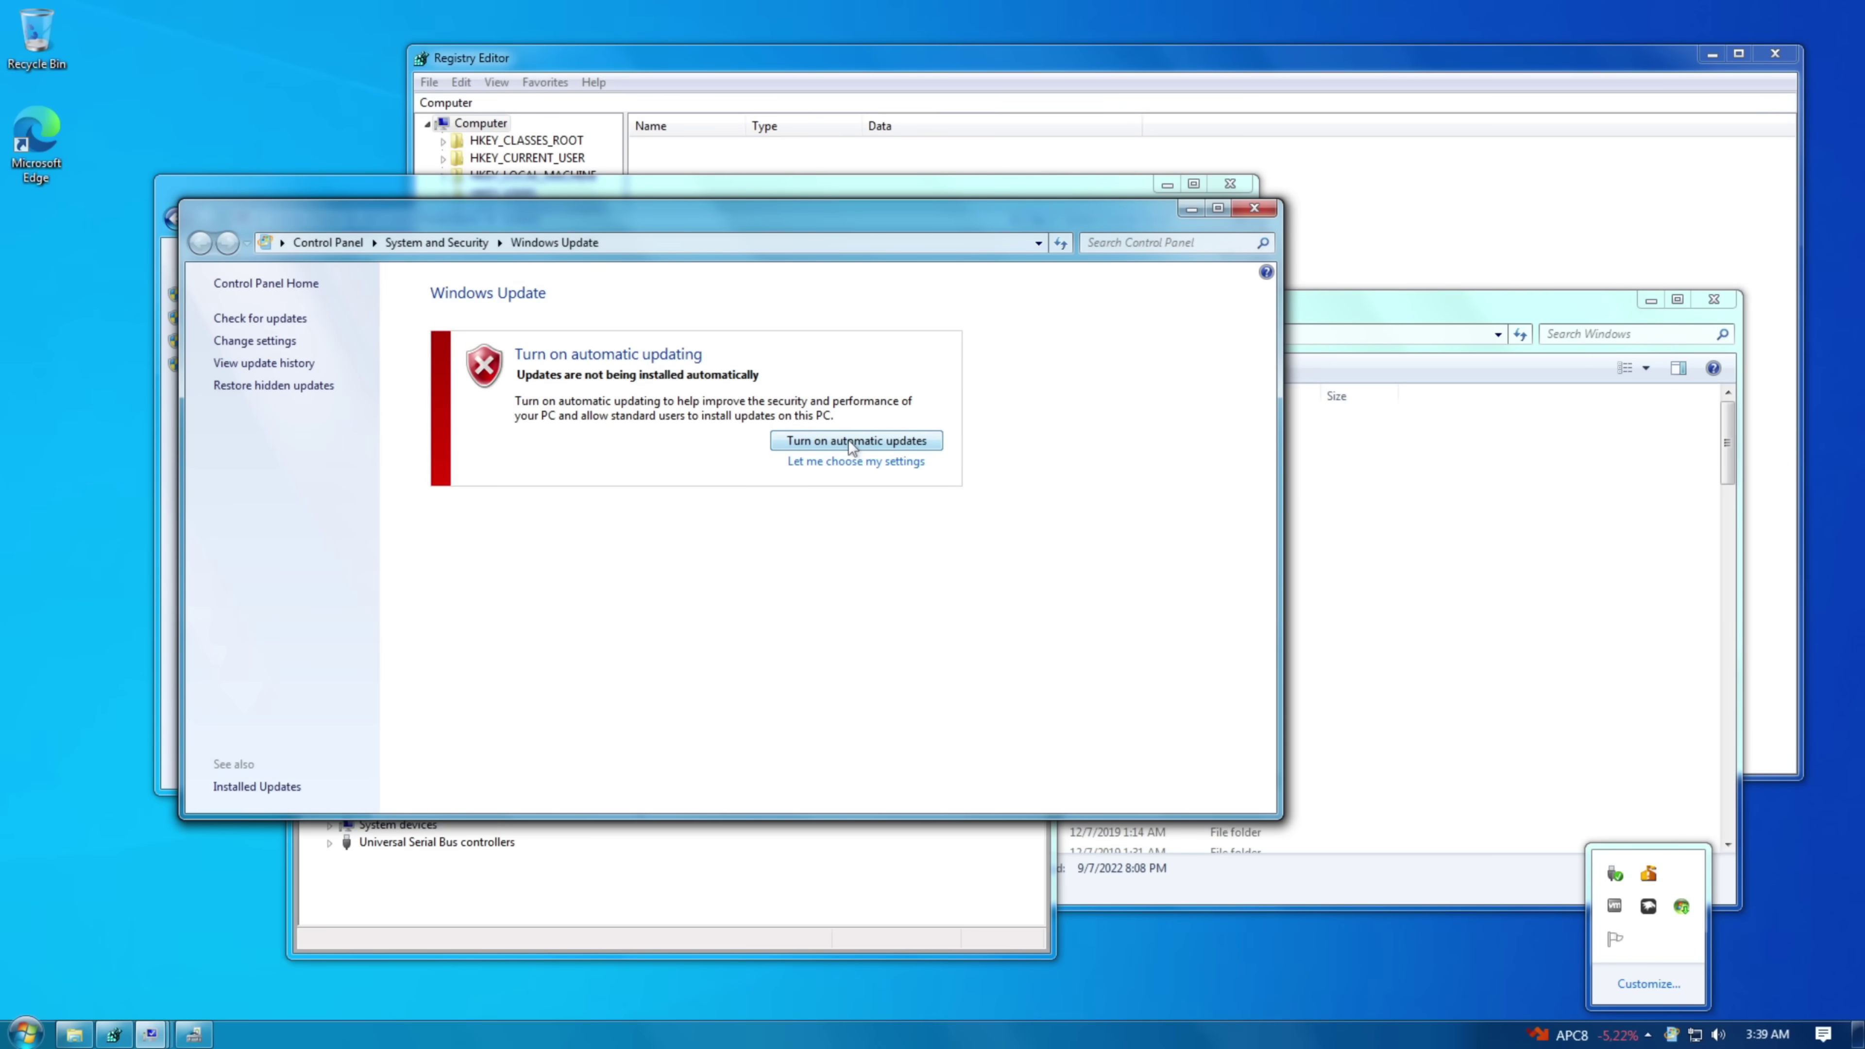
# - Turn on automatic updates, close the console window, and move Device Manager to the right
pyautogui.click(852, 443)
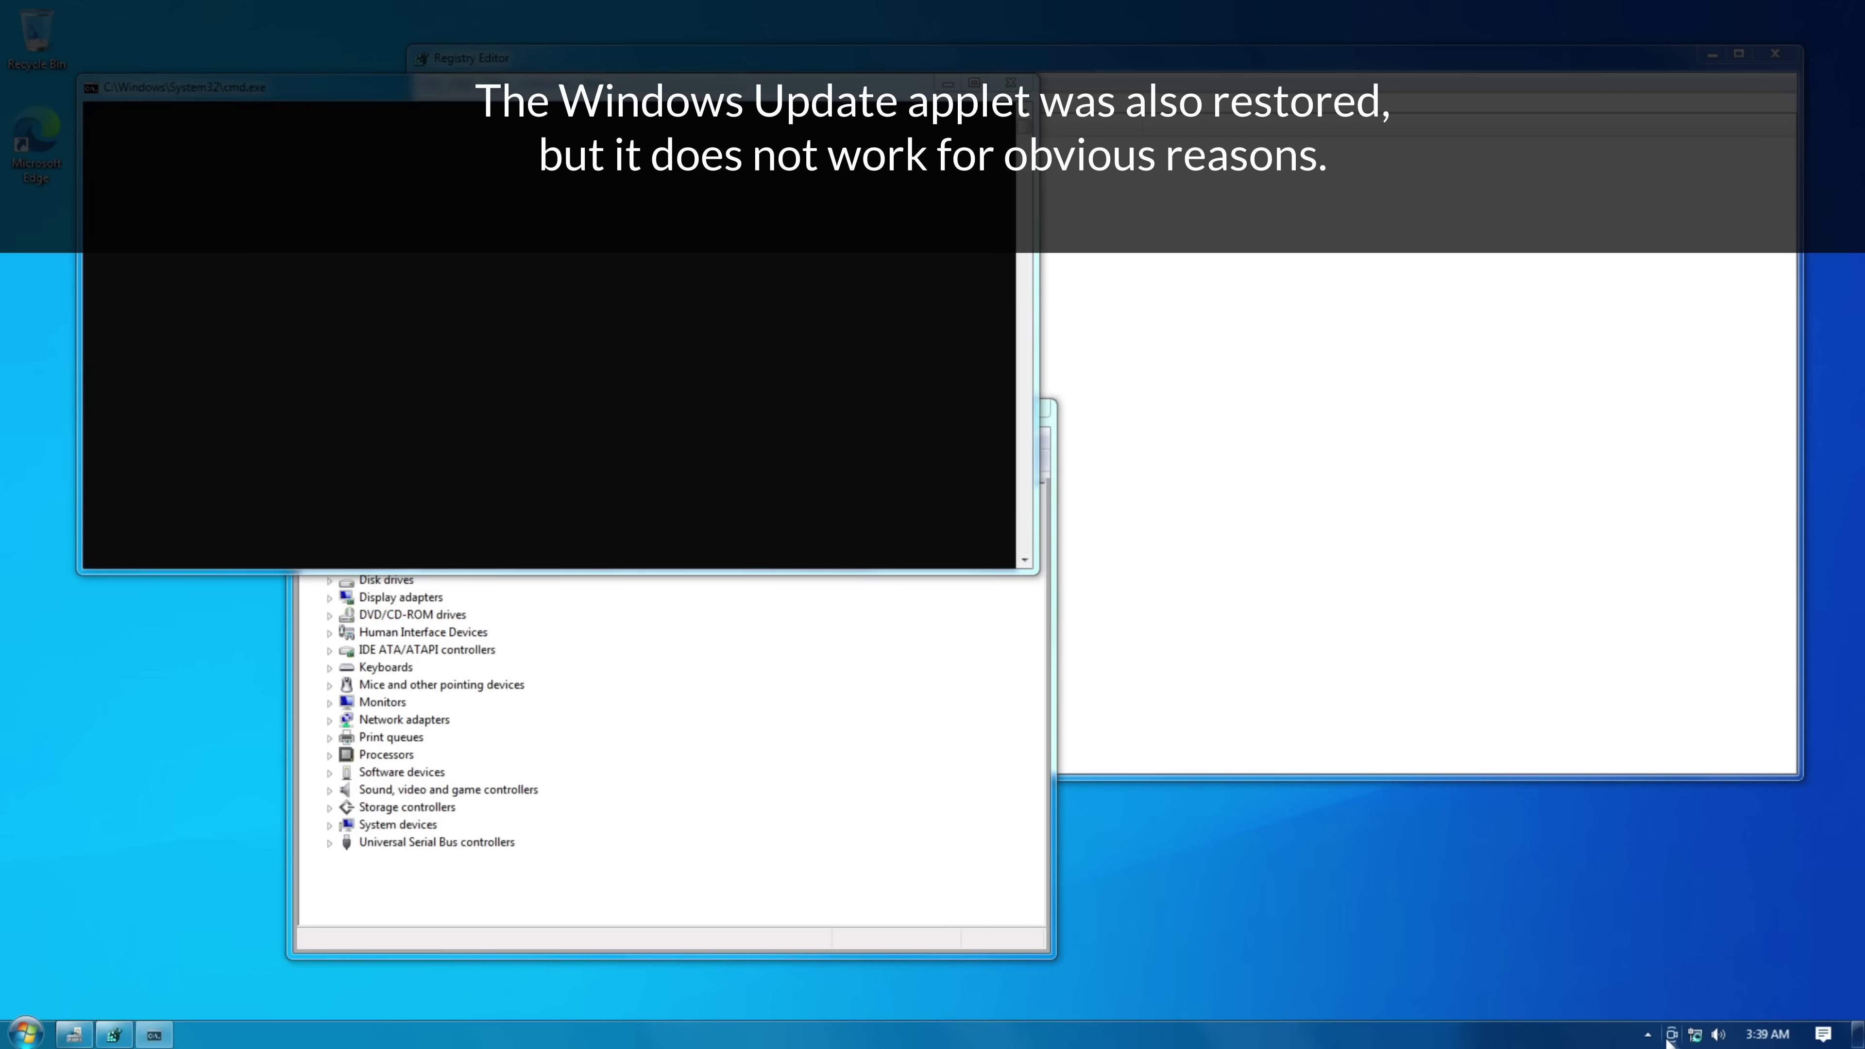
pyautogui.click(1671, 1040)
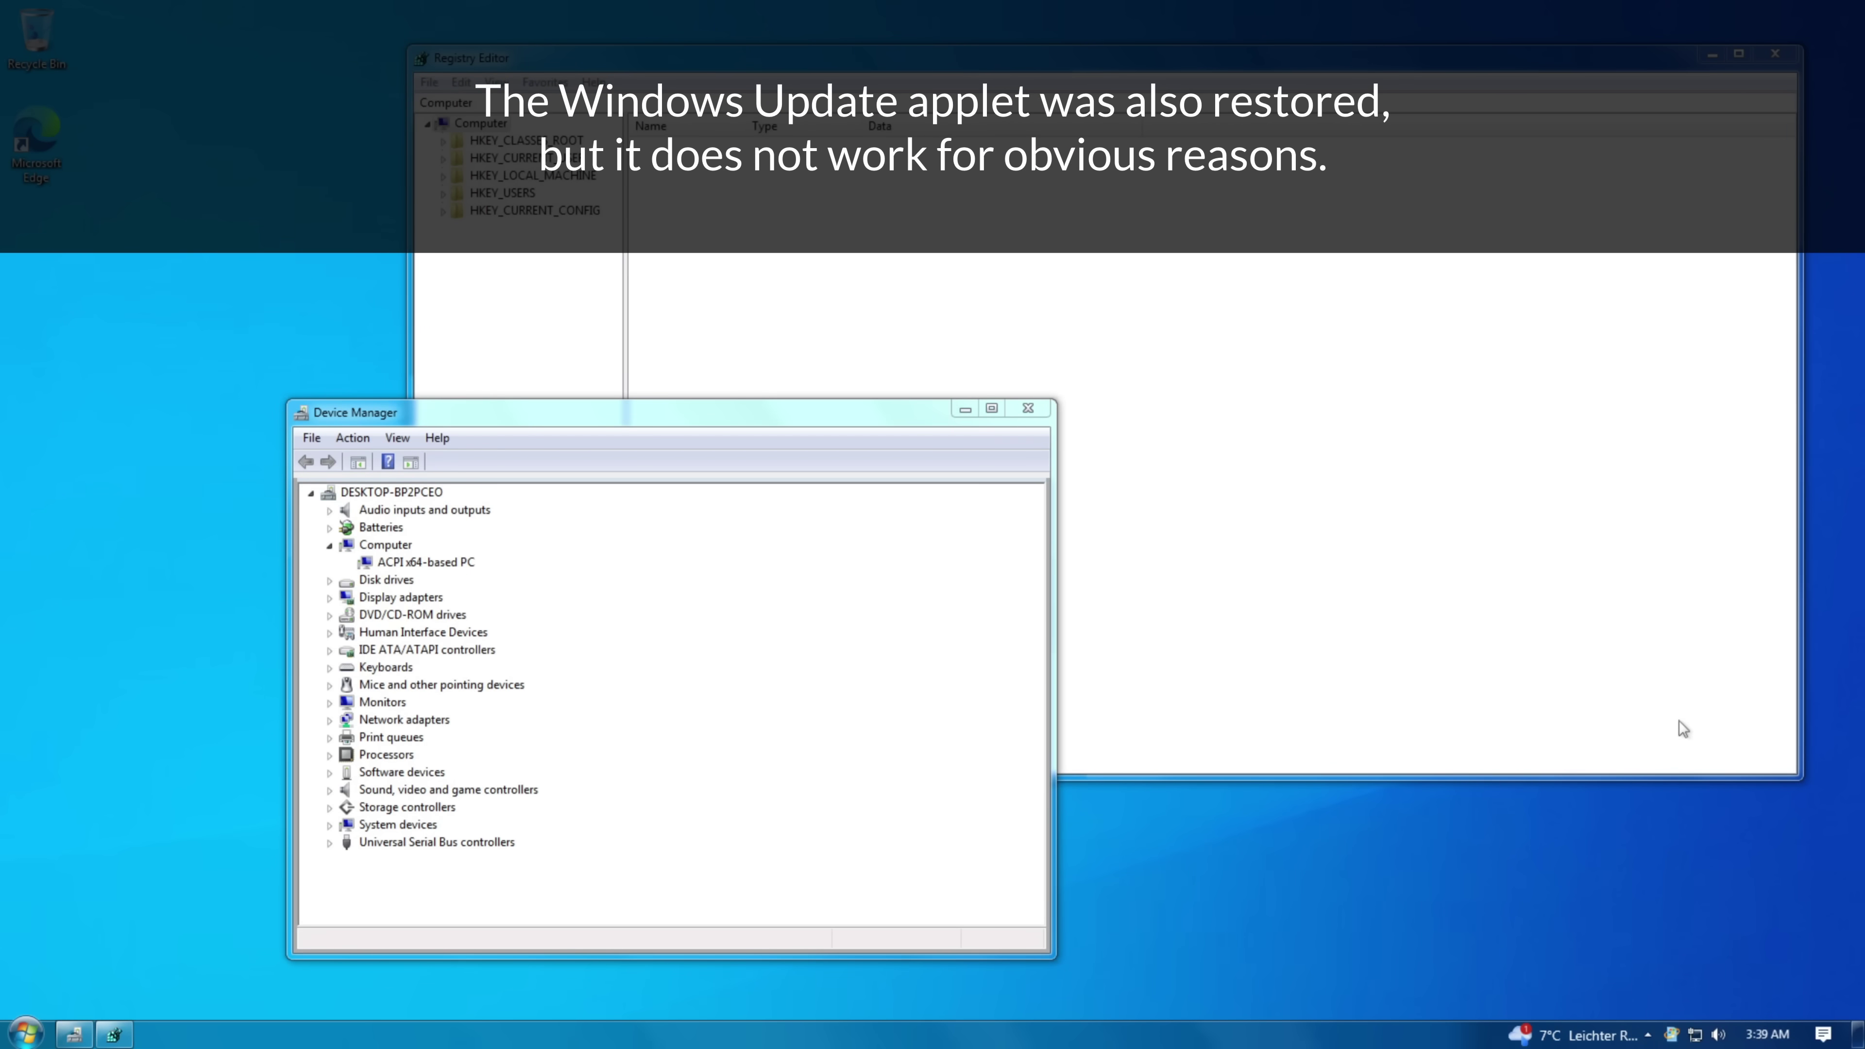
pyautogui.moveTo(414, 423); pyautogui.dragTo(1196, 424)
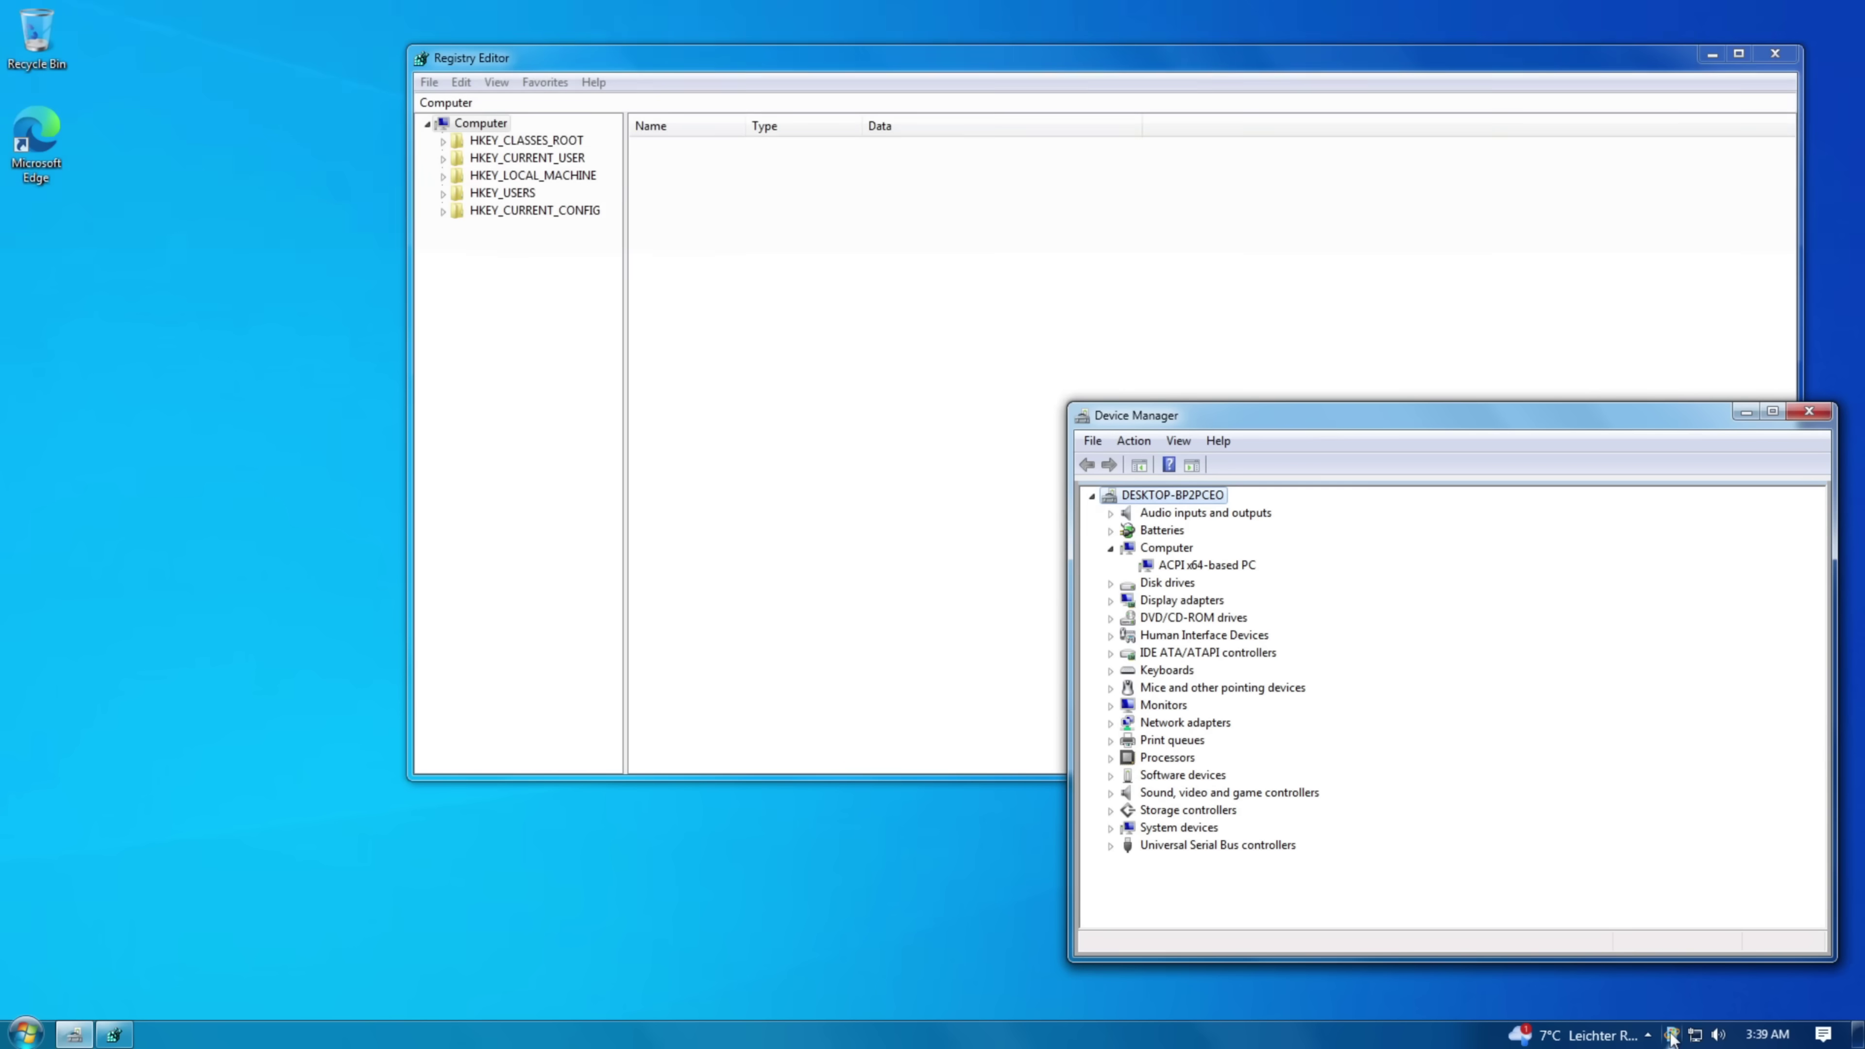
pyautogui.click(1672, 1036)
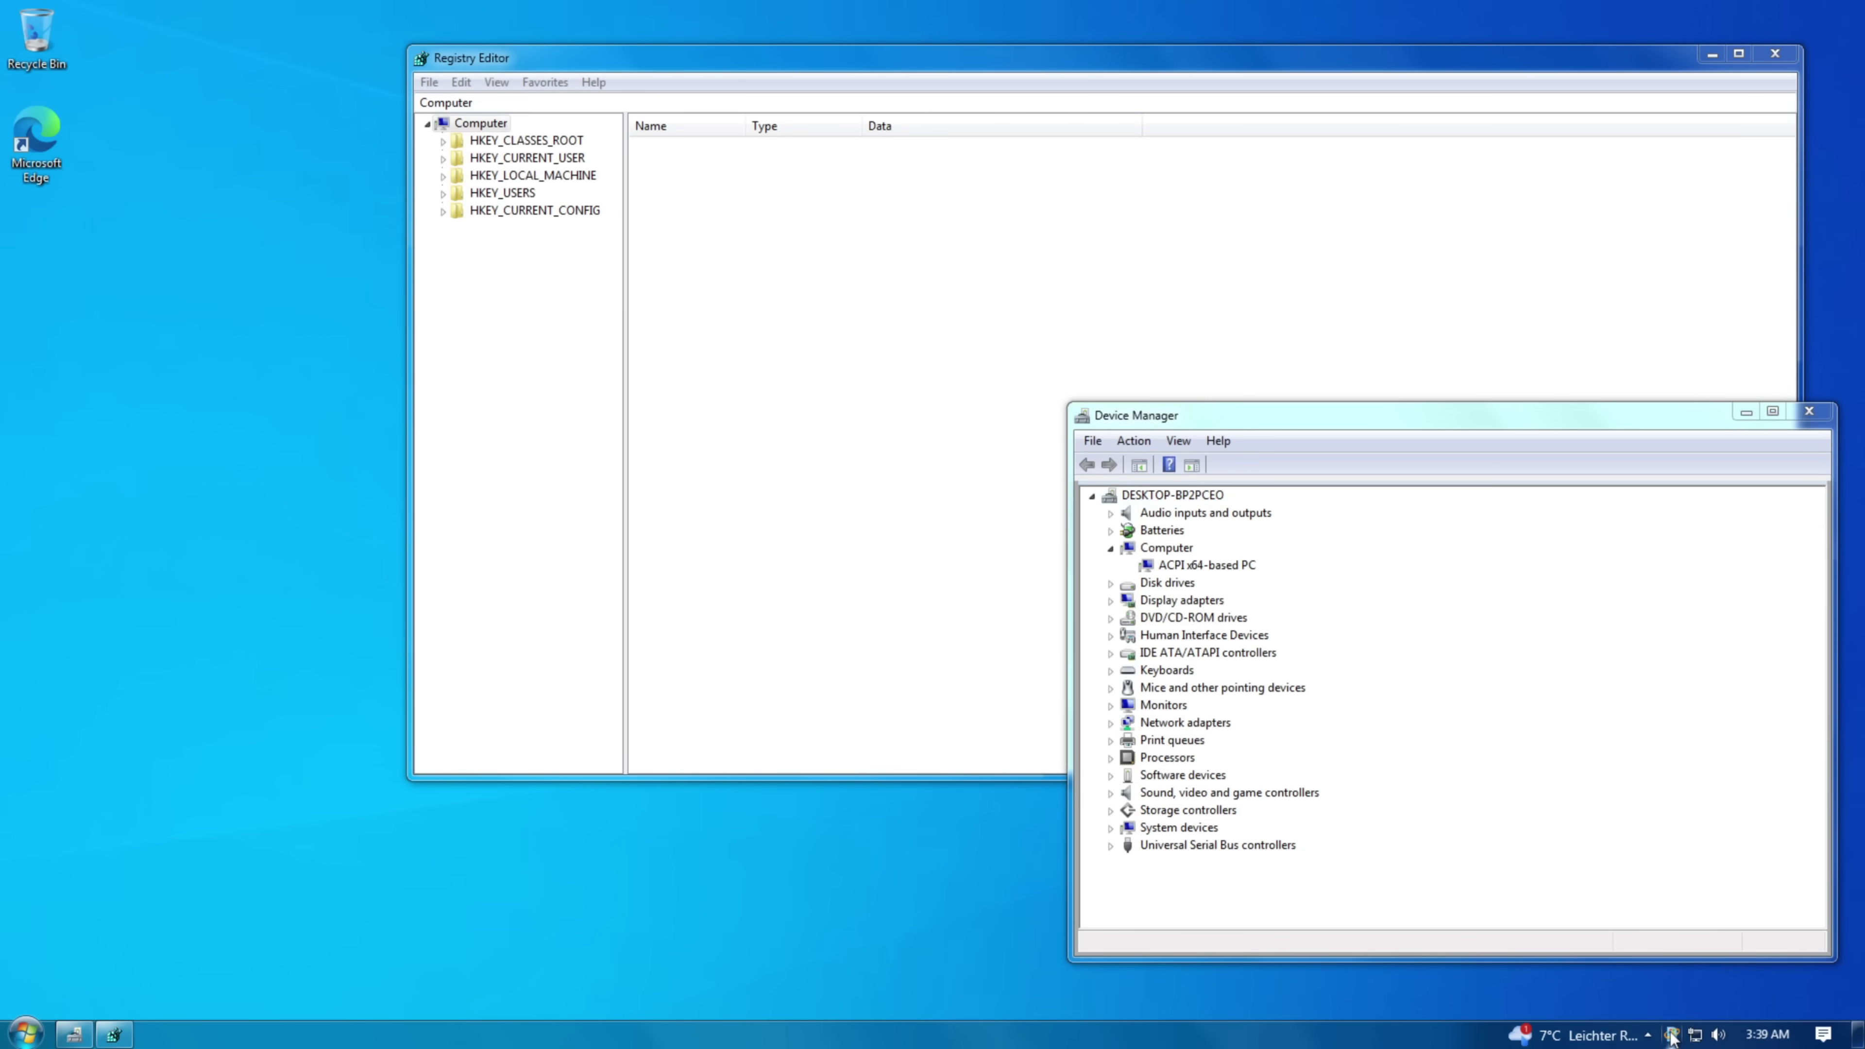
# - Open the Computer window and launch Windows Media Center from All Programs
pyautogui.click(1652, 1046)
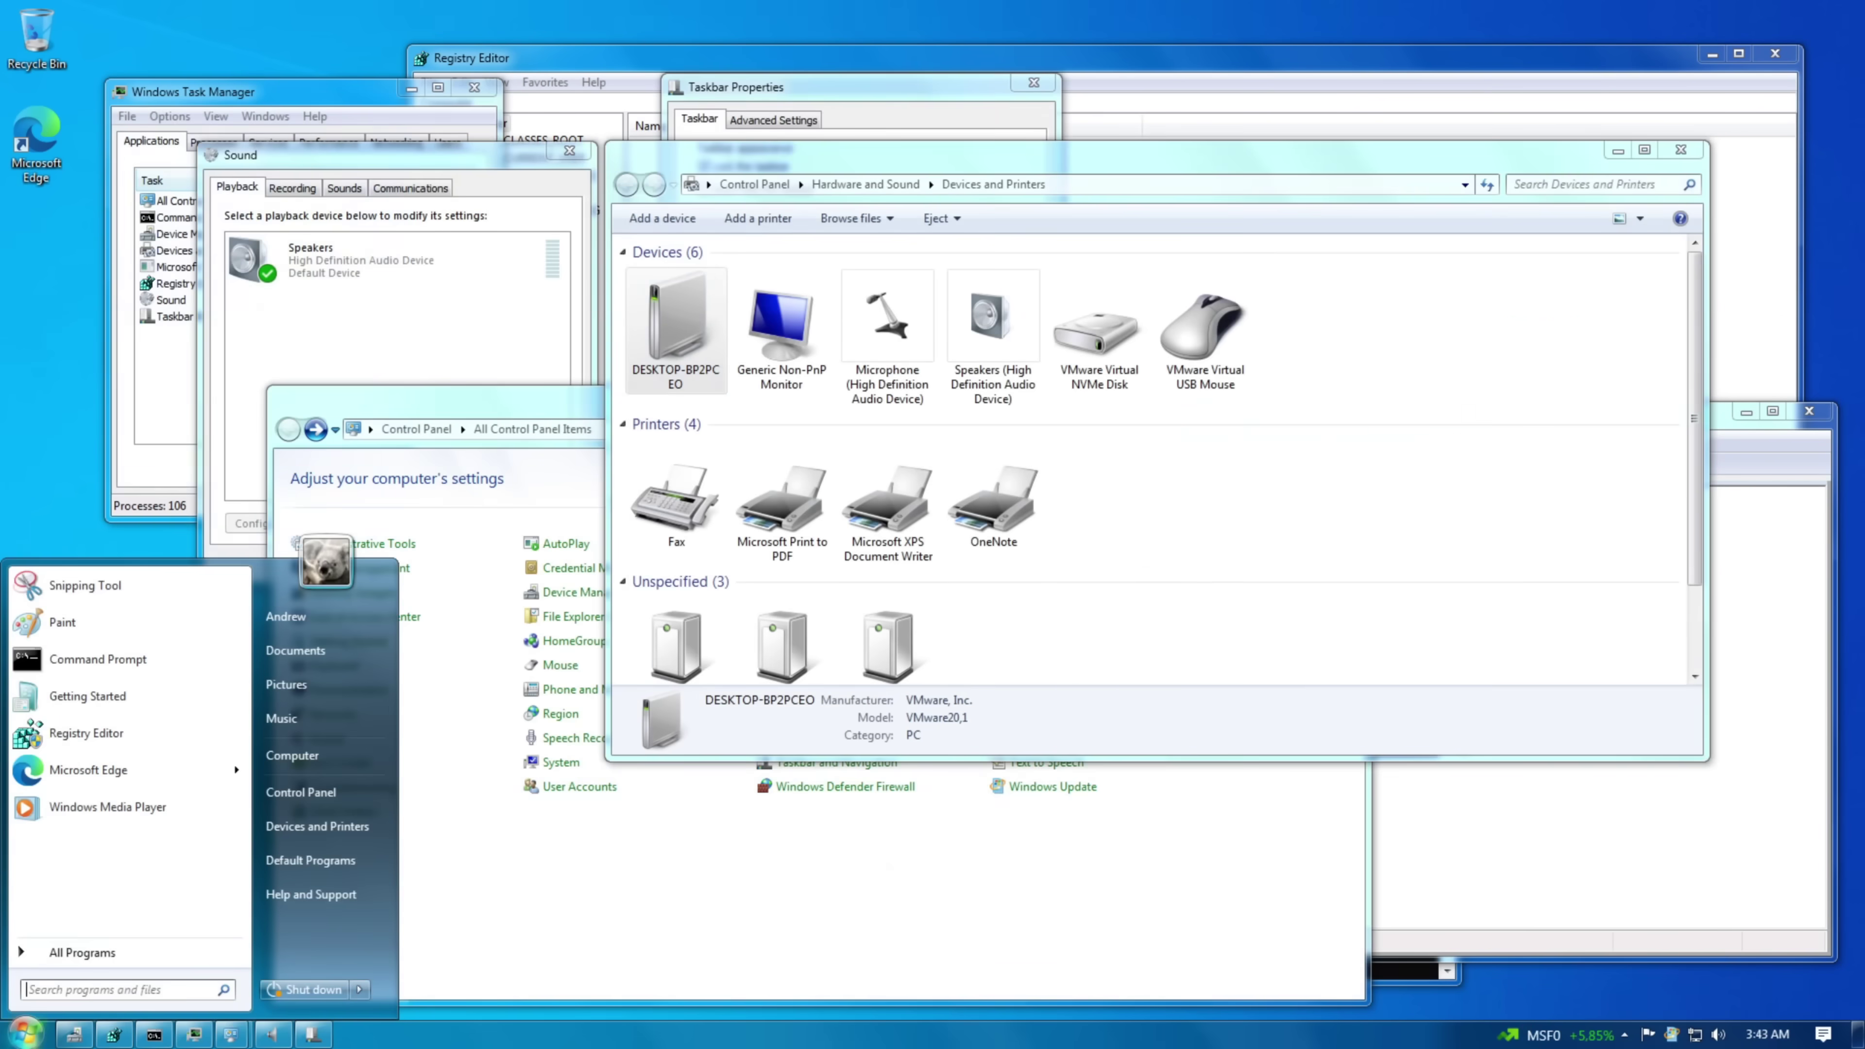
pyautogui.click(323, 756)
pyautogui.rightClick(354, 1035)
pyautogui.click(26, 1035)
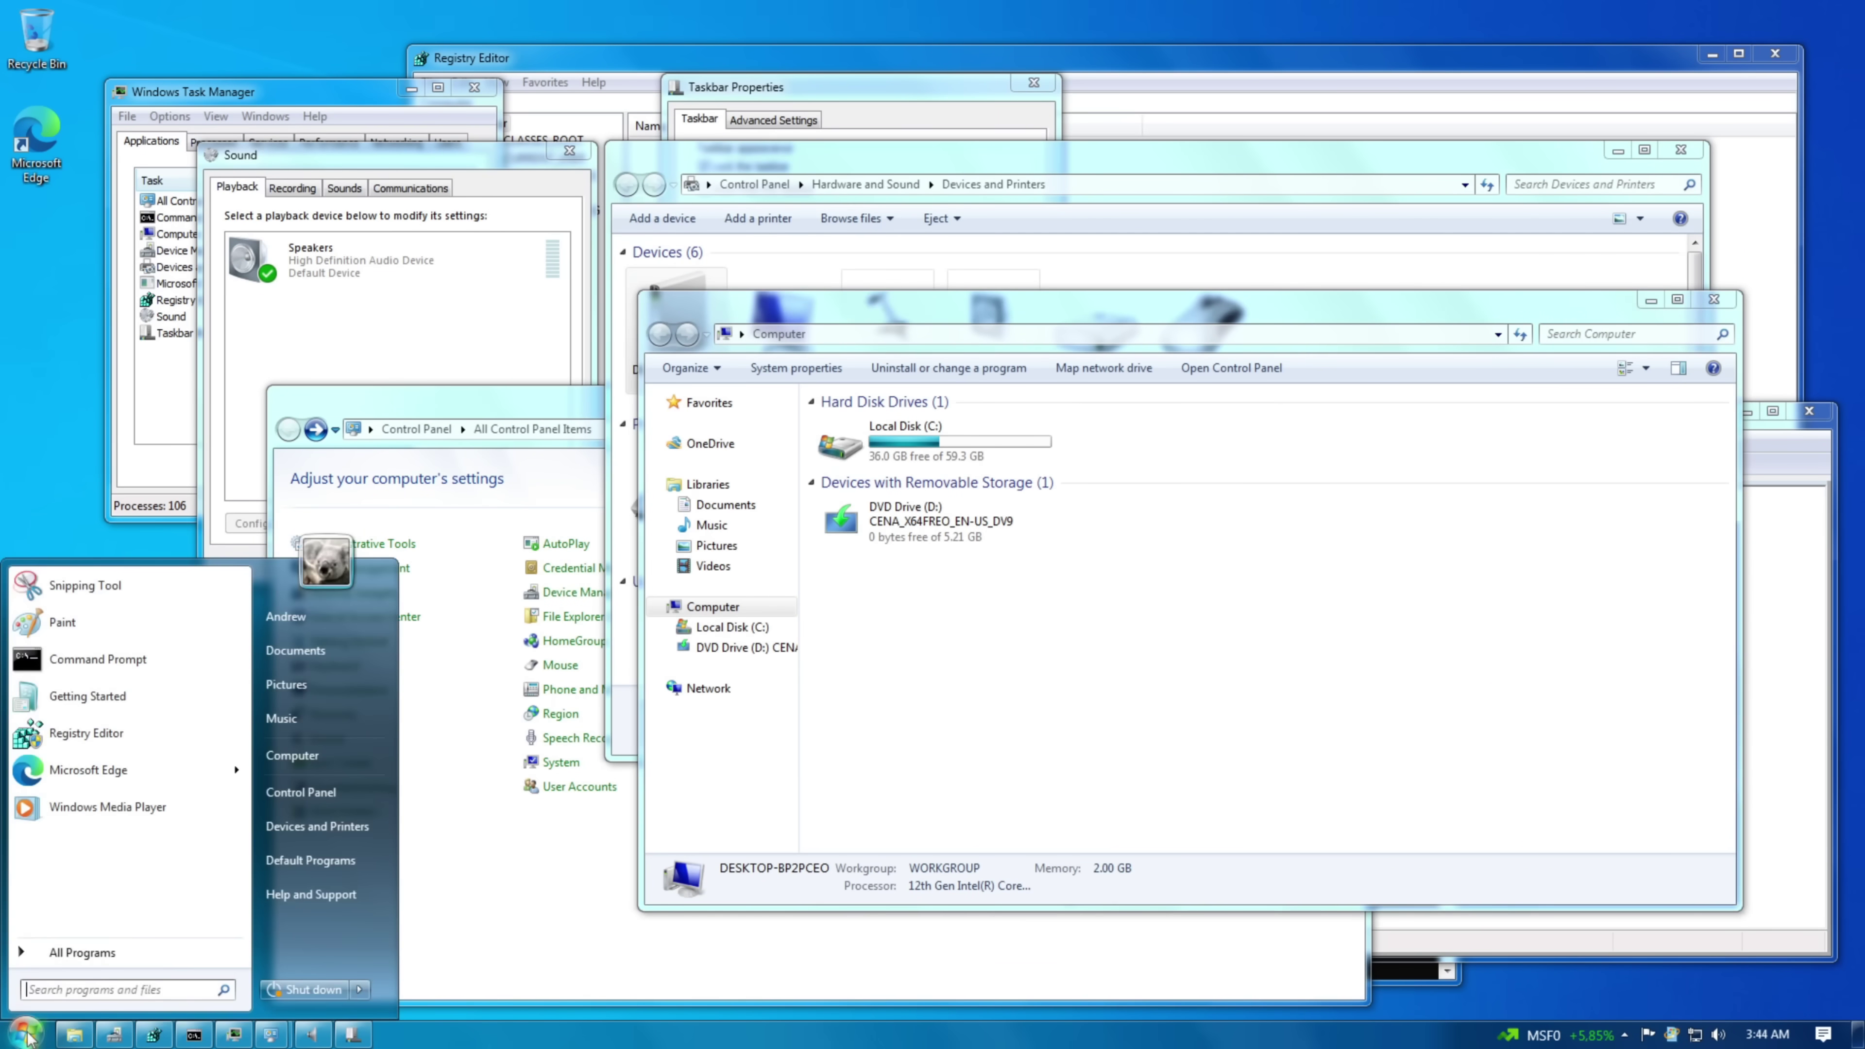
pyautogui.click(82, 952)
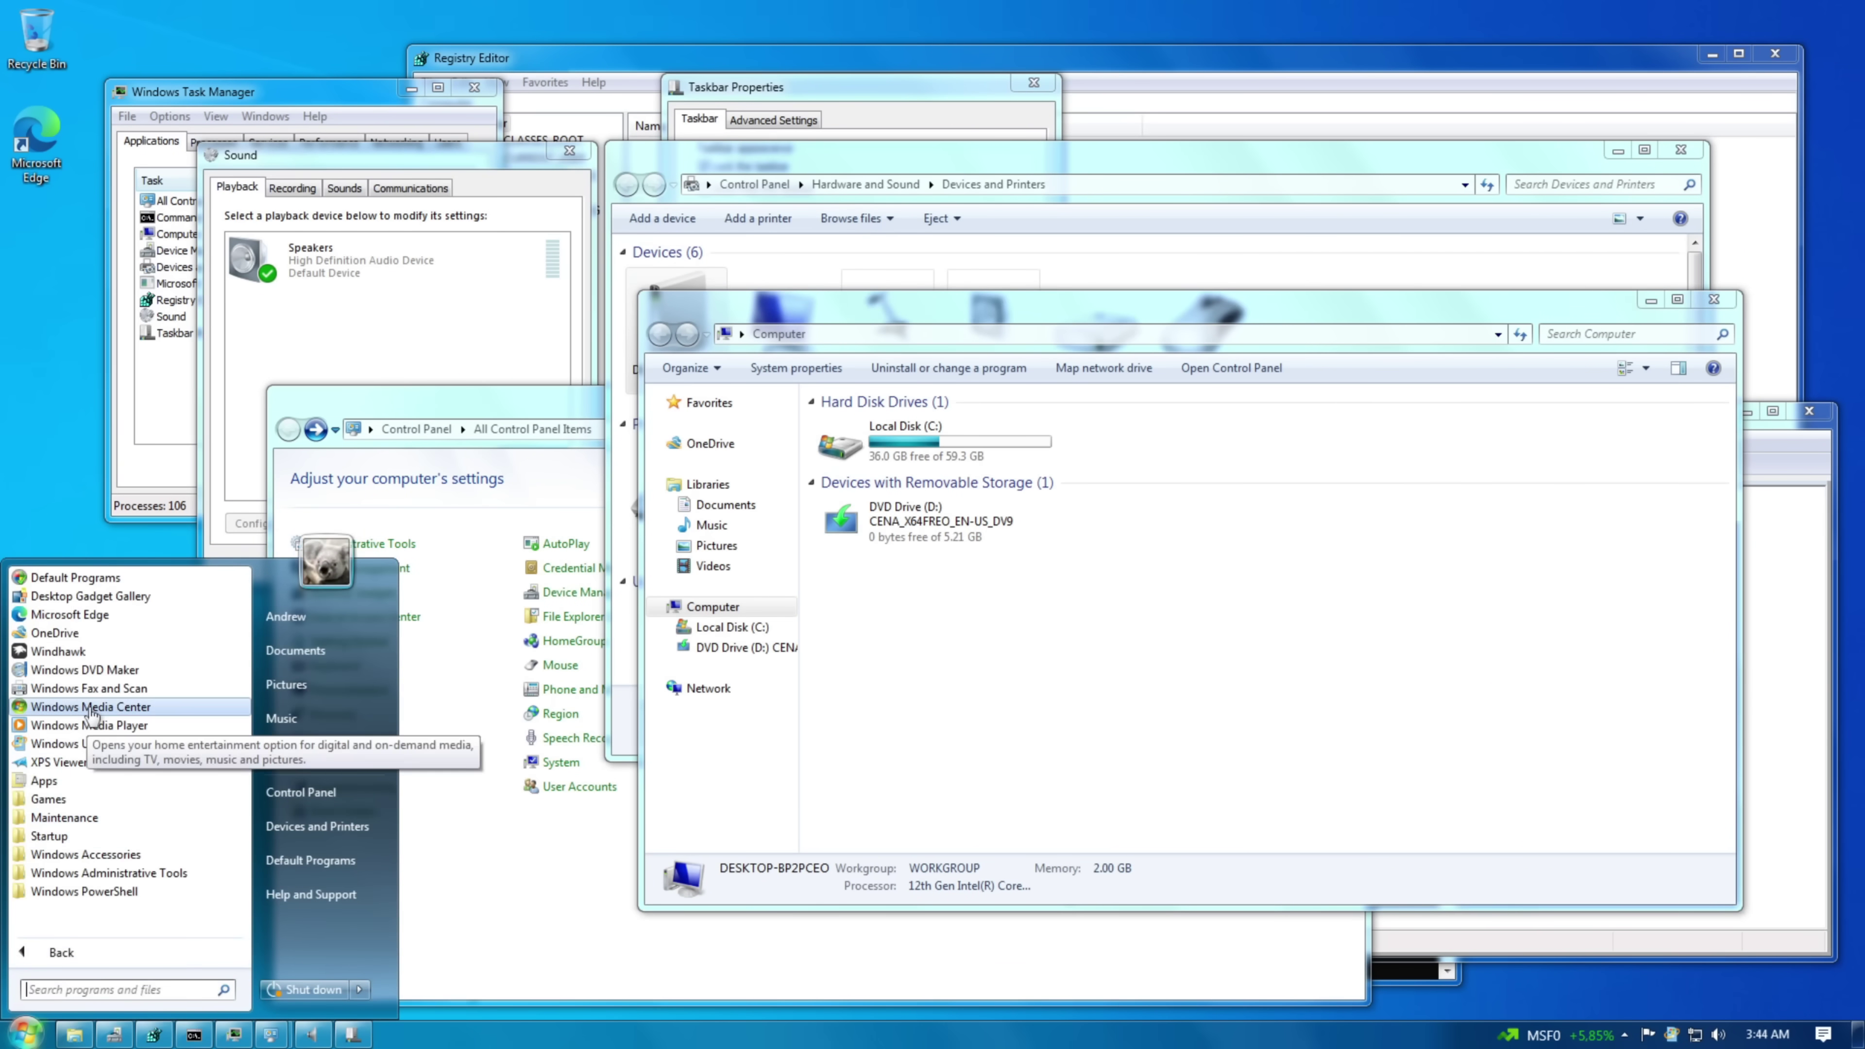
pyautogui.click(70, 713)
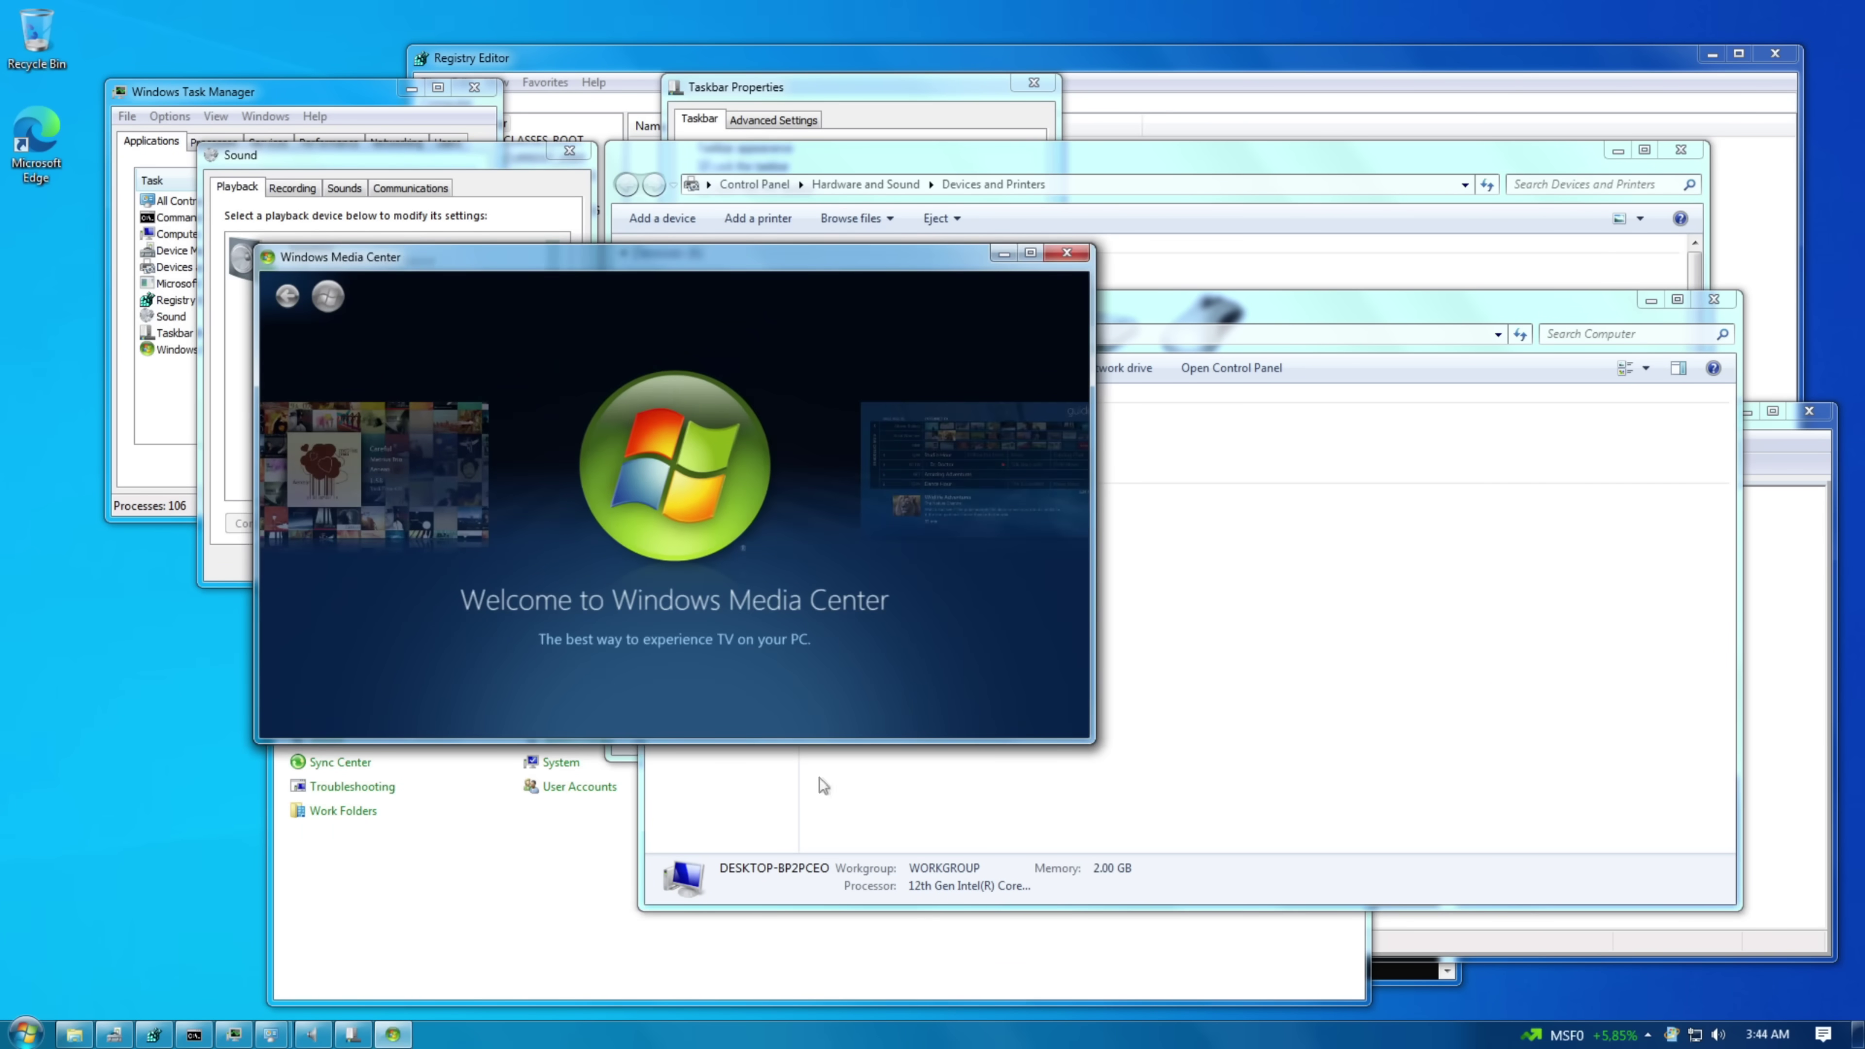
# - Launch Internet Explorer, view its About dialog, then close it with all tabs
pyautogui.press('super')
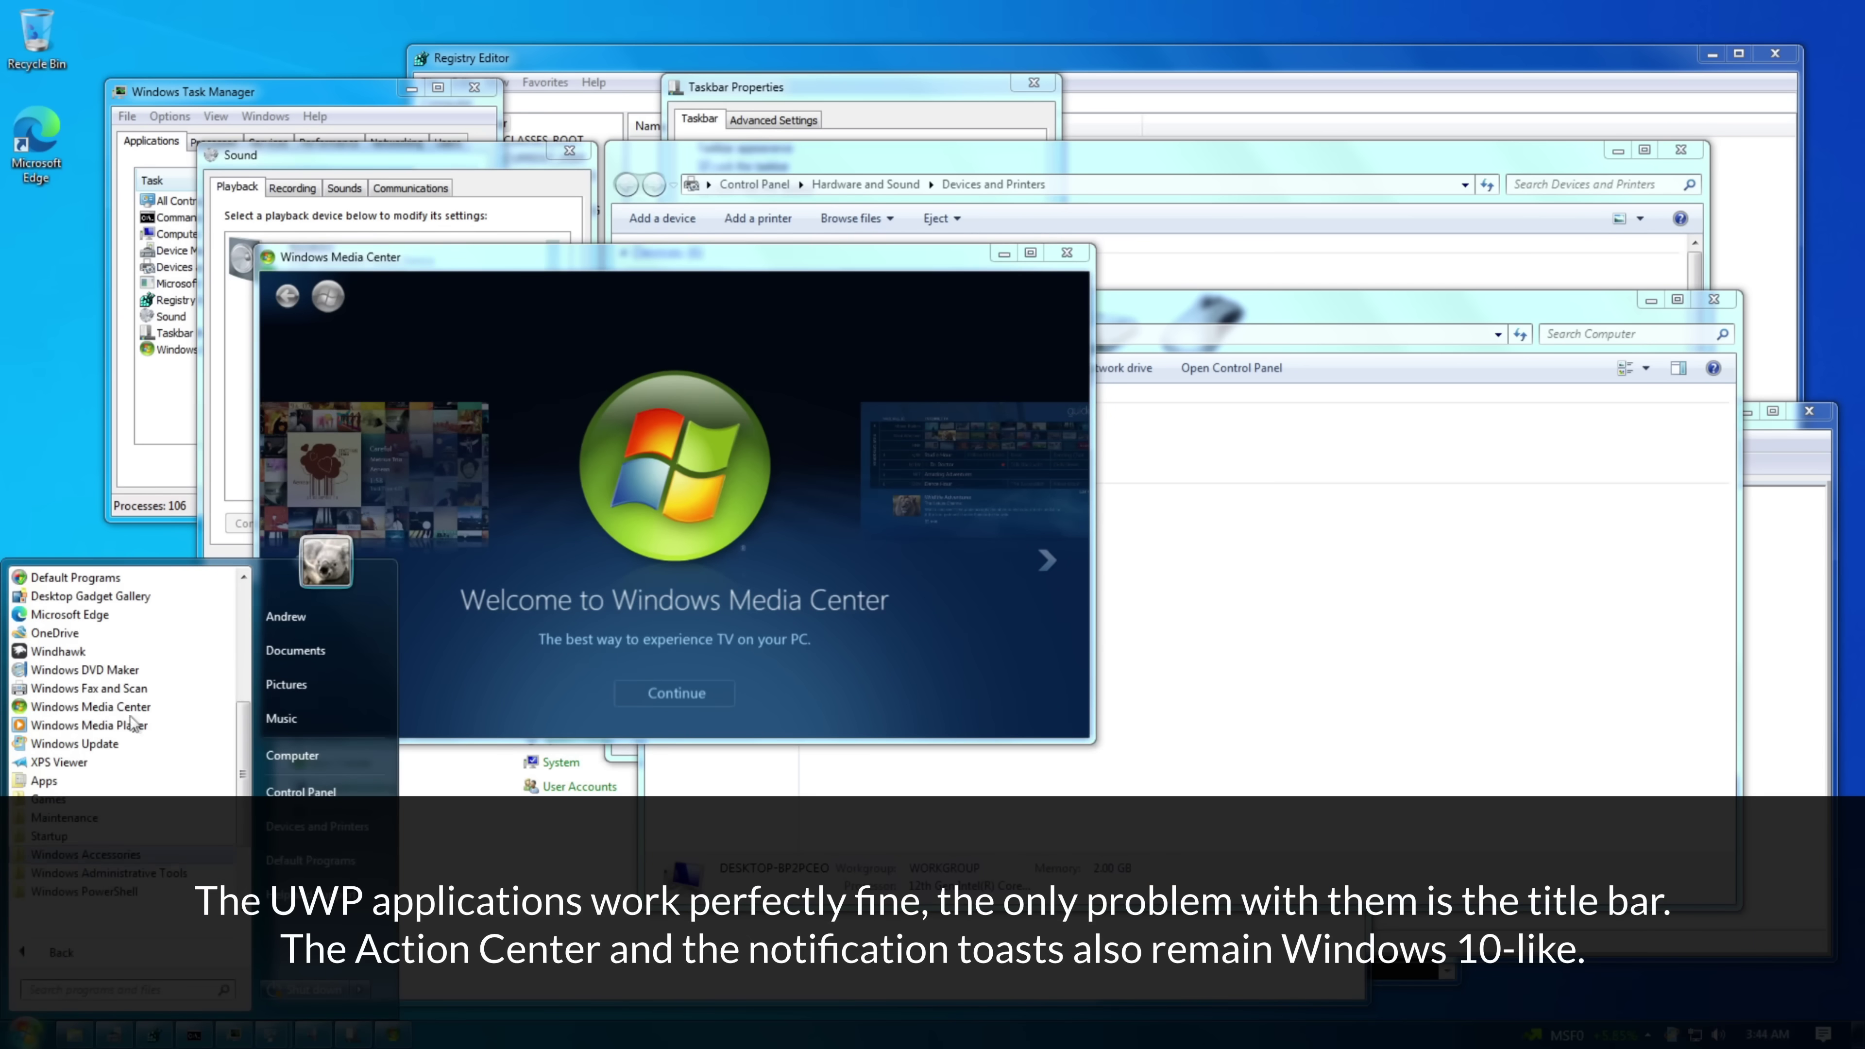
pyautogui.scroll(-3, 130, 715)
pyautogui.click(109, 641)
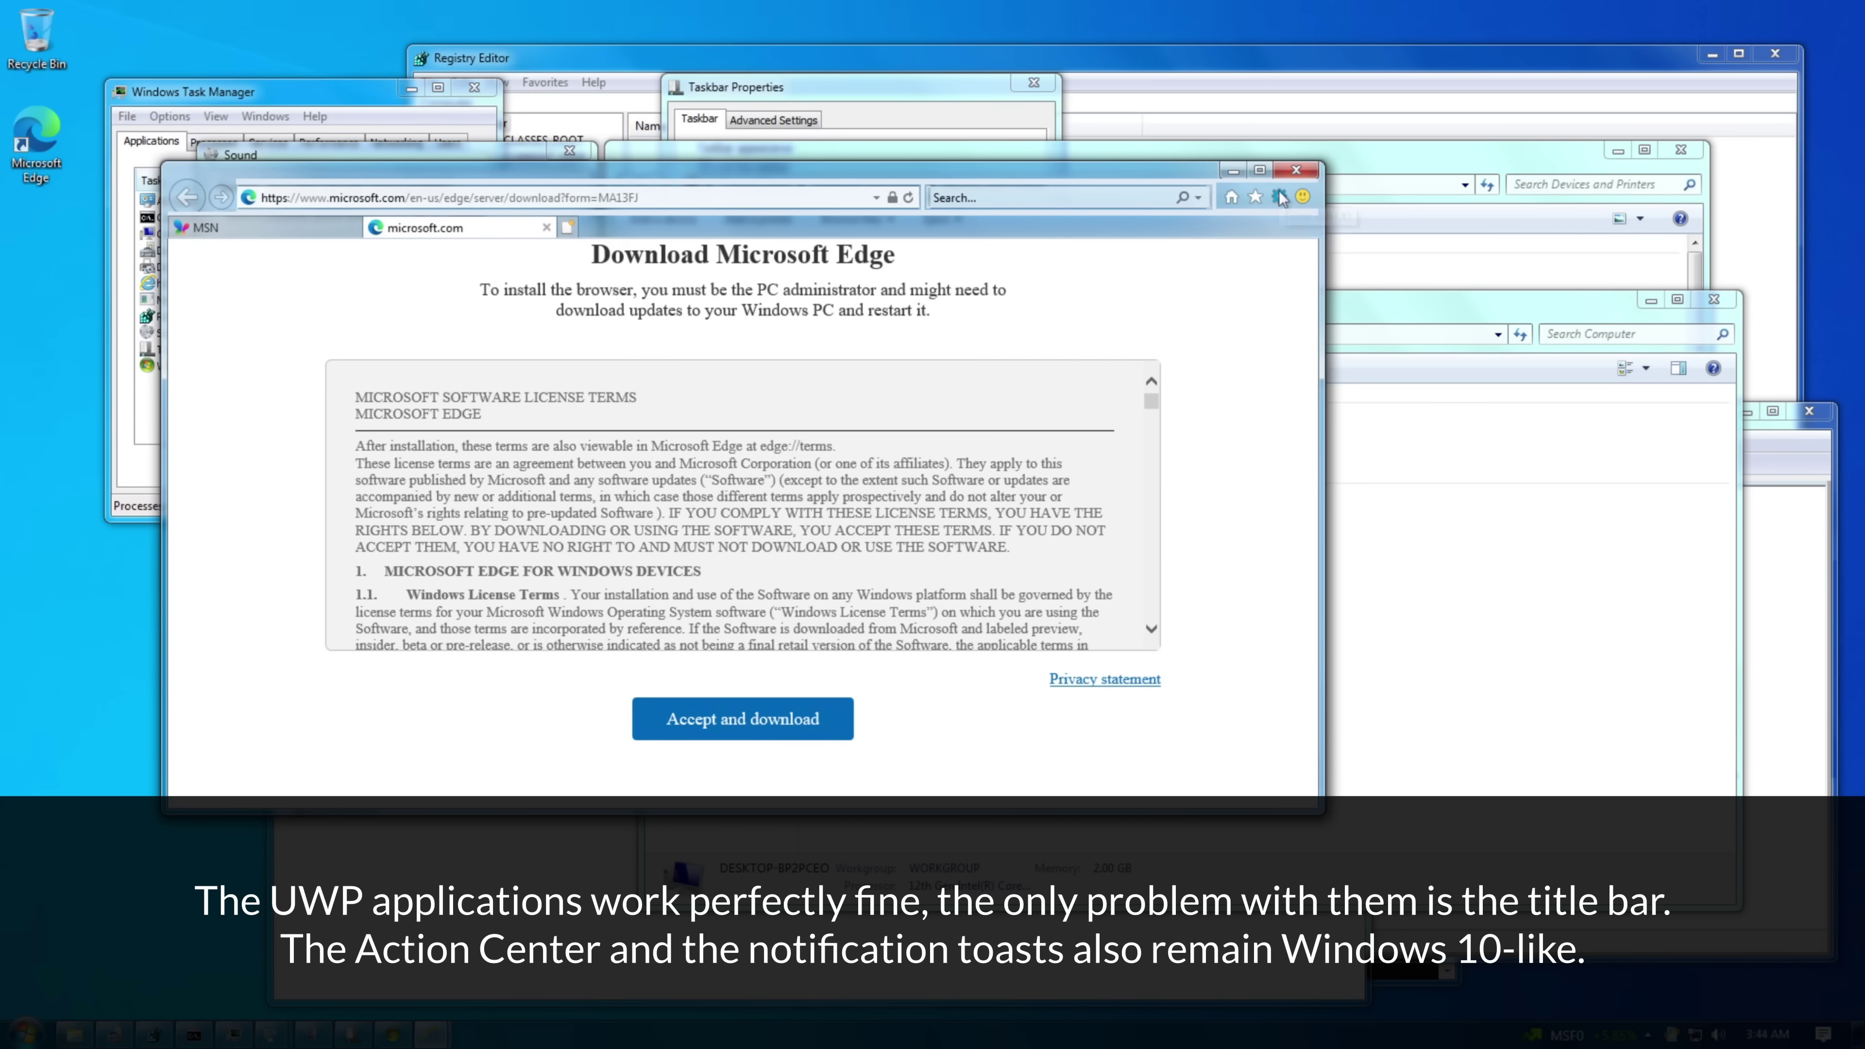
pyautogui.click(1280, 197)
pyautogui.click(1101, 518)
pyautogui.click(624, 479)
pyautogui.click(1296, 169)
pyautogui.click(687, 500)
# - Launch Windows PowerShell from All Programs, then close it
pyautogui.click(28, 1032)
pyautogui.click(81, 952)
pyautogui.scroll(-3, 125, 735)
pyautogui.click(110, 772)
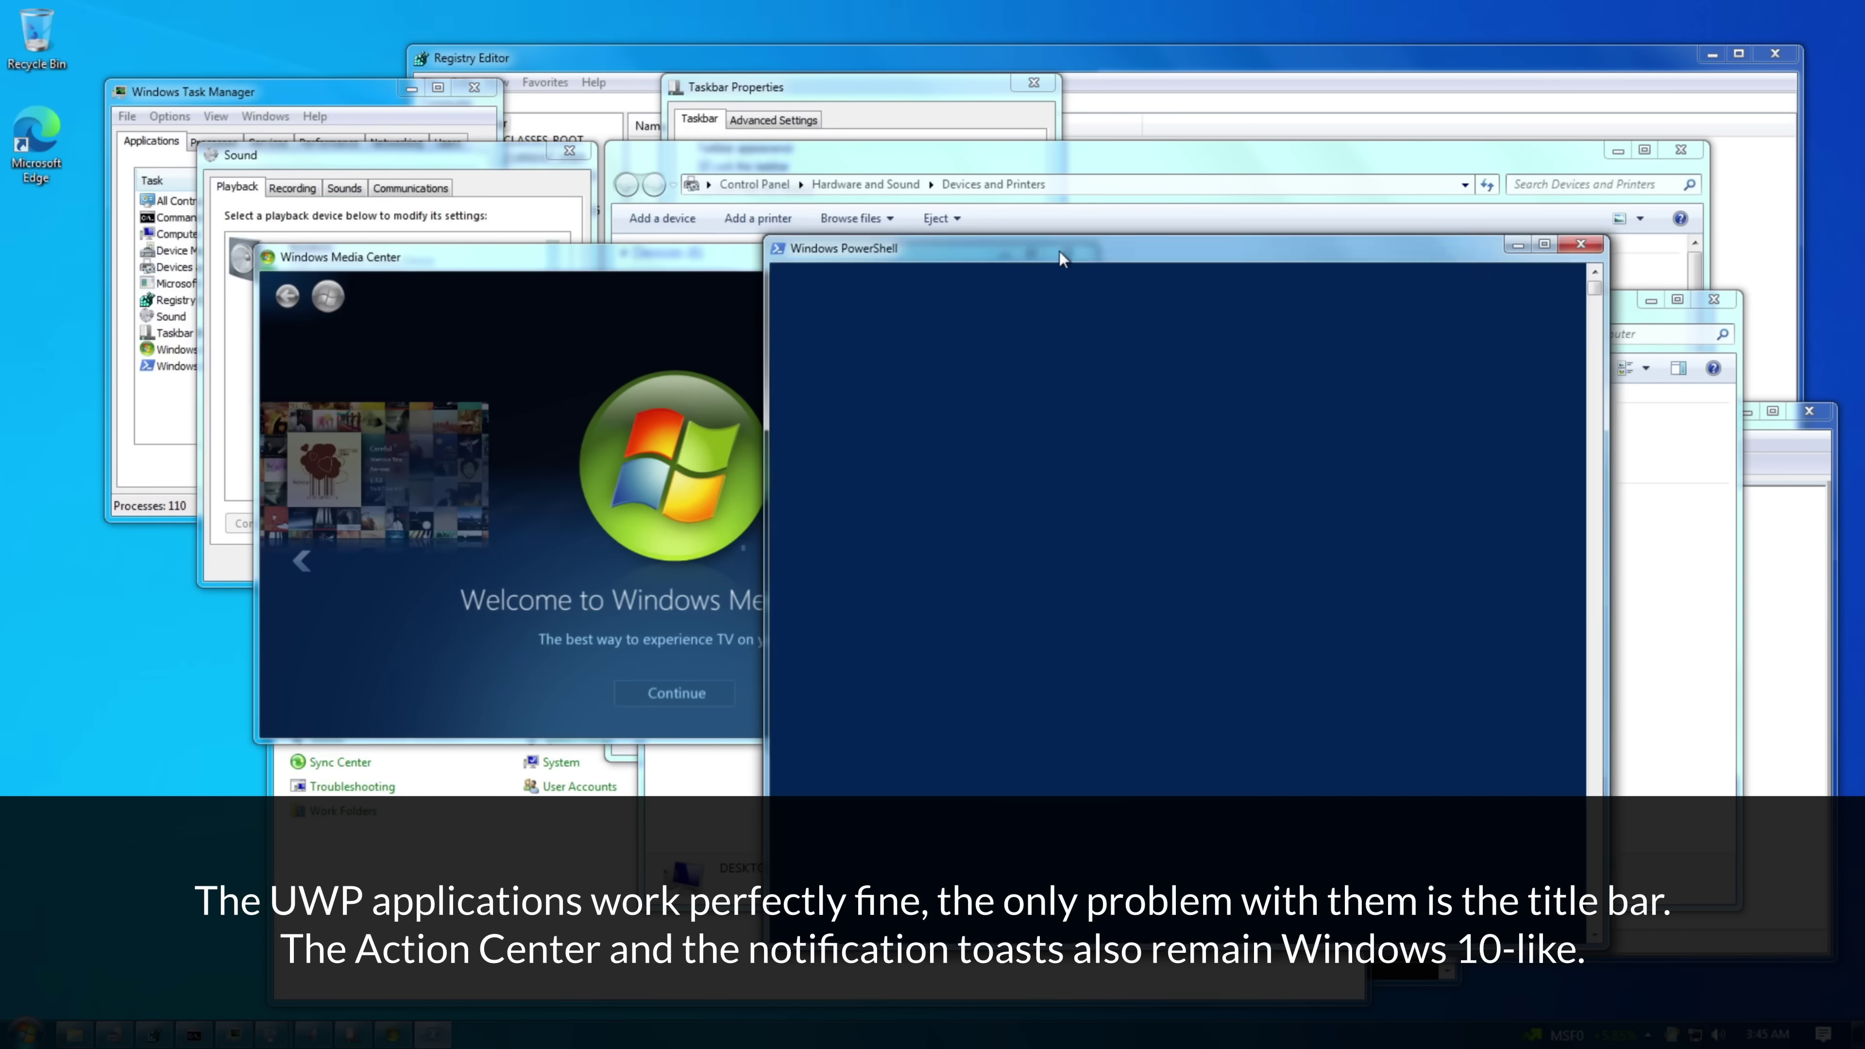
pyautogui.click(1580, 245)
# - Open a new Explorer window, dismiss OneDrive setup, and show the Desktop folder as large icons
pyautogui.press('super+e')
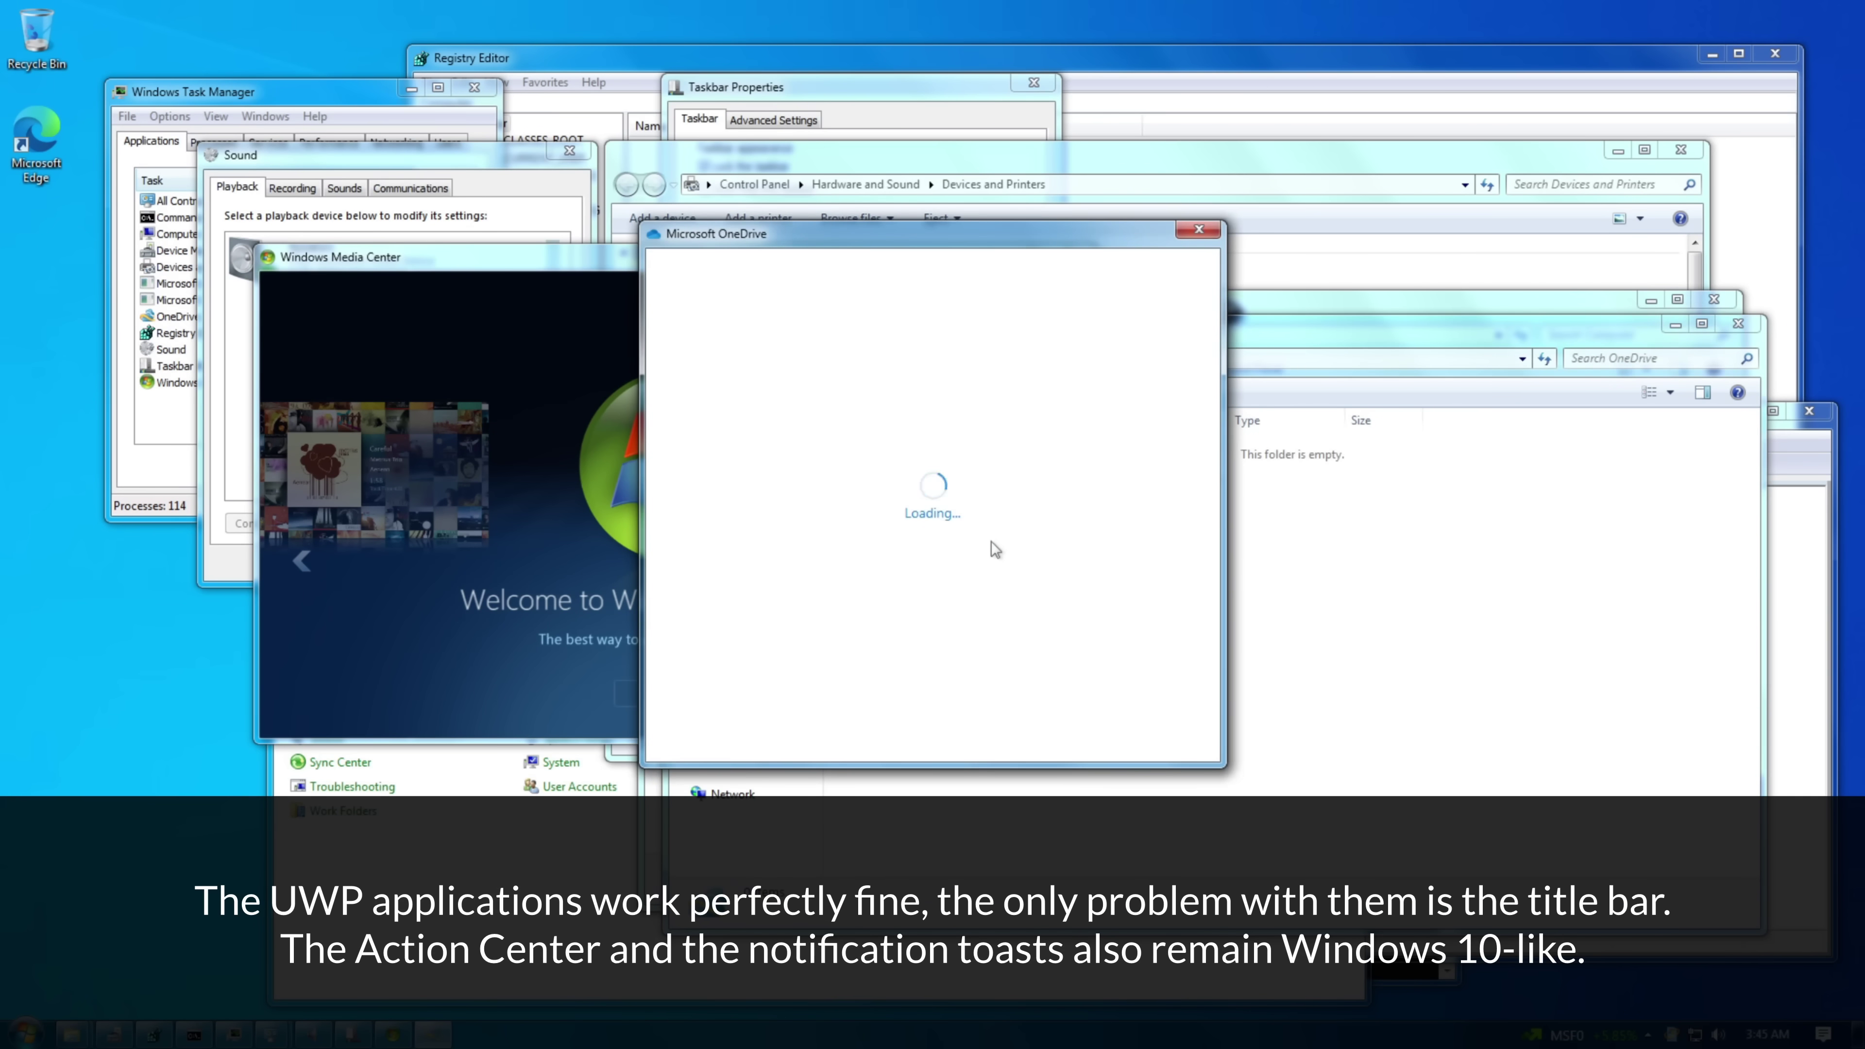
pyautogui.click(1206, 237)
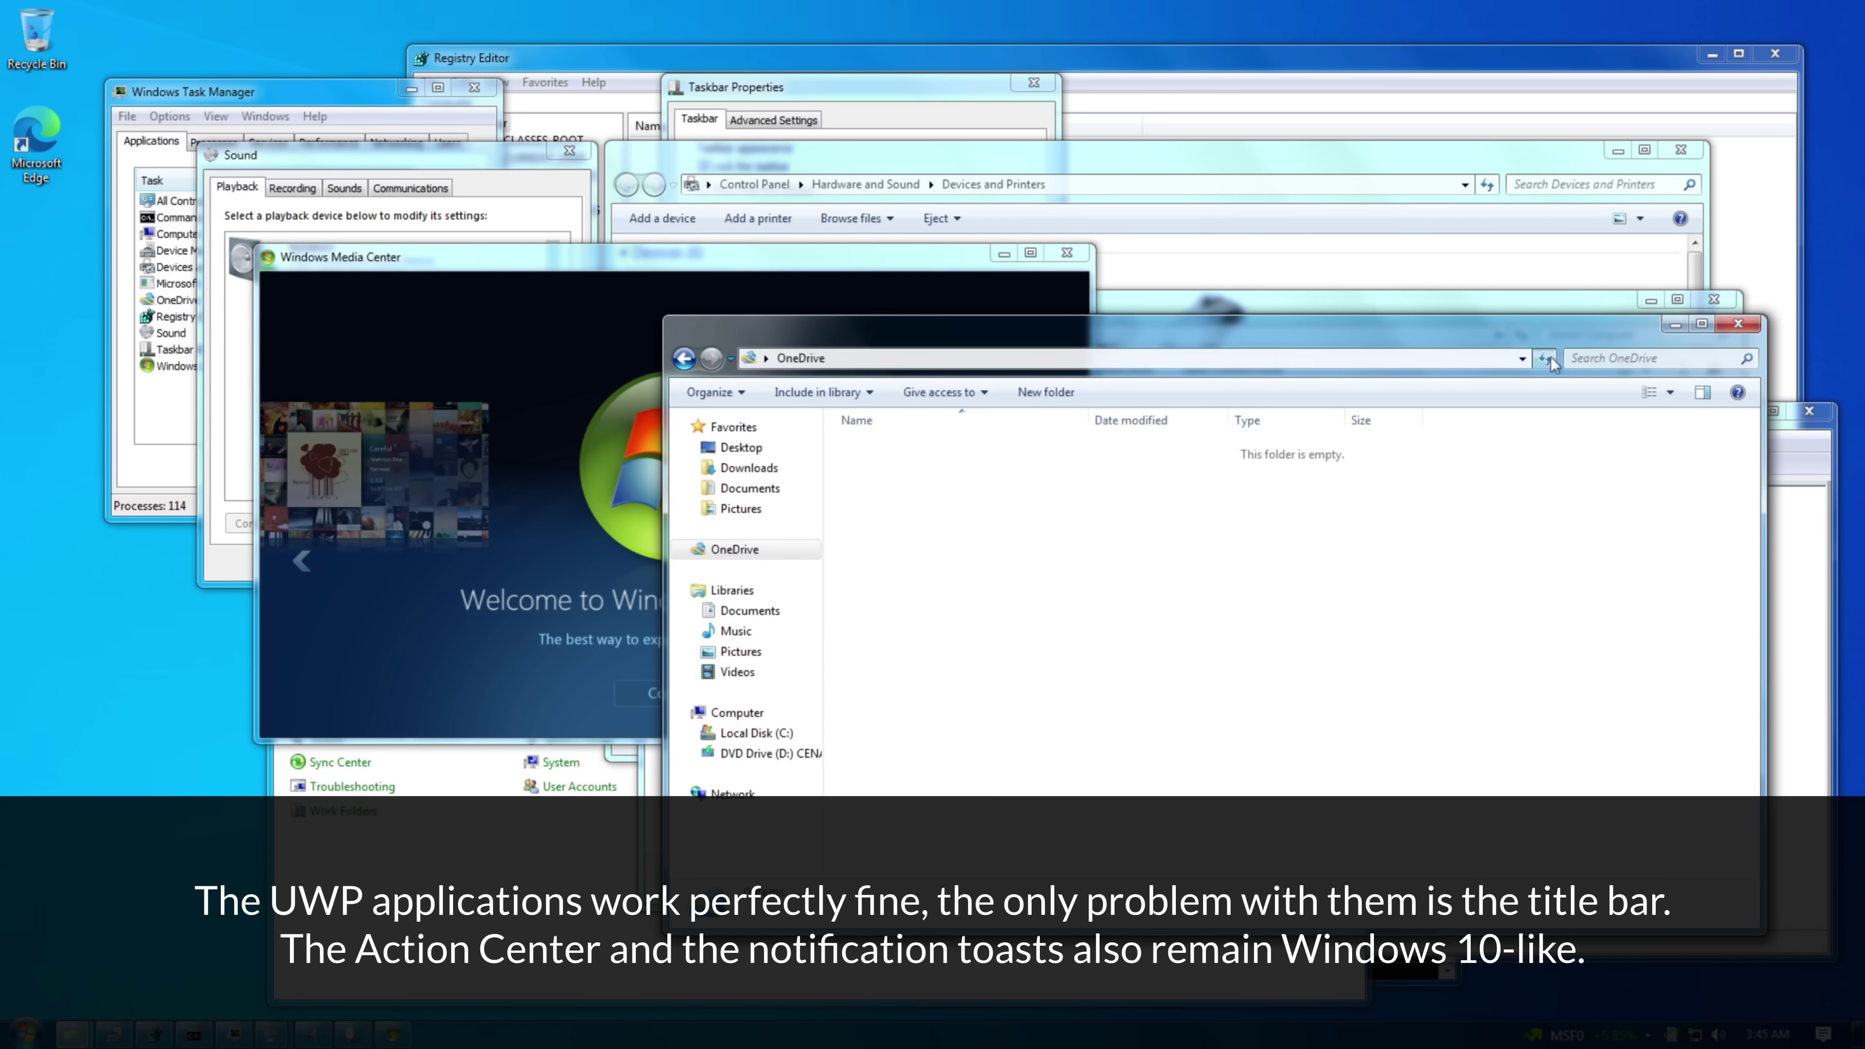
pyautogui.click(741, 447)
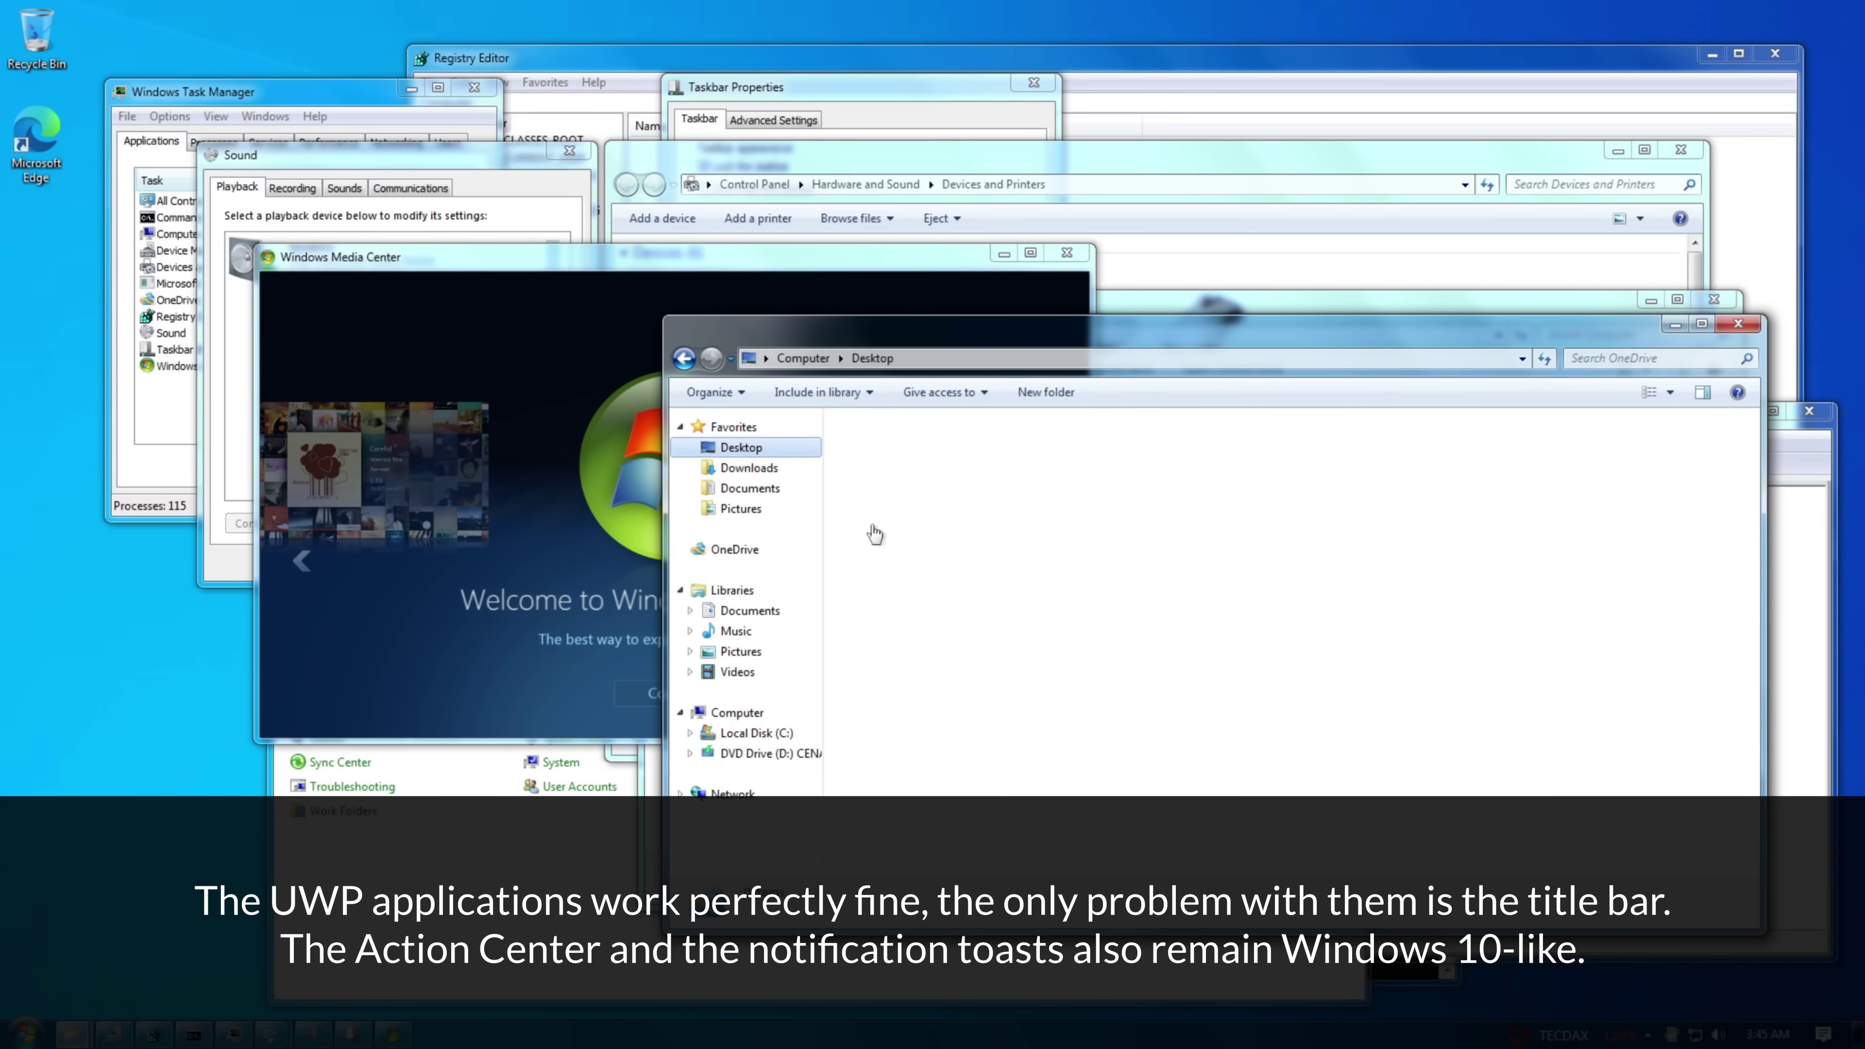
pyautogui.click(709, 392)
pyautogui.moveTo(724, 562)
pyautogui.press('Escape')
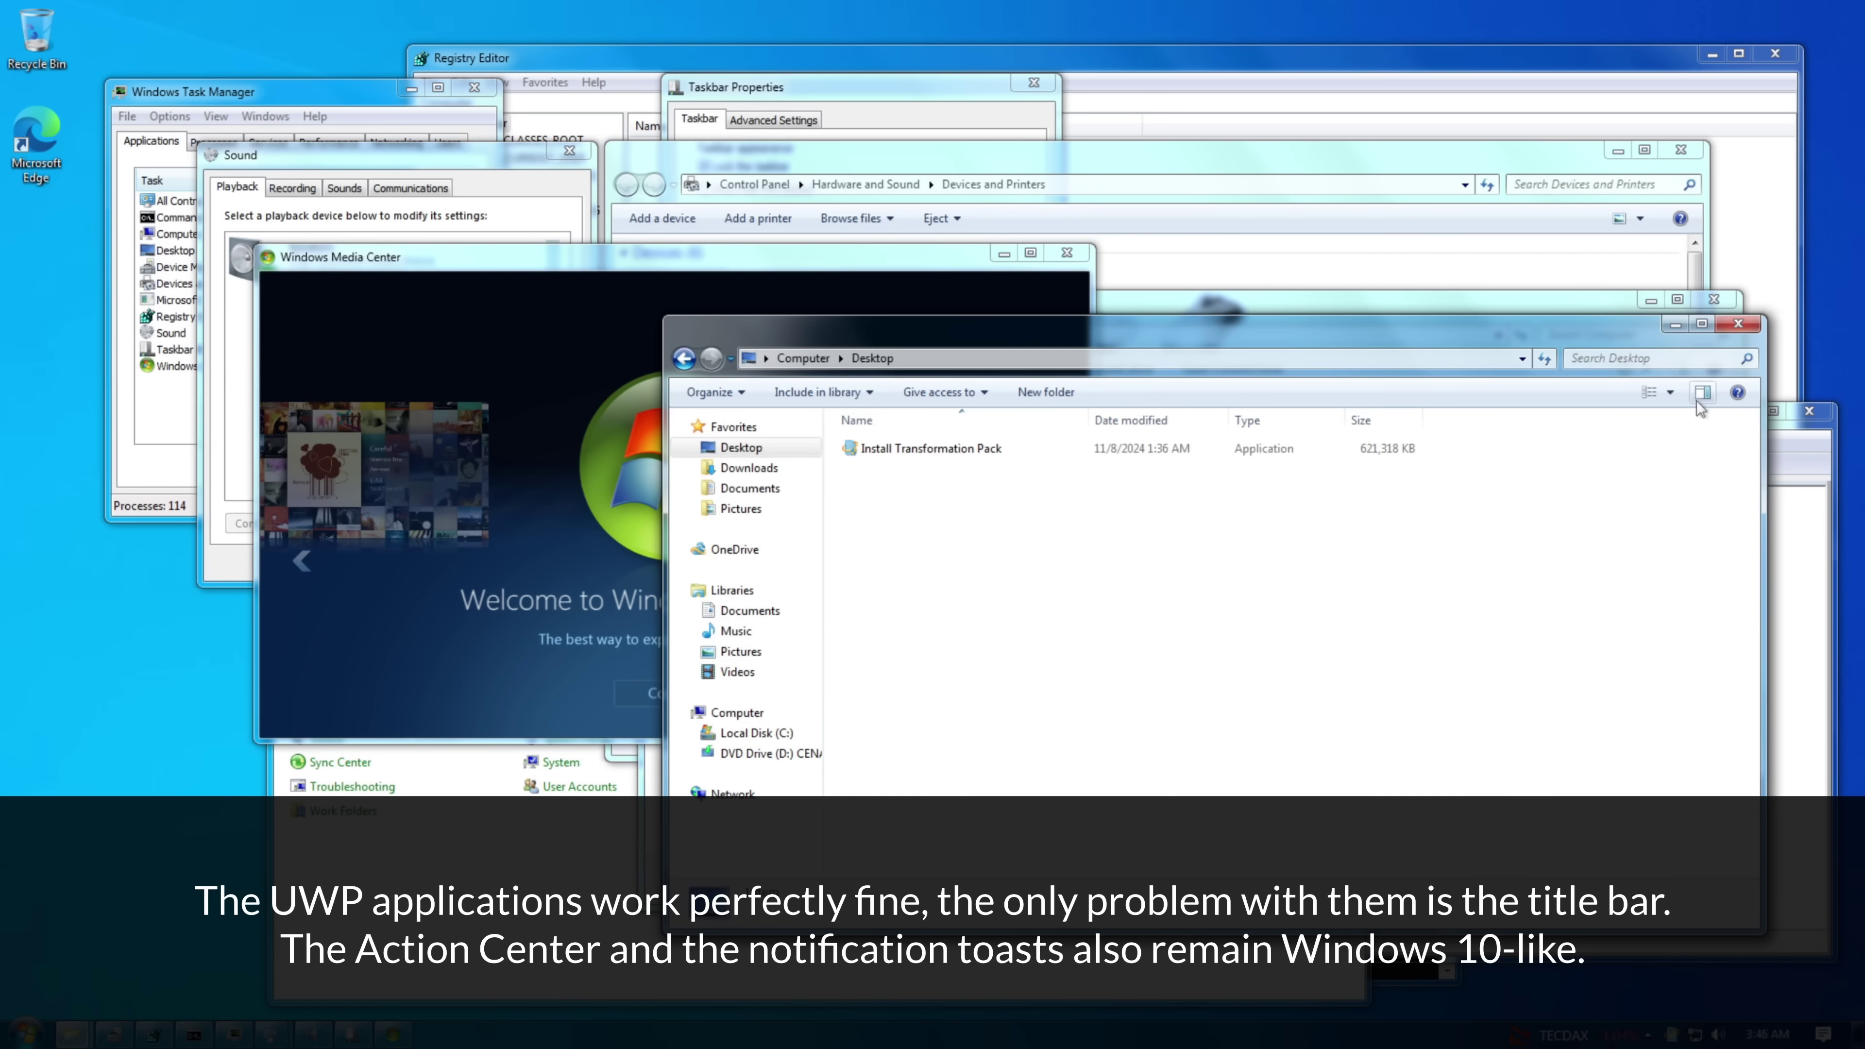
pyautogui.click(1670, 391)
pyautogui.click(1626, 233)
pyautogui.scroll(-6, 978, 607)
pyautogui.scroll(2, 979, 608)
# - Open the Start menu's All Programs list and scroll down it
pyautogui.click(28, 1031)
pyautogui.click(81, 952)
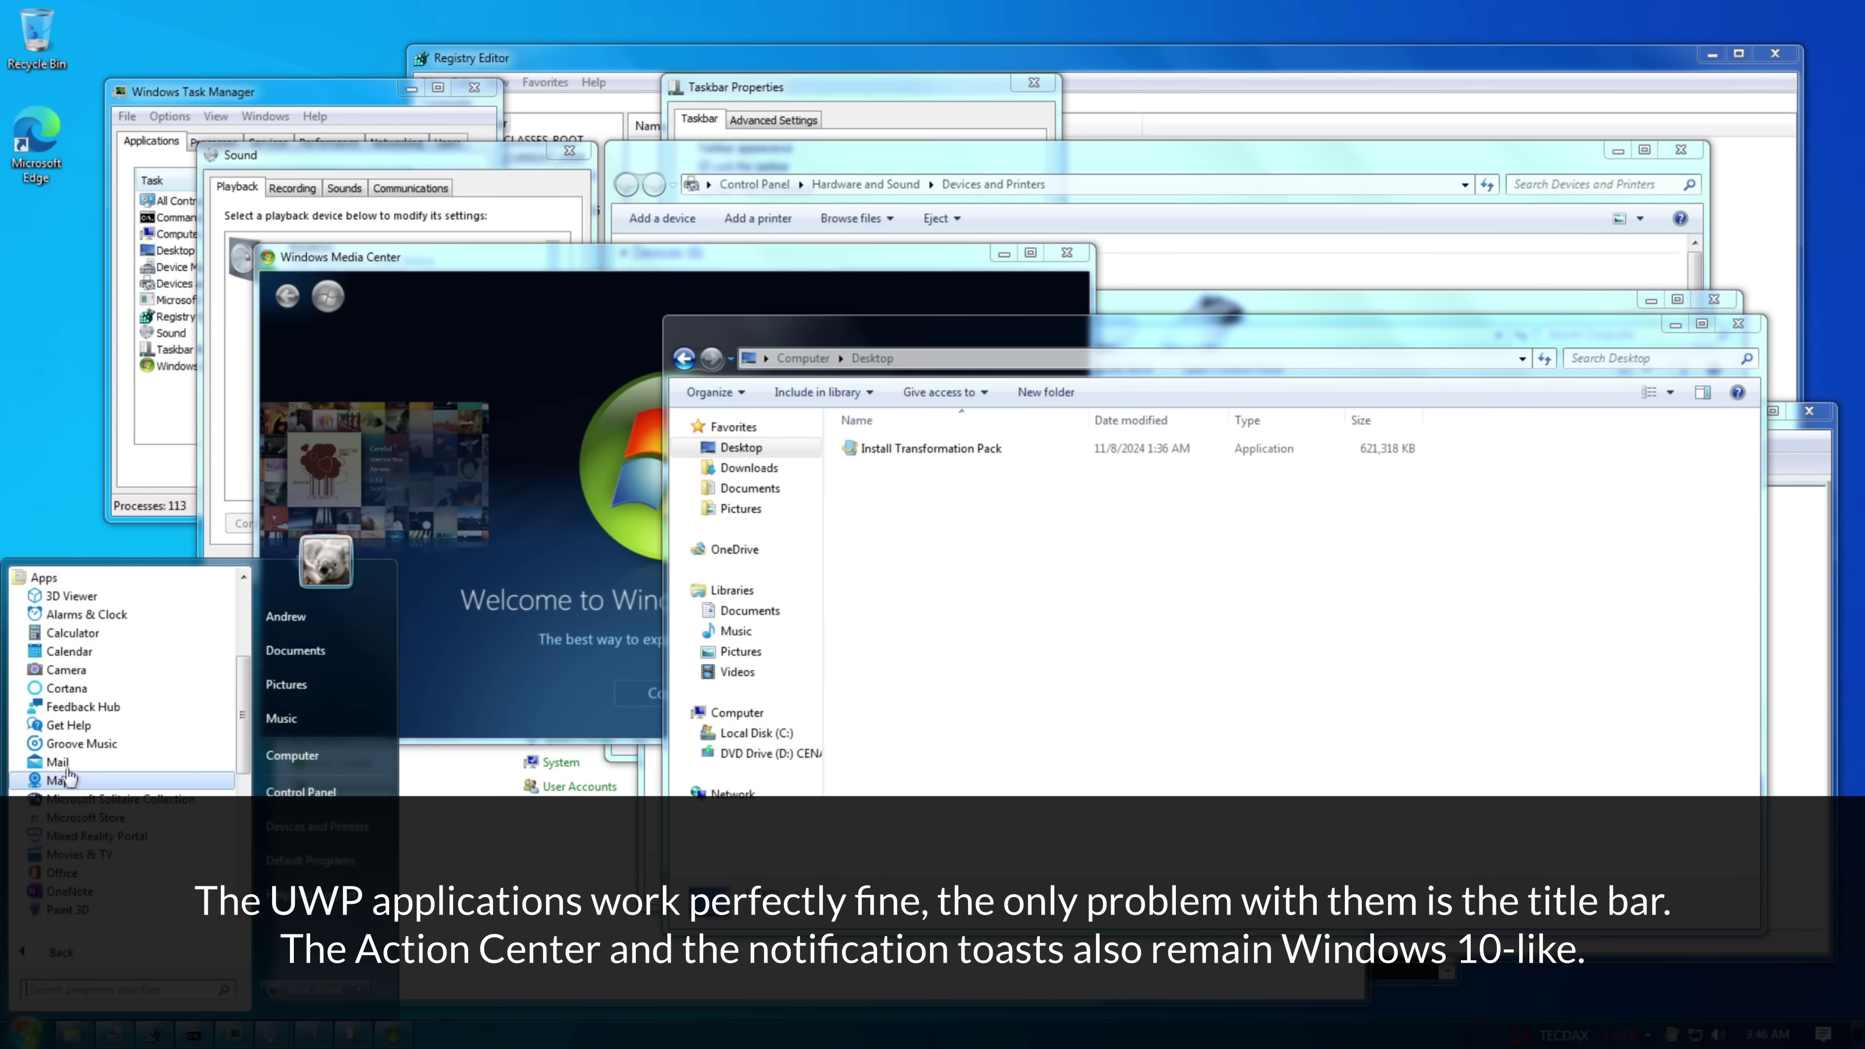
pyautogui.scroll(-10, 88, 844)
# - Launch Purble Place and bake a heart cake with yellow batter and pink trim, sending it to the chef
pyautogui.click(77, 817)
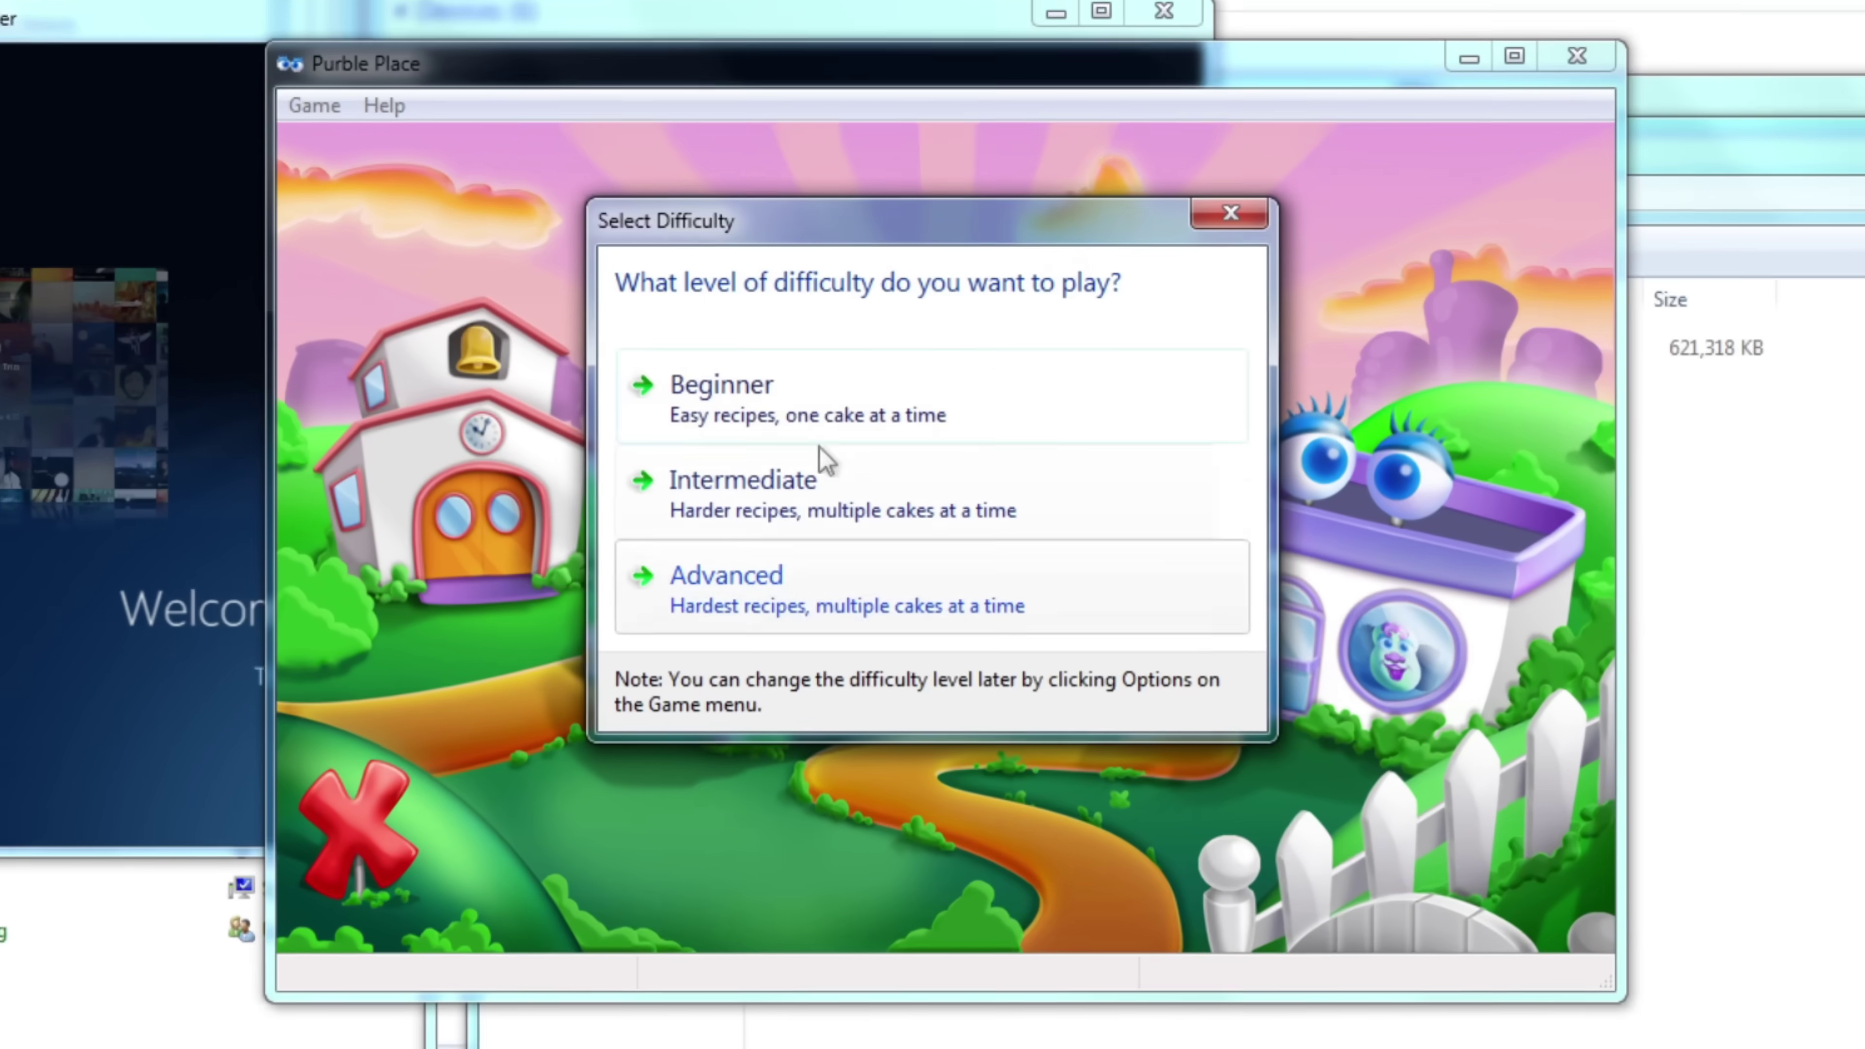
pyautogui.click(881, 526)
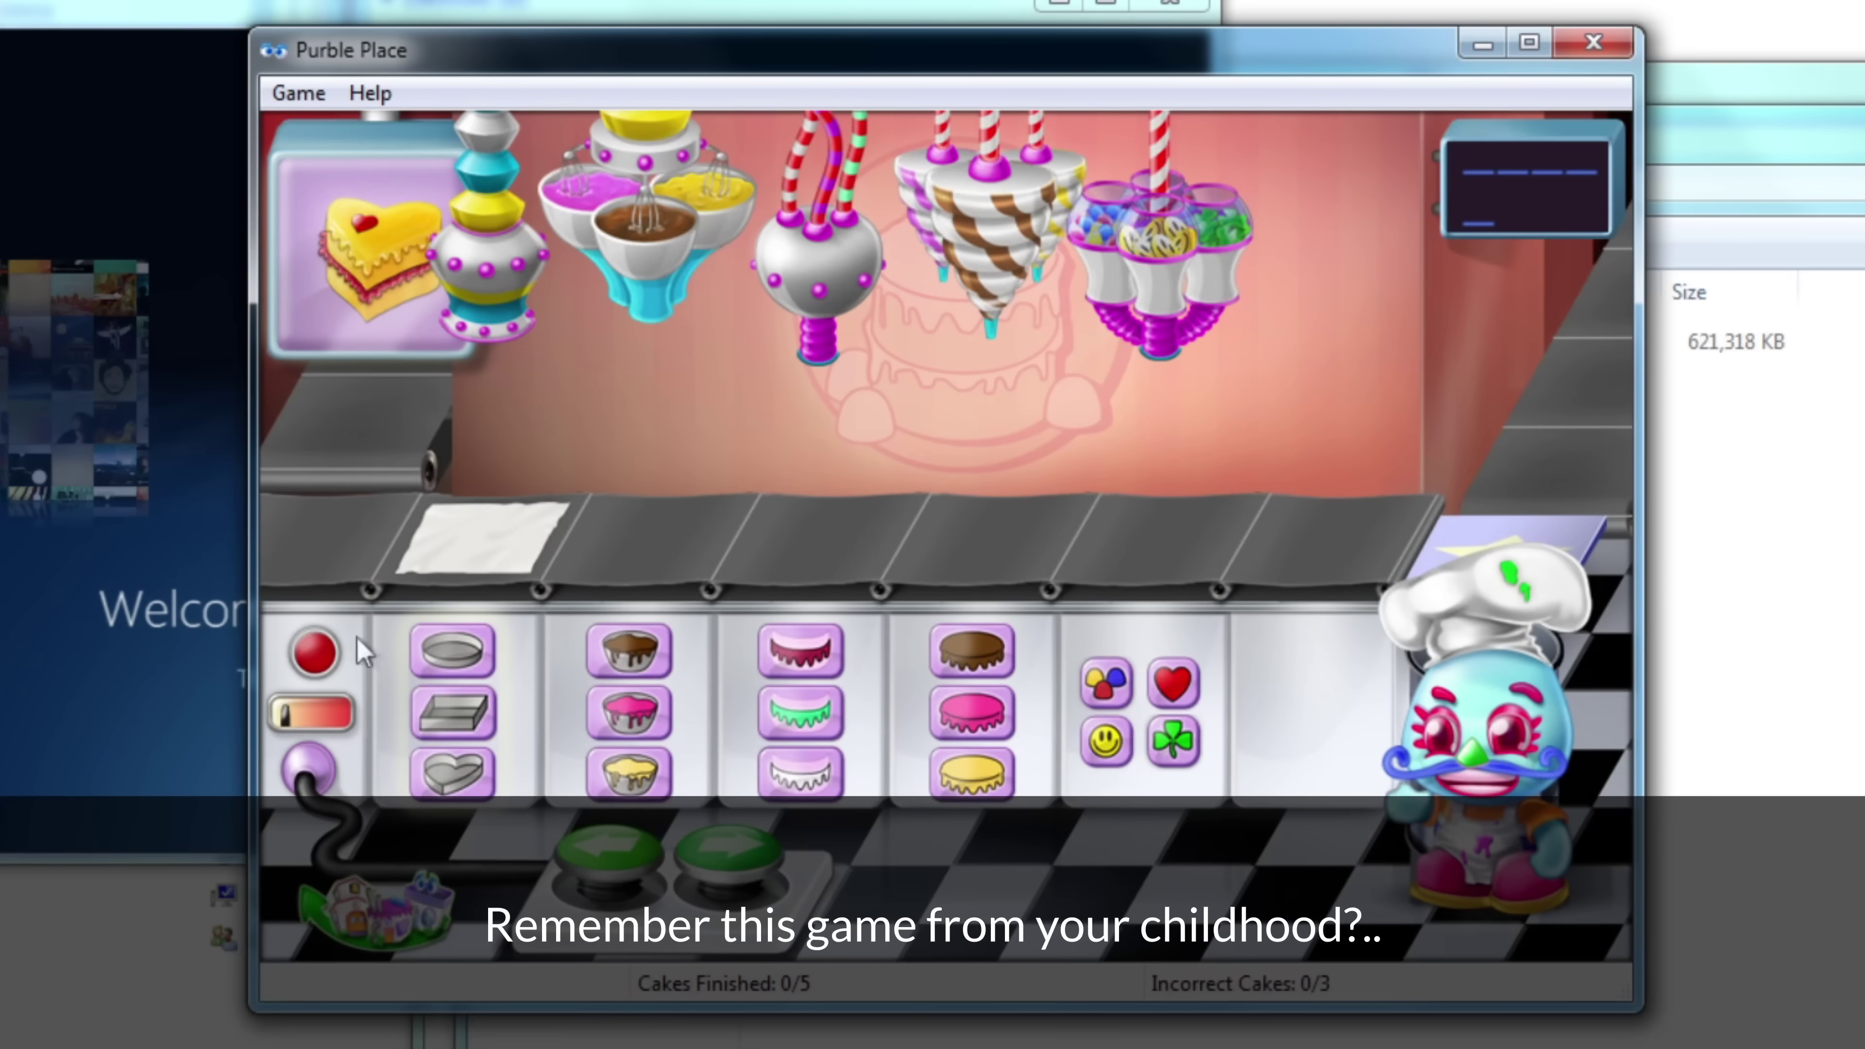
pyautogui.click(453, 772)
pyautogui.click(630, 773)
pyautogui.click(800, 650)
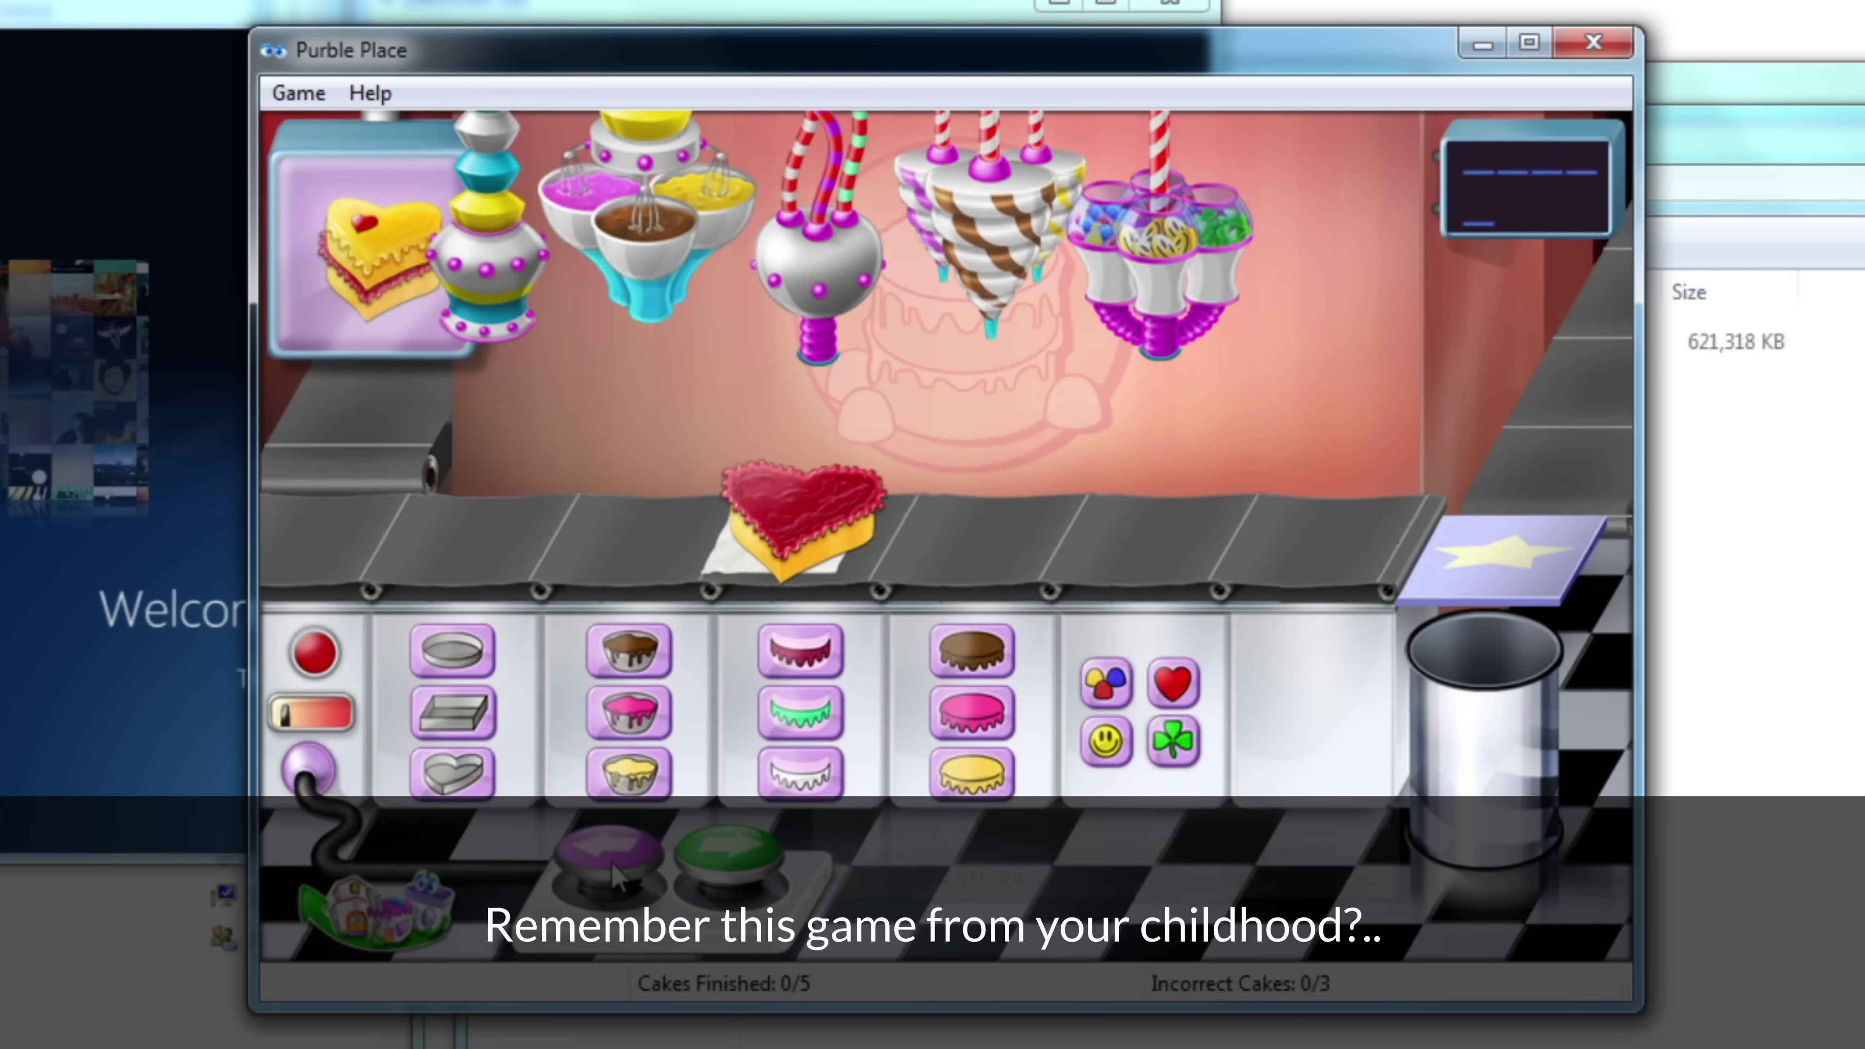
pyautogui.click(610, 848)
pyautogui.click(729, 844)
pyautogui.click(729, 841)
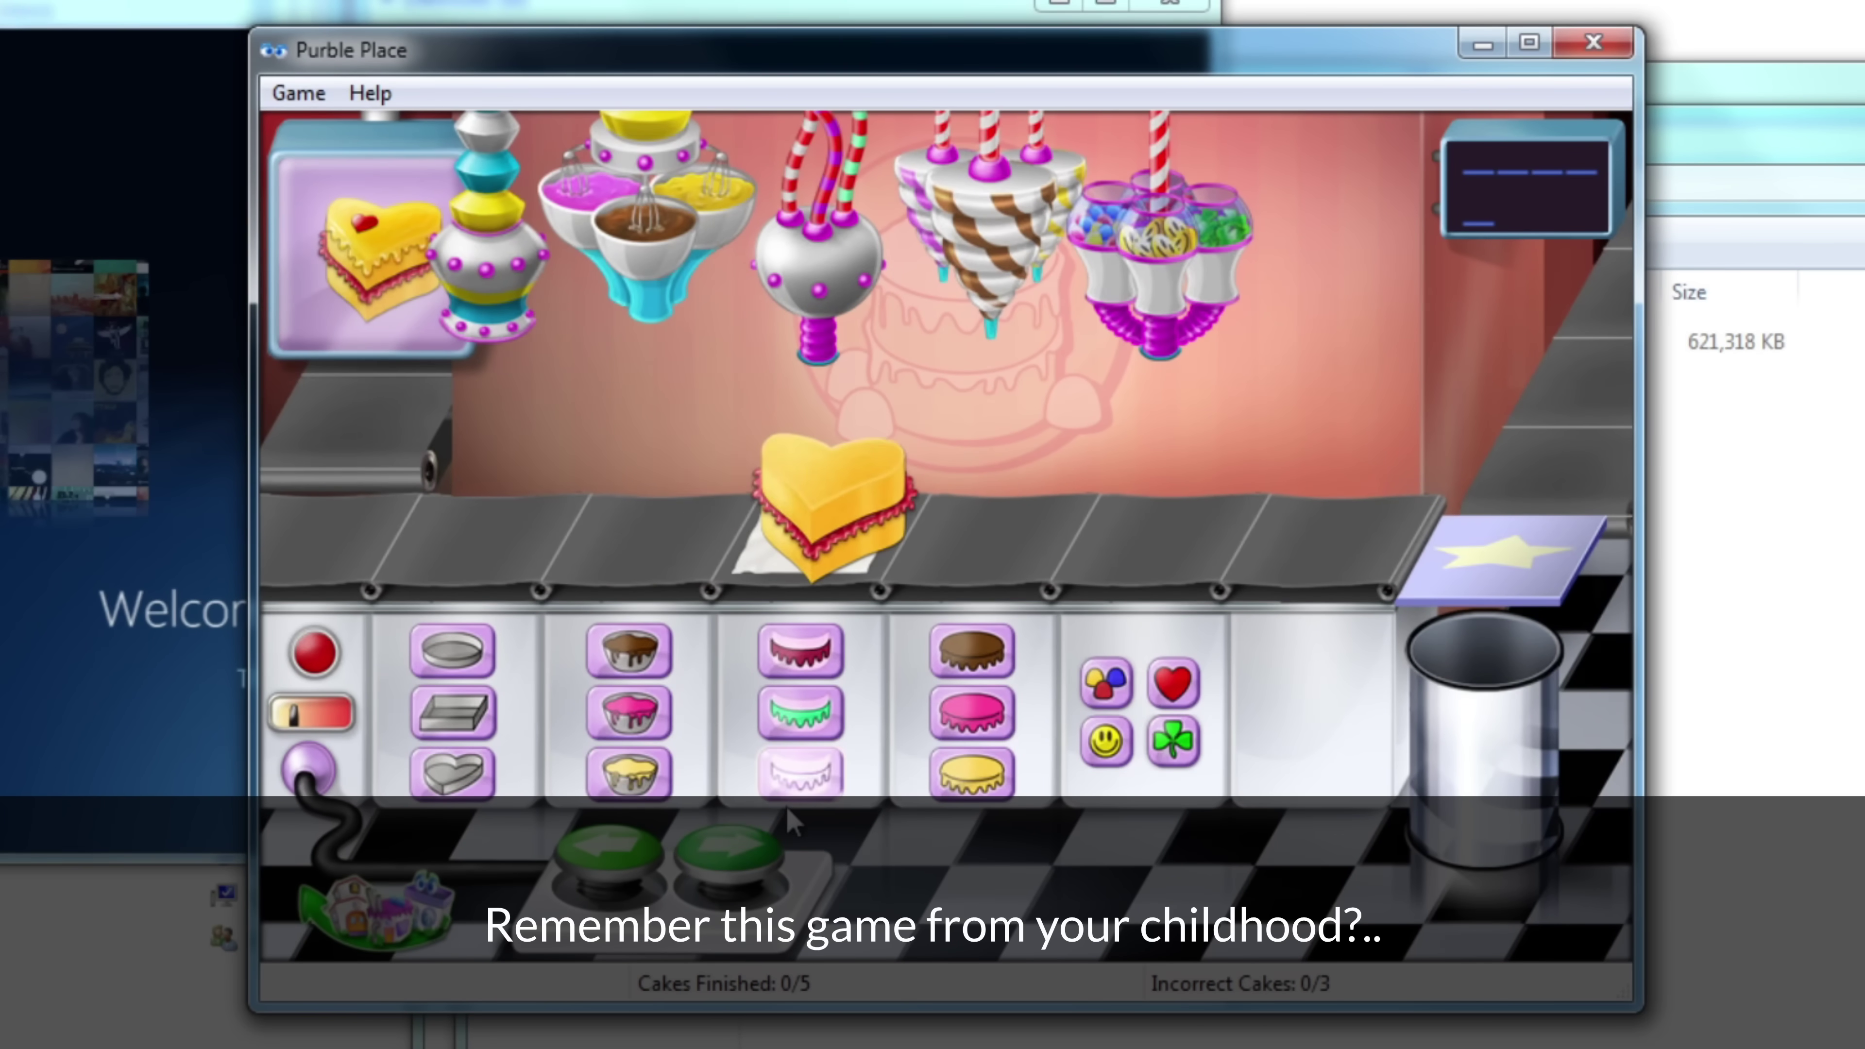
pyautogui.click(729, 845)
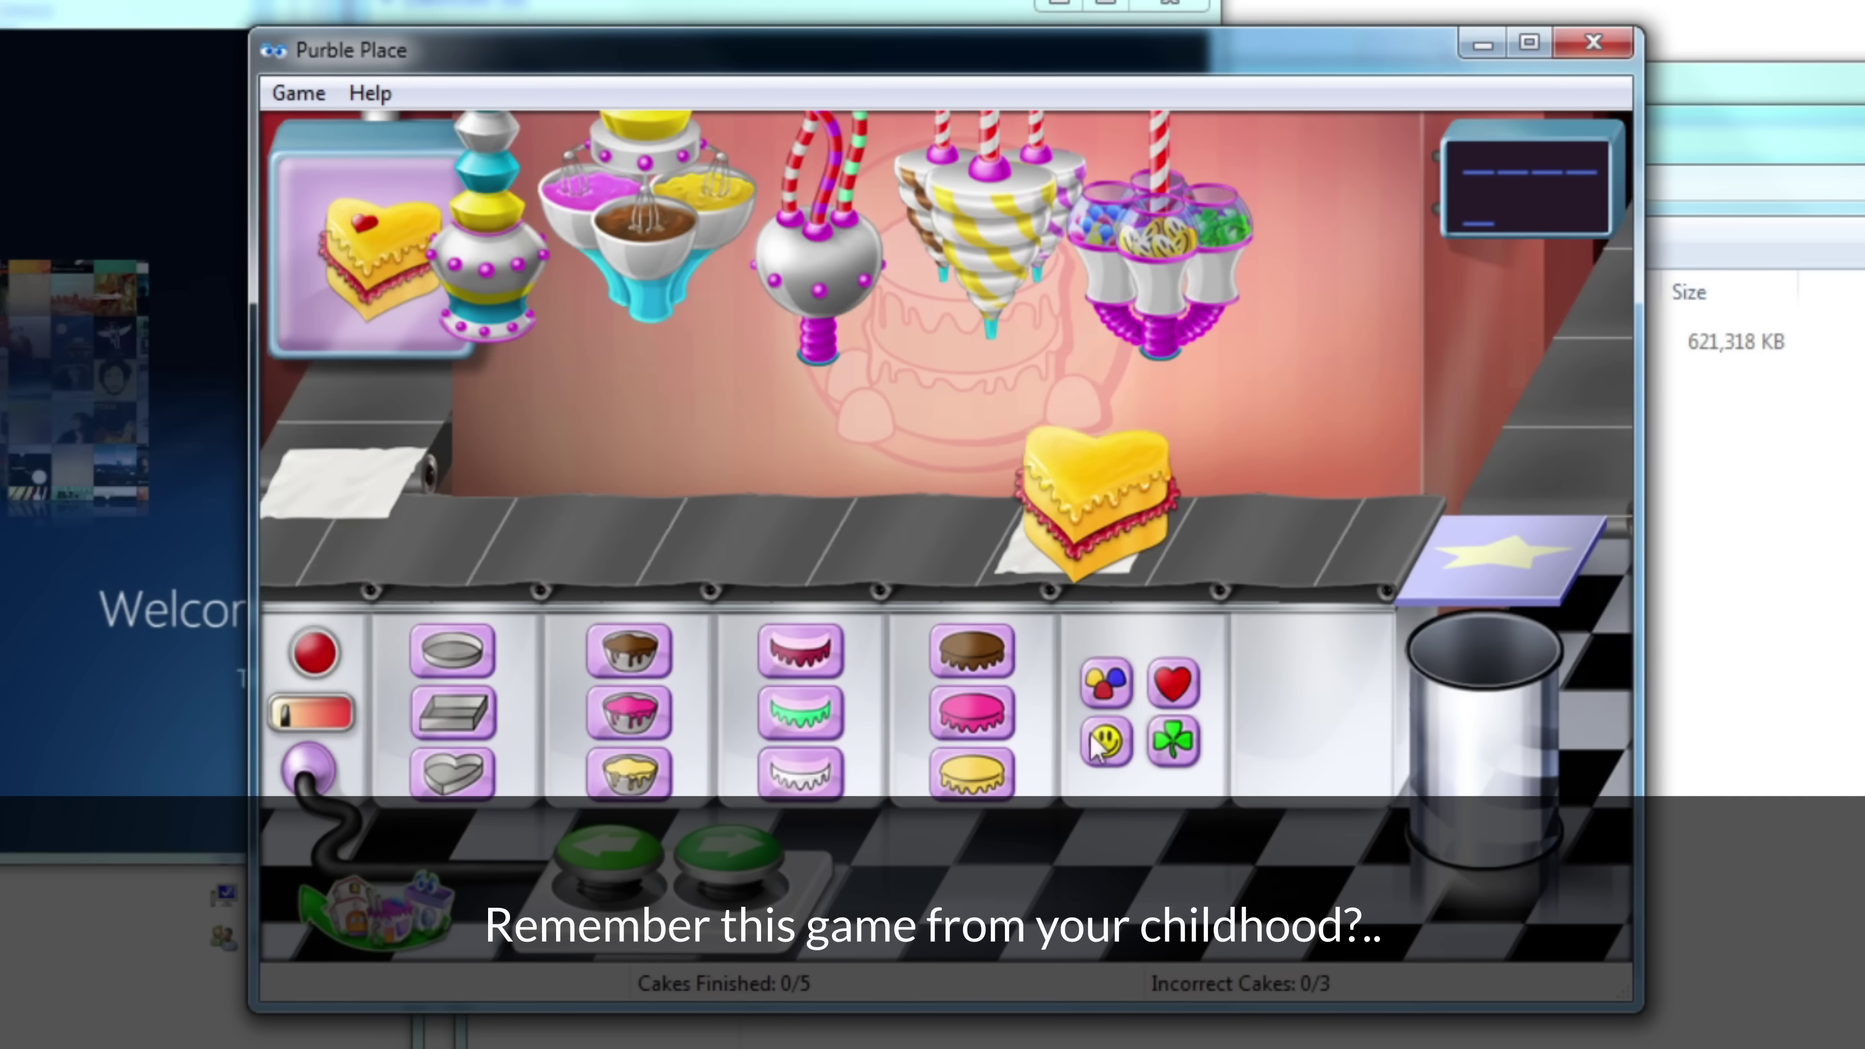
pyautogui.click(729, 845)
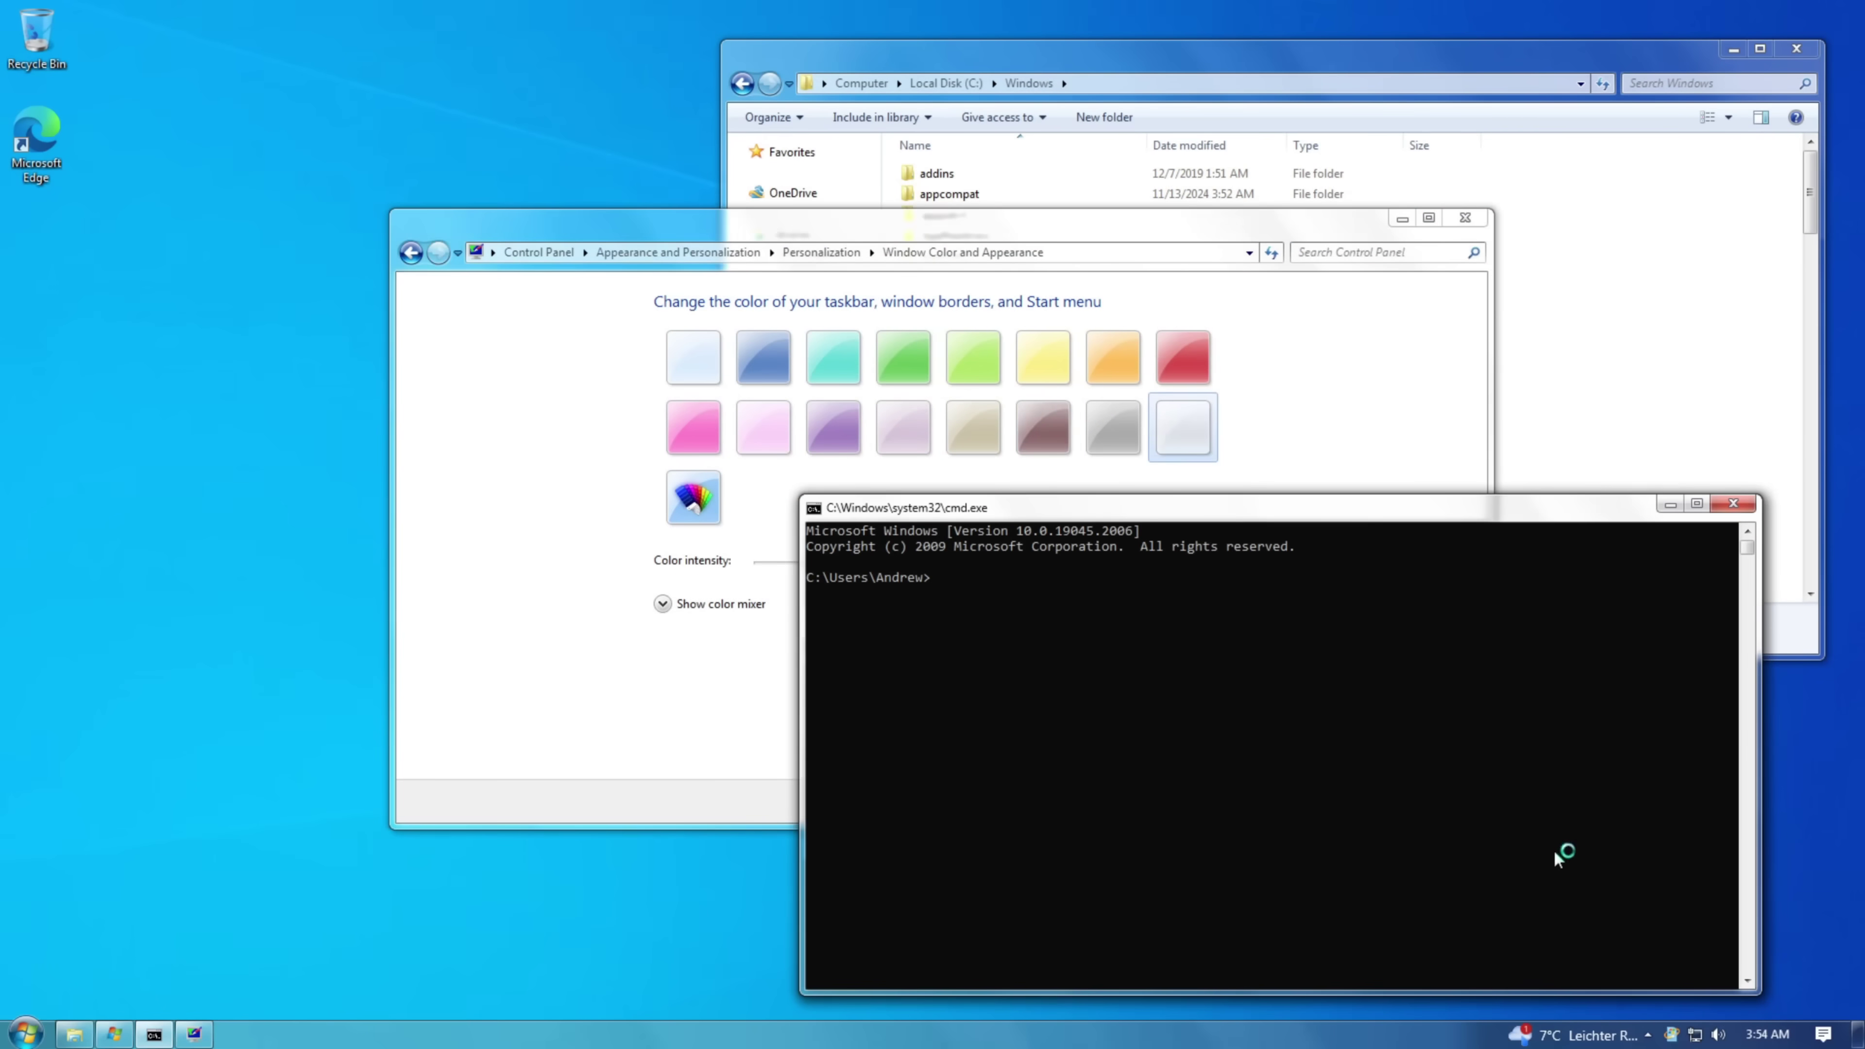
# - Try white and lime green window colours, then apply the Windows 7 (Dark) theme and close Personalization
pyautogui.click(437, 421)
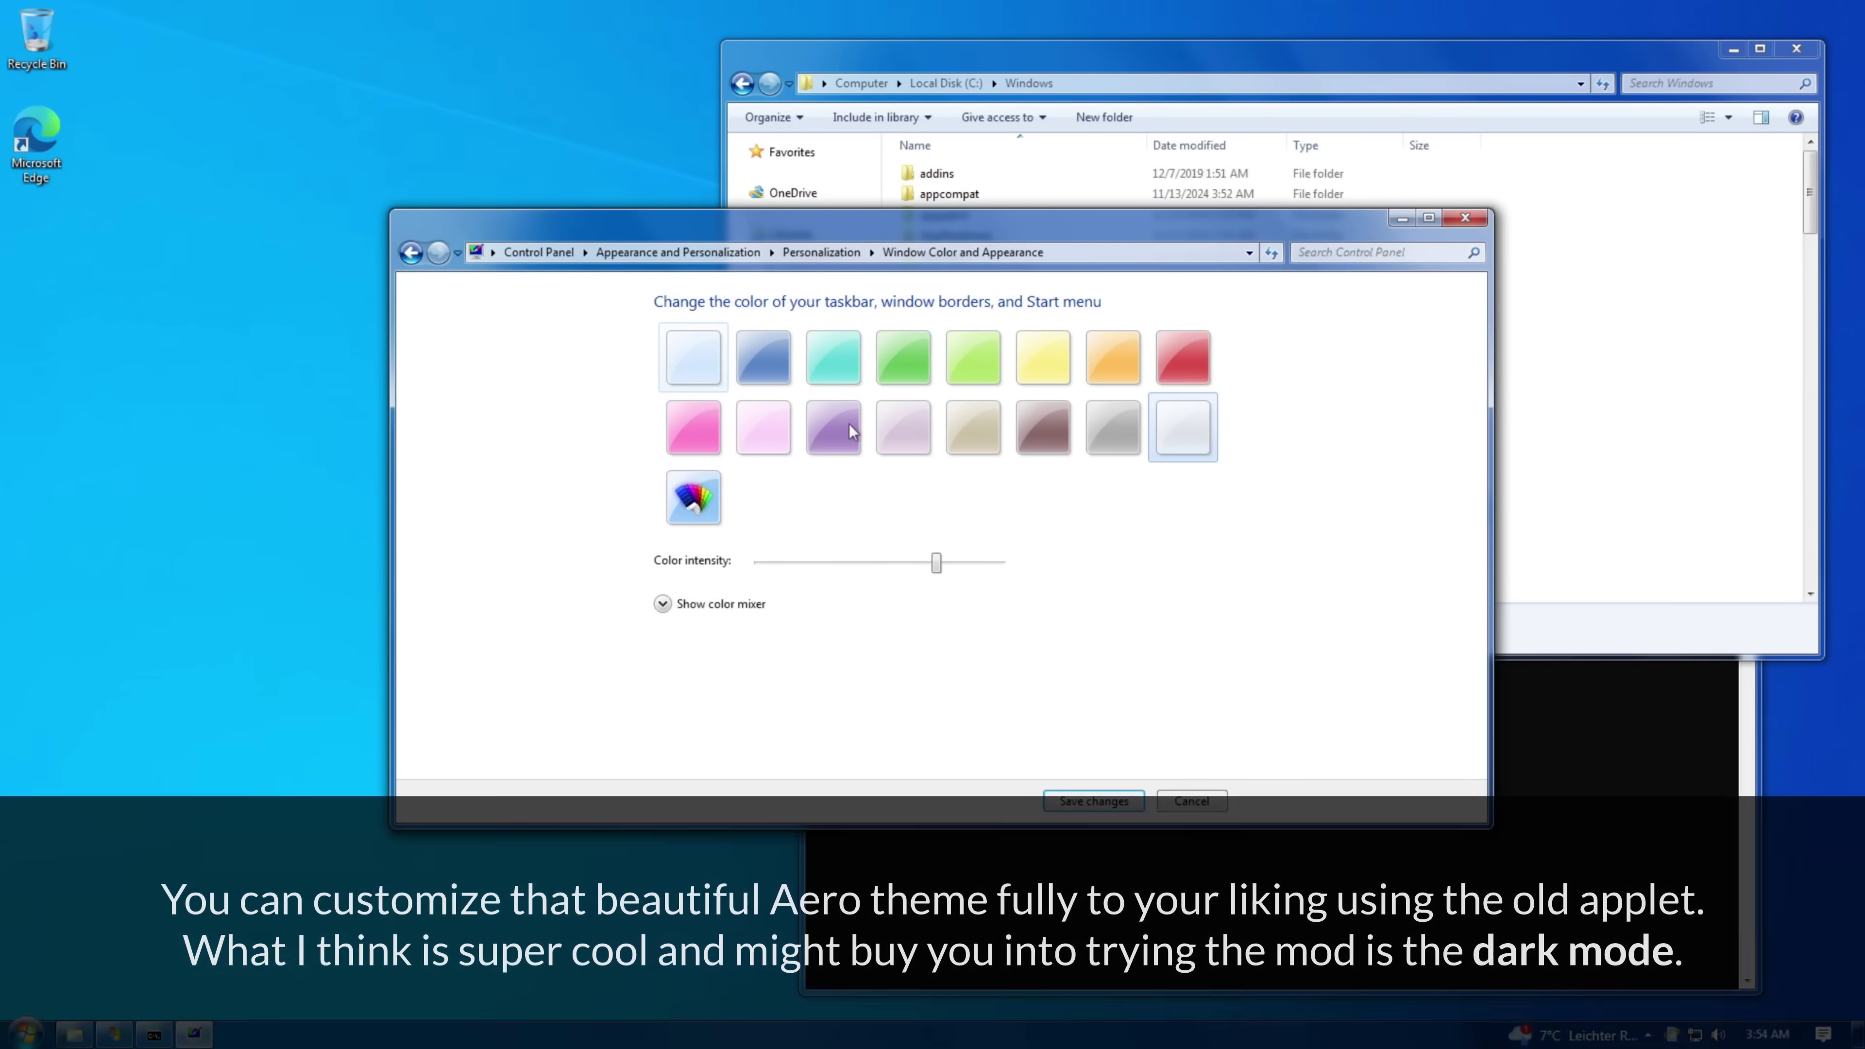
pyautogui.click(973, 358)
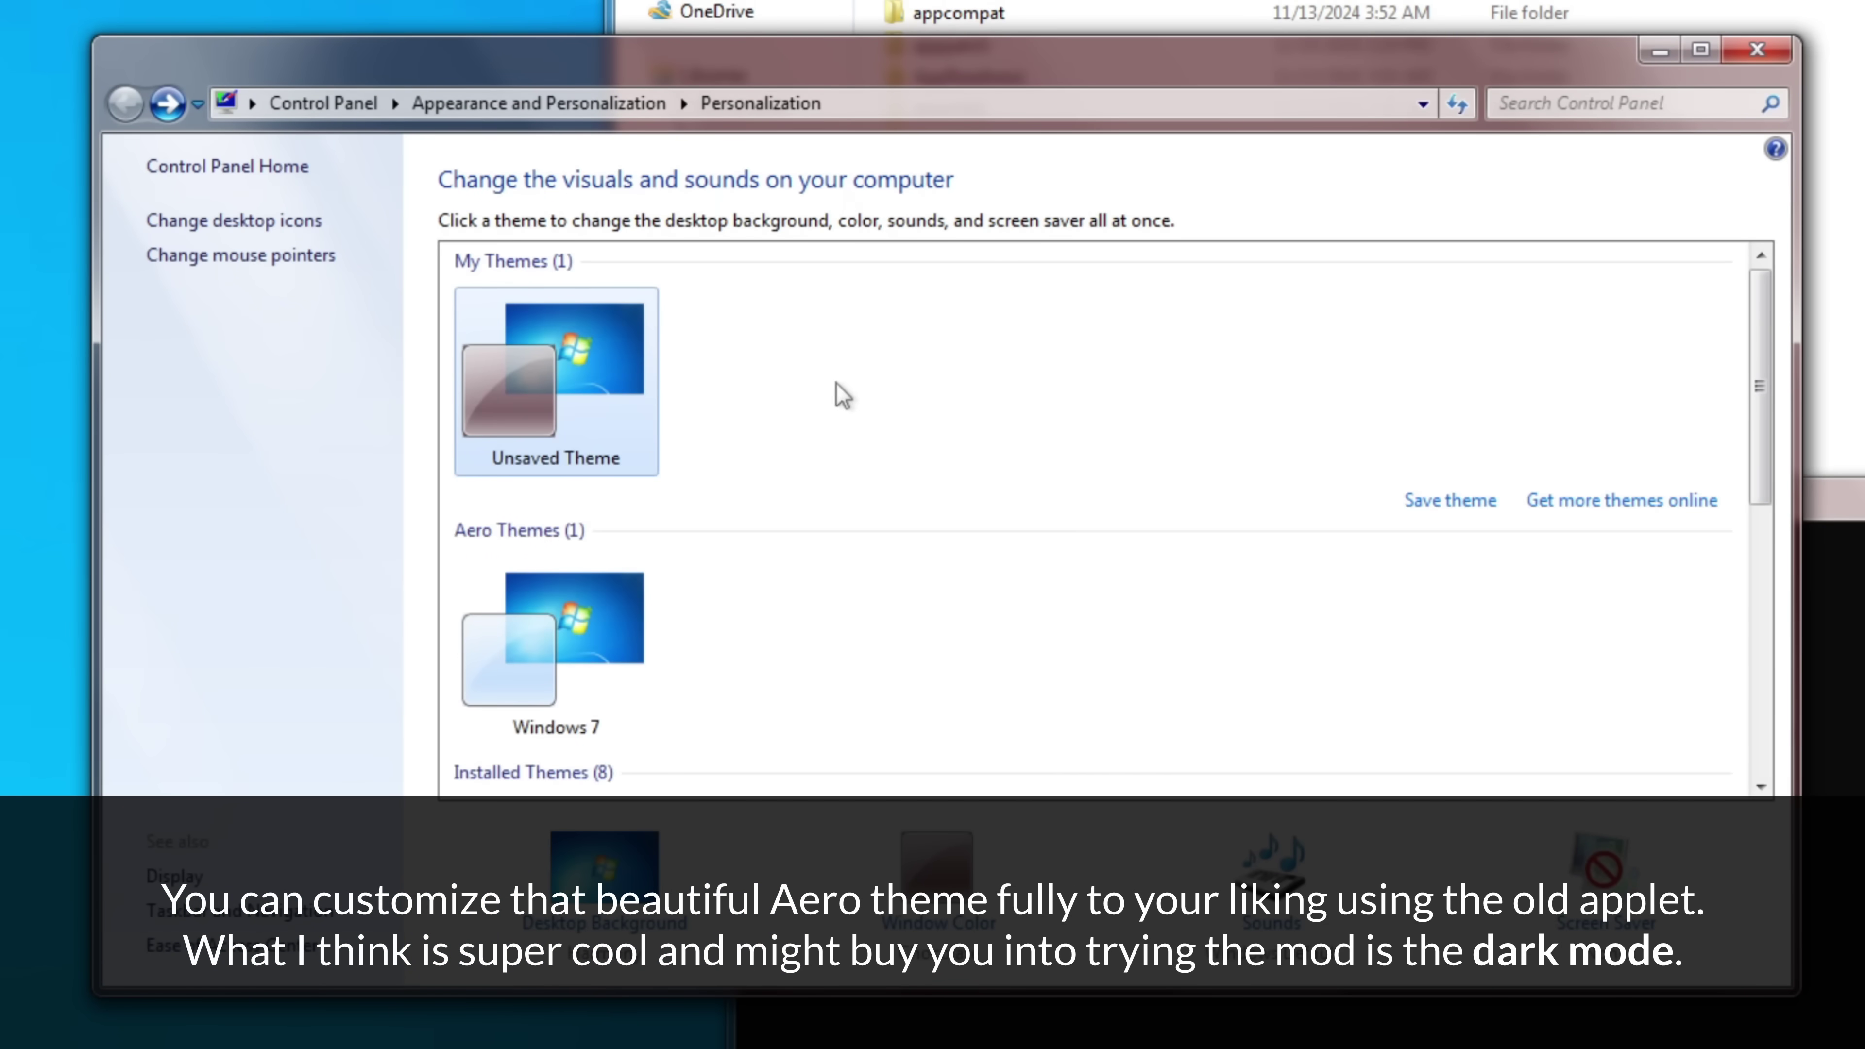
pyautogui.scroll(-5, 1034, 468)
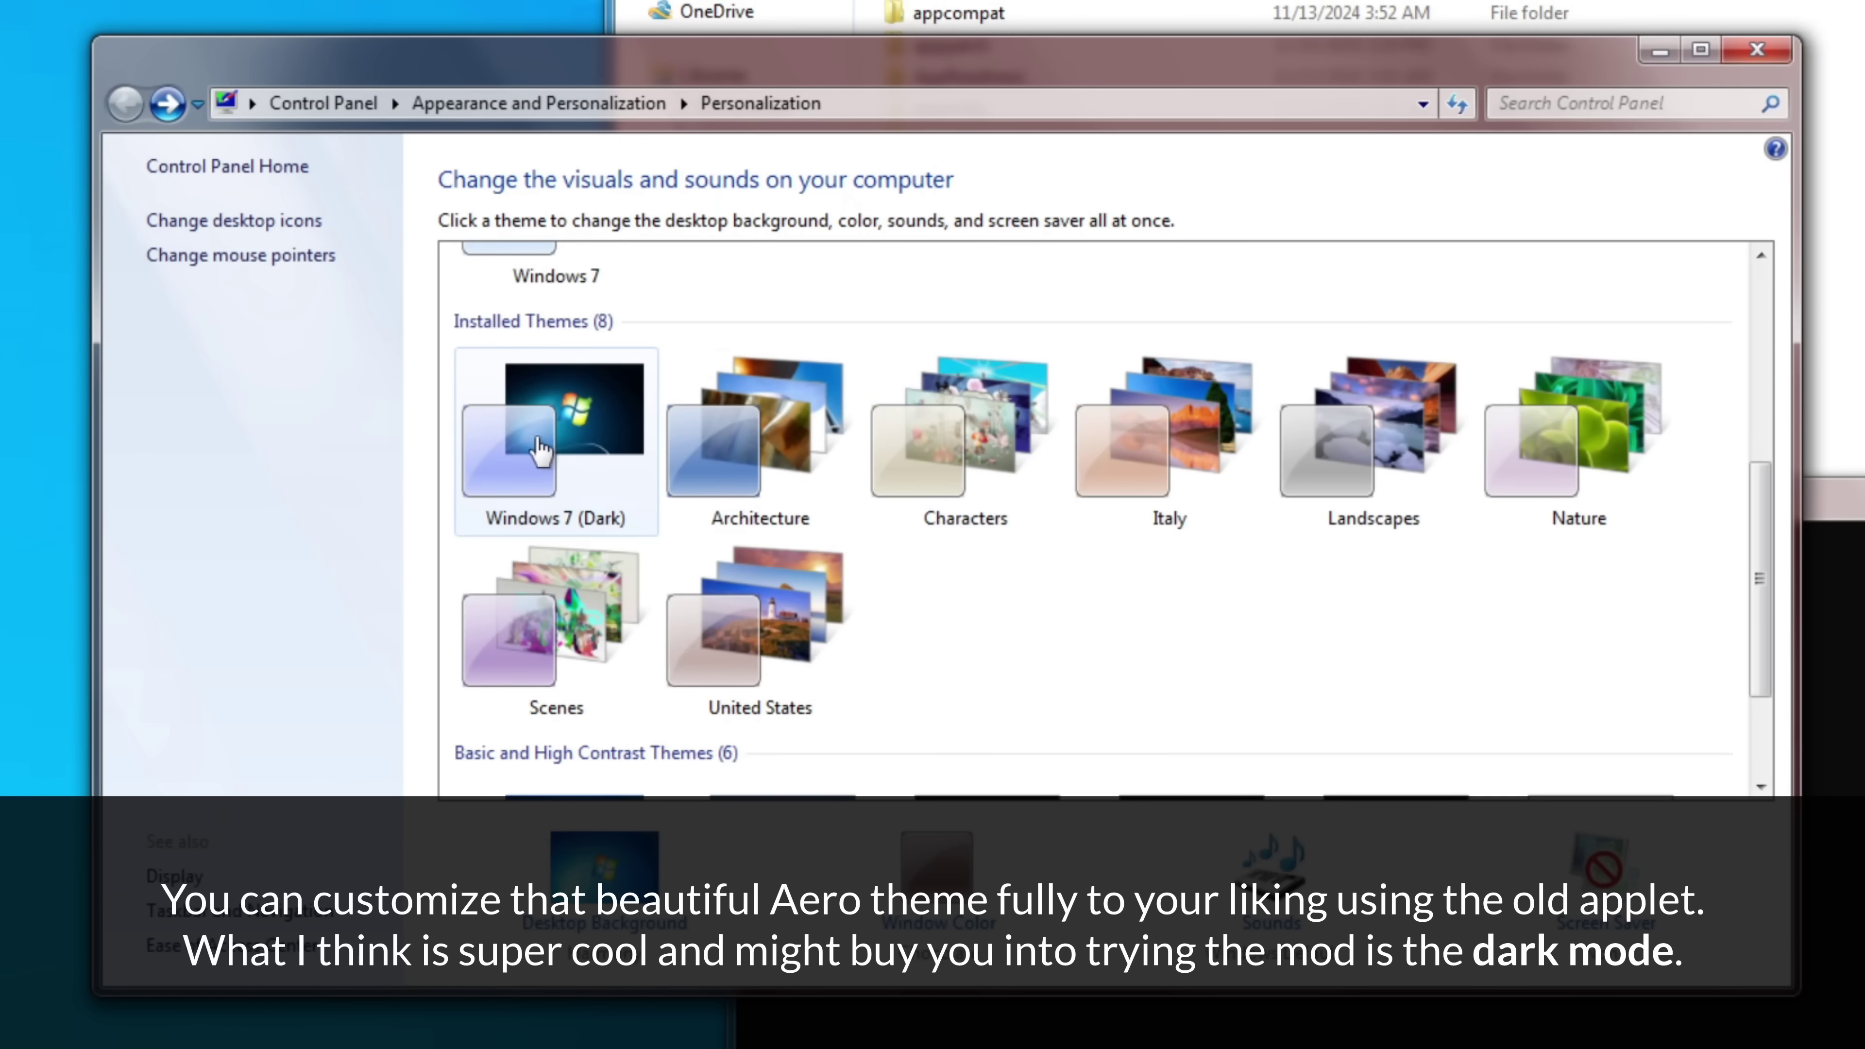
pyautogui.click(536, 463)
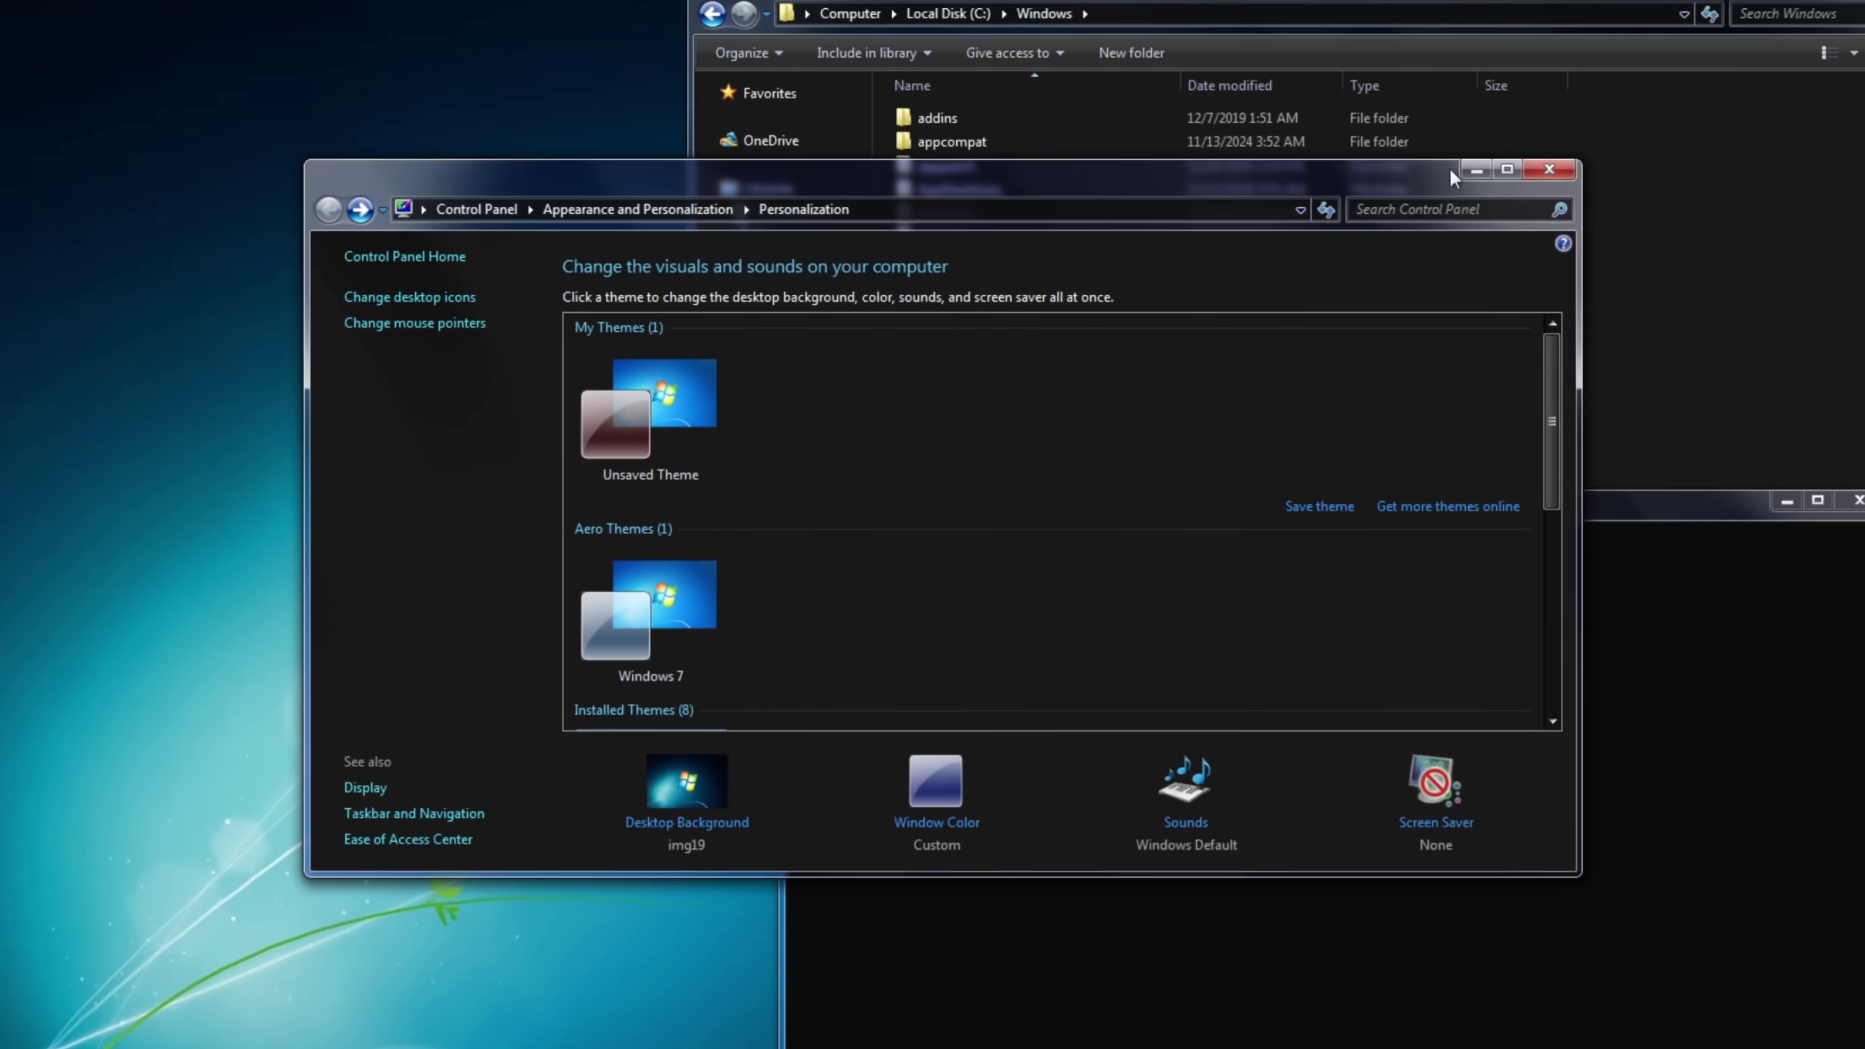
pyautogui.click(1476, 169)
# - Minimize Explorer and the command prompt, and close the About Windows box
pyautogui.click(1733, 50)
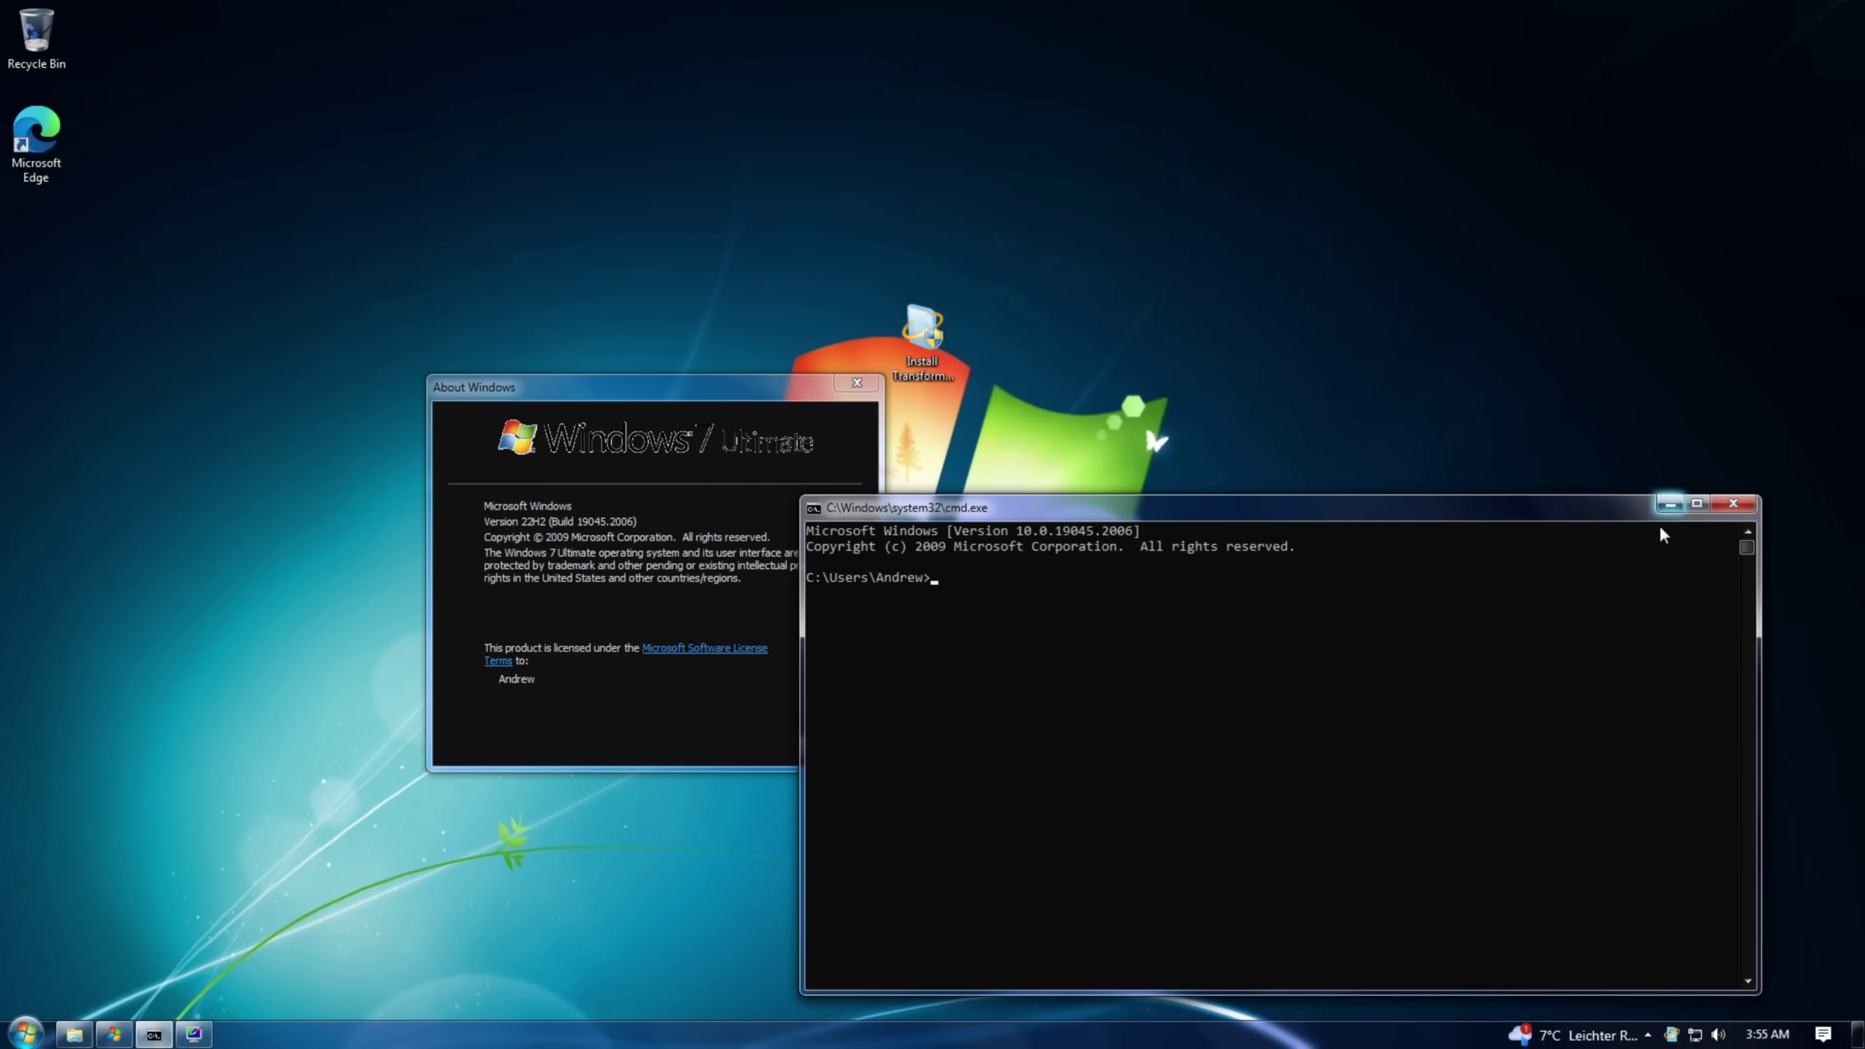
pyautogui.click(767, 759)
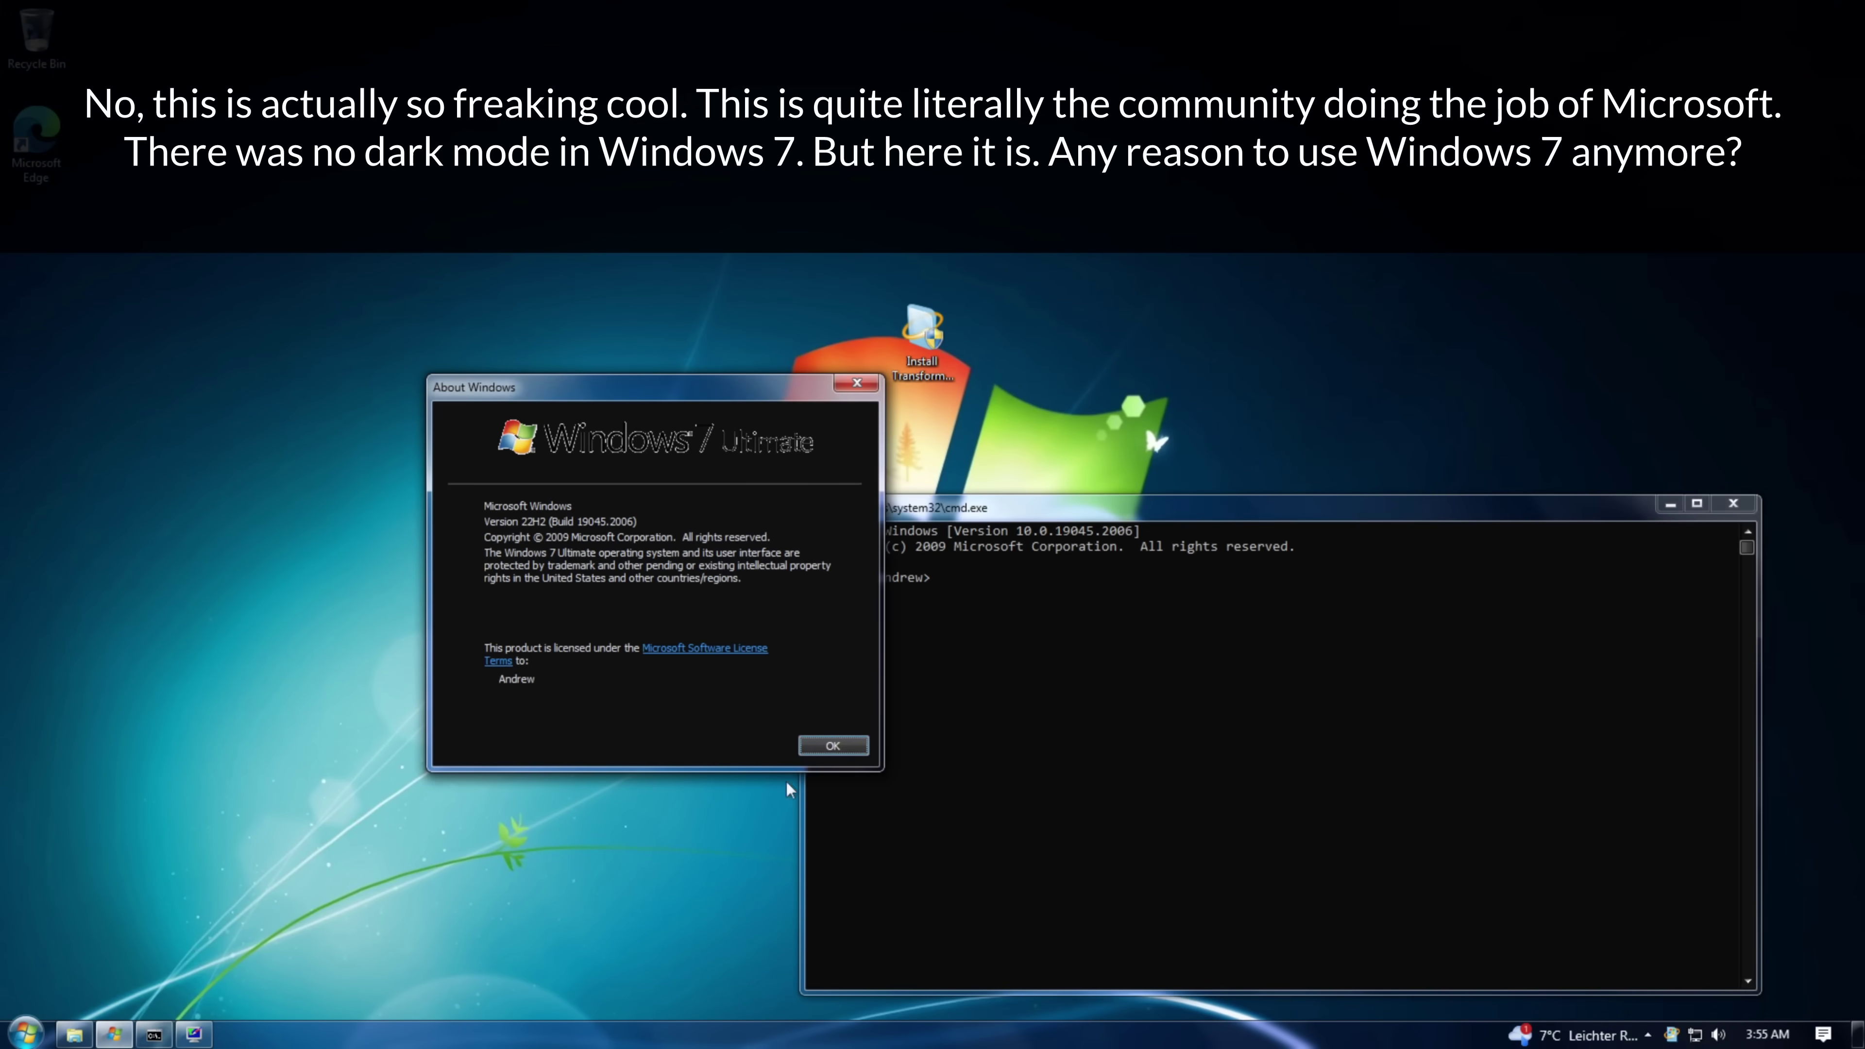
pyautogui.click(832, 746)
pyautogui.click(1671, 504)
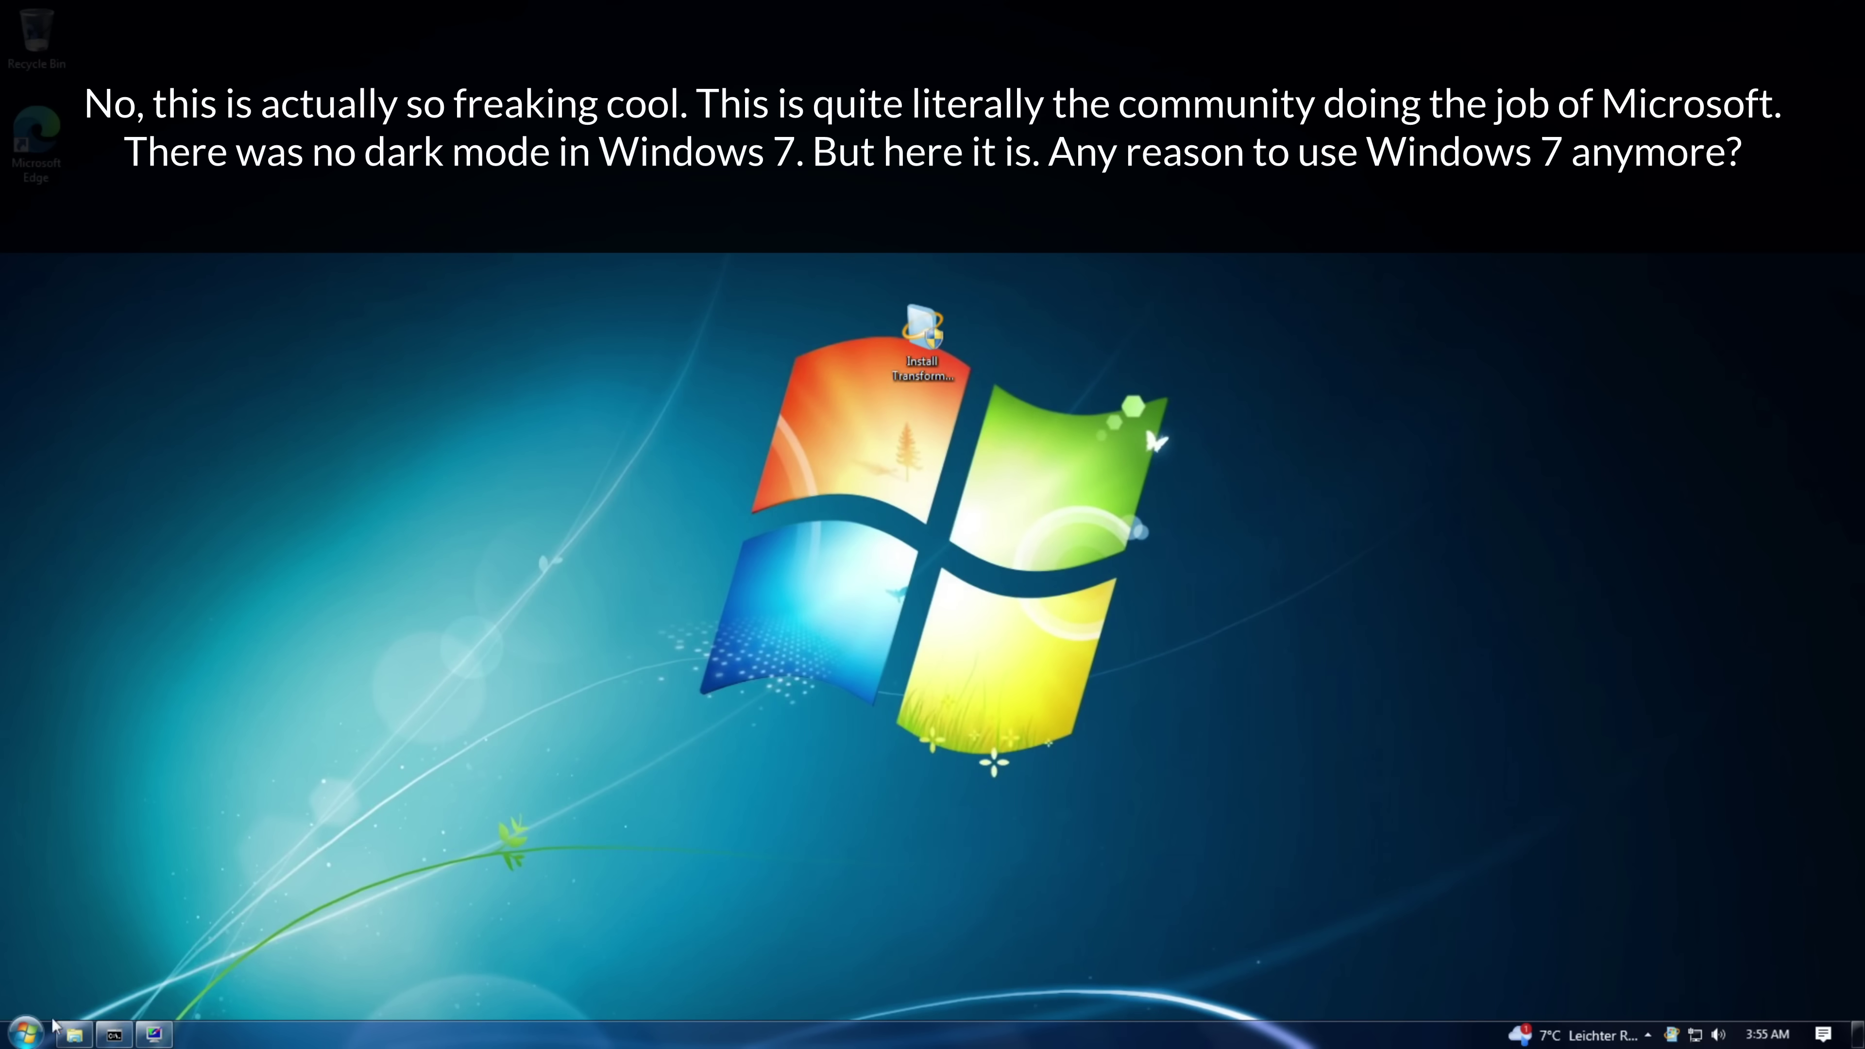
# - Launch Notepad from Windows Accessories and view its About Notepad information
pyautogui.click(26, 1033)
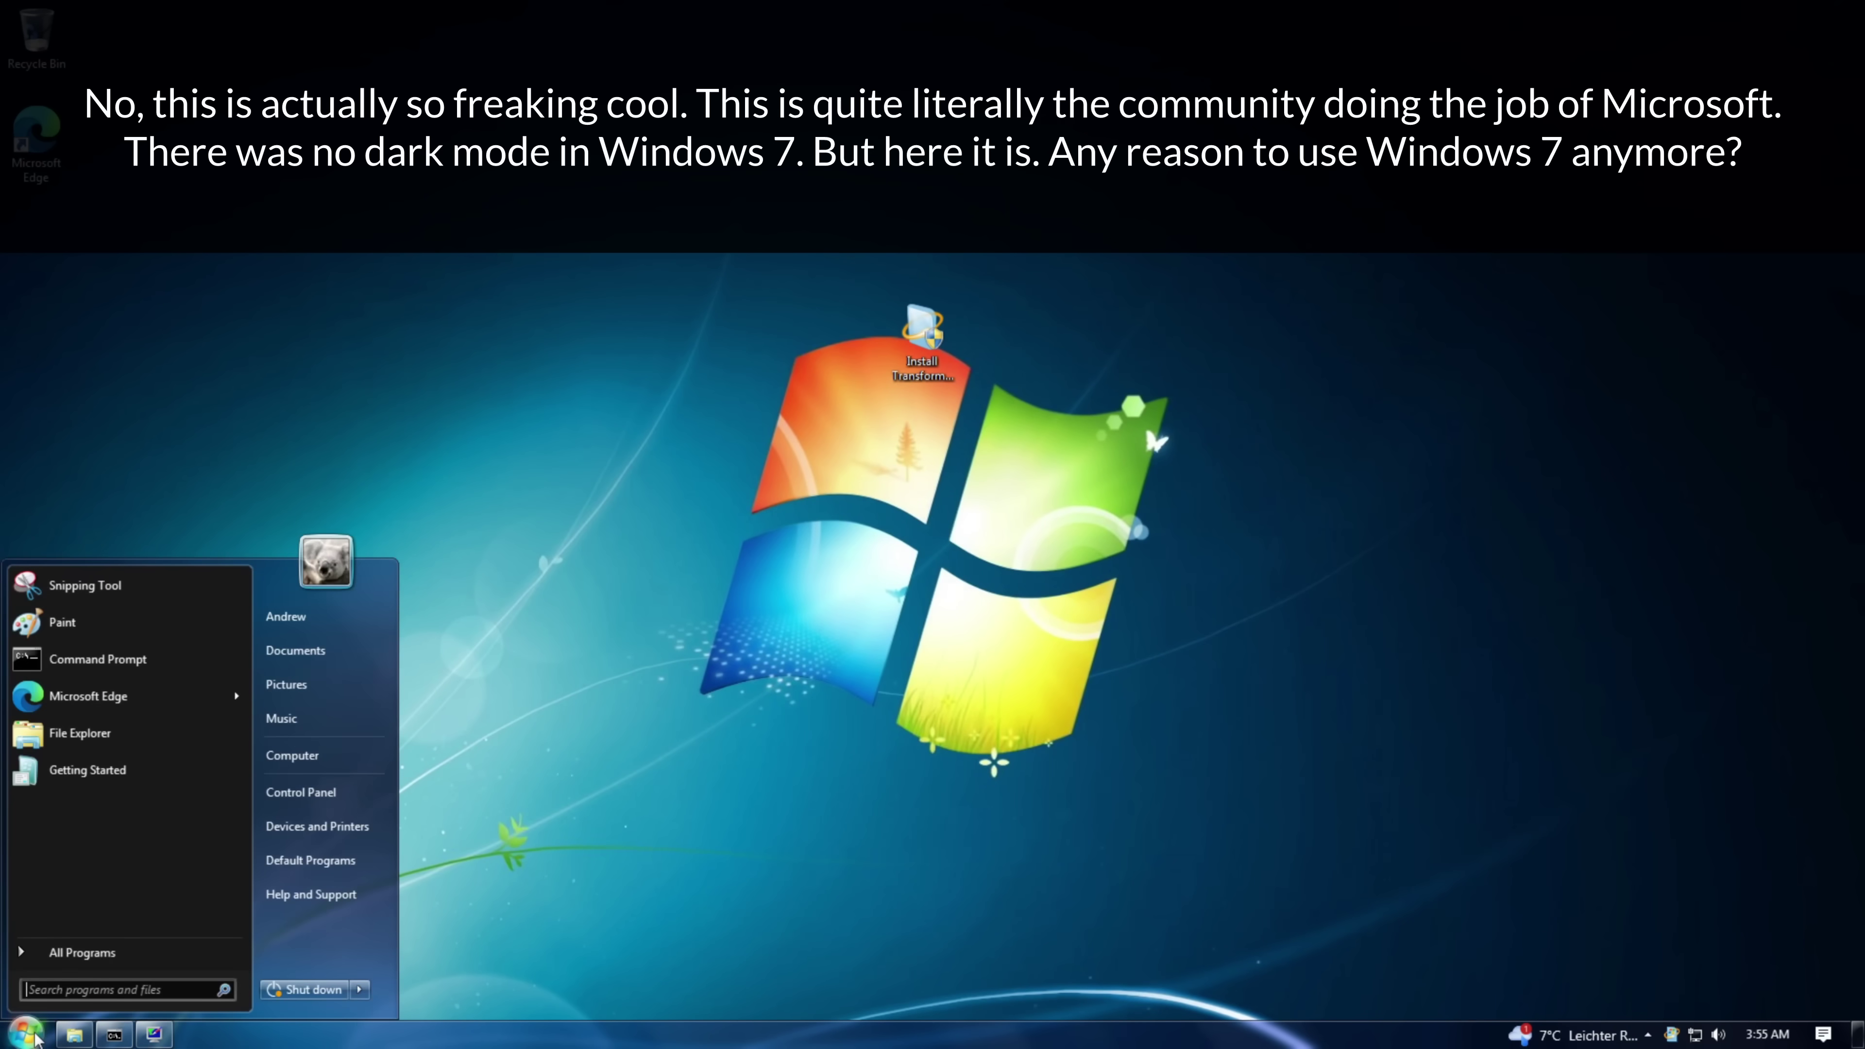
pyautogui.click(91, 952)
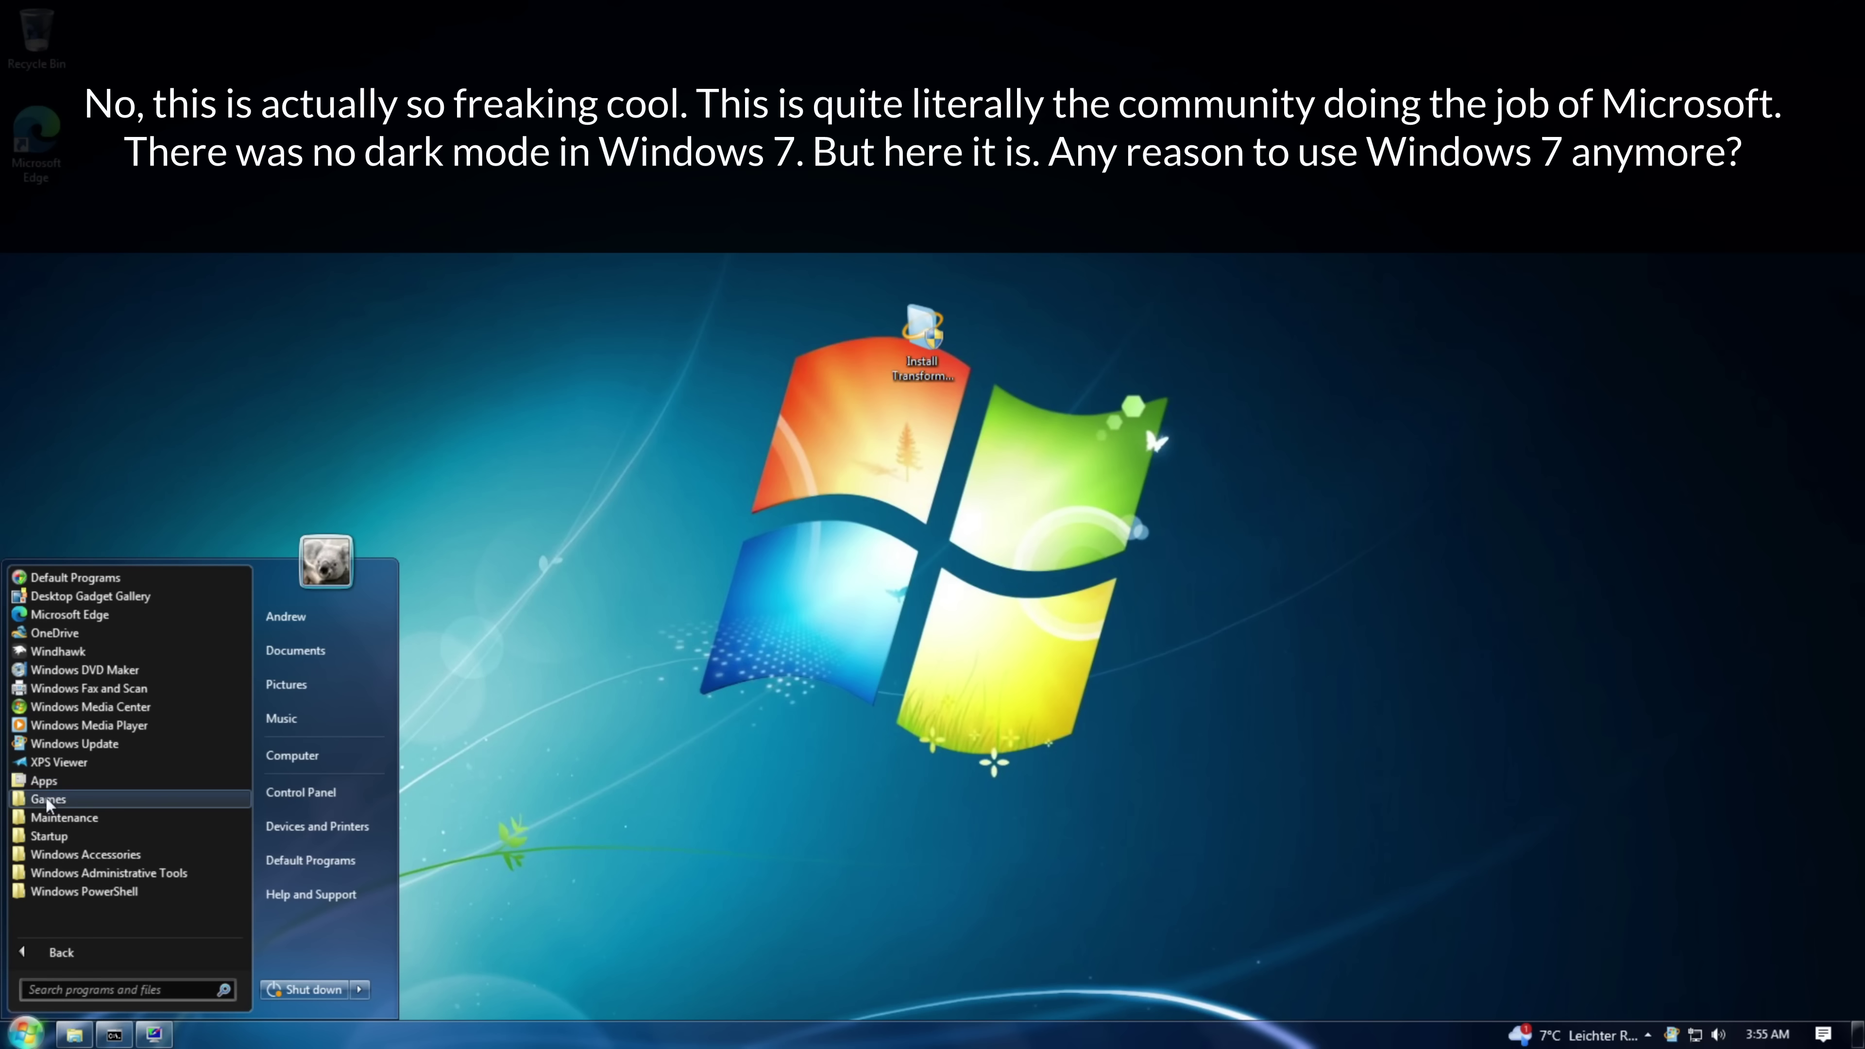
pyautogui.click(50, 855)
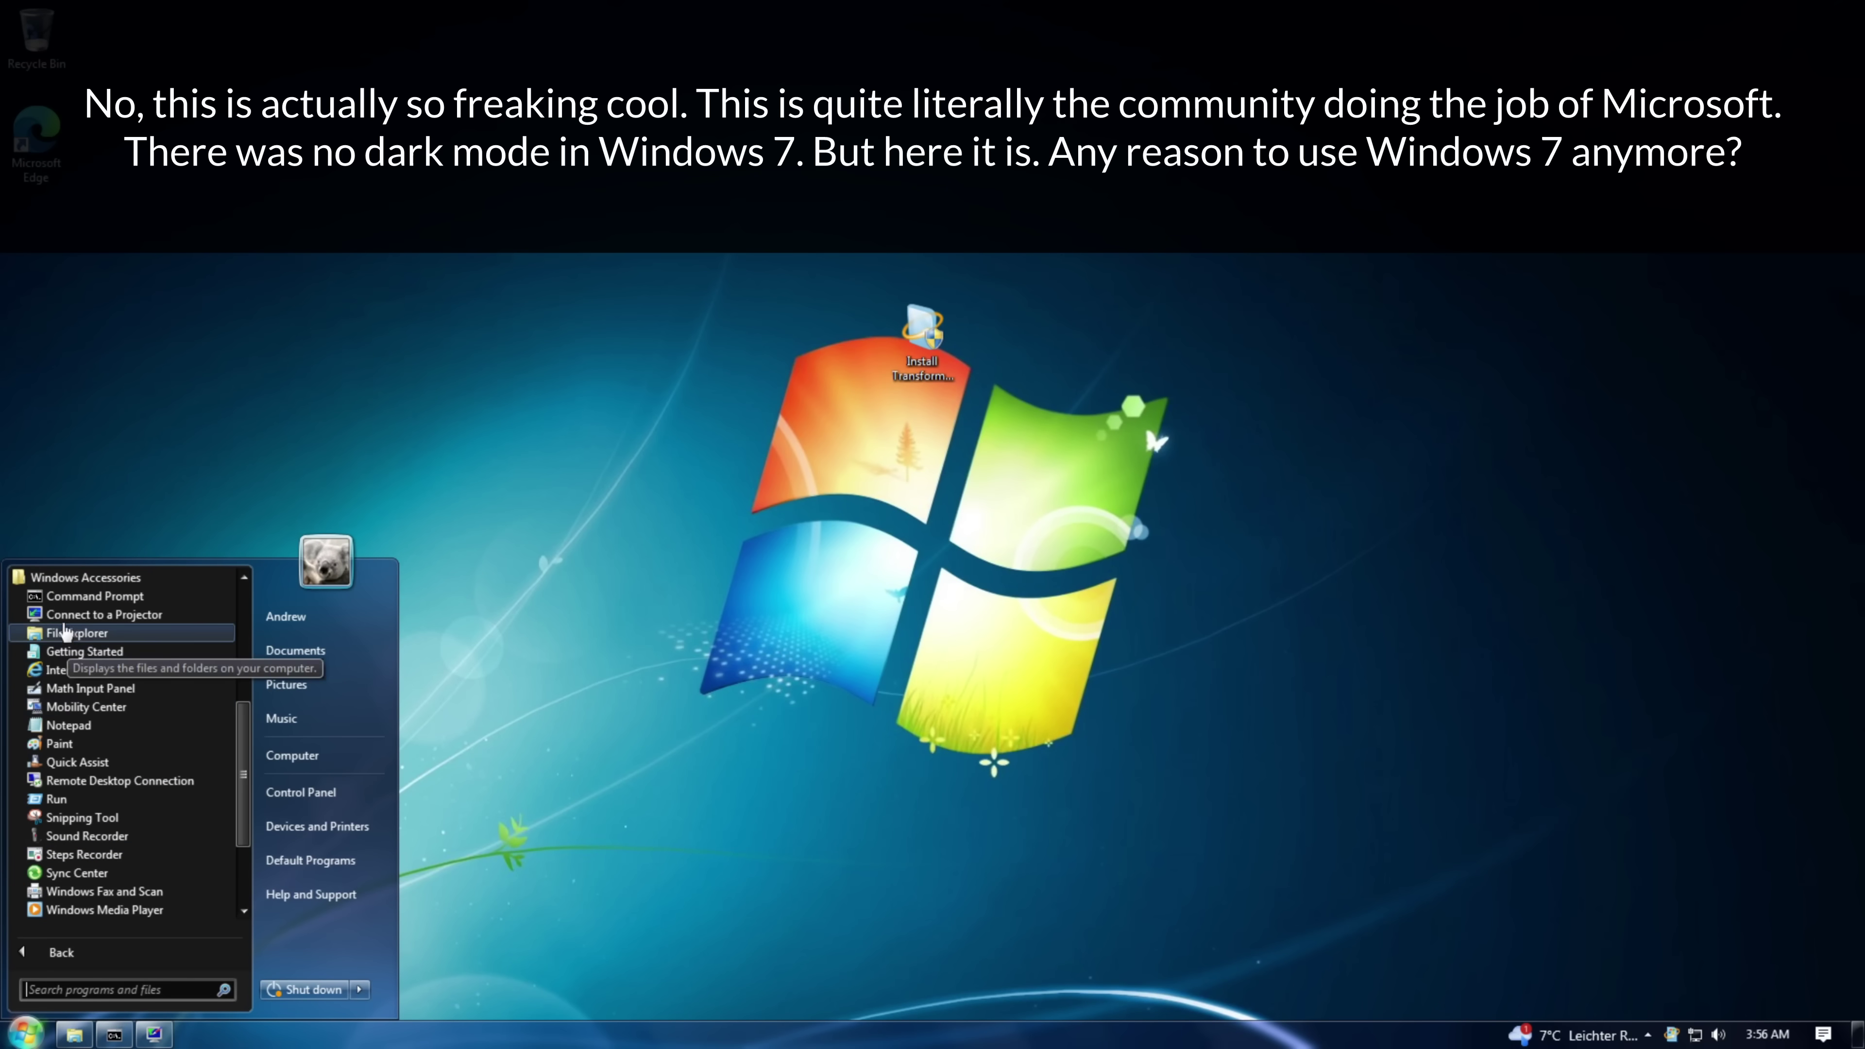
pyautogui.click(66, 725)
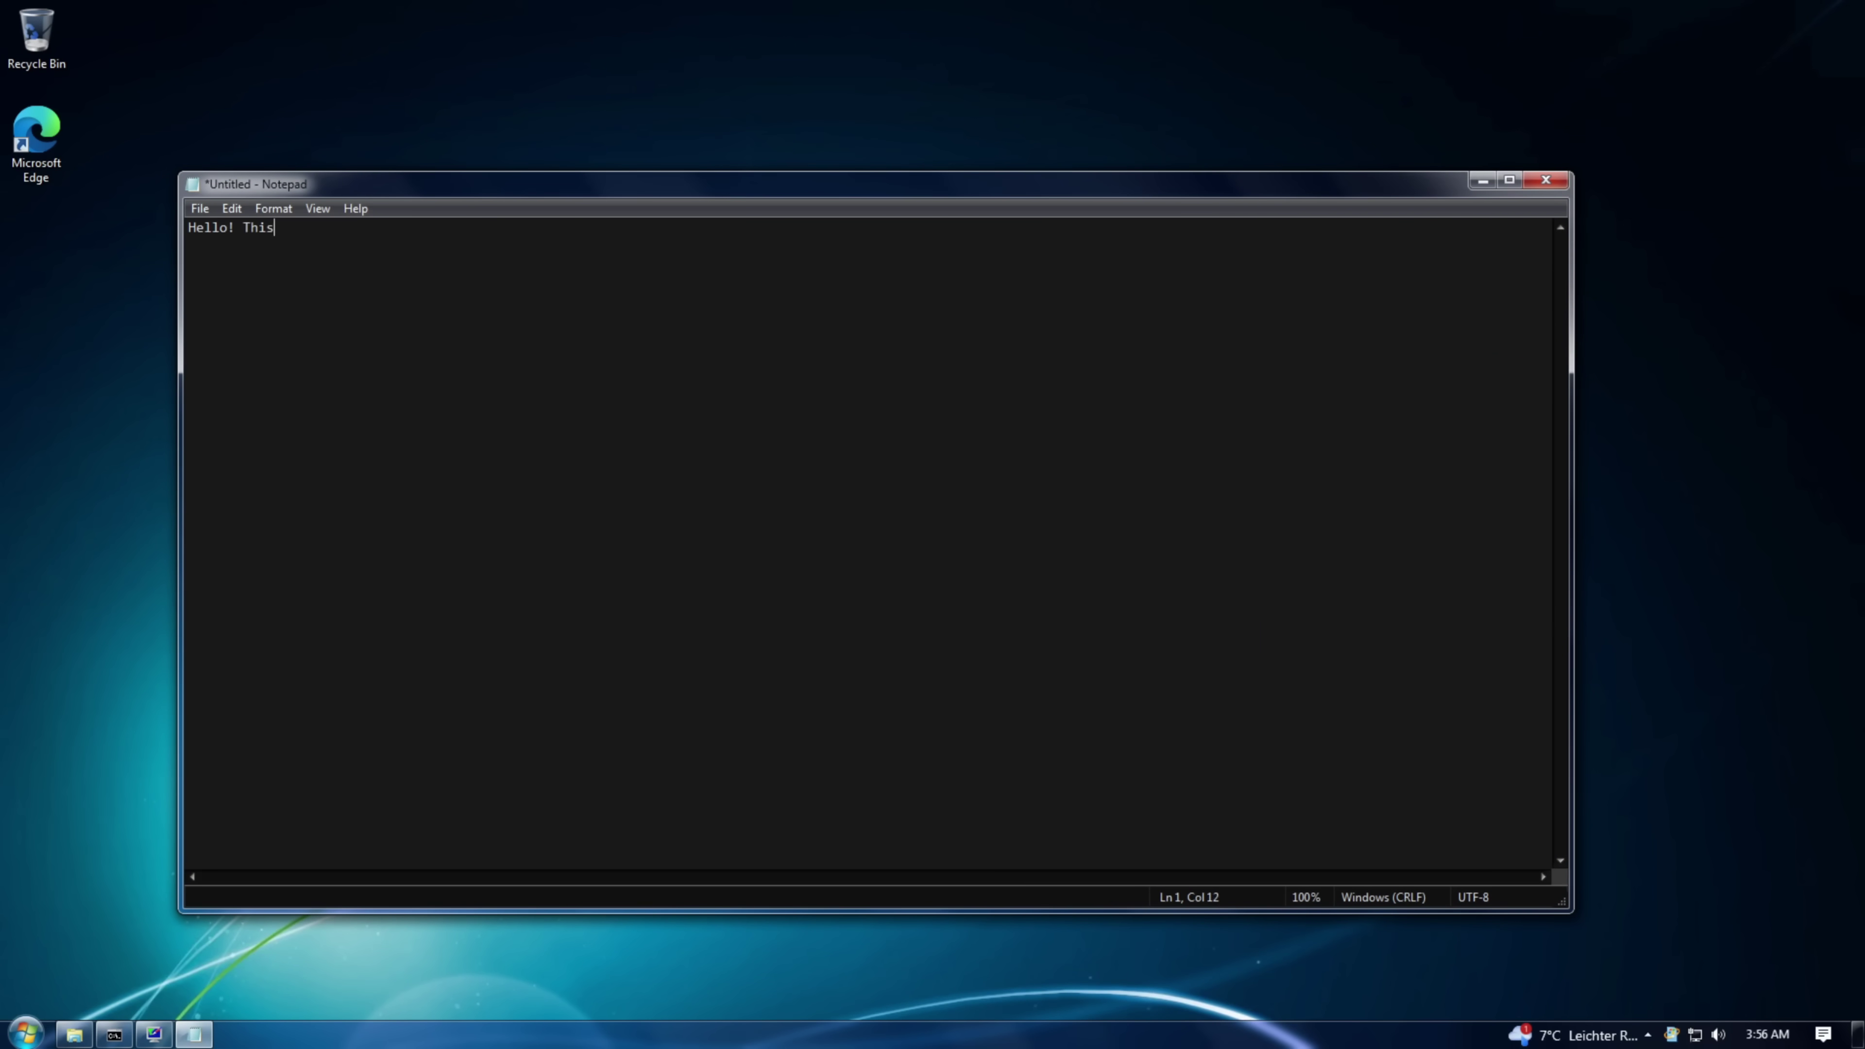
pyautogui.click(354, 209)
pyautogui.click(384, 282)
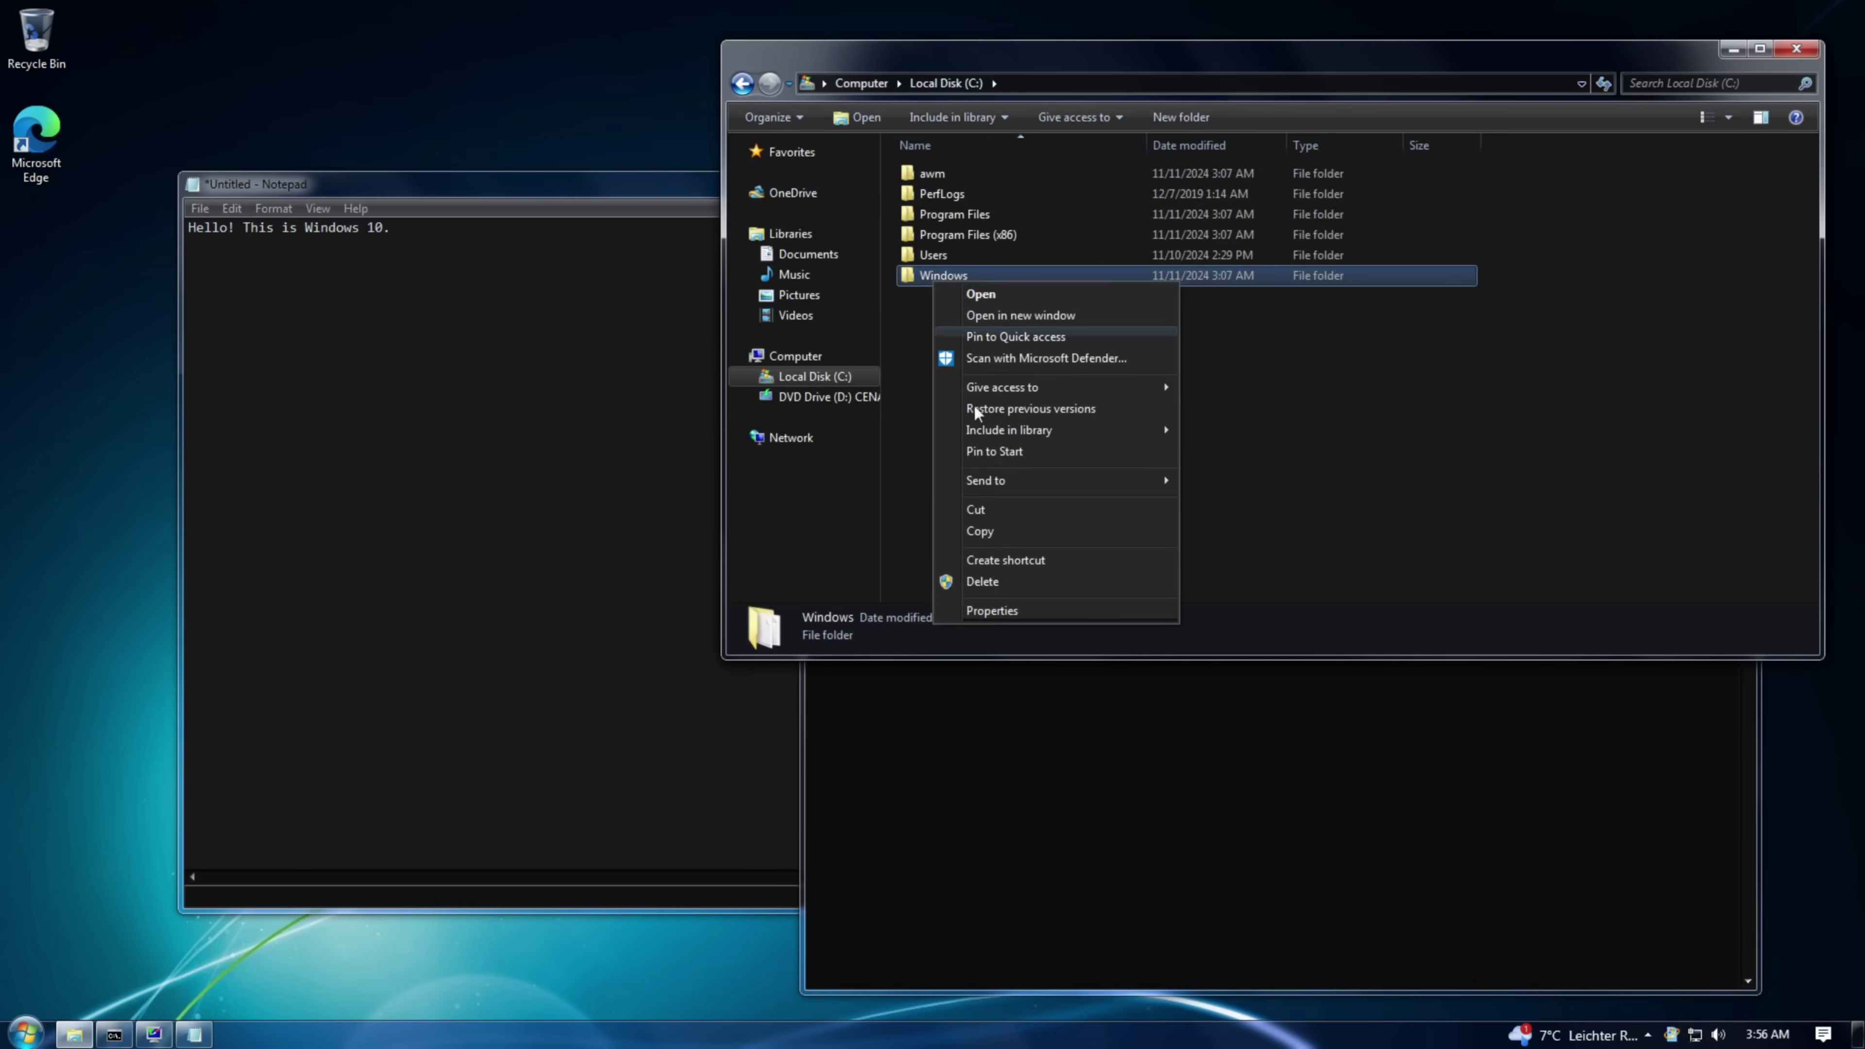
# - Open the Windows folder properties, then Control Panel's System page with items as small icons
pyautogui.click(984, 608)
pyautogui.click(321, 805)
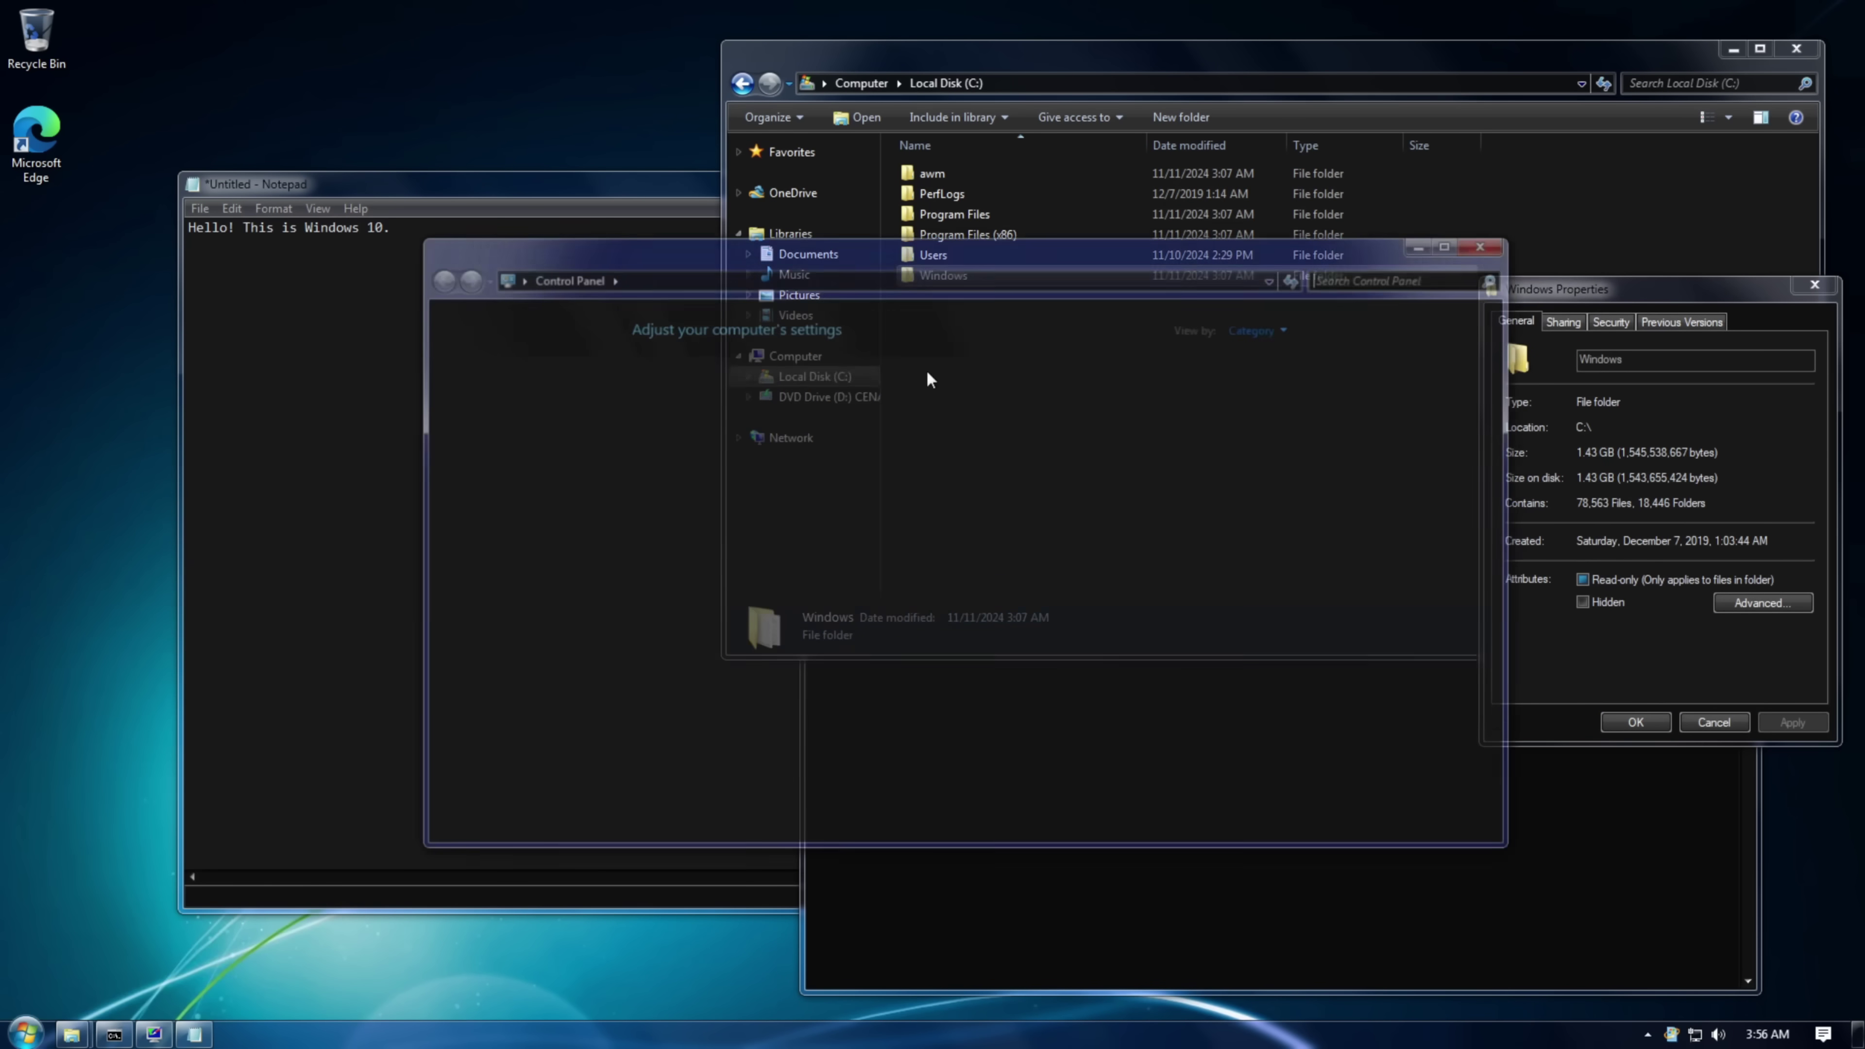
pyautogui.click(984, 393)
pyautogui.click(1065, 470)
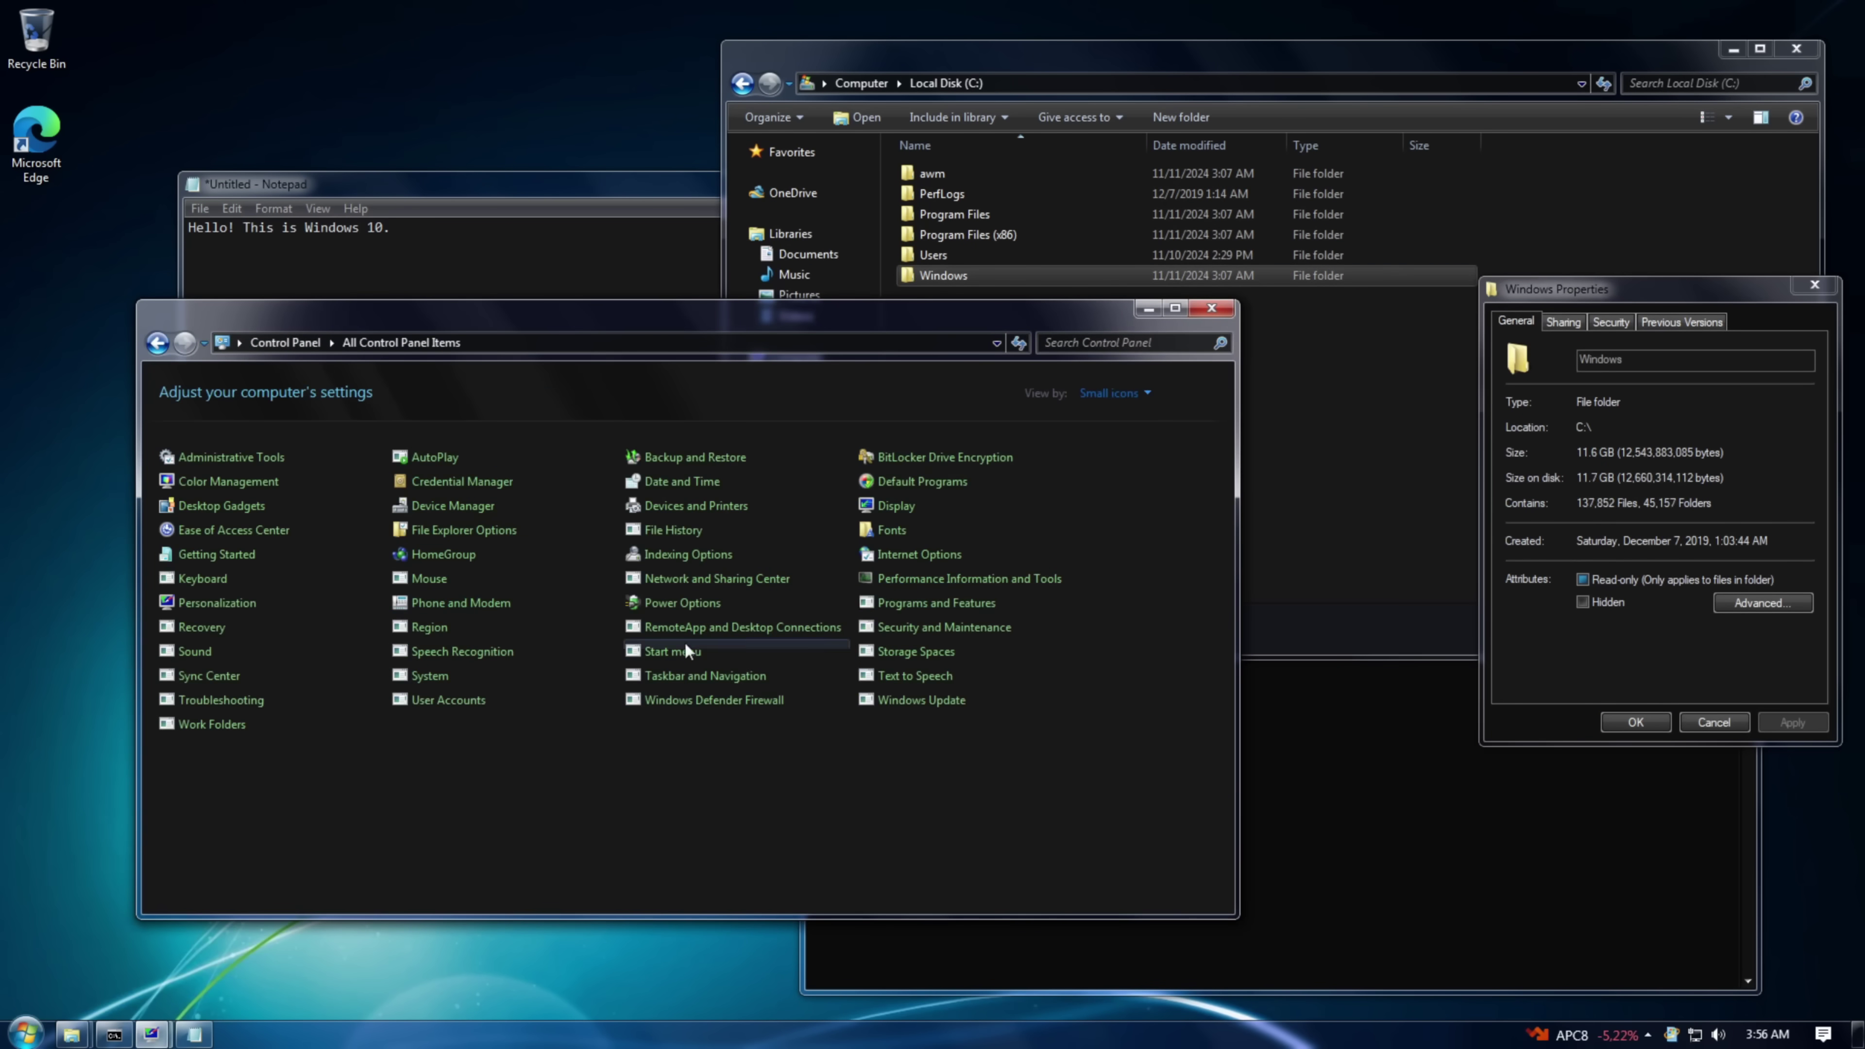
pyautogui.click(939, 464)
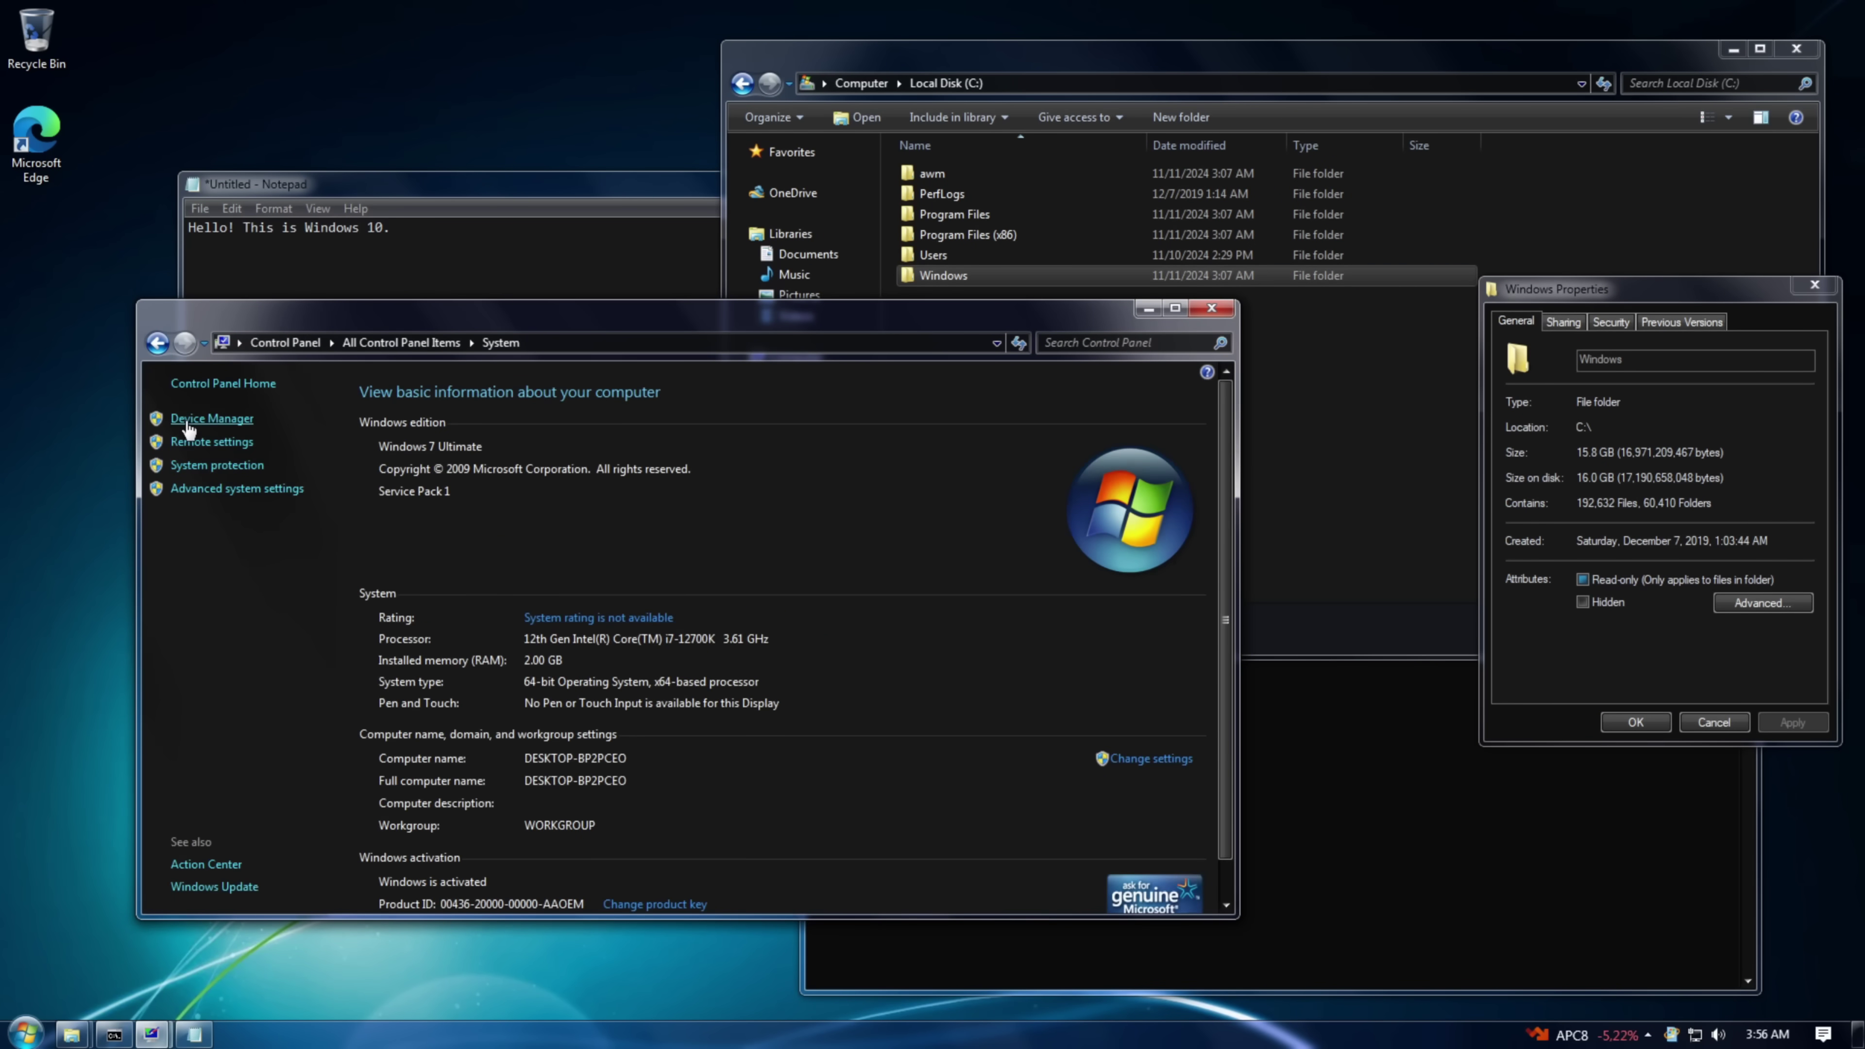
# - Open Device Manager, view its About box, and expand Human Interface Devices
pyautogui.press('Return')
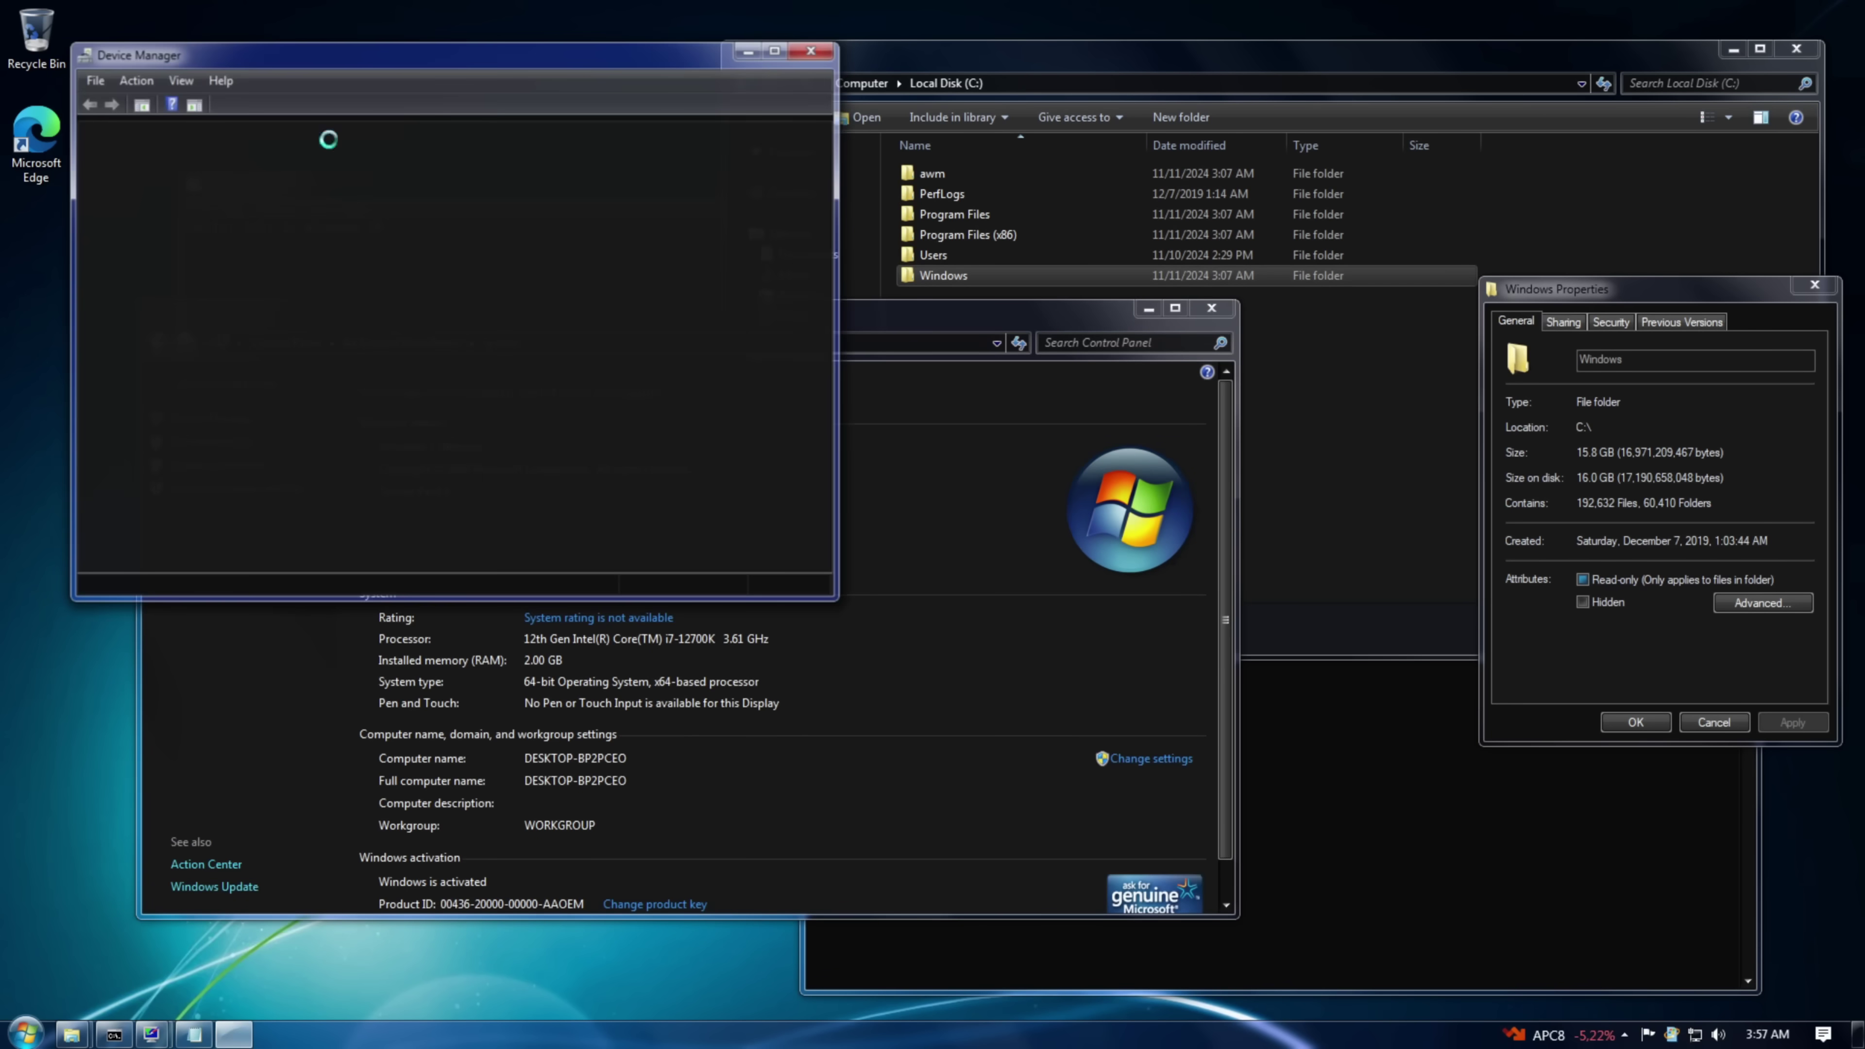
pyautogui.click(718, 214)
pyautogui.click(797, 308)
pyautogui.click(1062, 546)
pyautogui.doubleClick(690, 385)
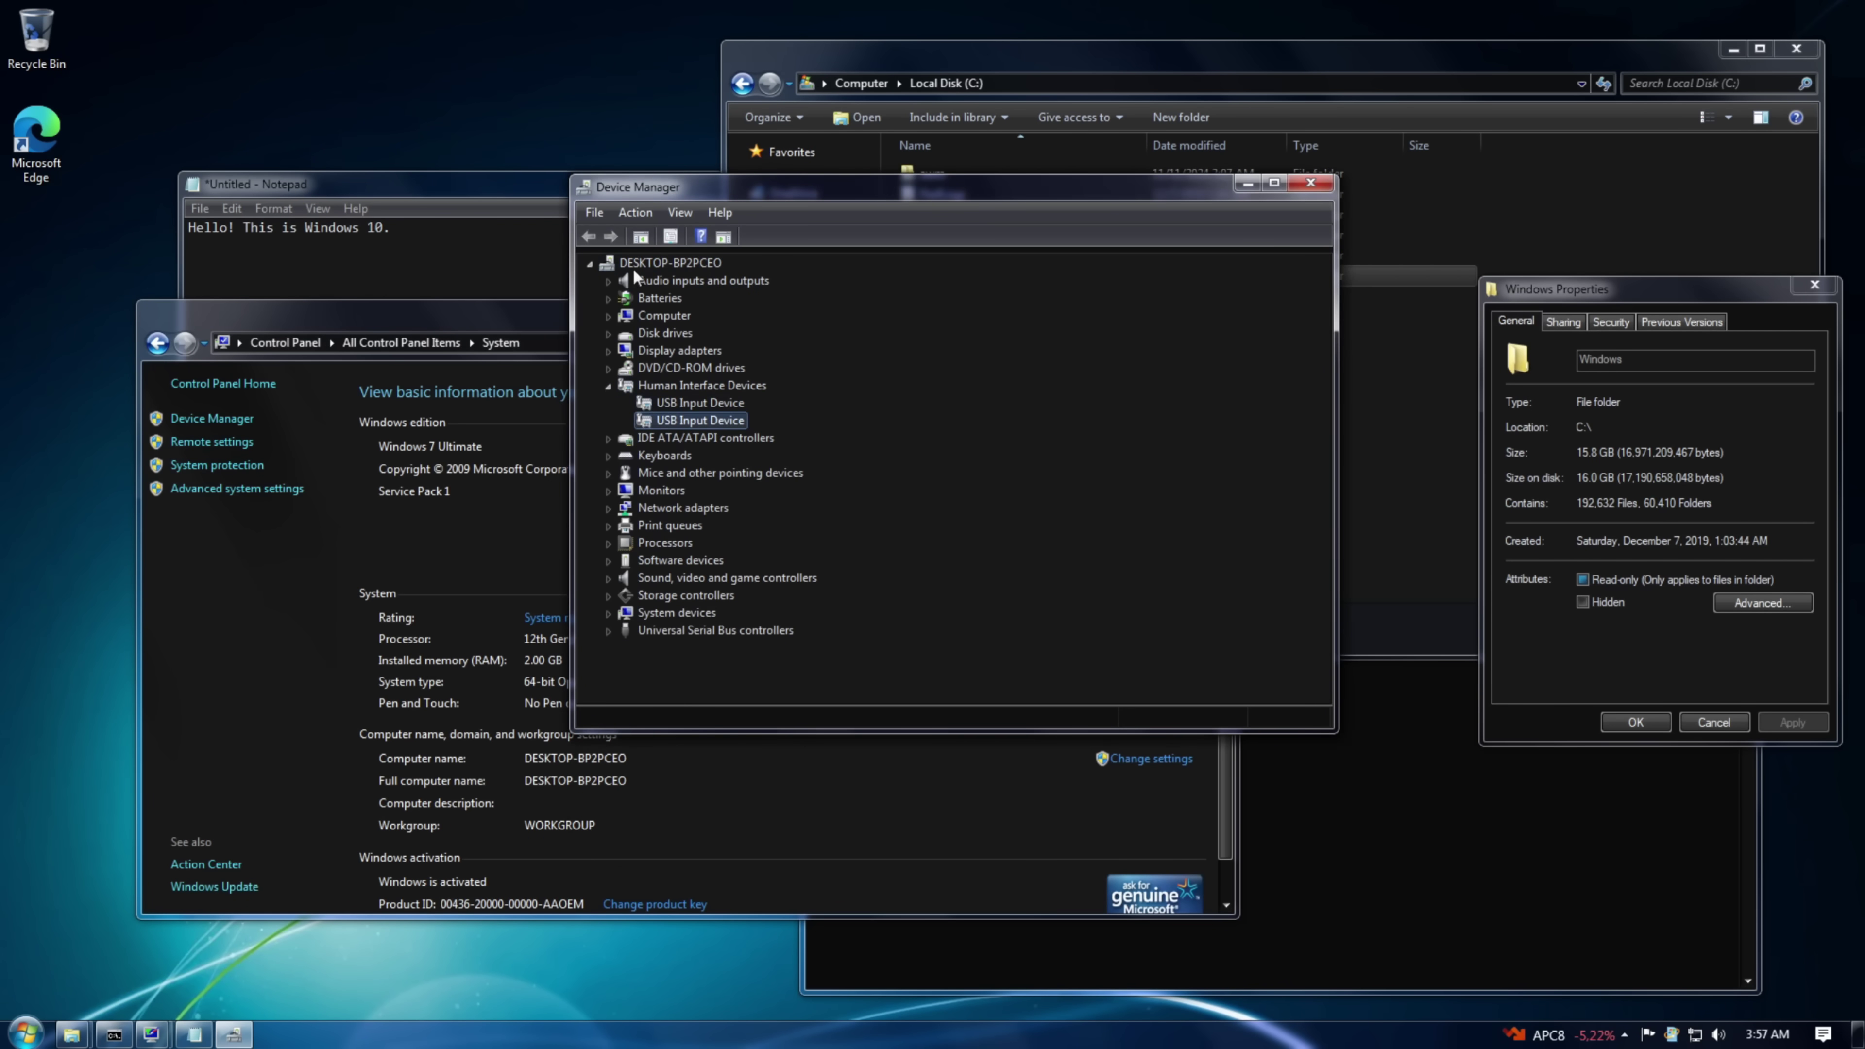
pyautogui.click(635, 237)
pyautogui.click(1028, 666)
# - Launch Windows DVD Maker from All Programs and cancel out of it
pyautogui.click(24, 1034)
pyautogui.click(73, 959)
pyautogui.click(73, 670)
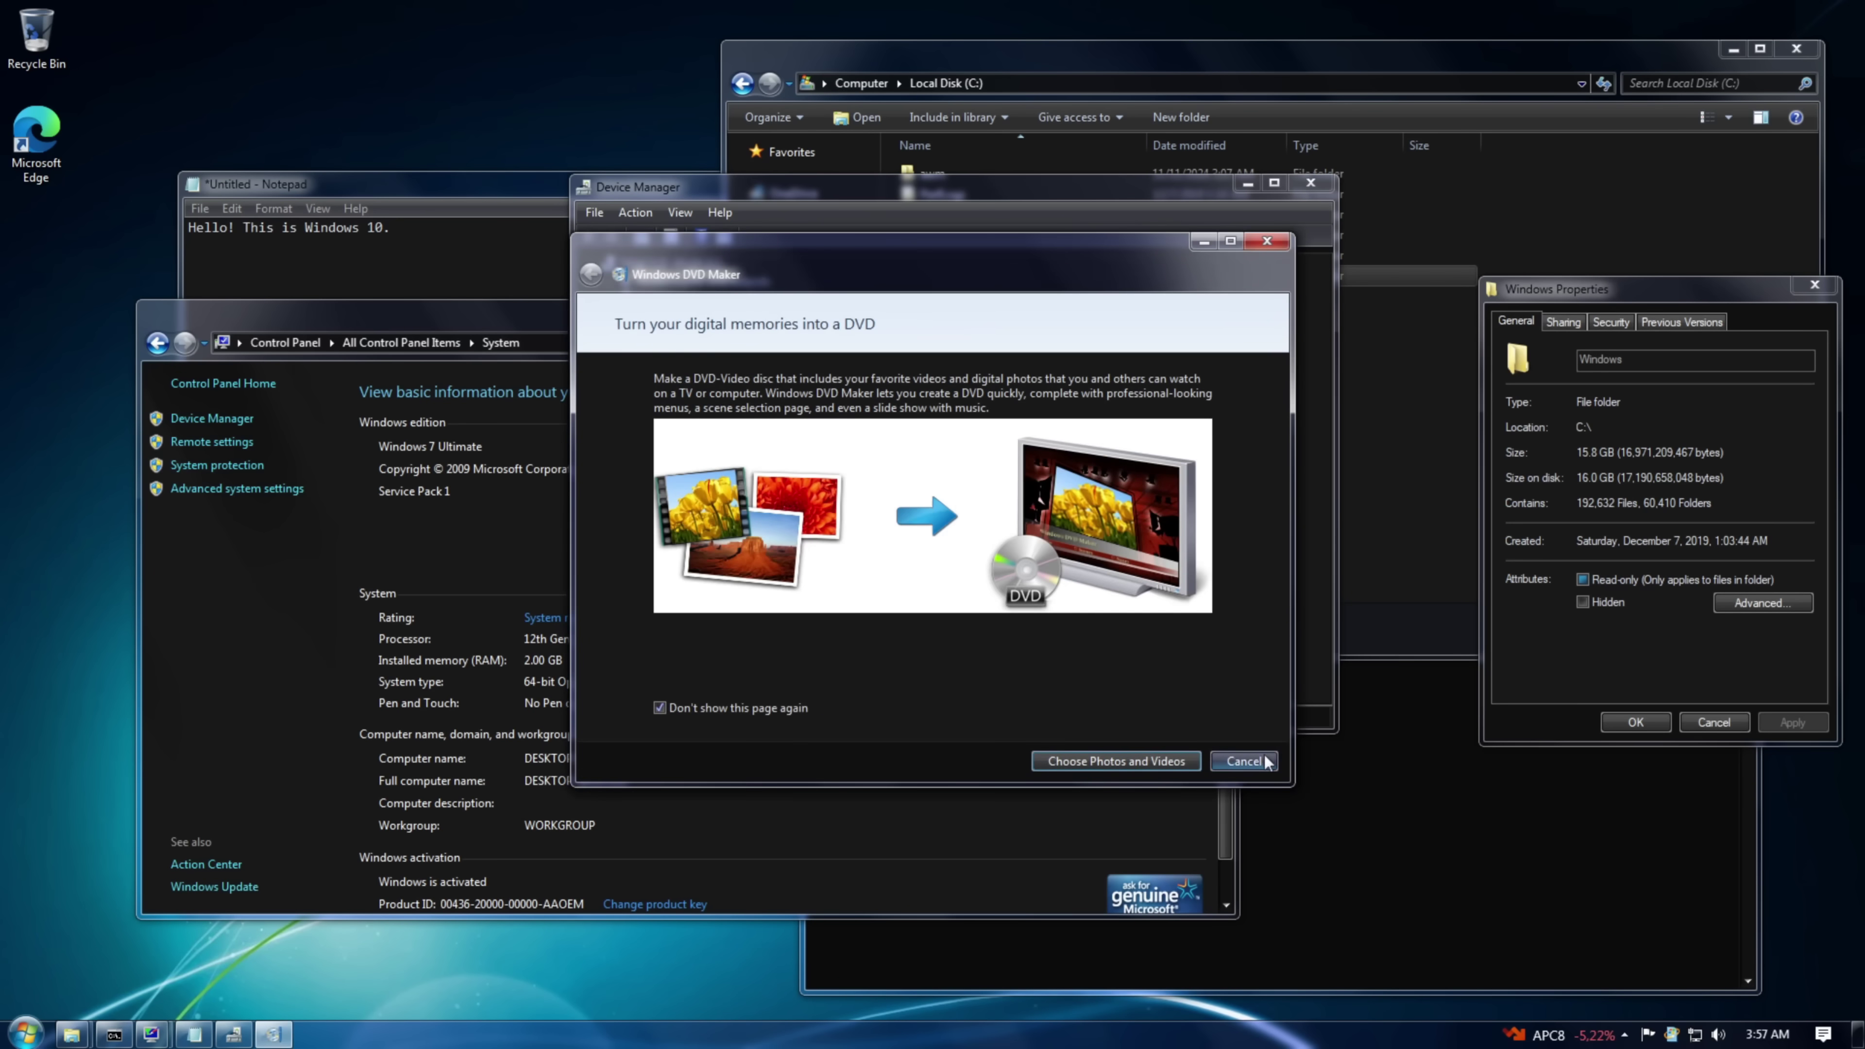
pyautogui.click(1265, 762)
# - Add the Clock, CPU Meter and Calendar gadgets to the desktop from the Gadget Gallery
pyautogui.press('super')
pyautogui.click(73, 953)
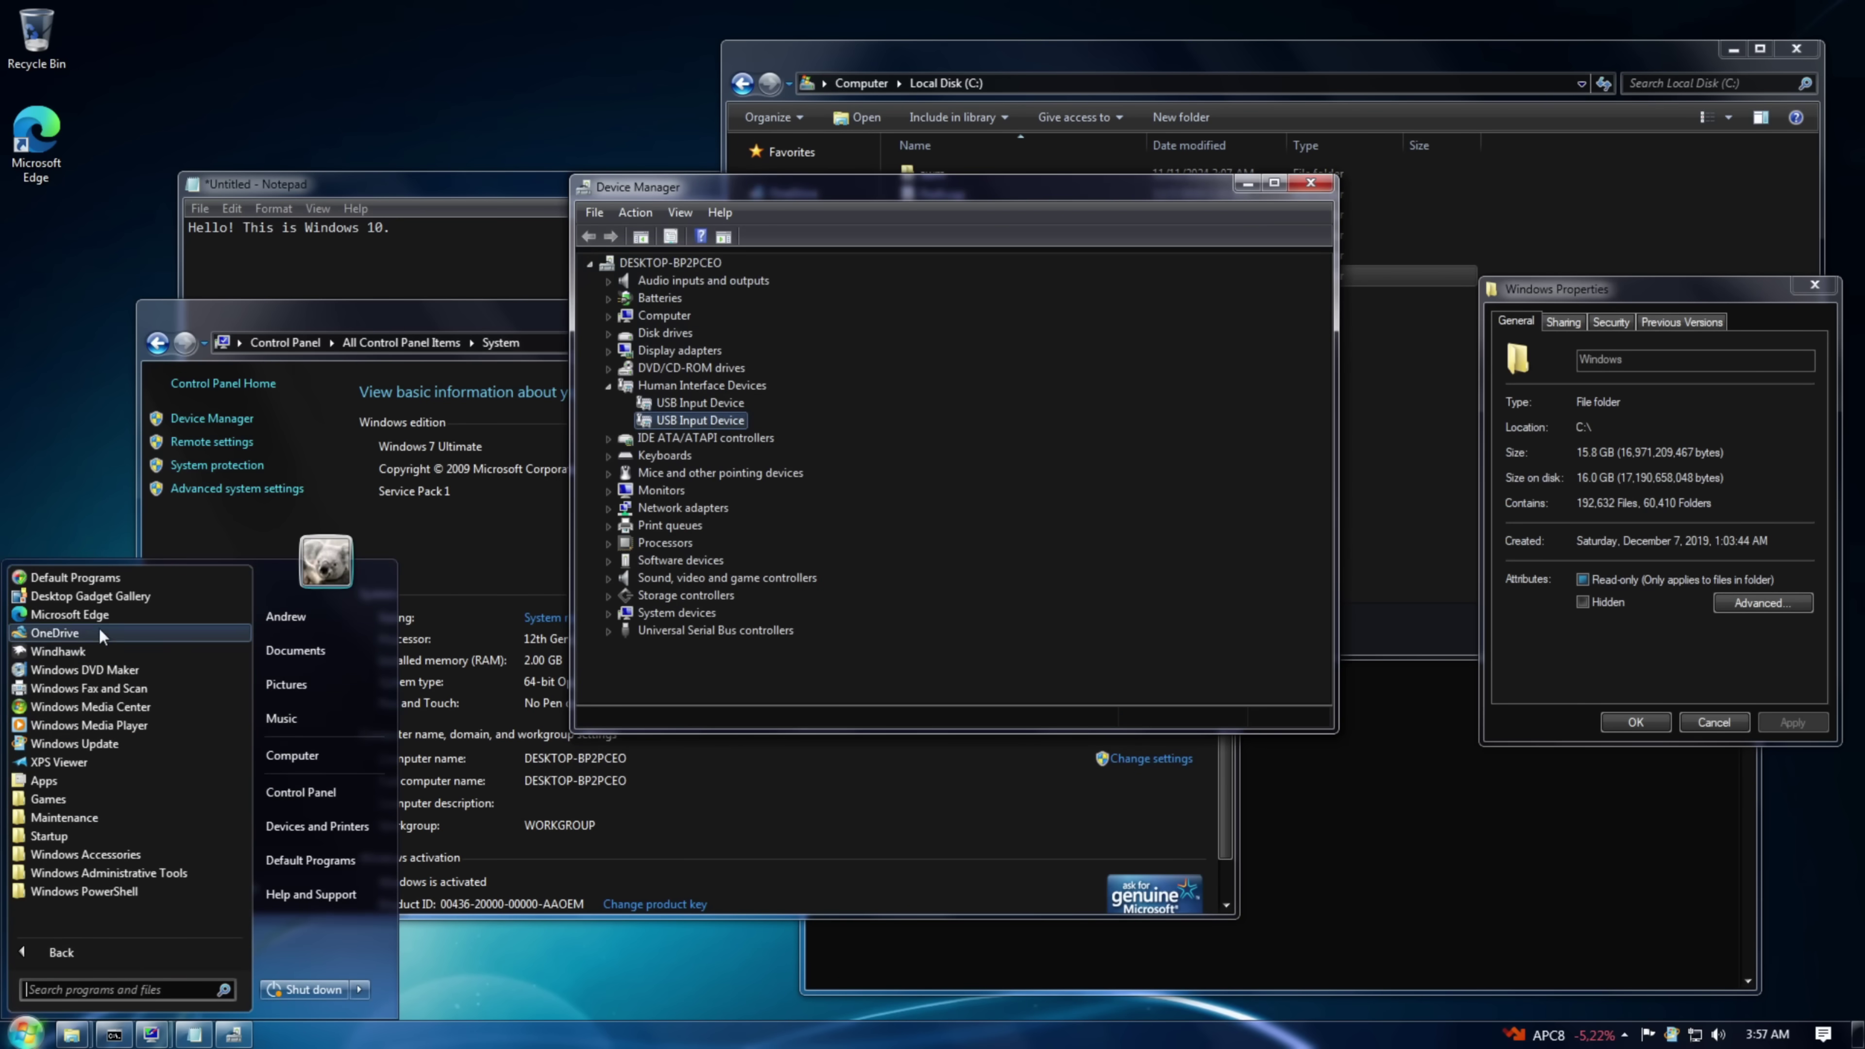
pyautogui.click(80, 596)
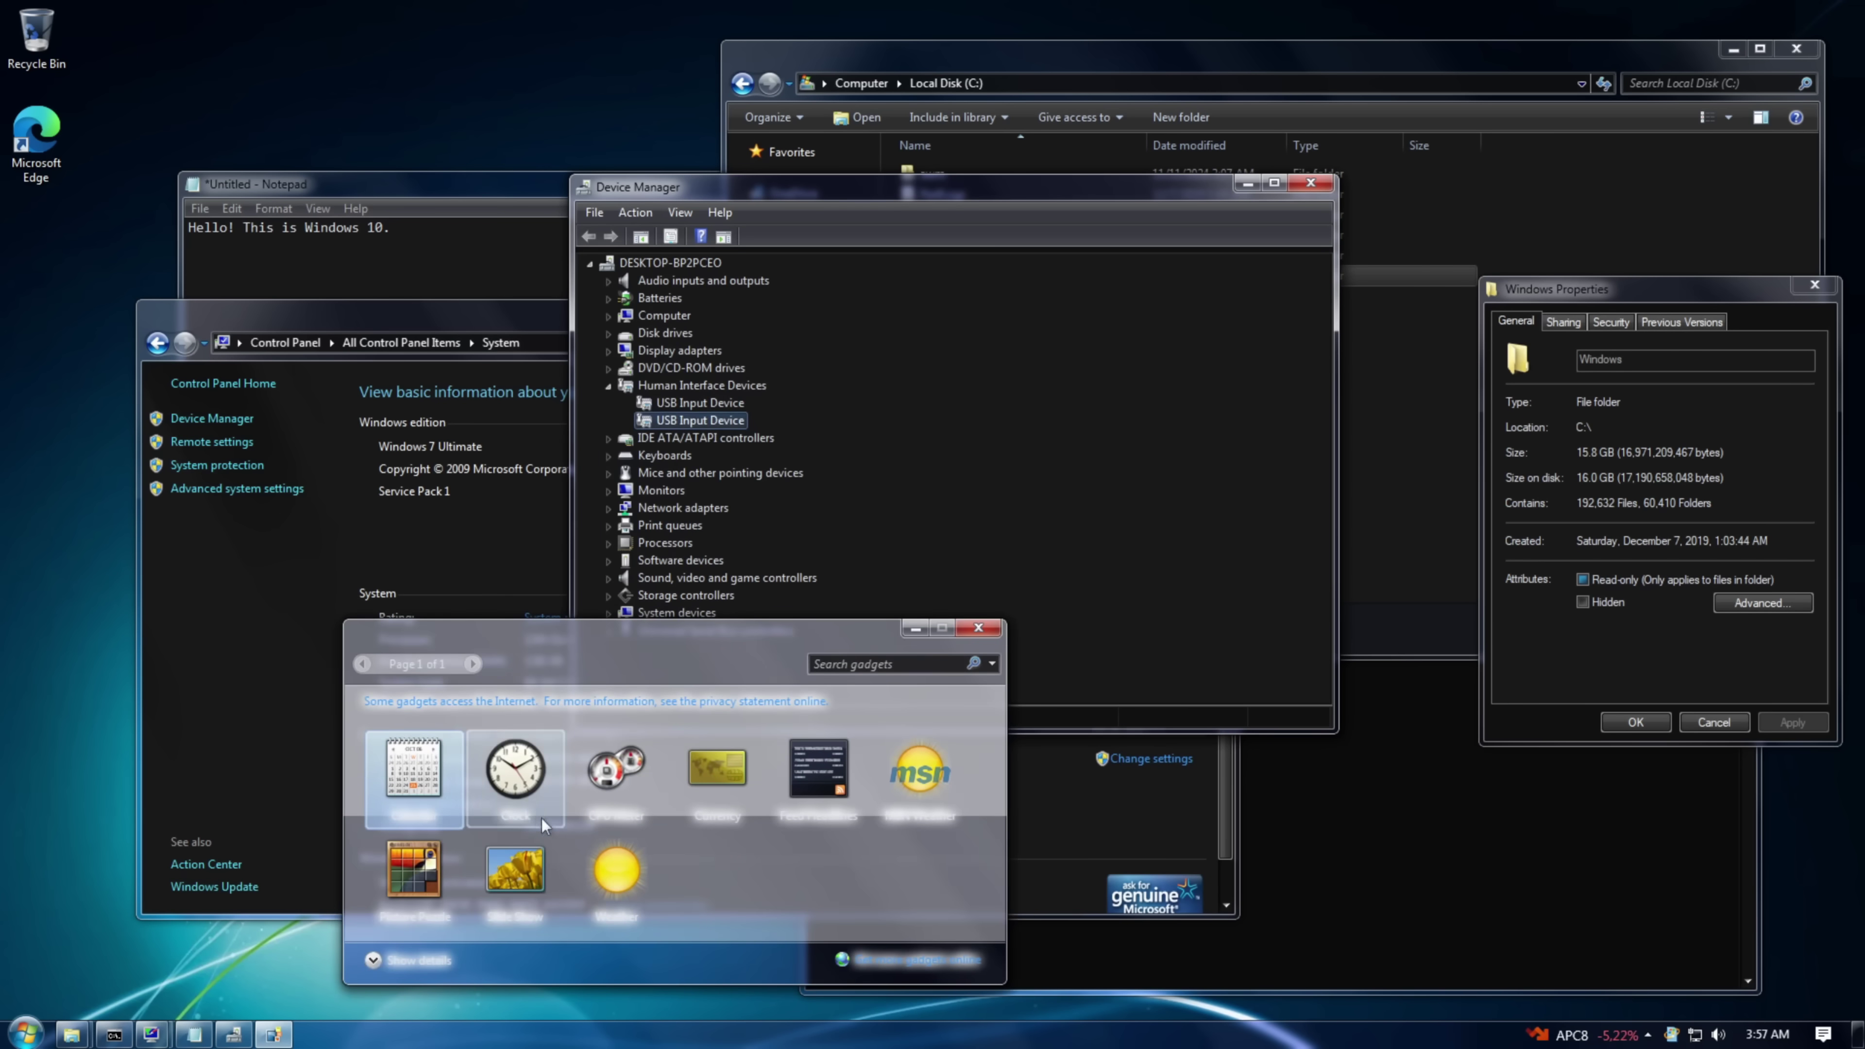
pyautogui.moveTo(544, 823); pyautogui.dragTo(88, 294)
pyautogui.moveTo(617, 771); pyautogui.dragTo(246, 138)
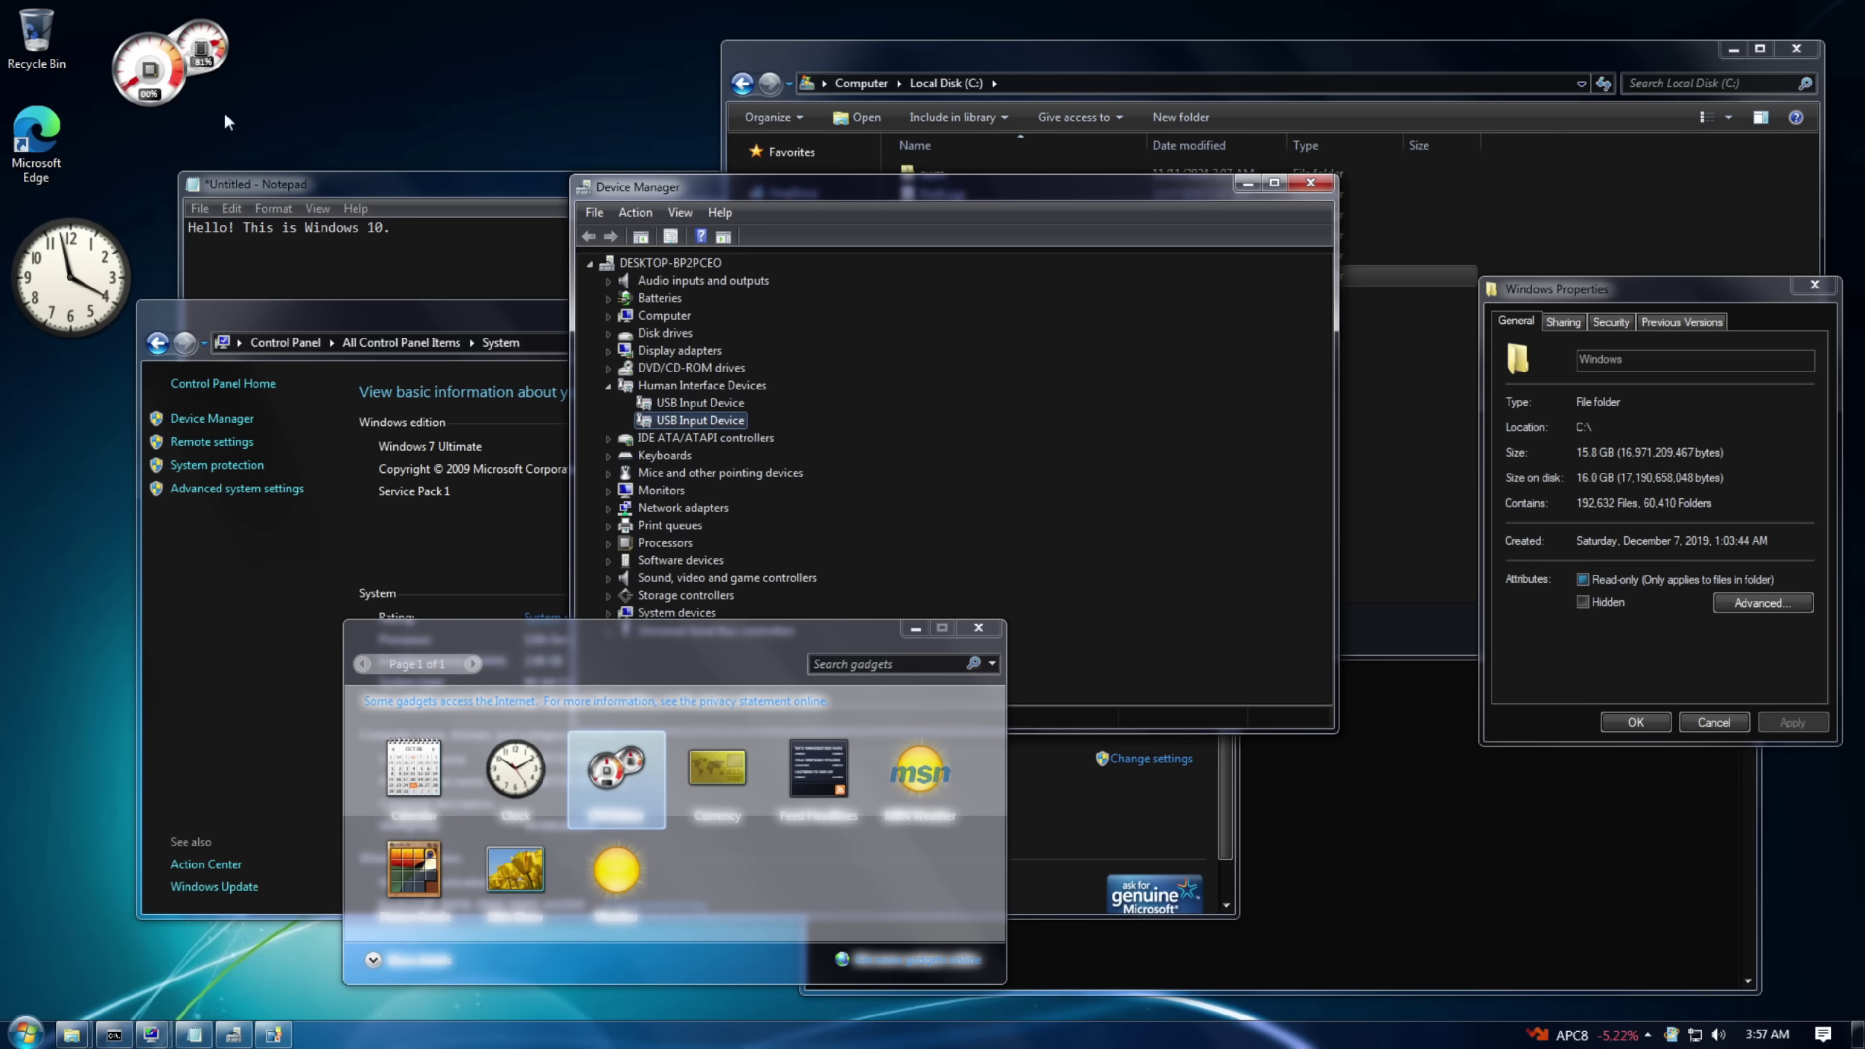
pyautogui.moveTo(413, 768); pyautogui.dragTo(363, 73)
pyautogui.click(978, 627)
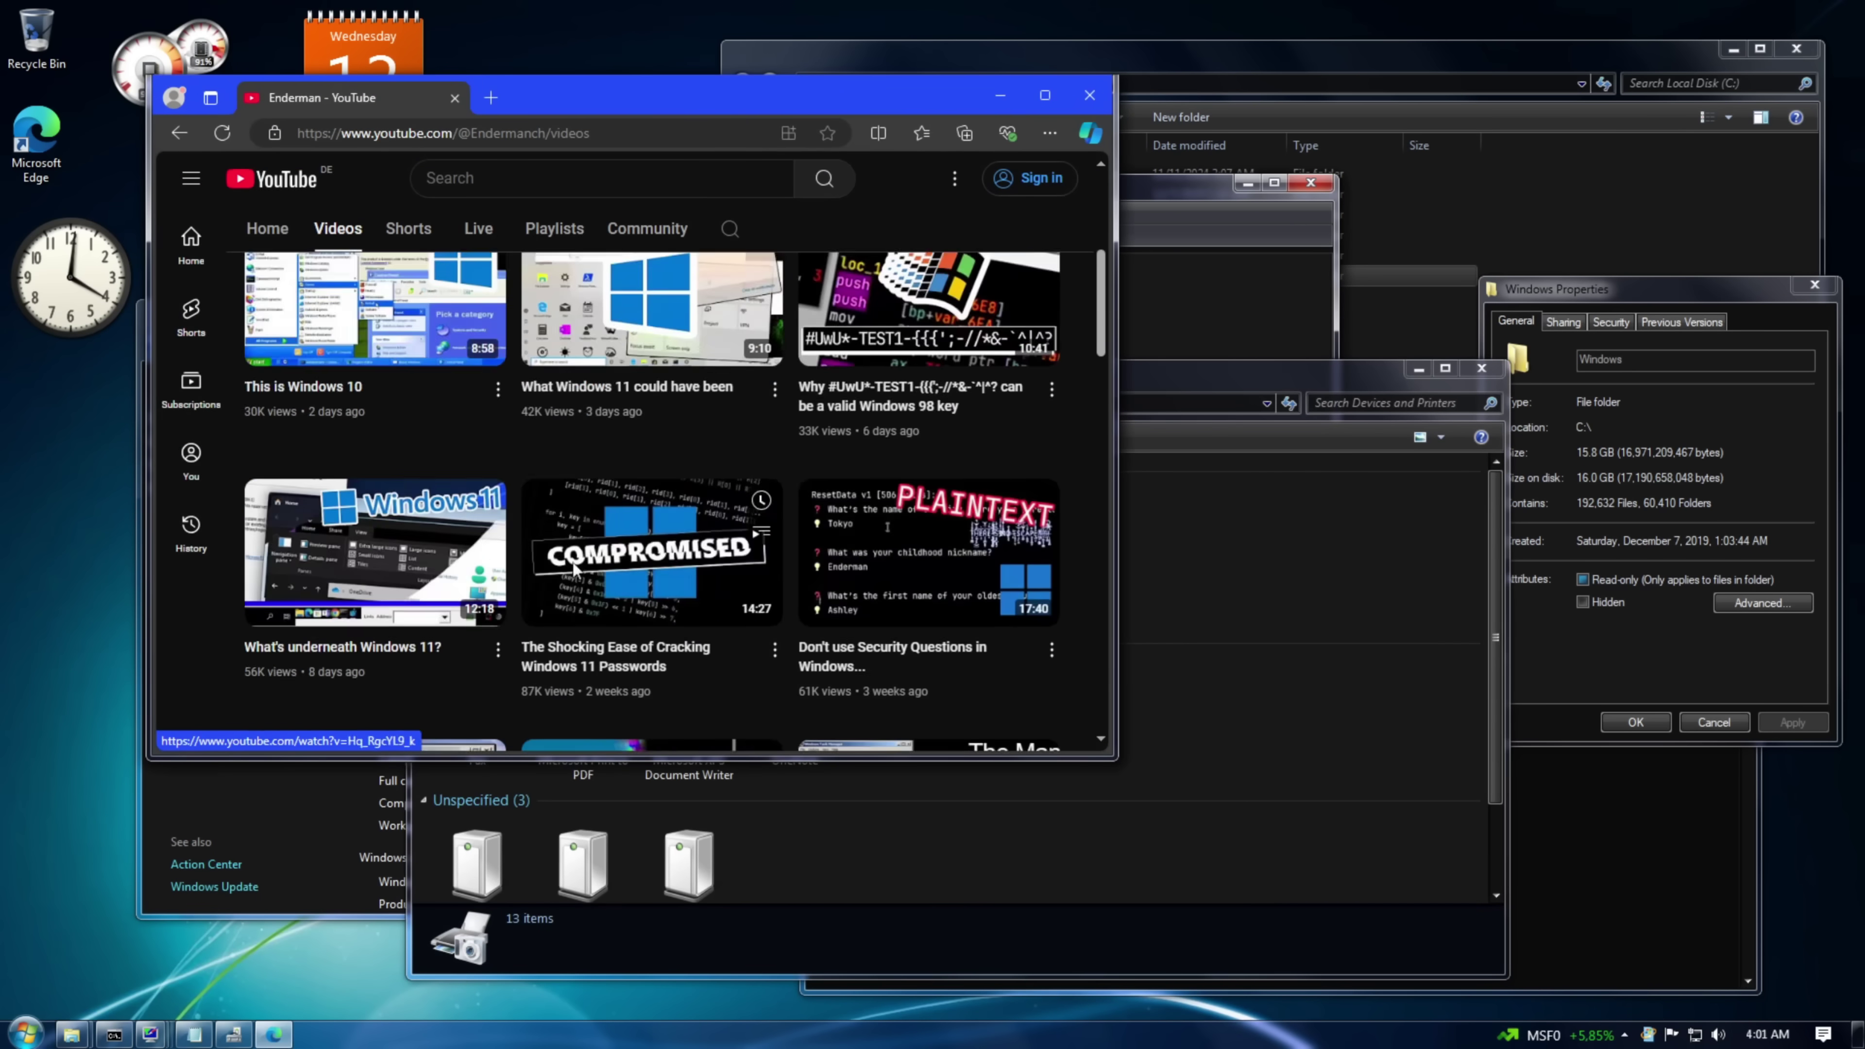
# - Zoom the YouTube page out, check the notifications panel, and restore the command prompt
pyautogui.scroll(7, 631, 477)
pyautogui.scroll(-5, 425, 417)
pyautogui.scroll(5, 424, 417)
pyautogui.hotkey('ctrl', '-')
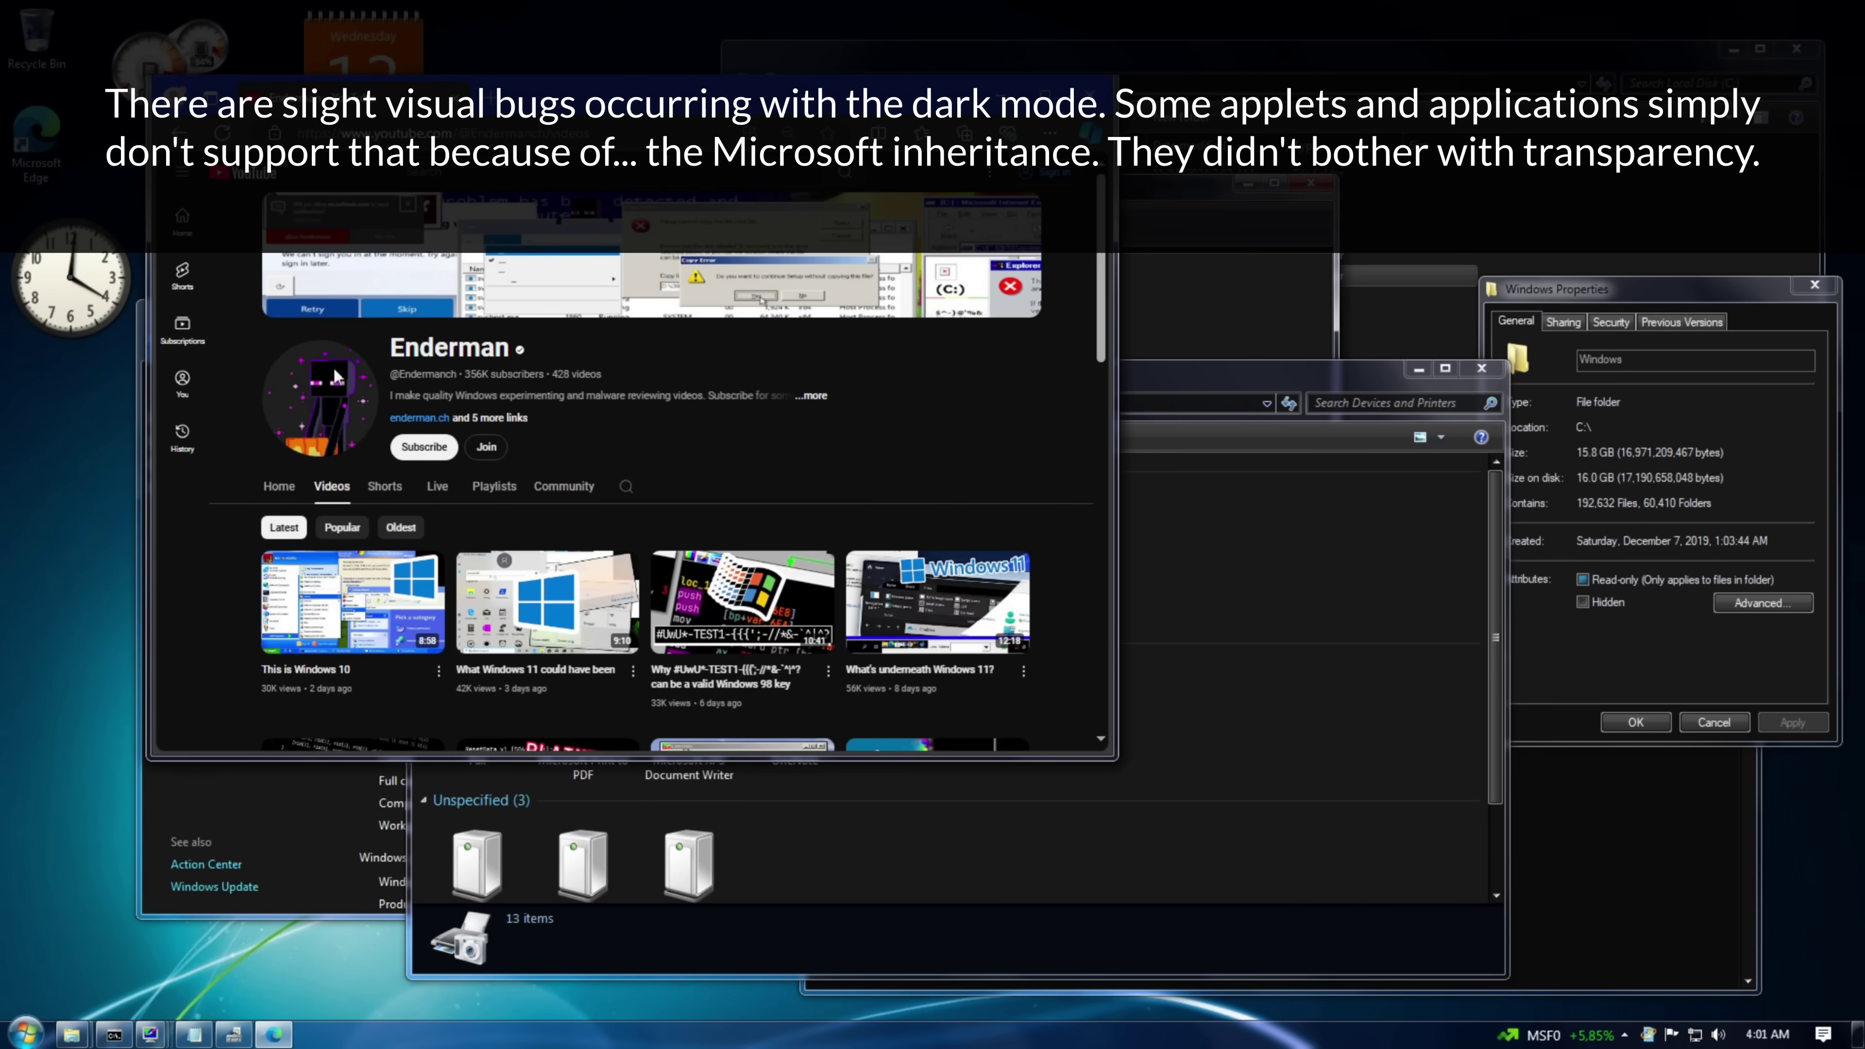
pyautogui.click(1822, 1035)
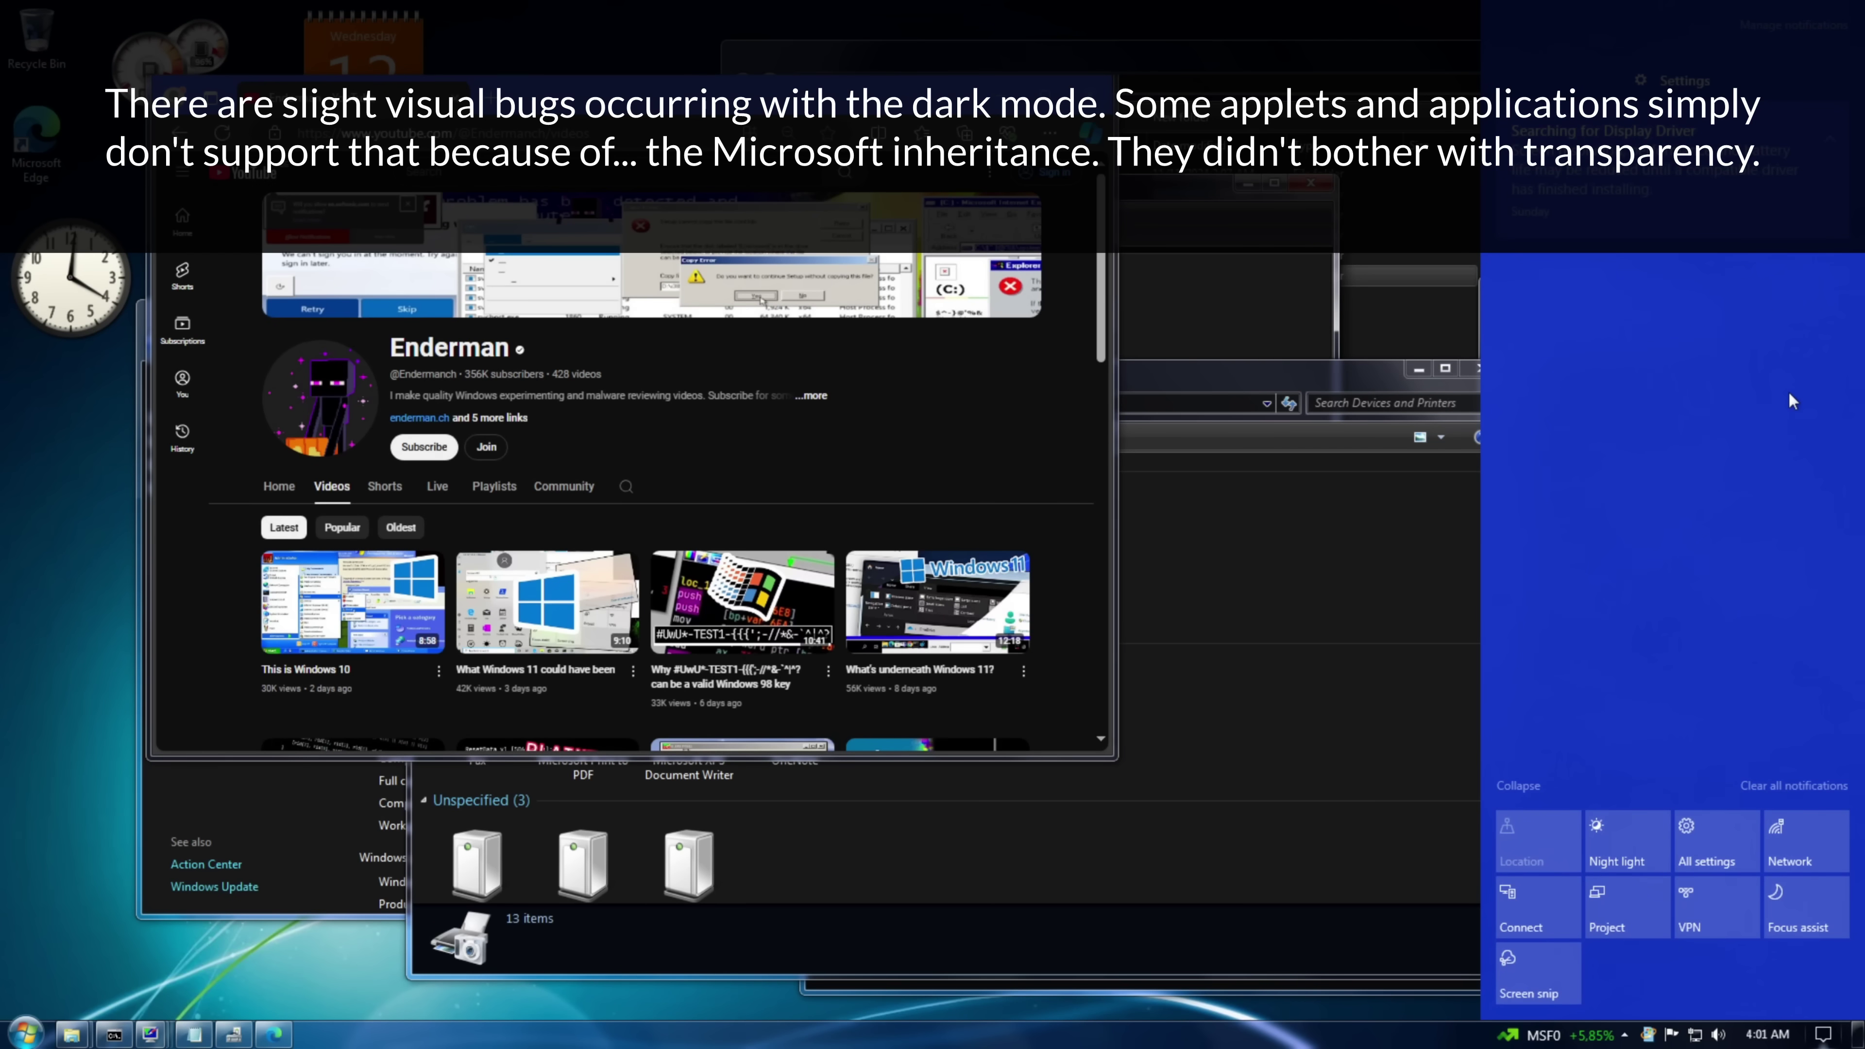
pyautogui.click(1821, 1037)
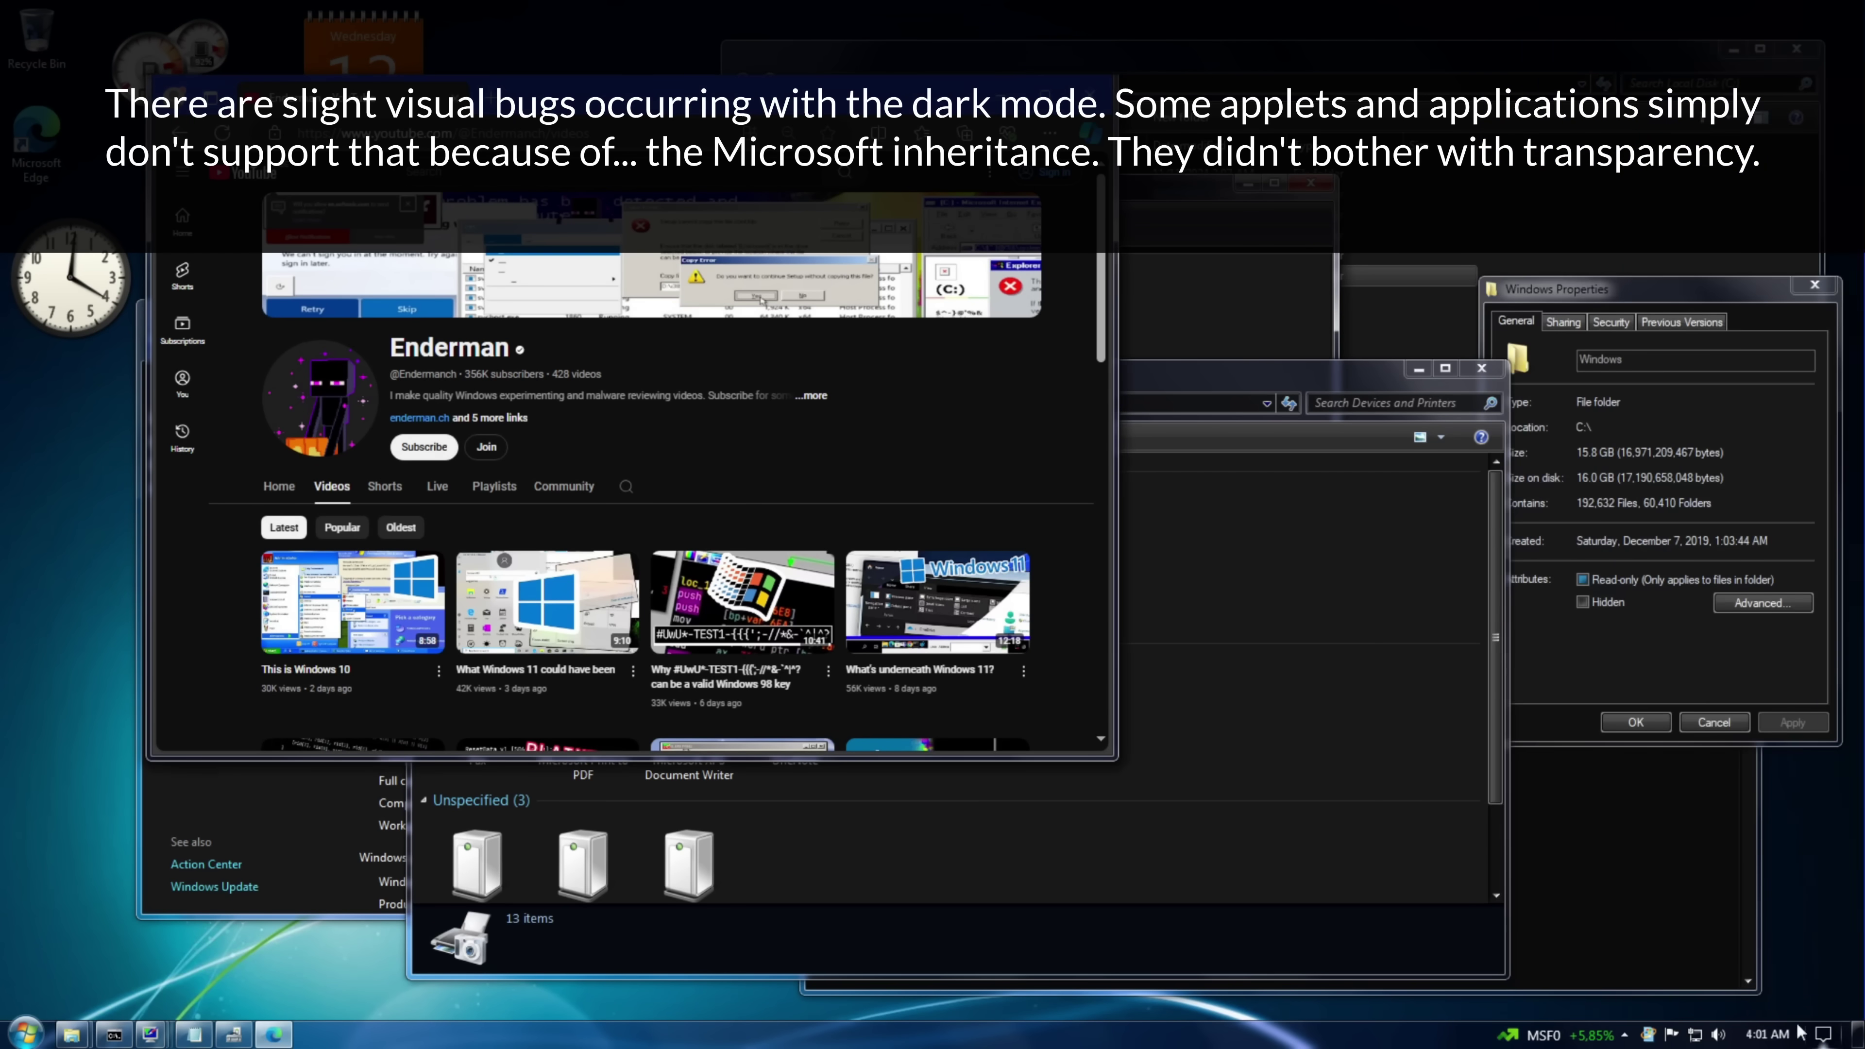
pyautogui.click(113, 1035)
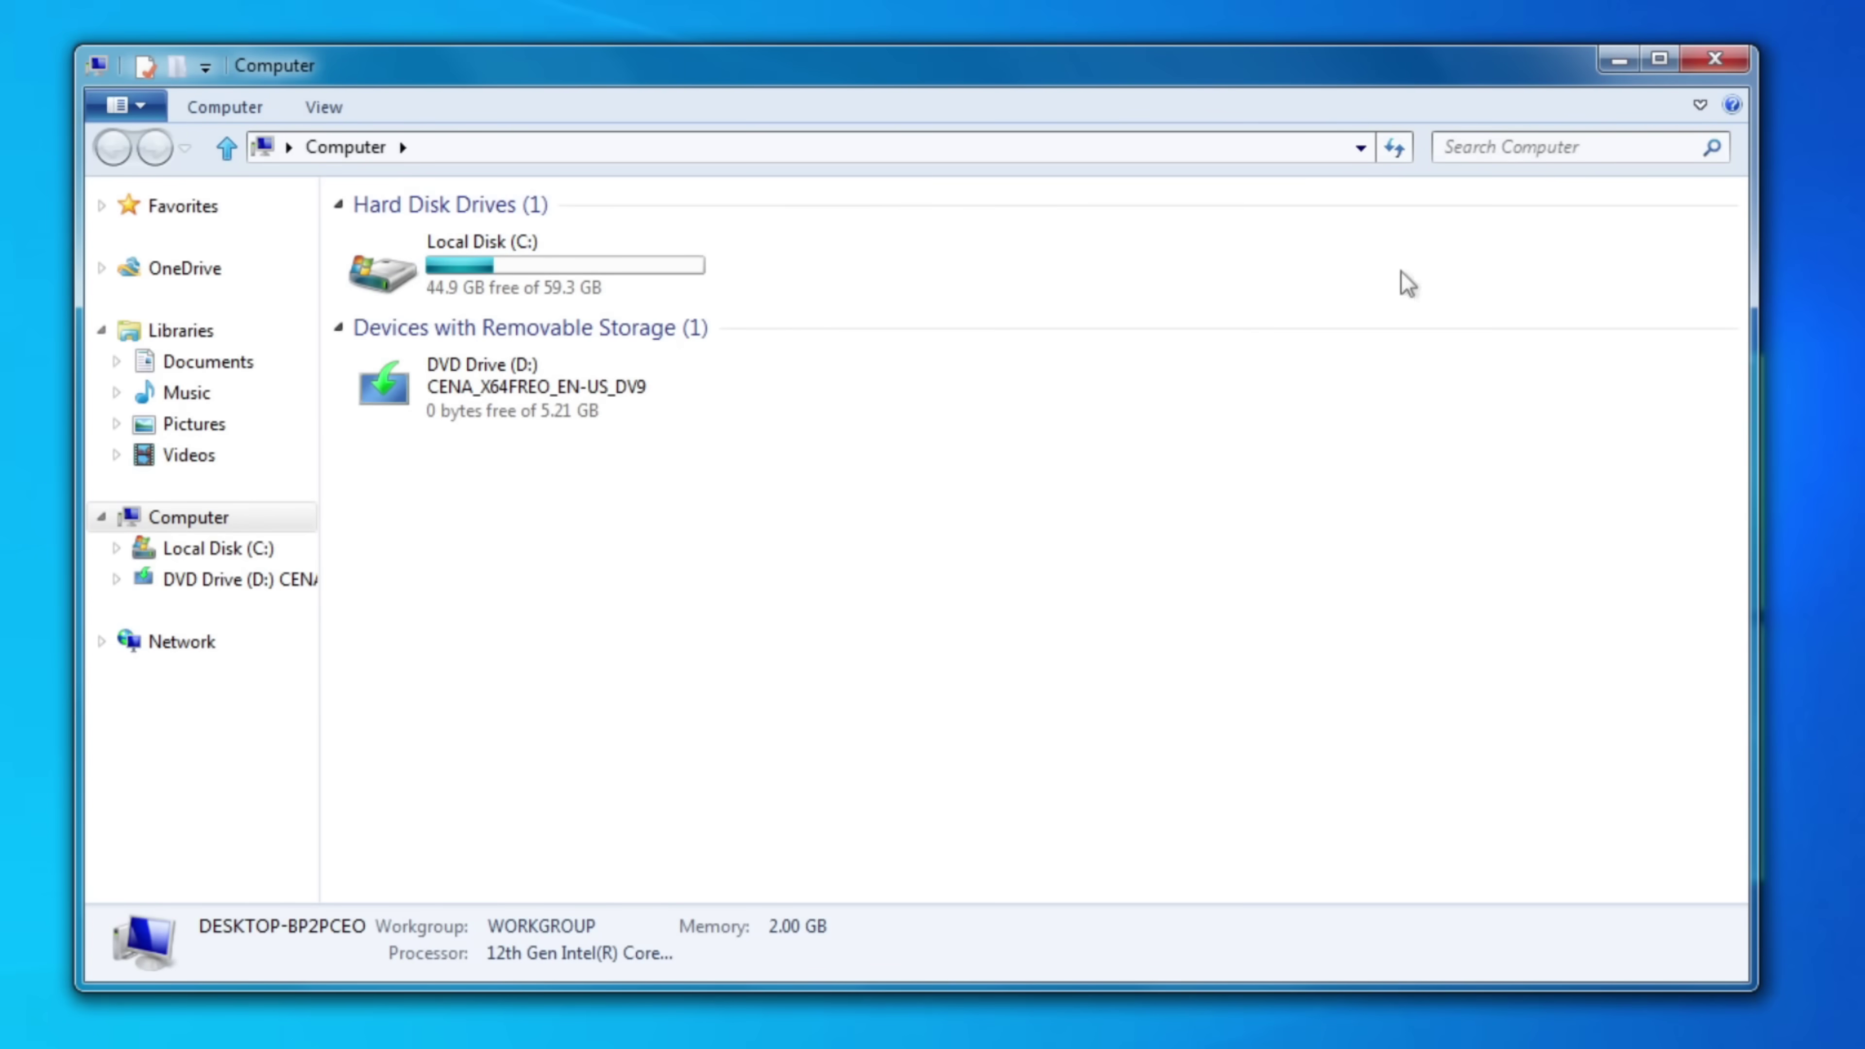
# - Expand the Explorer ribbon and look through its File menu, View tab and sort choices
pyautogui.click(1700, 108)
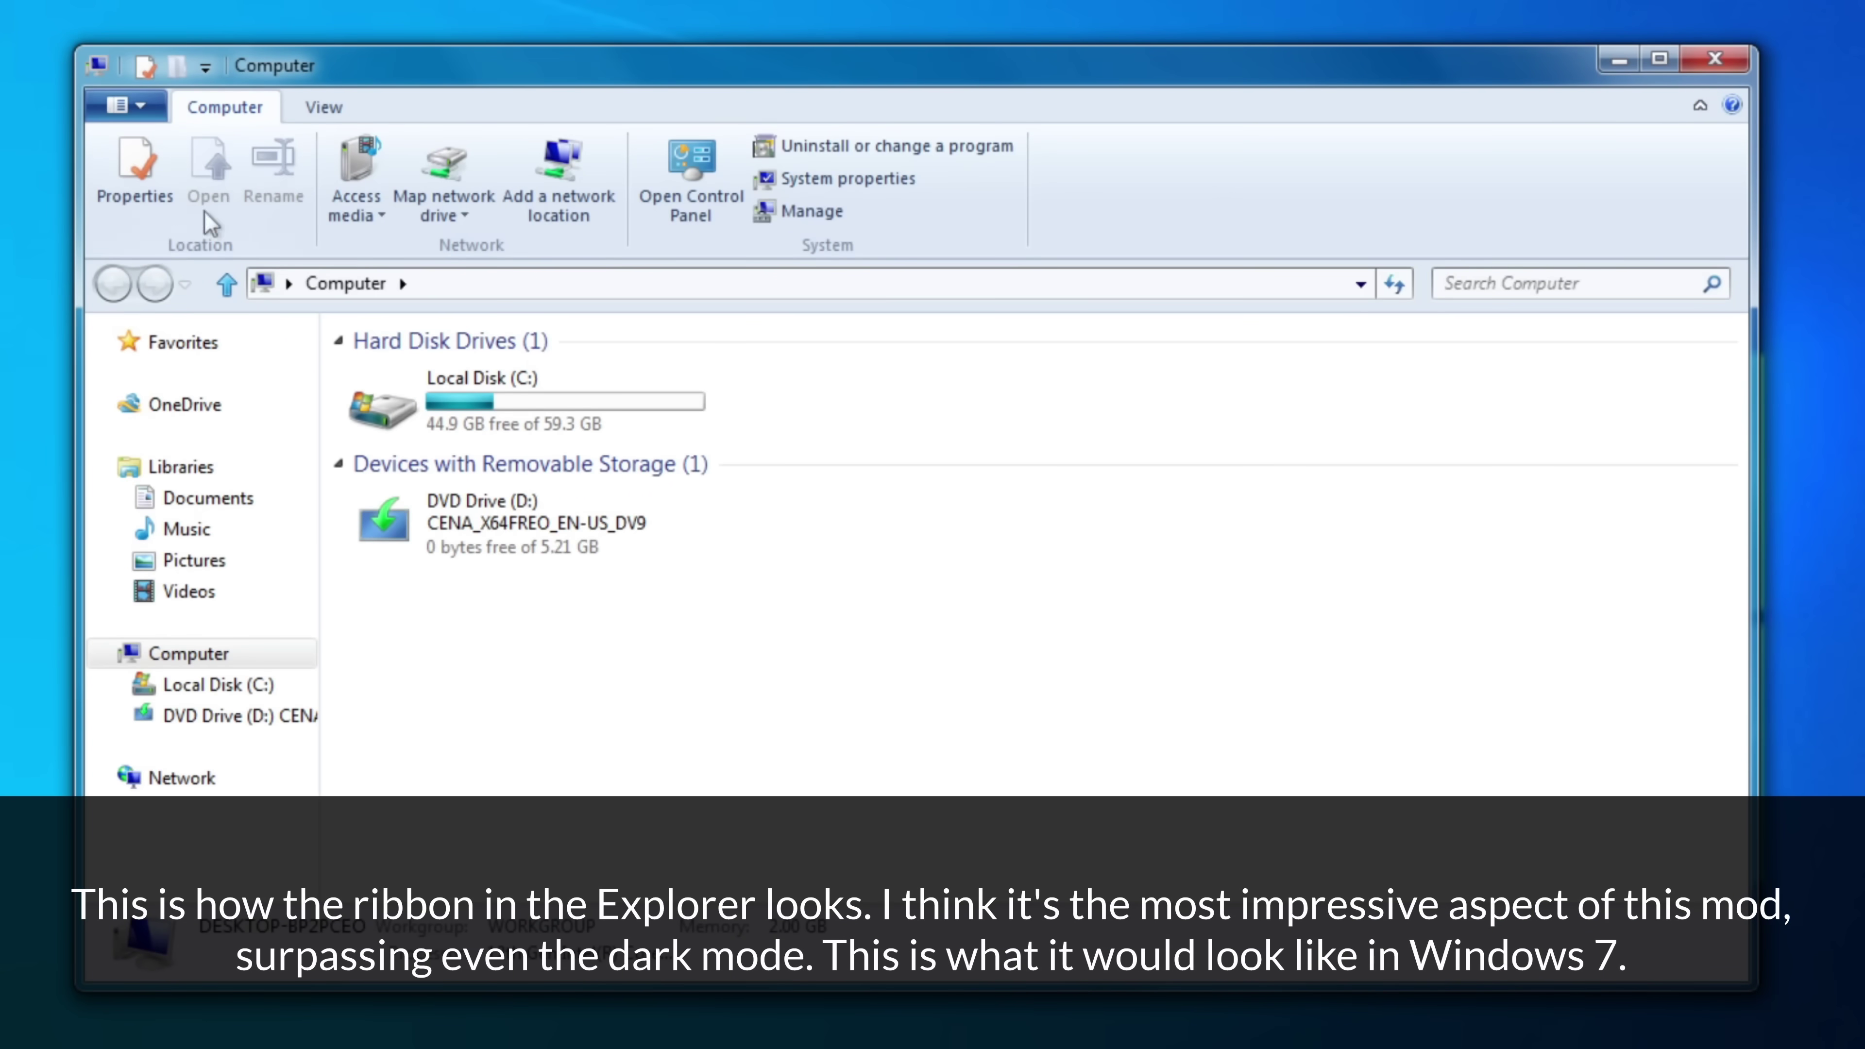
pyautogui.click(129, 105)
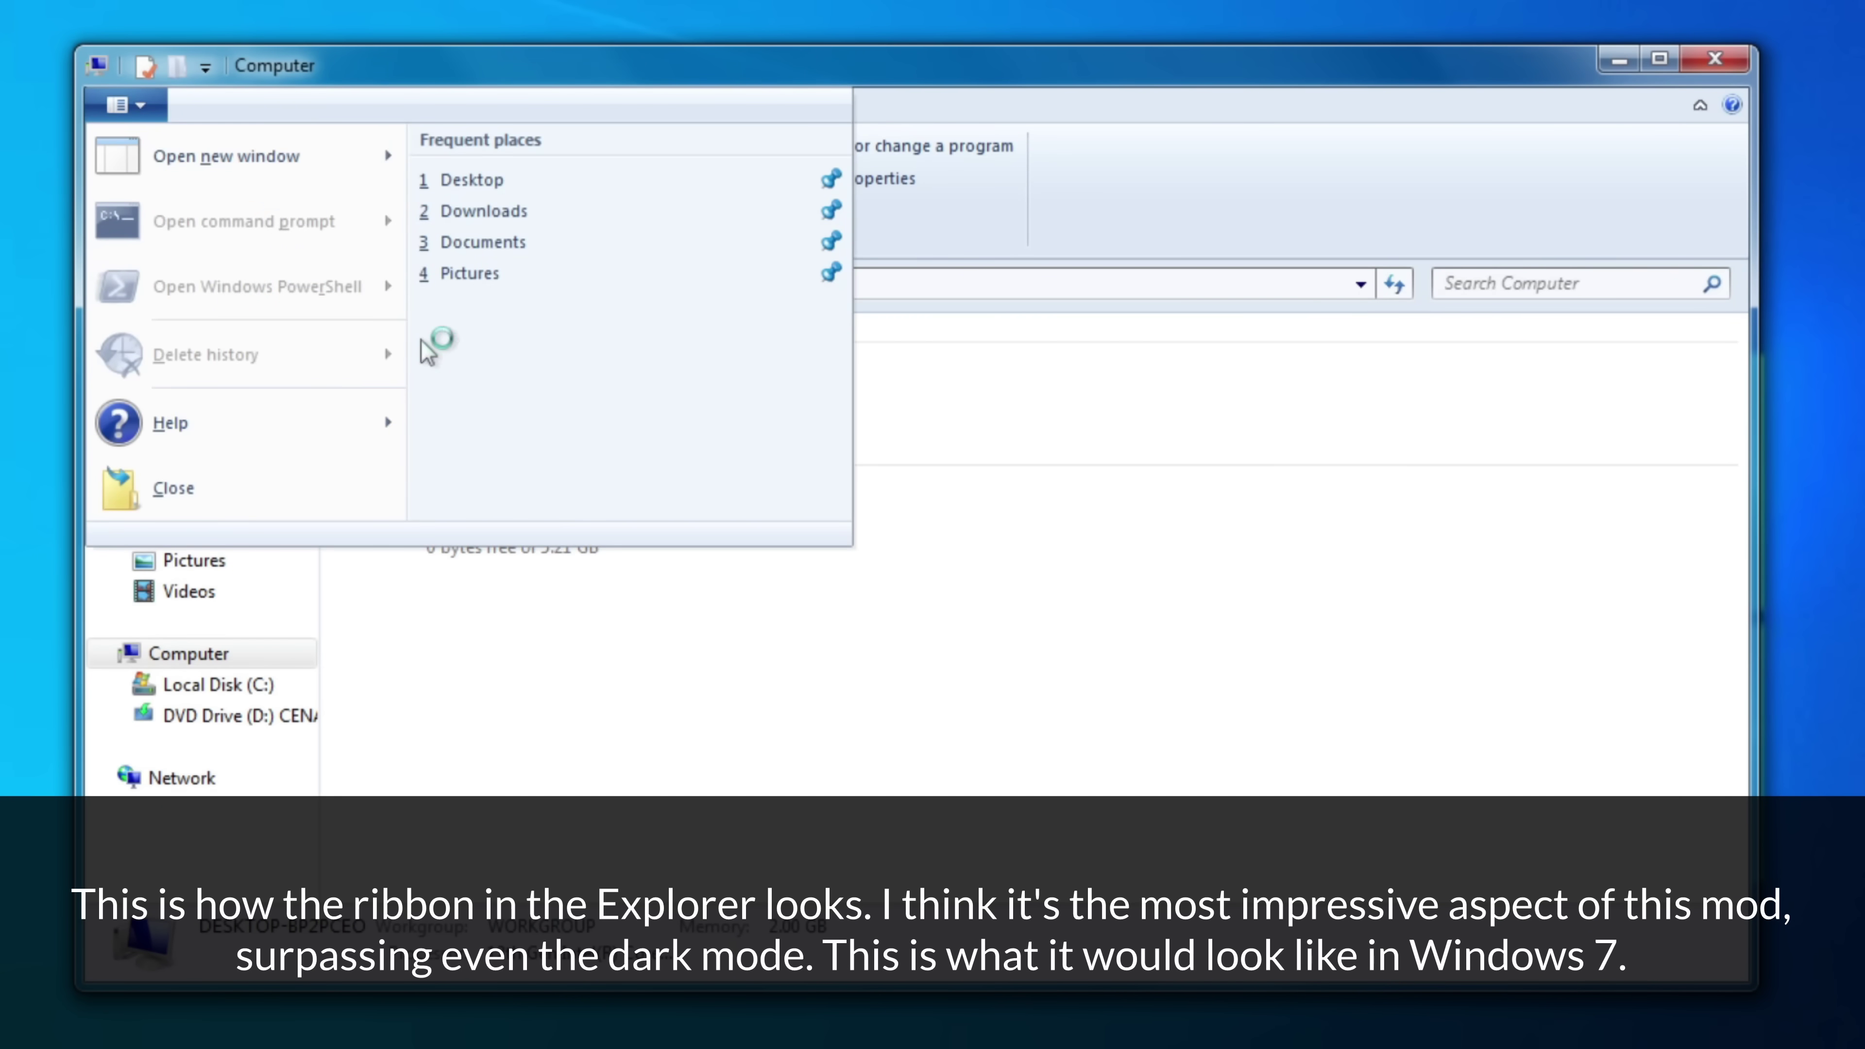
pyautogui.press('Escape')
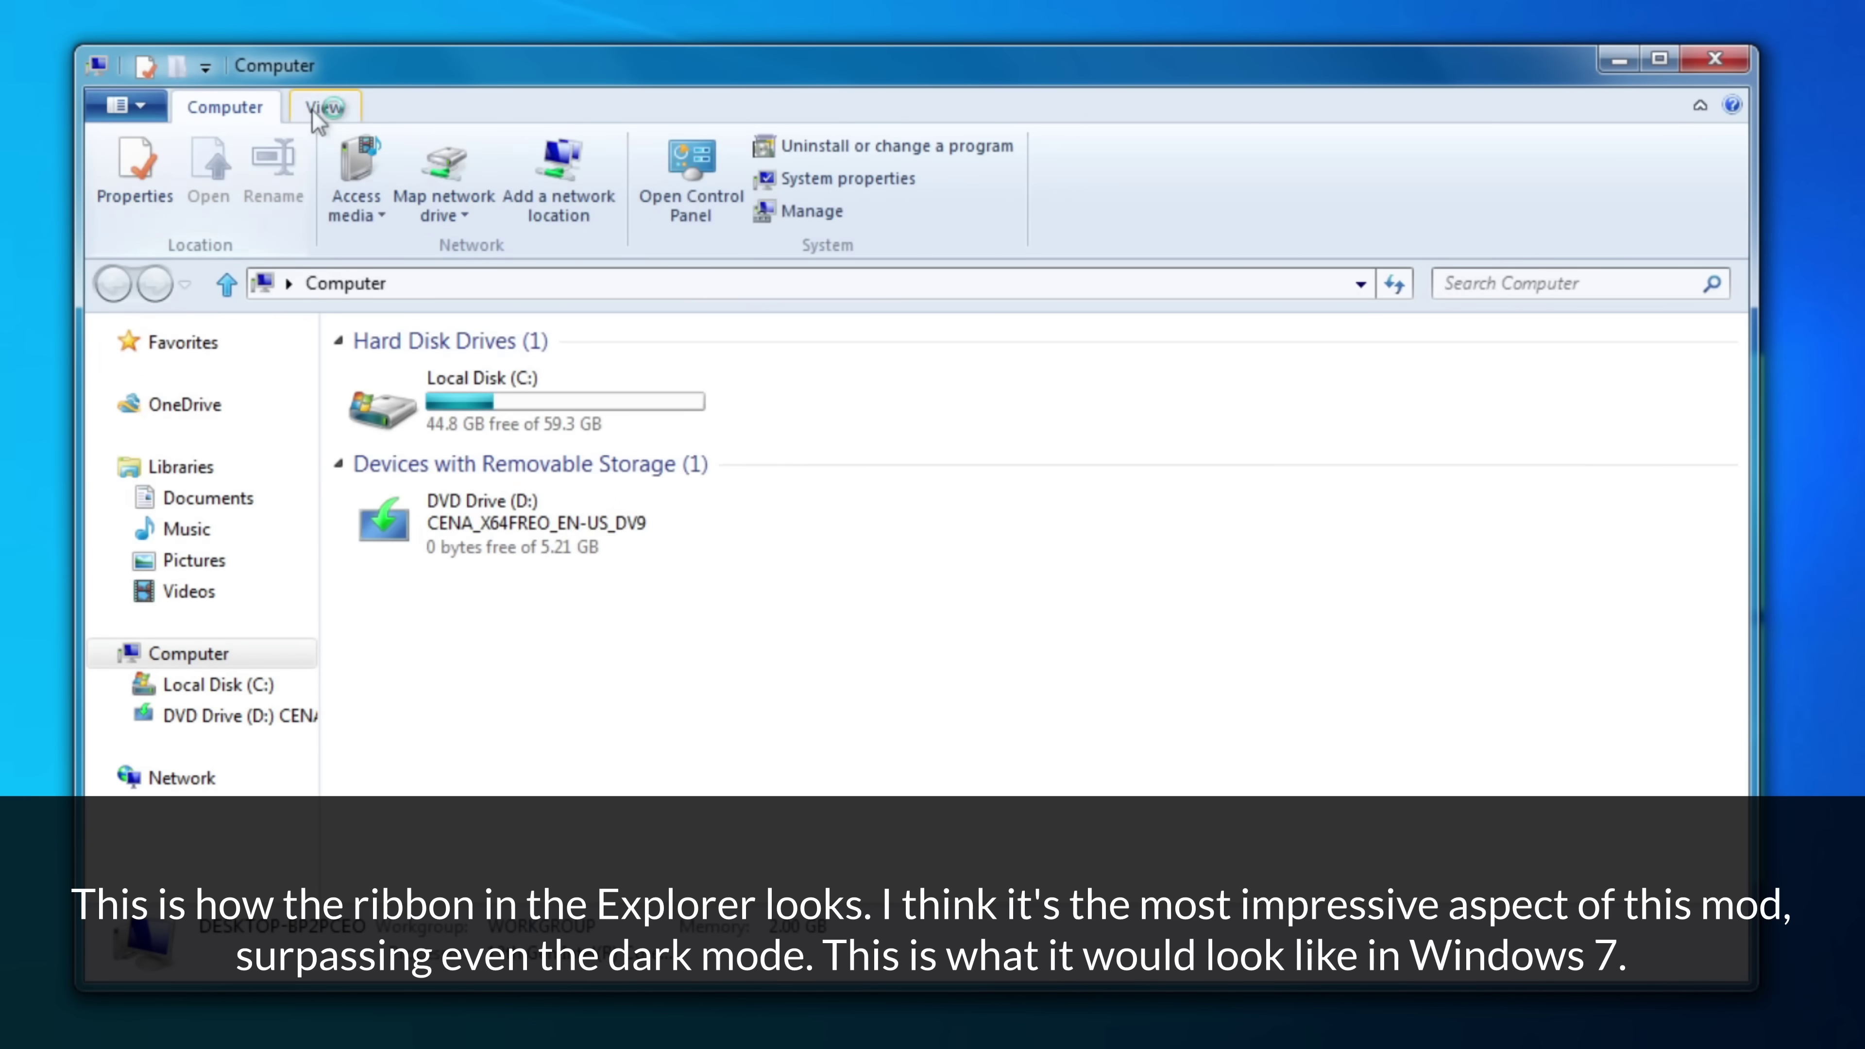
pyautogui.click(316, 110)
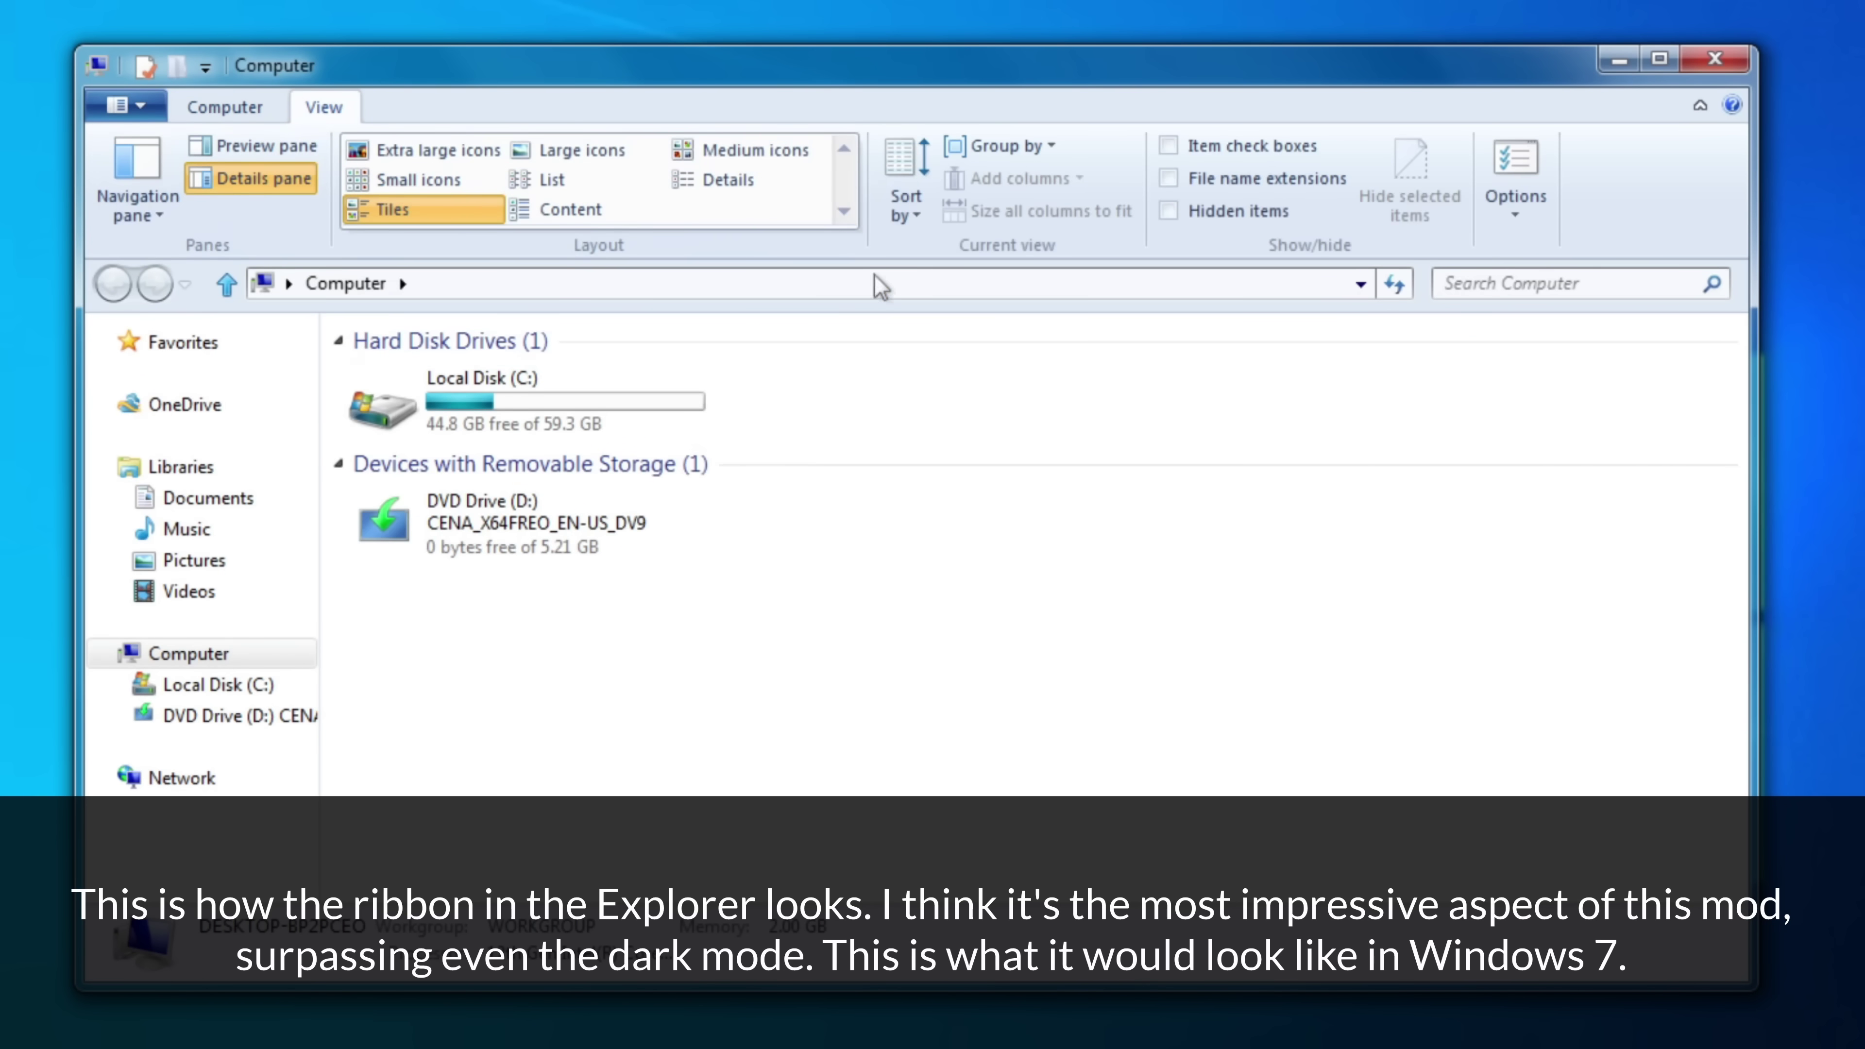
pyautogui.click(905, 202)
pyautogui.click(929, 254)
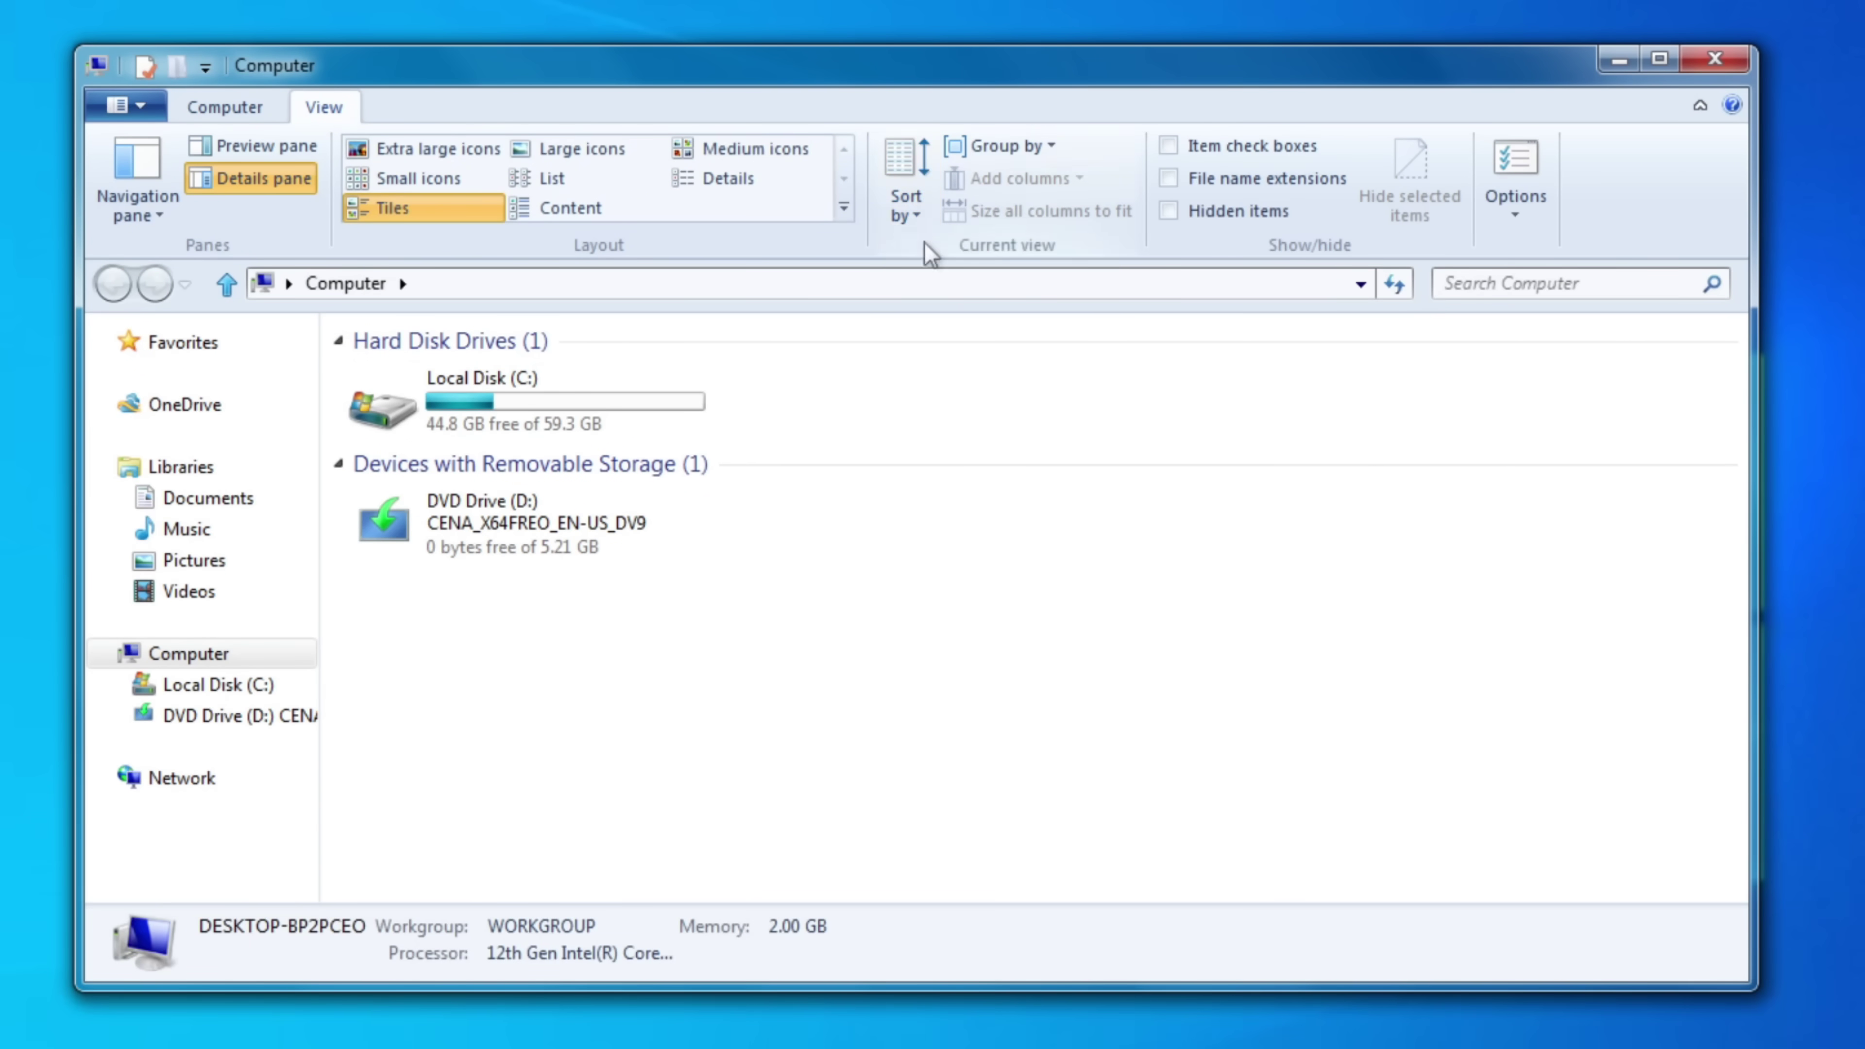
# - Review the View and Search settings in Folder Options, then close the dialog
pyautogui.click(1515, 169)
pyautogui.moveTo(477, 536); pyautogui.dragTo(1112, 256)
pyautogui.click(940, 300)
pyautogui.click(1010, 300)
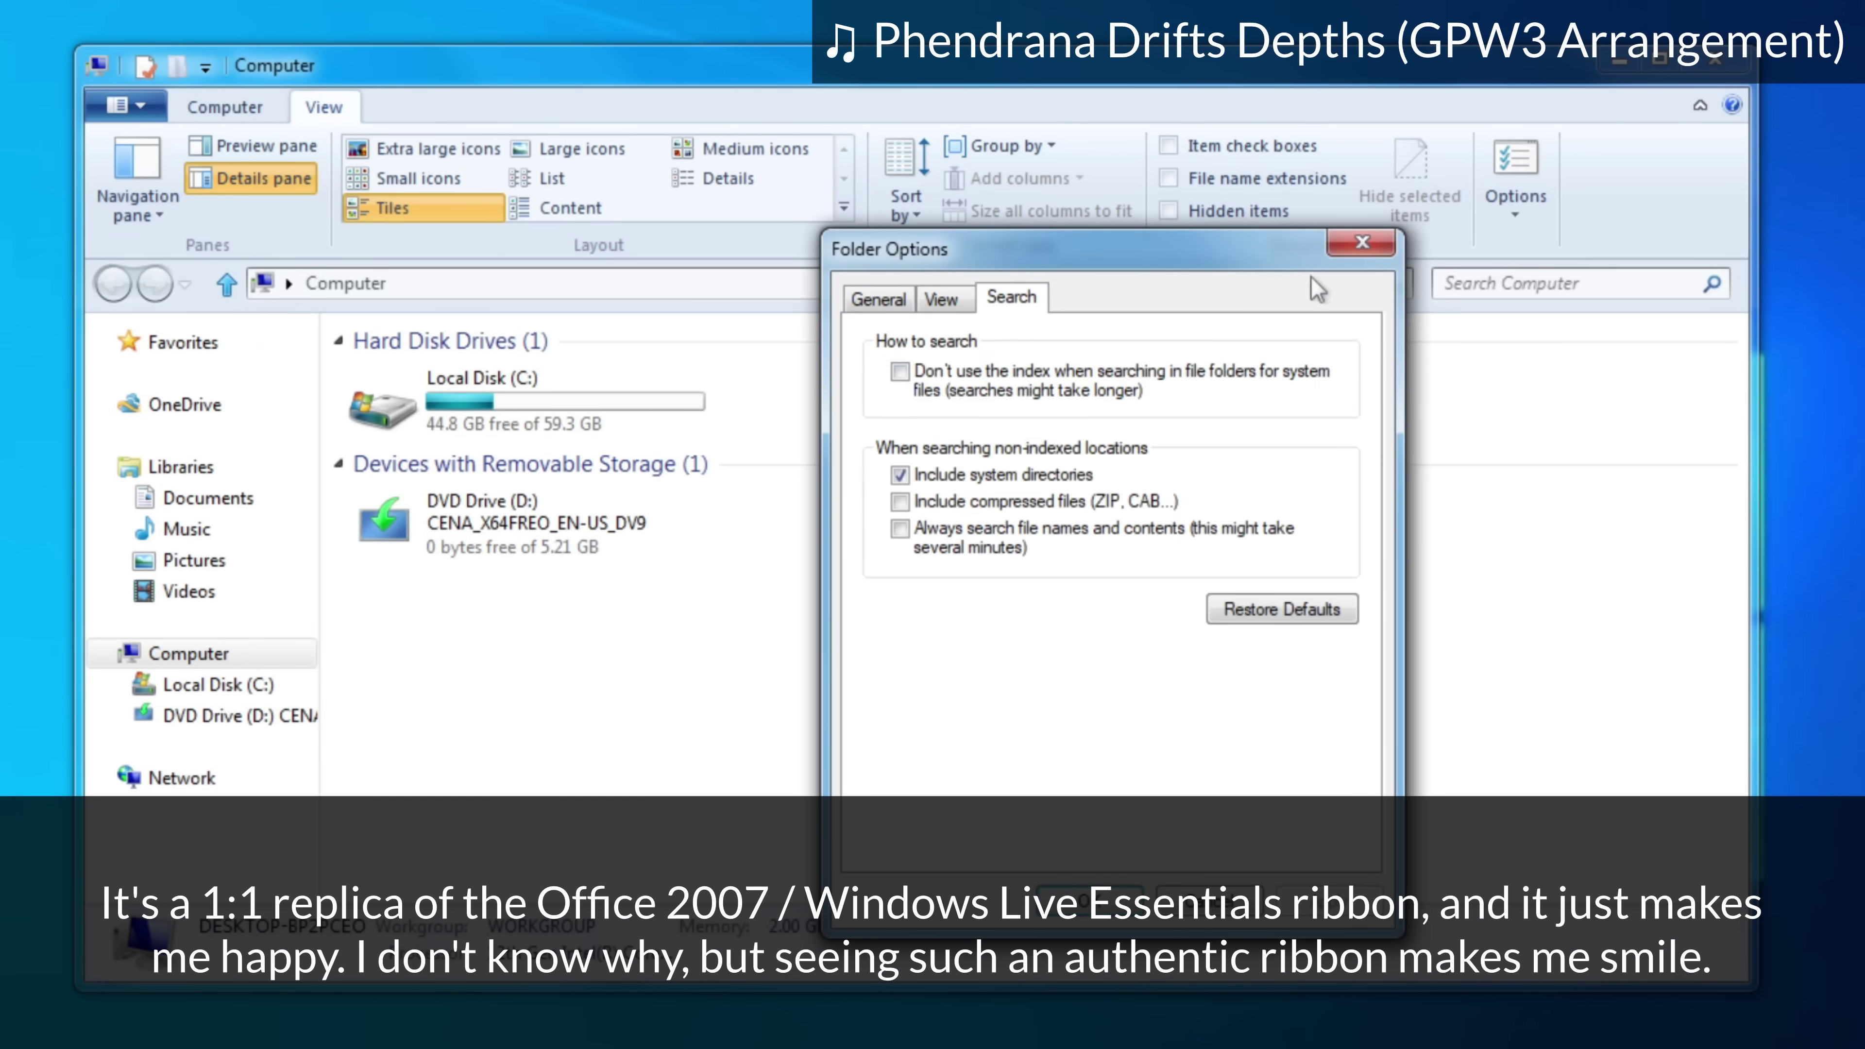
pyautogui.click(1360, 245)
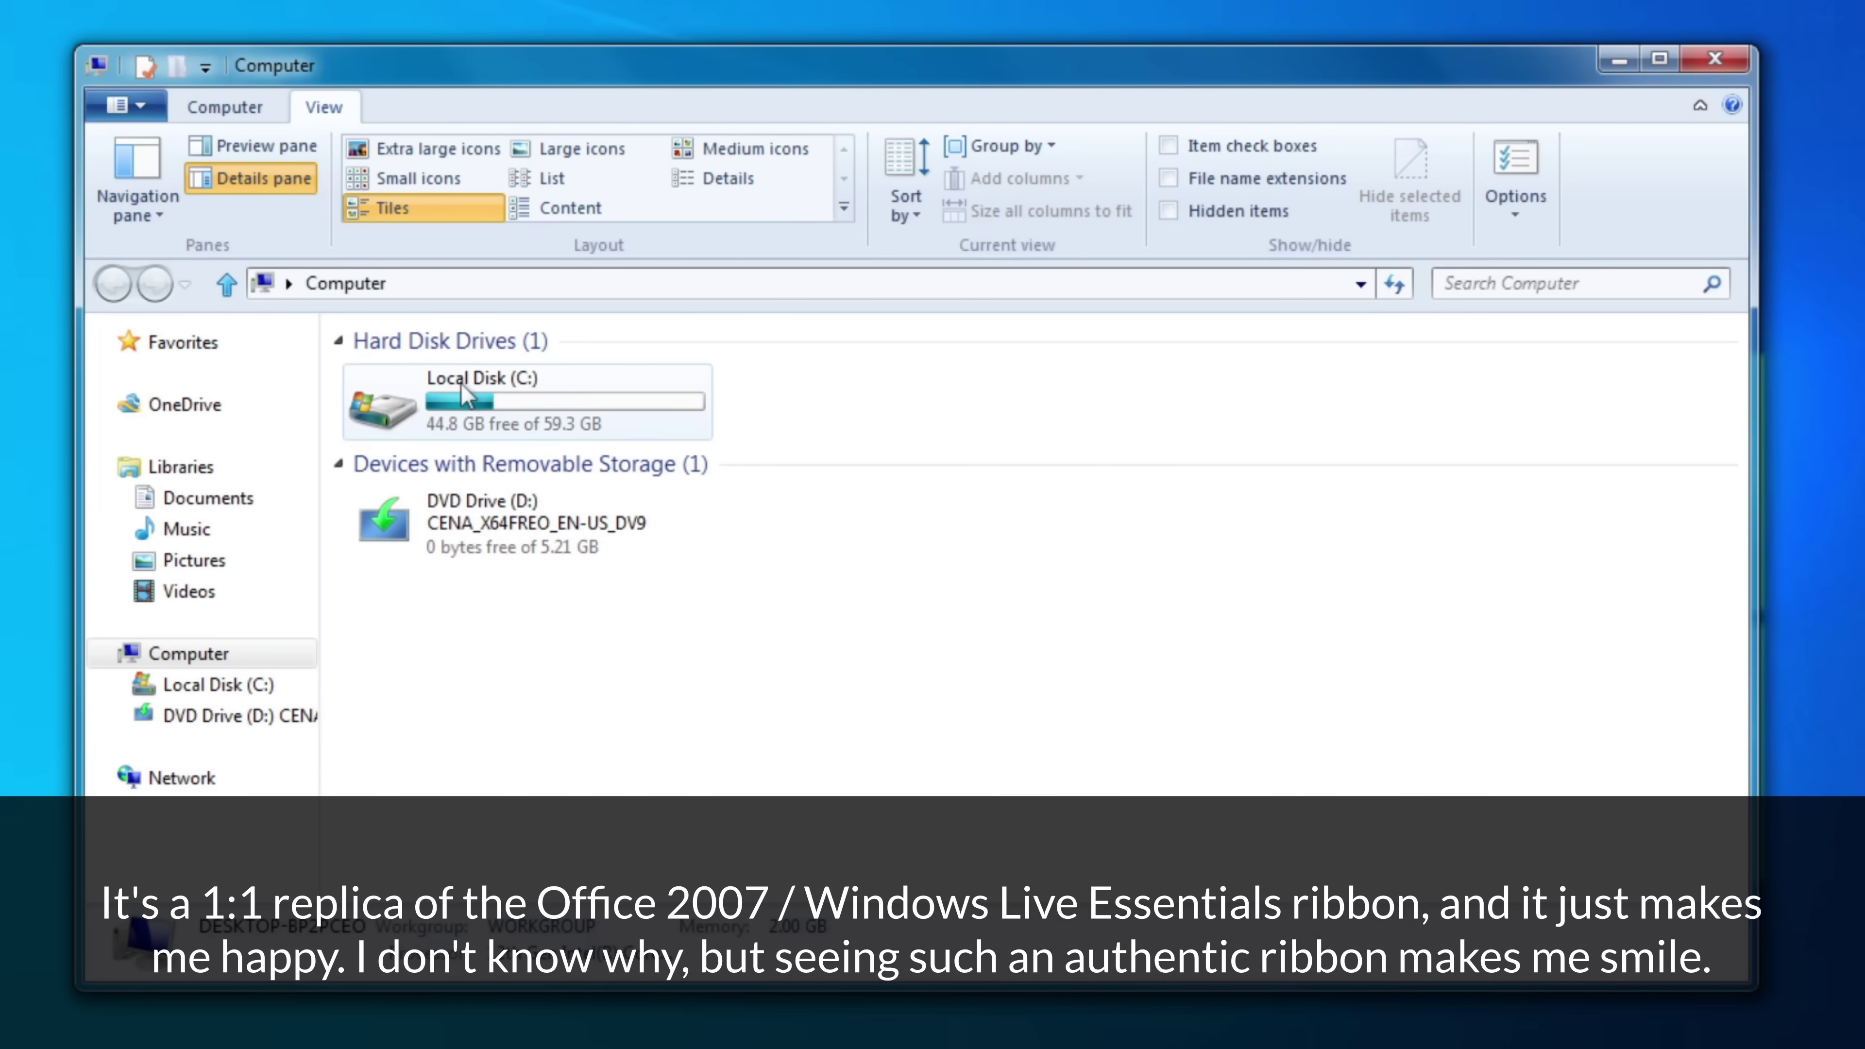
# - In C:\Windows, try List, Small icons and Extra large icons views, then return to Details
pyautogui.doubleClick(460, 384)
pyautogui.doubleClick(458, 543)
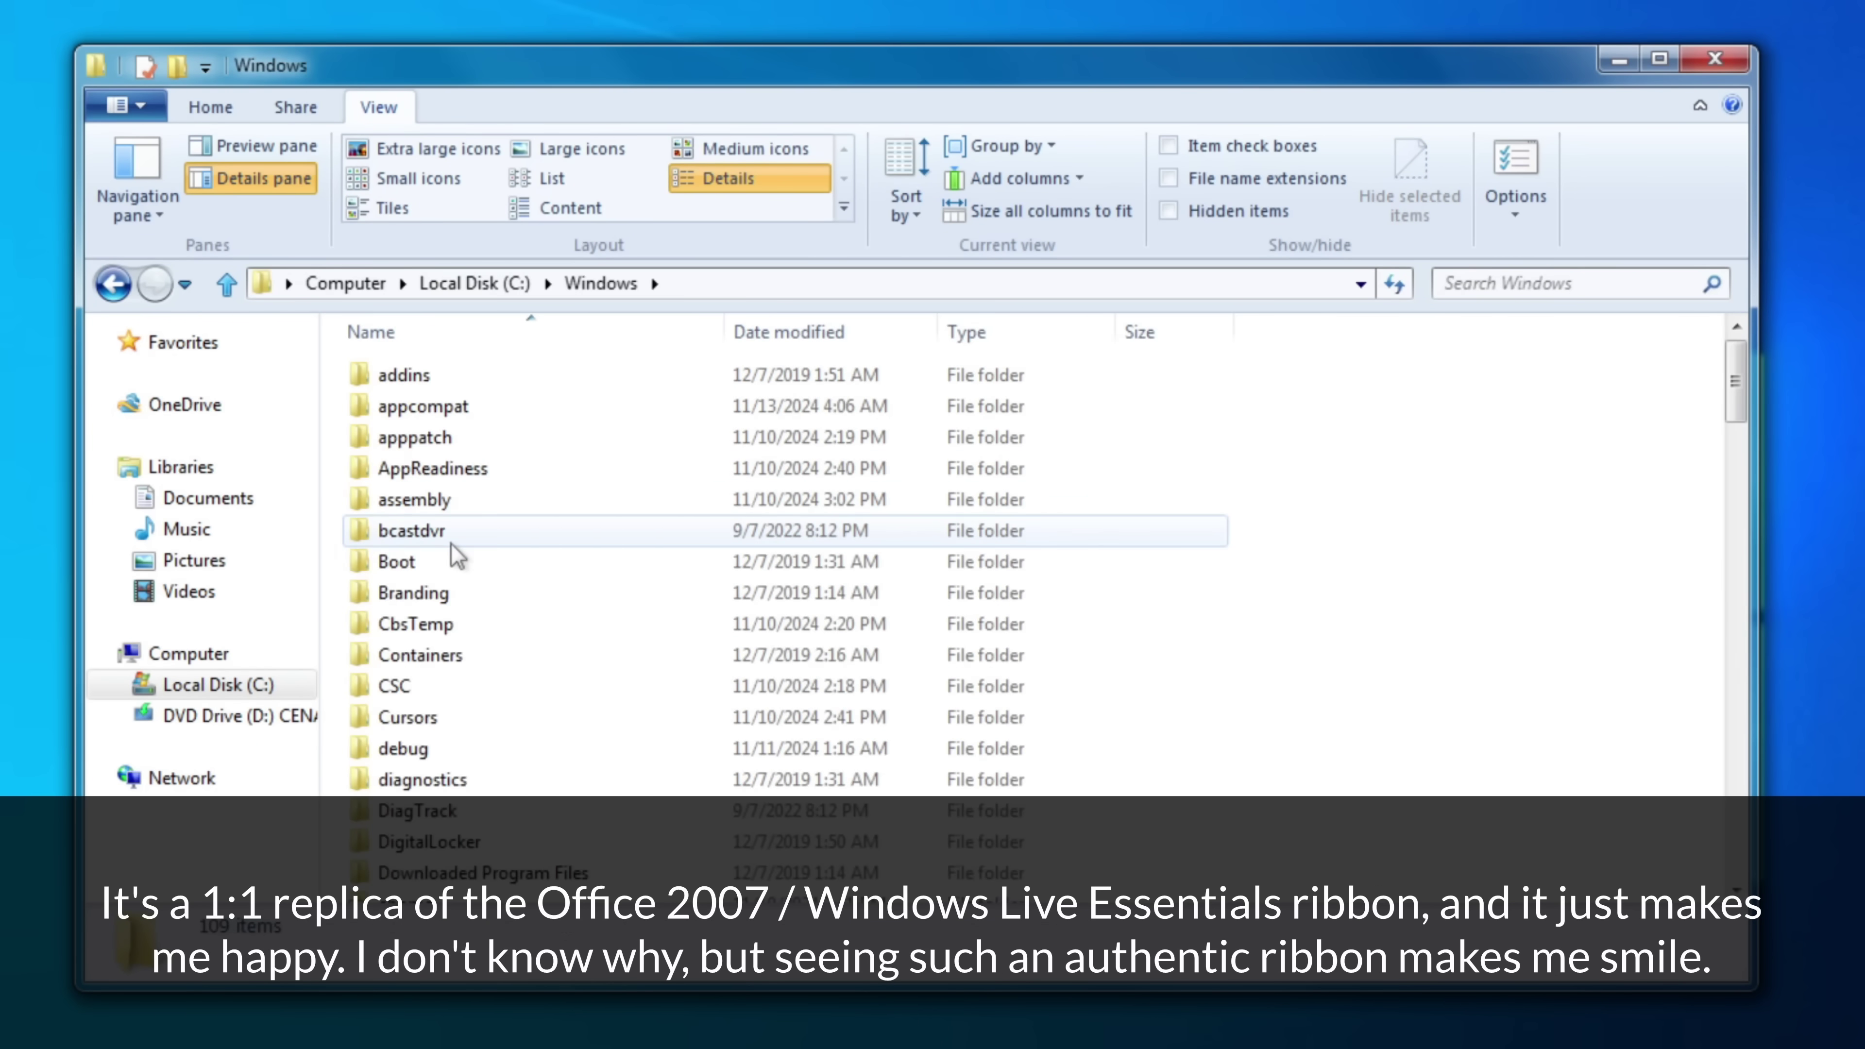
pyautogui.click(542, 179)
pyautogui.click(426, 179)
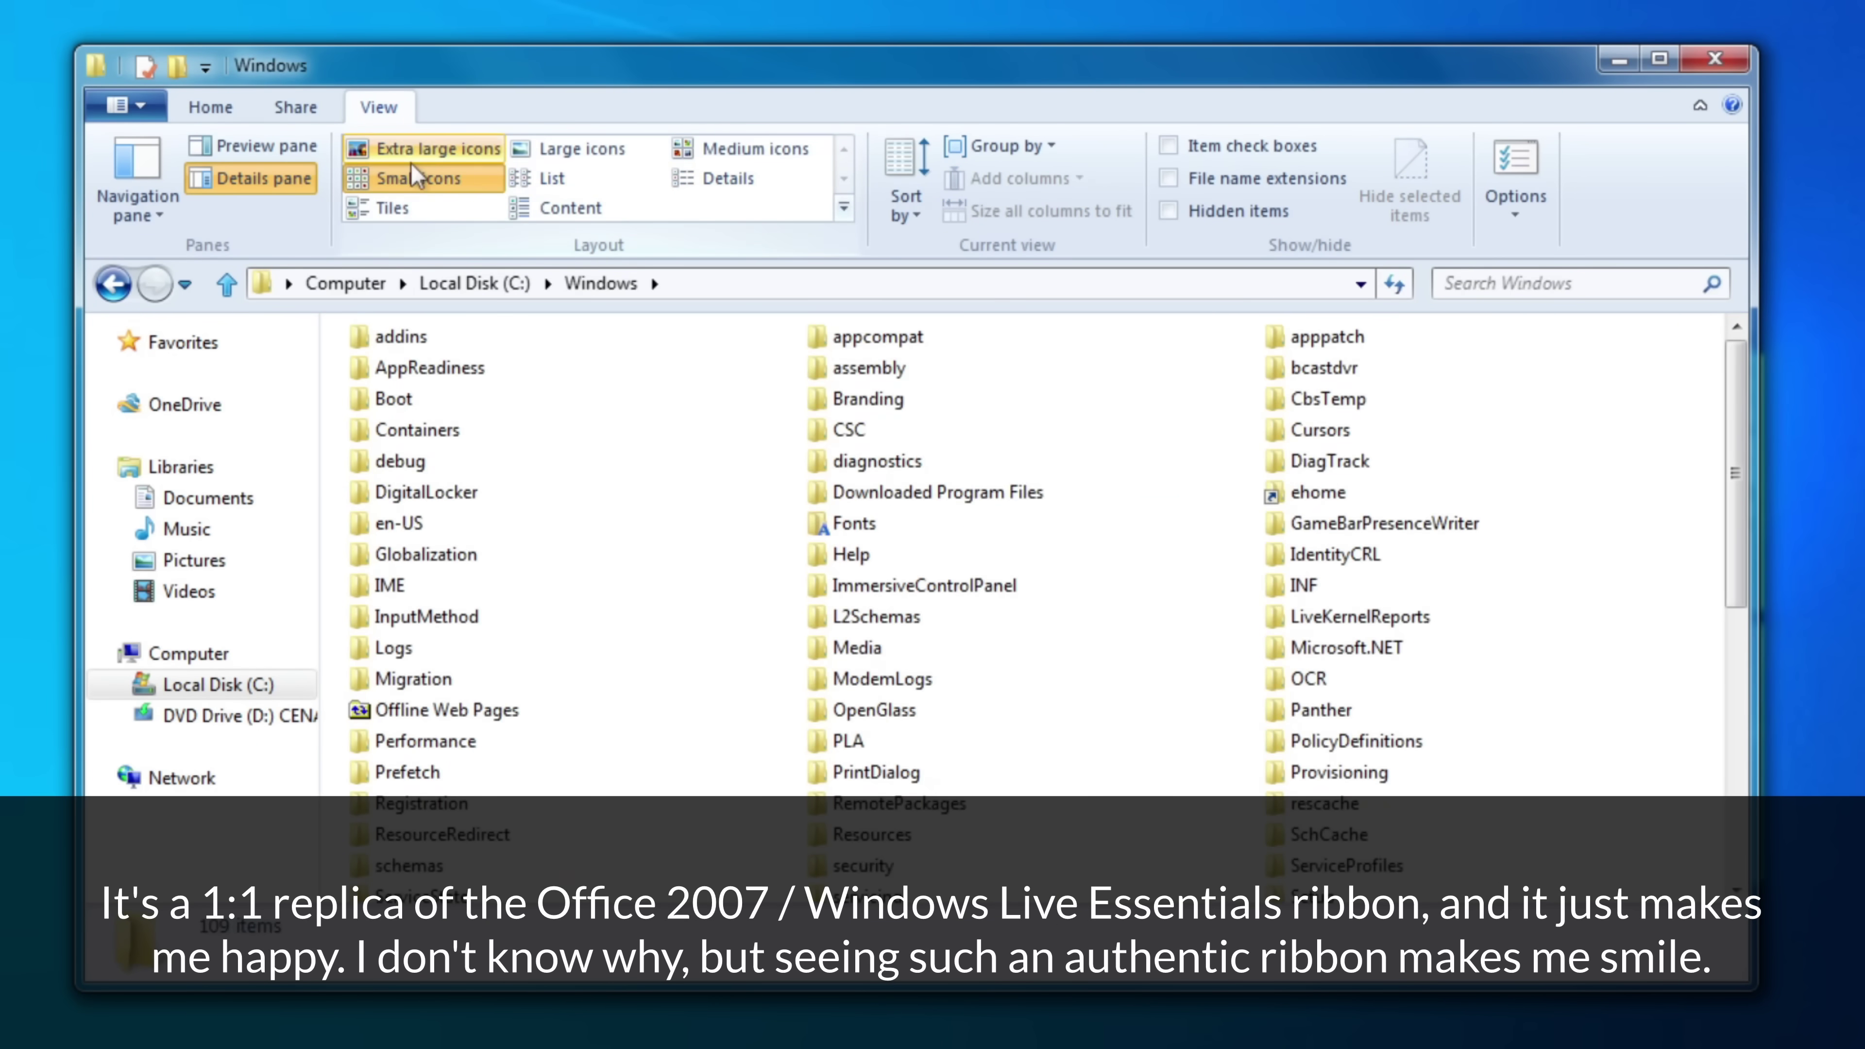
pyautogui.click(413, 156)
pyautogui.click(734, 182)
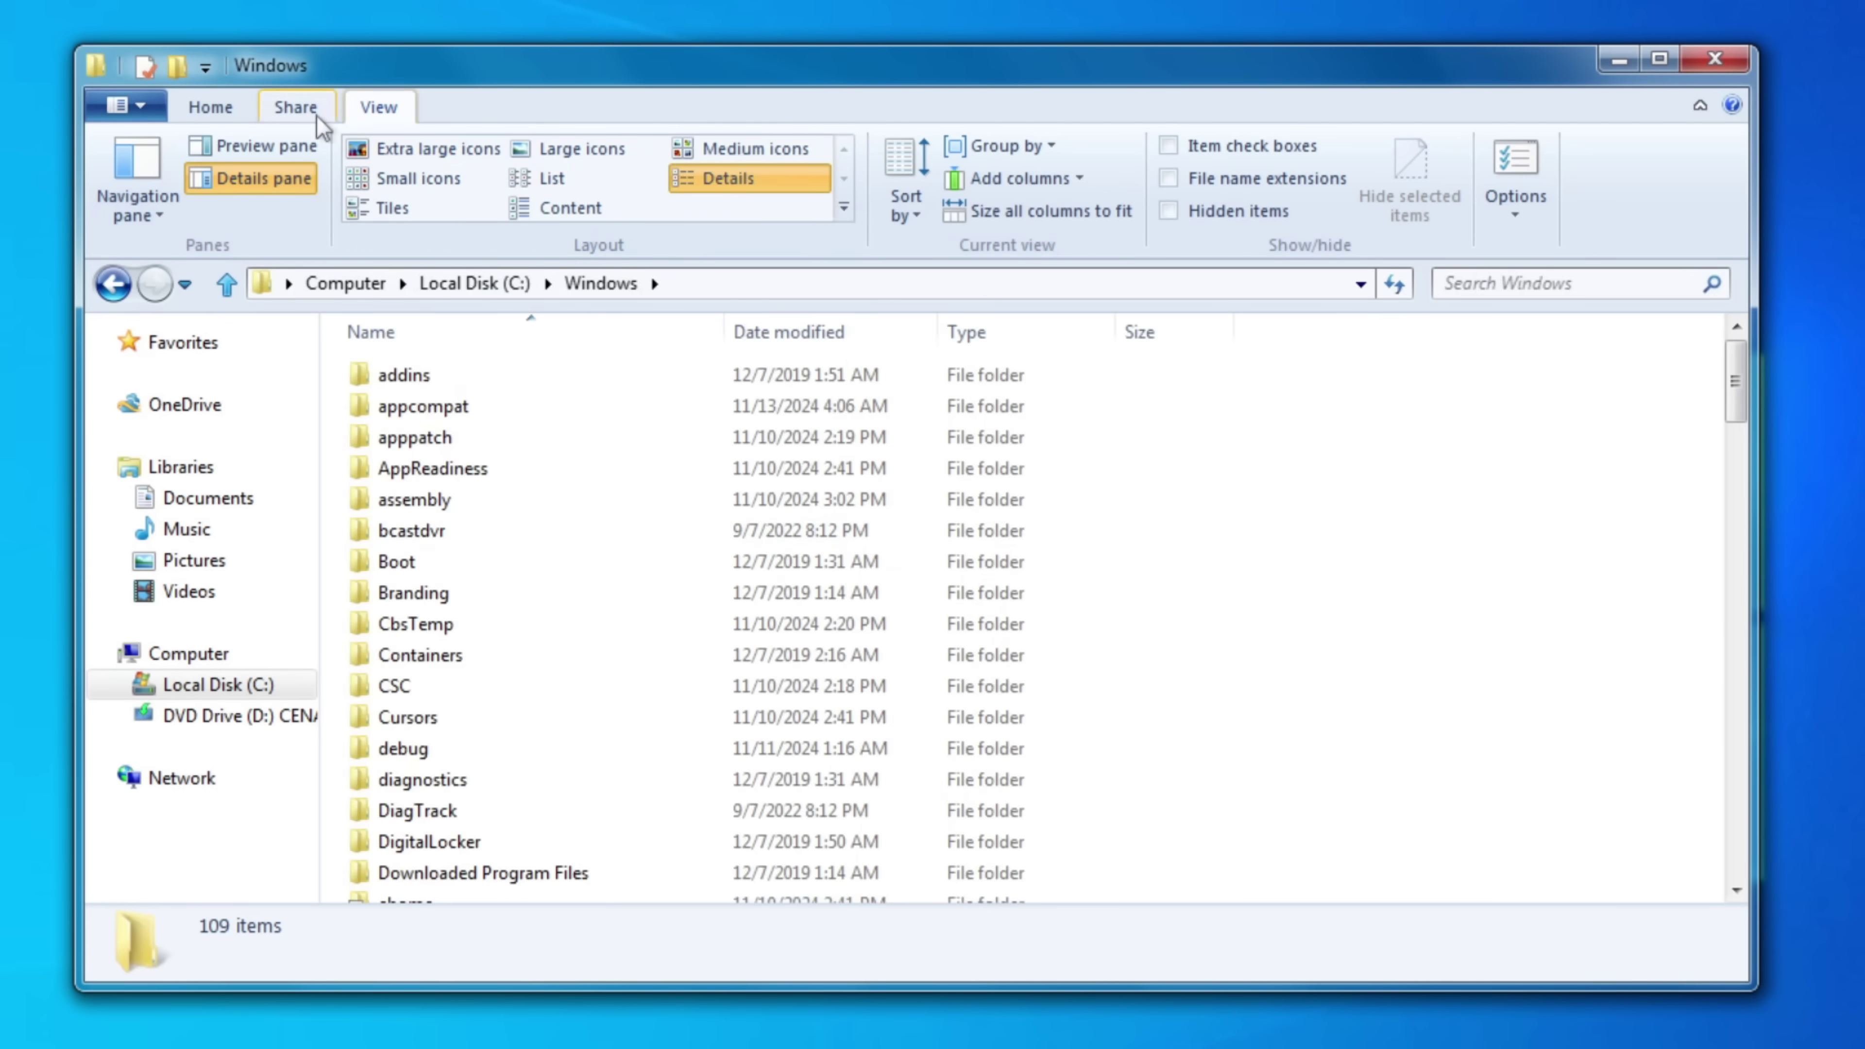
pyautogui.click(313, 114)
pyautogui.click(226, 115)
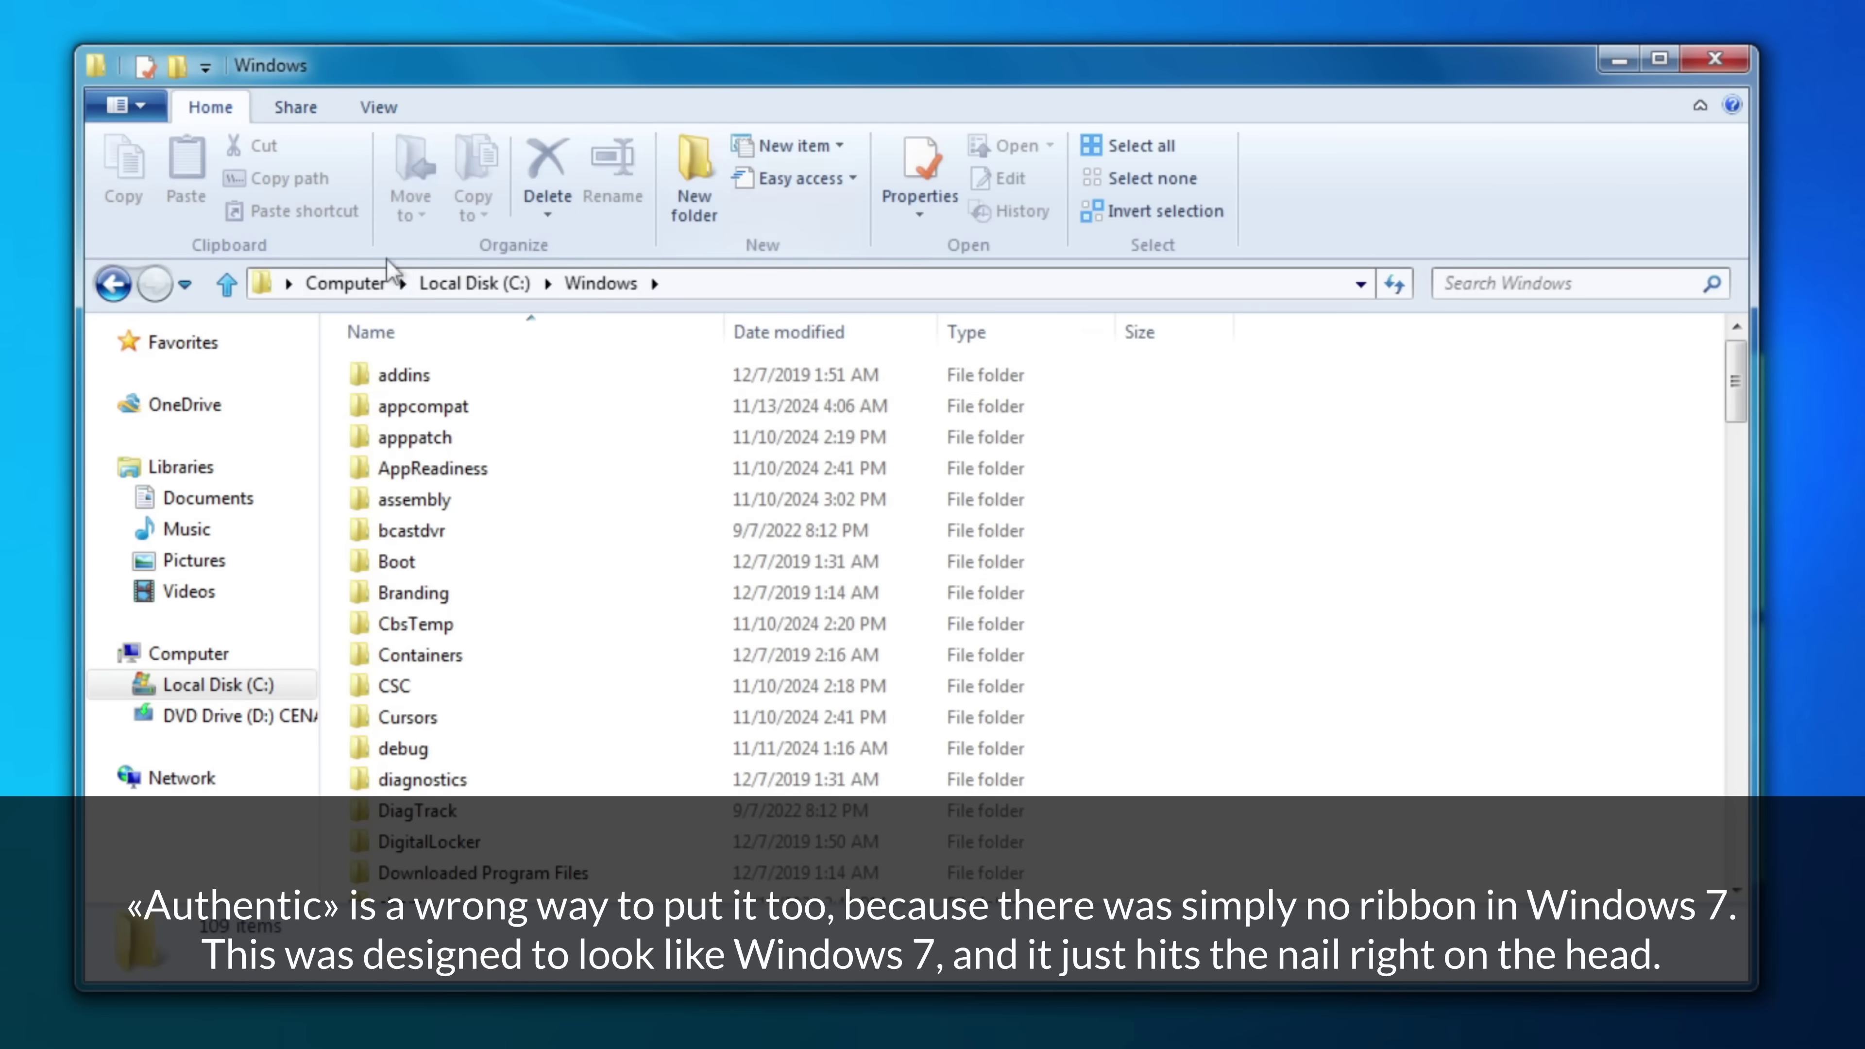
# - Create a Hello! folder on C: containing a new text document named 'text'
pyautogui.click(455, 284)
pyautogui.click(694, 177)
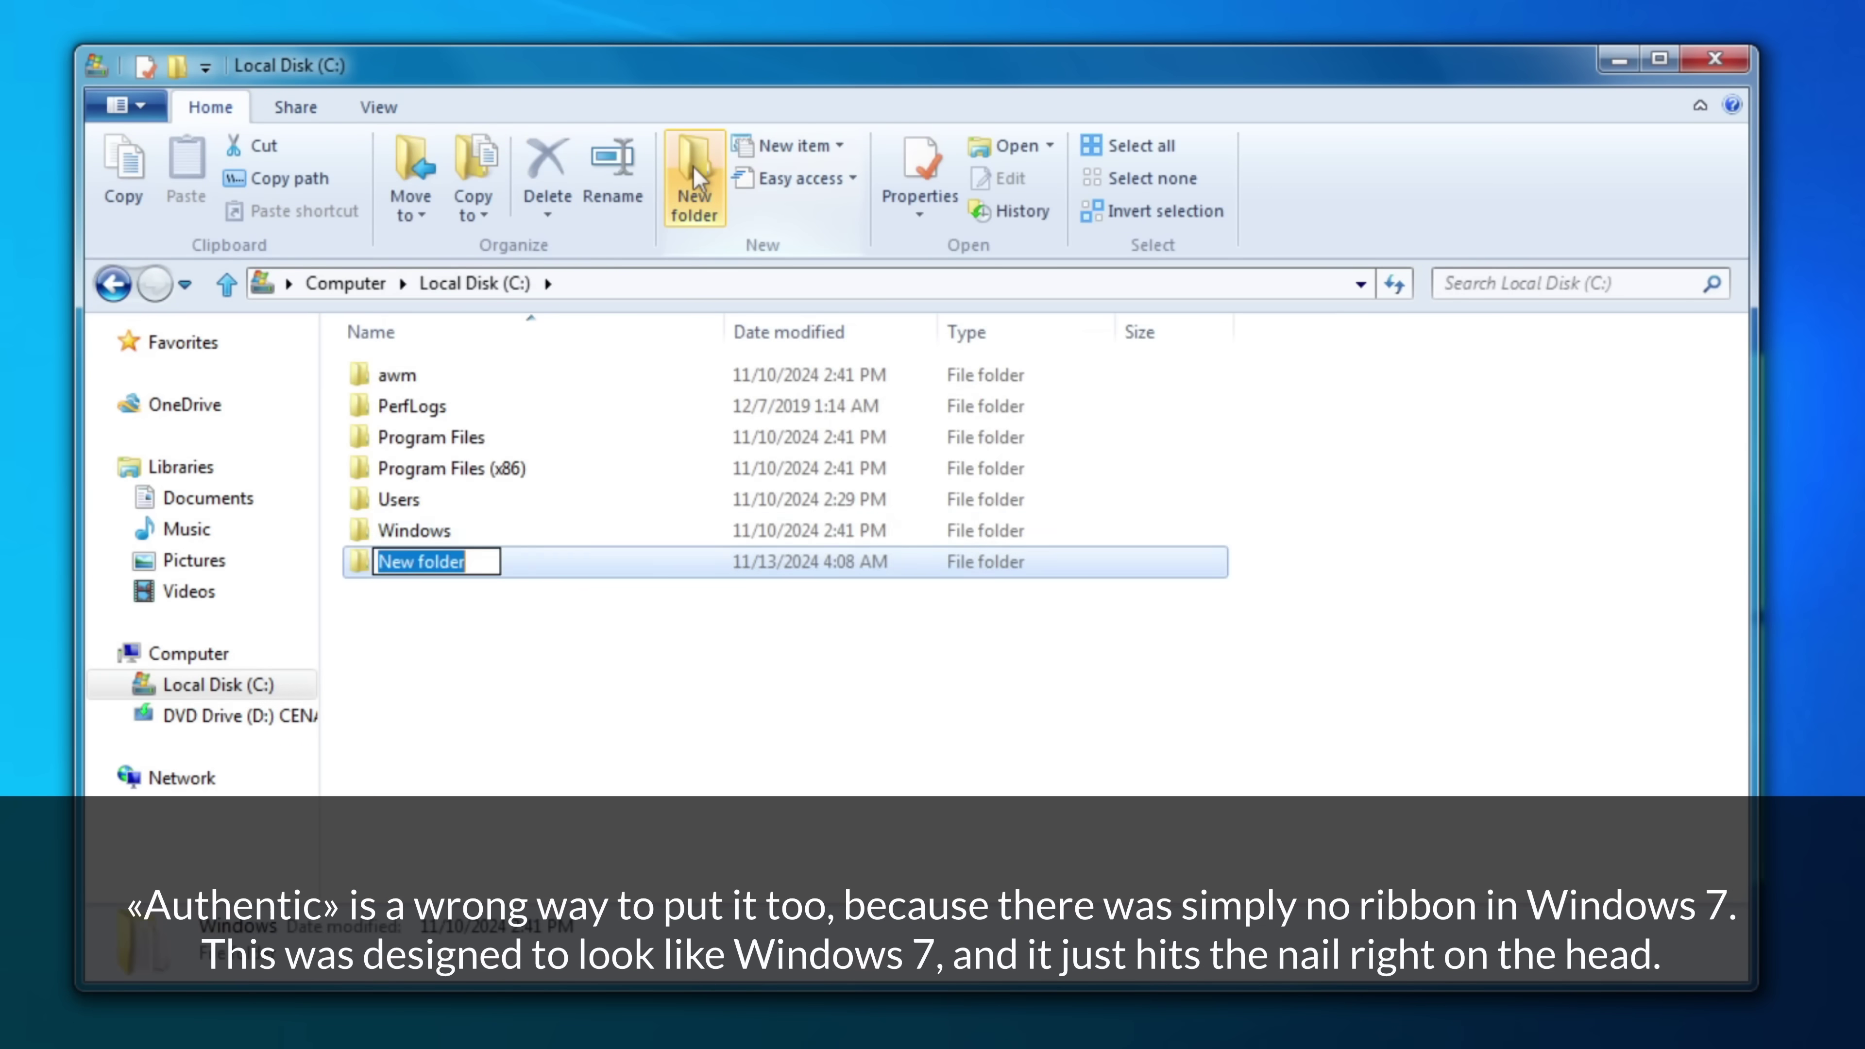
pyautogui.doubleClick(657, 577)
pyautogui.rightClick(511, 496)
pyautogui.moveTo(565, 850)
pyautogui.click(933, 1005)
pyautogui.write('text')
pyautogui.press('Return')
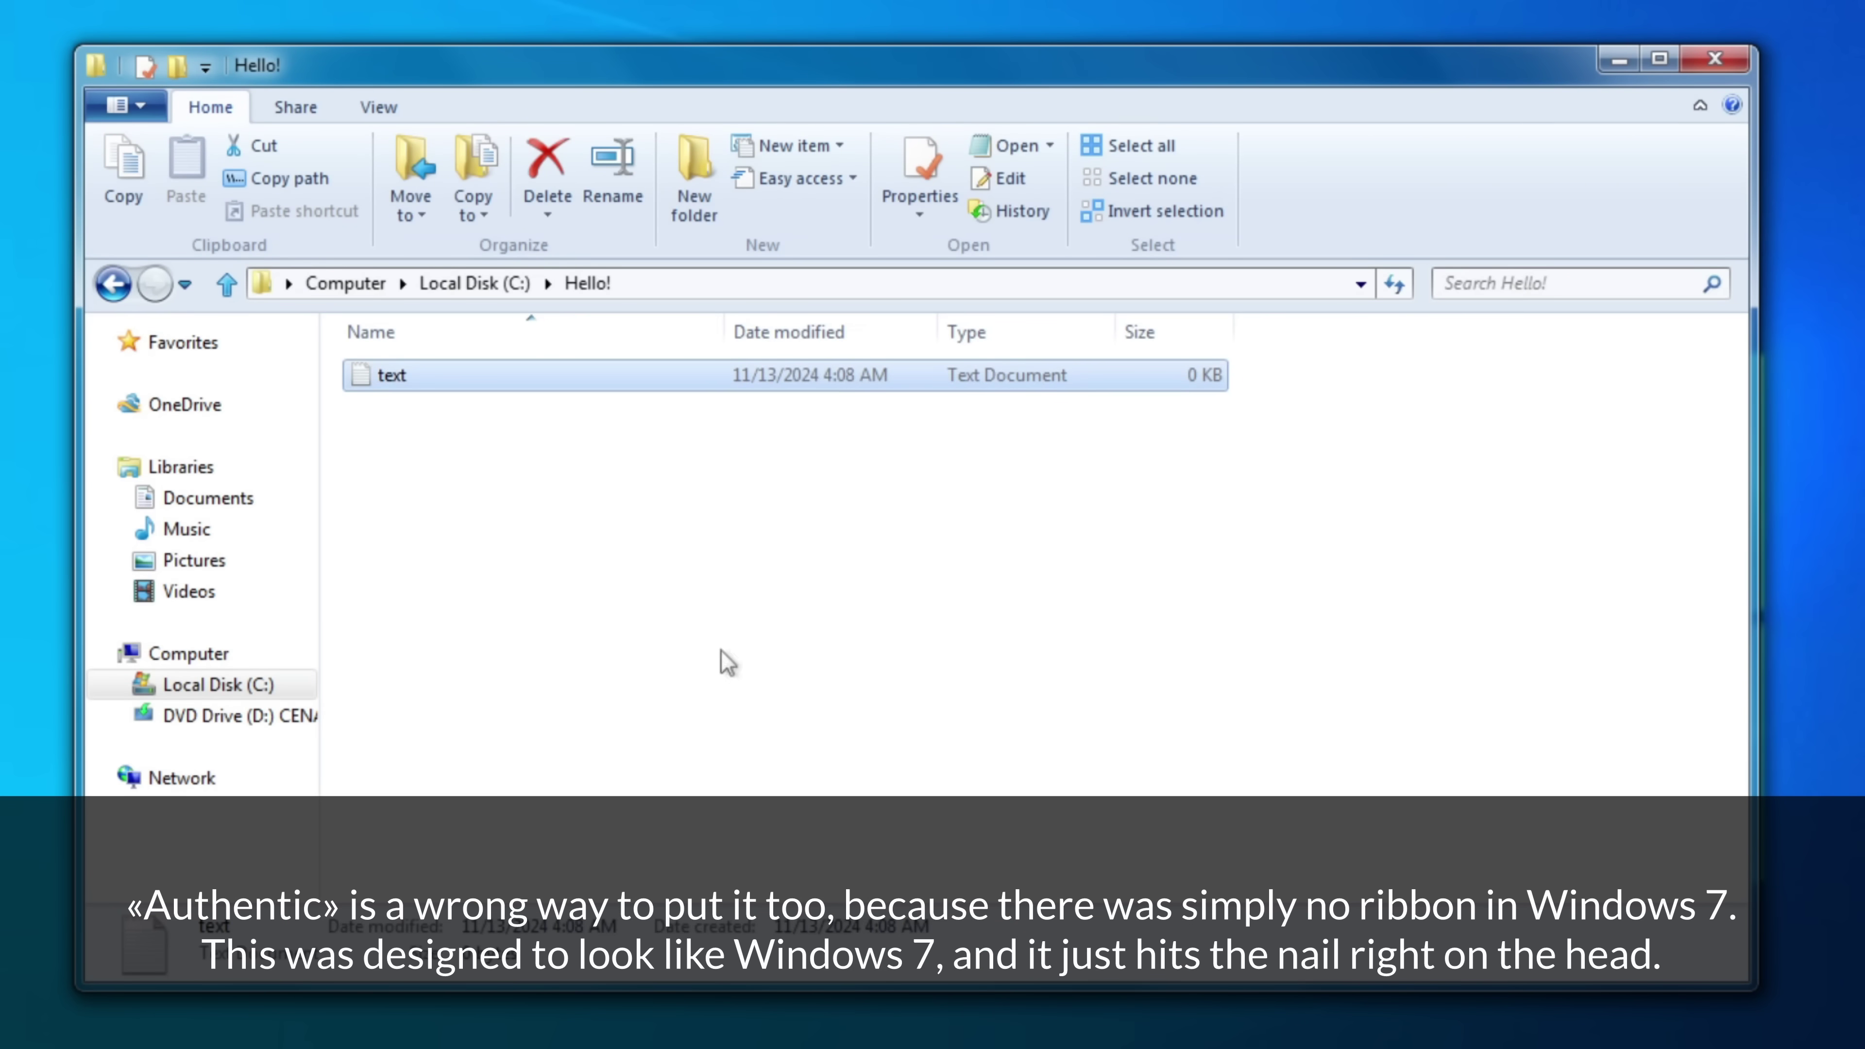
# - Turn on item check boxes, open text.txt in Notepad, and view About Notepad
pyautogui.click(378, 107)
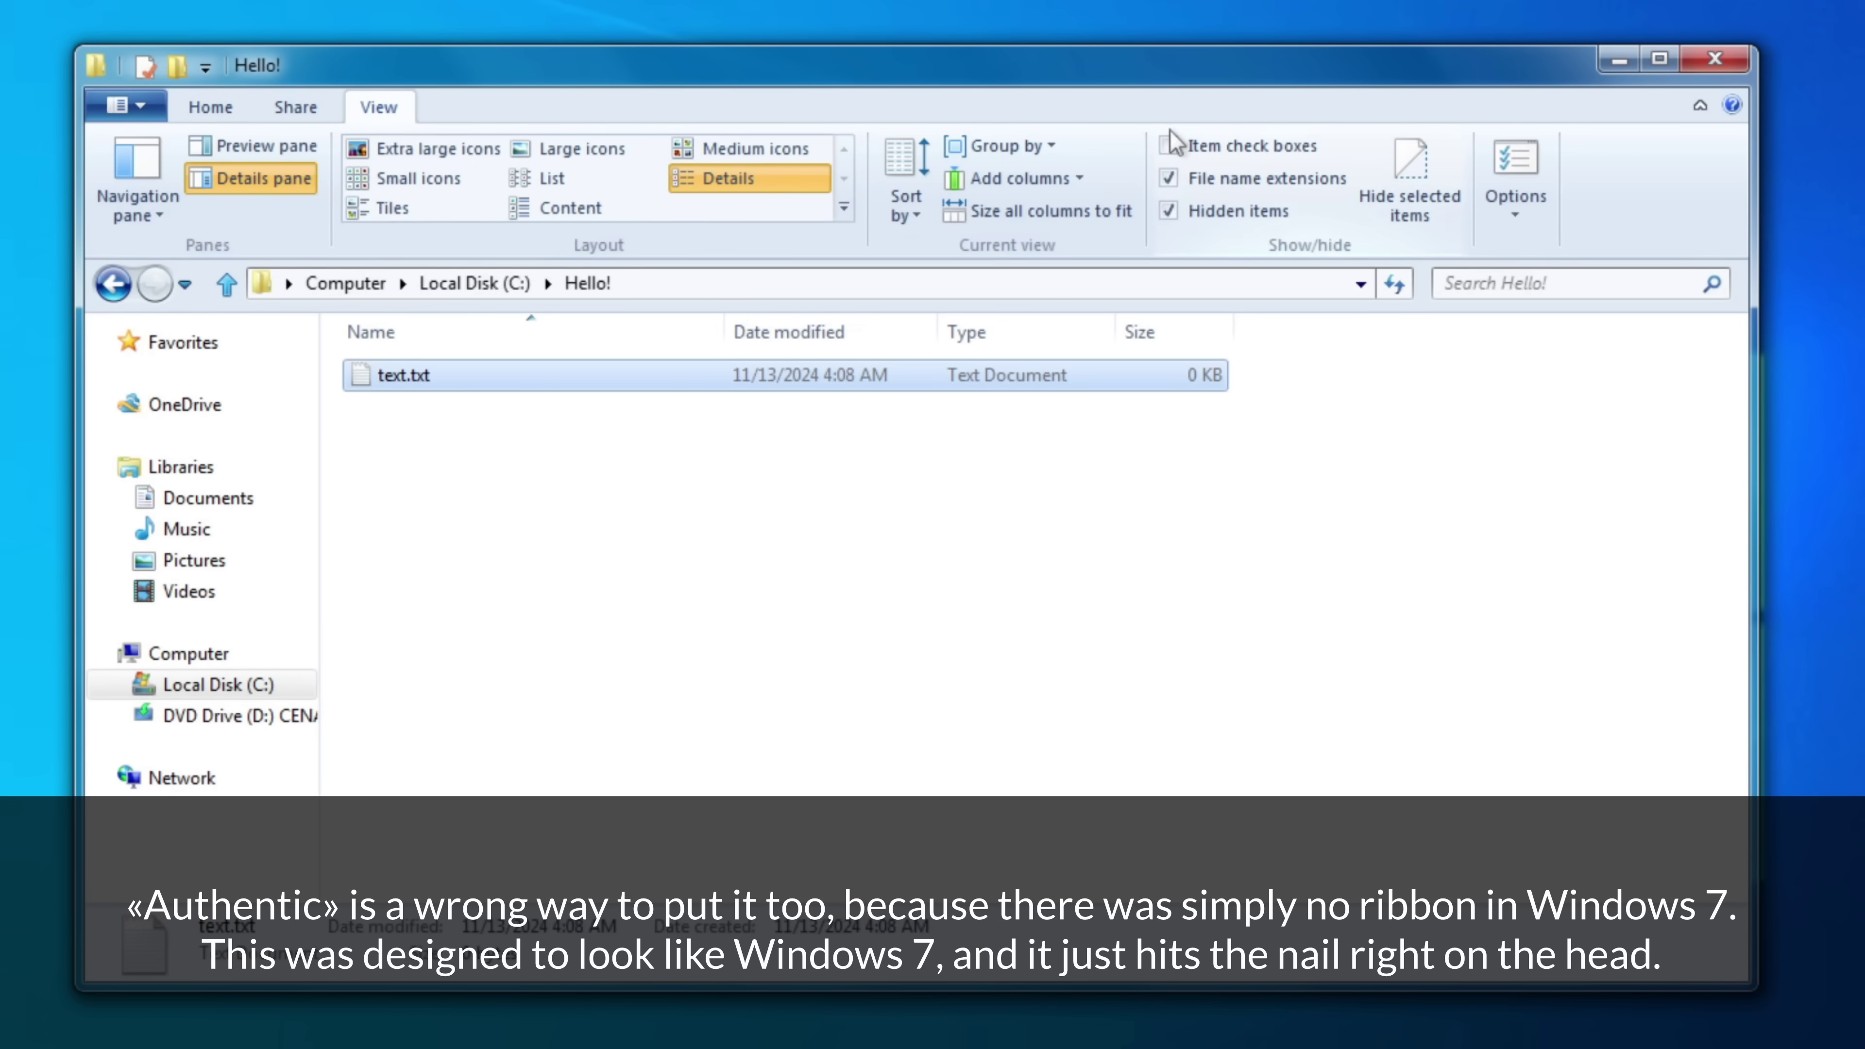
pyautogui.click(1184, 153)
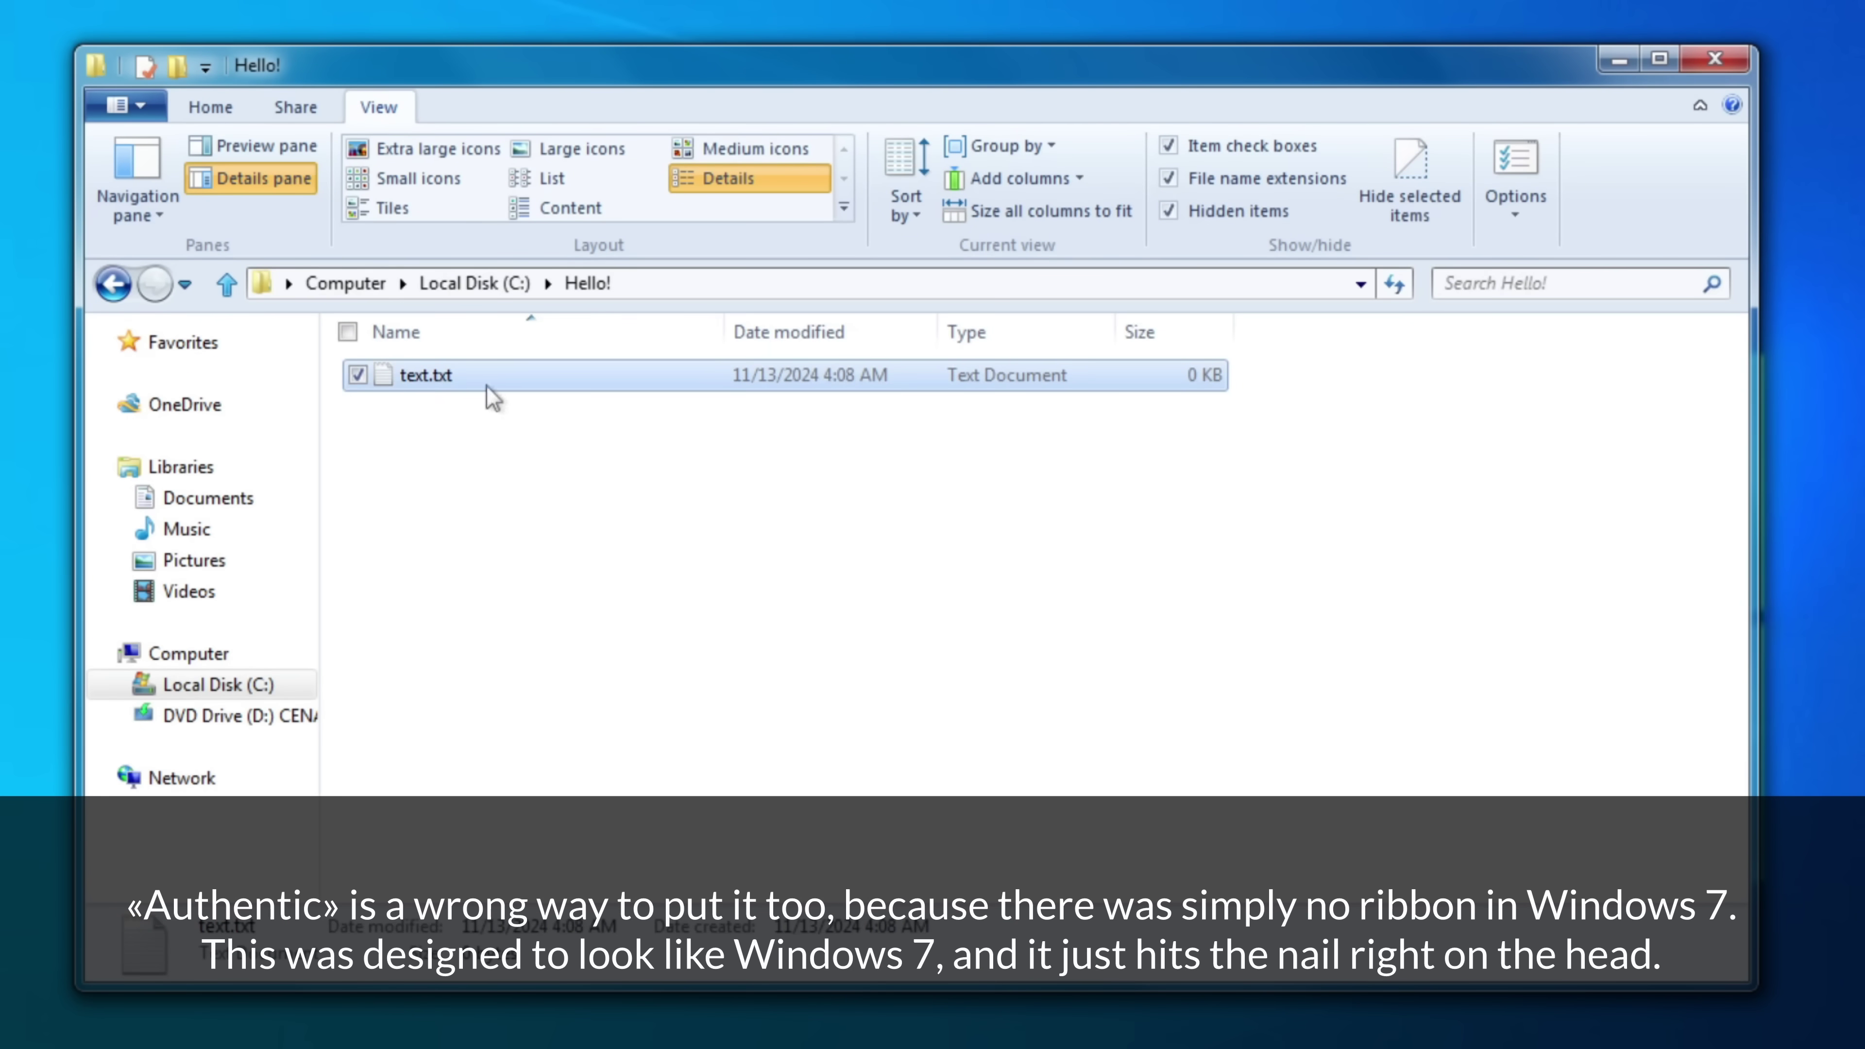
pyautogui.doubleClick(448, 381)
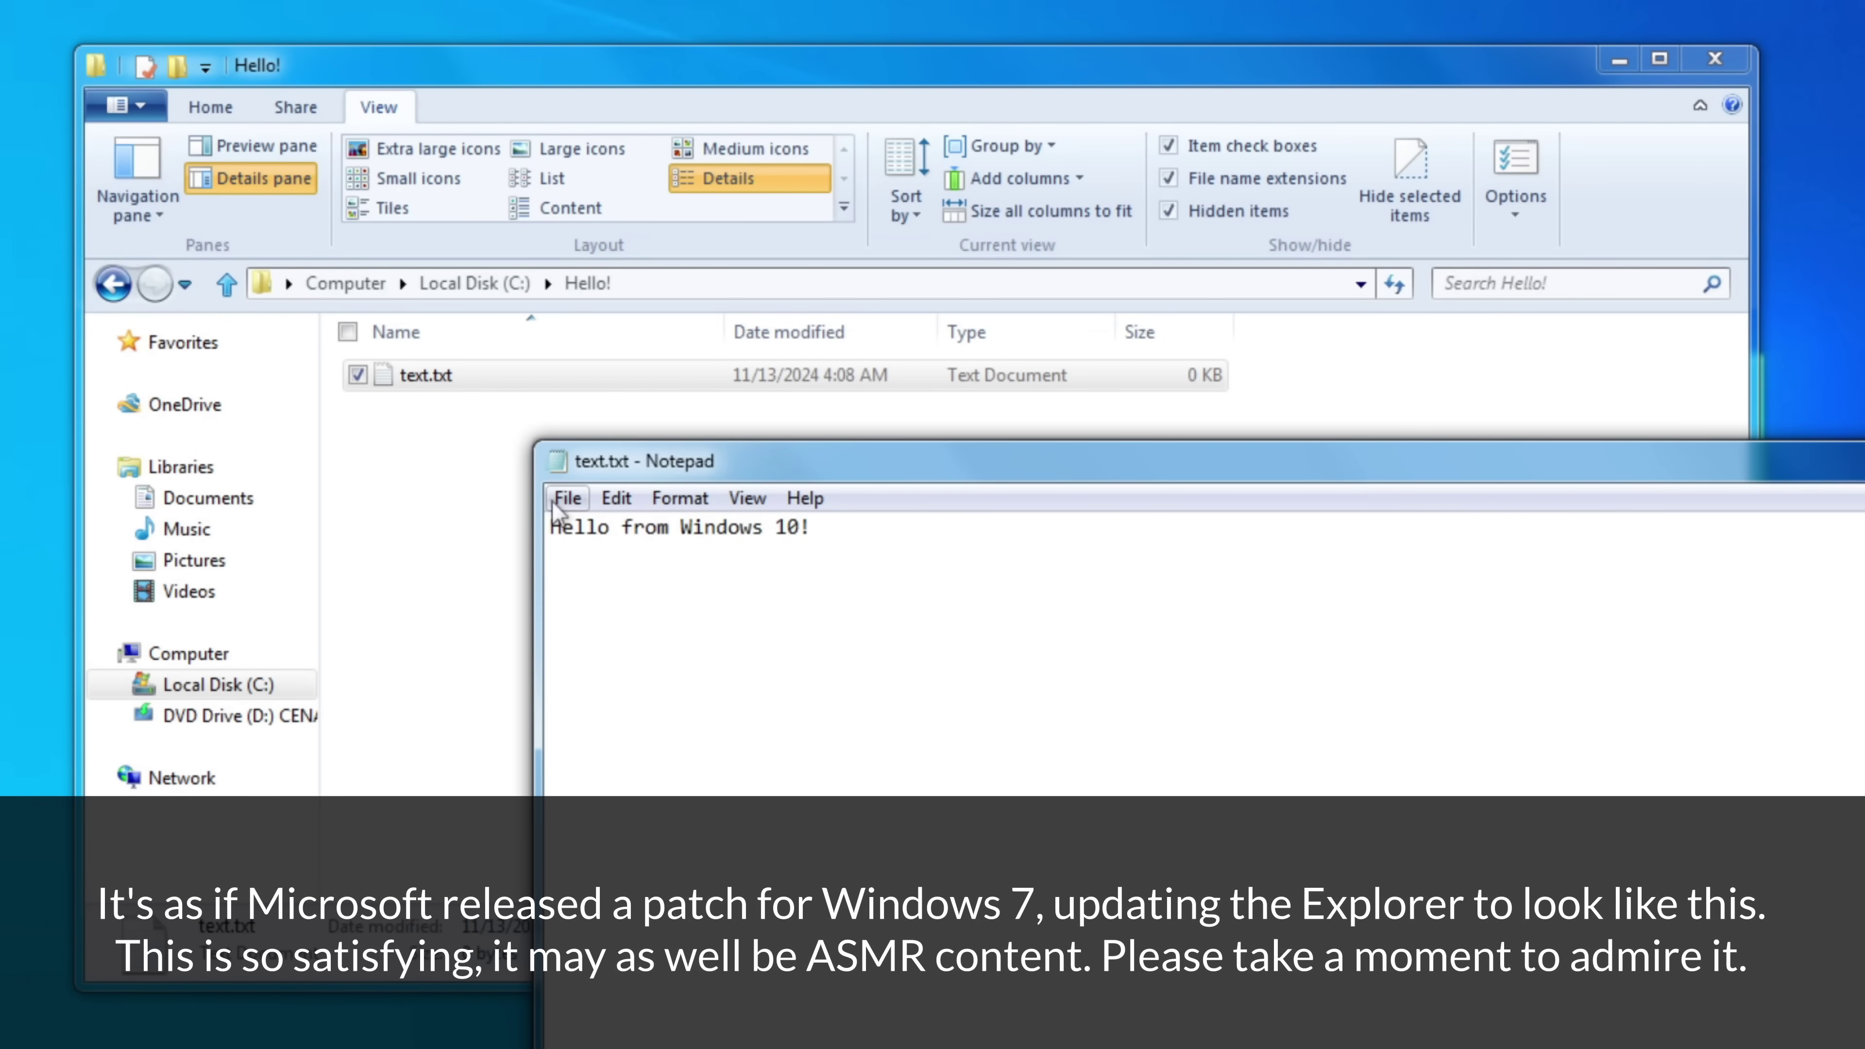
pyautogui.click(805, 498)
pyautogui.click(852, 609)
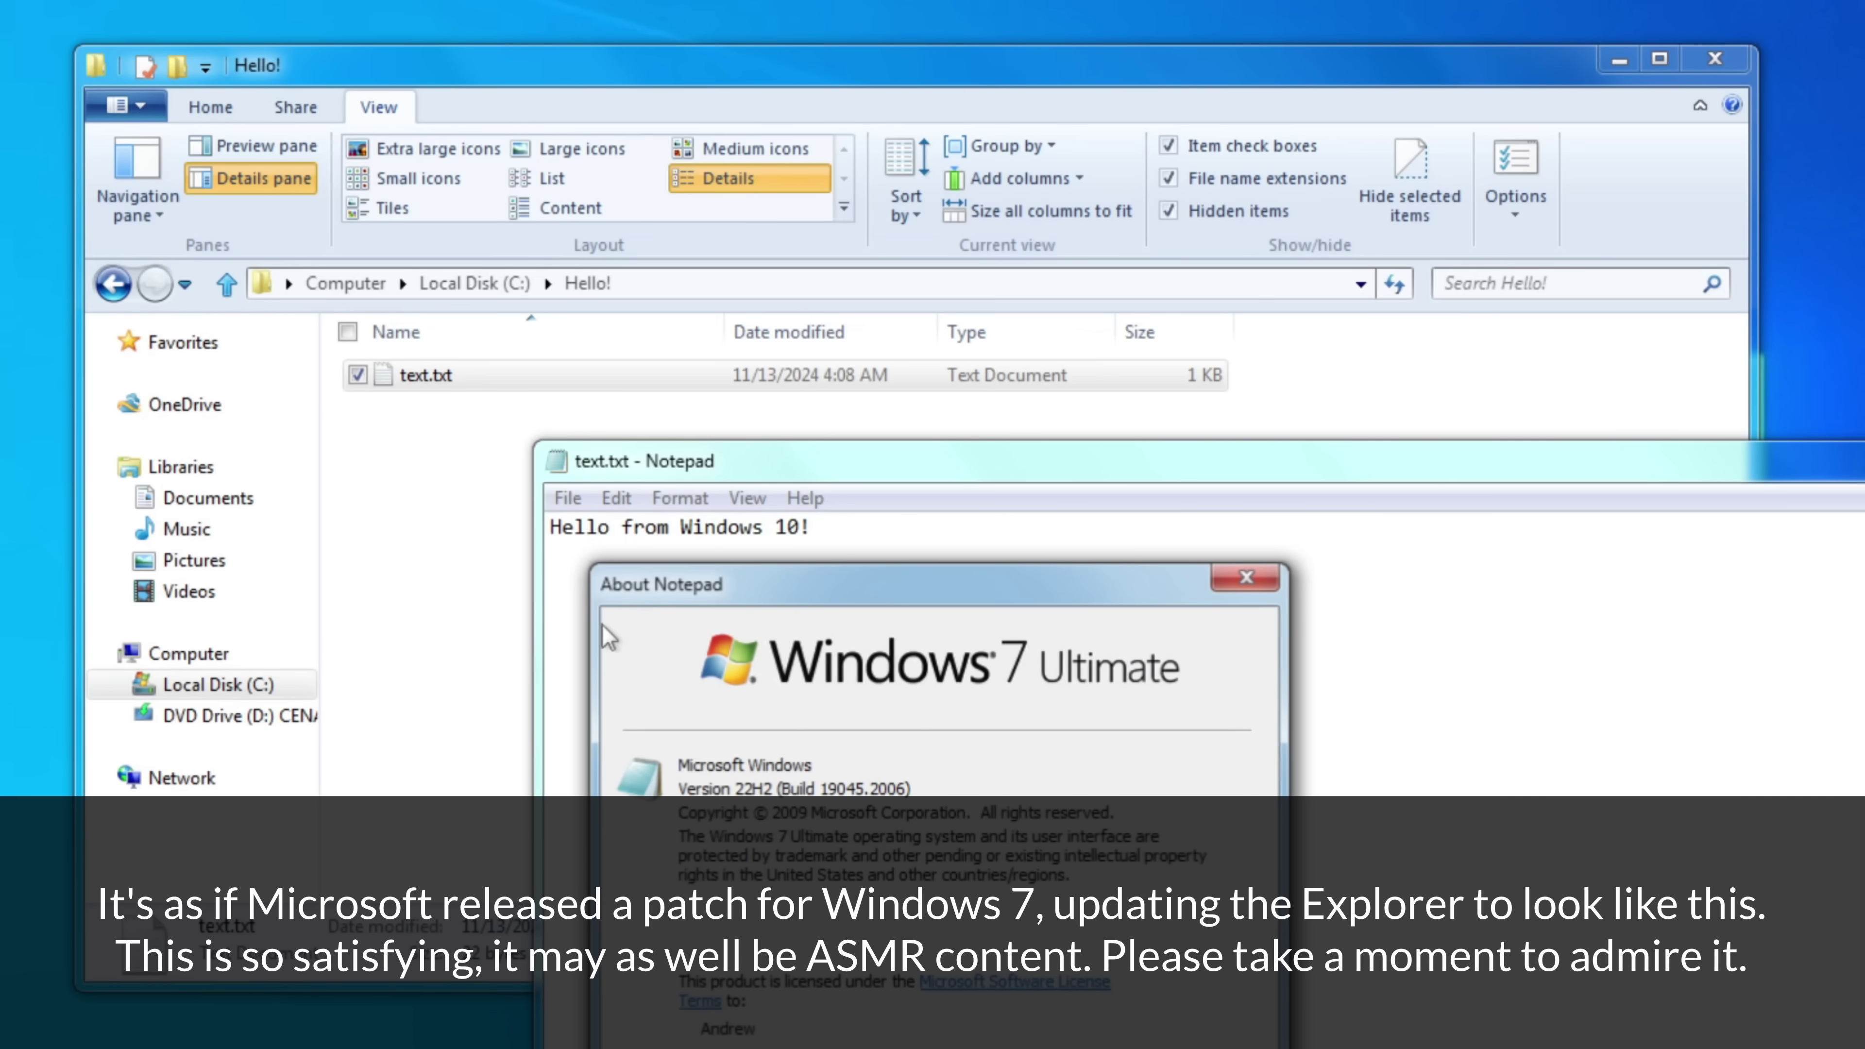
pyautogui.moveTo(716, 606); pyautogui.dragTo(1113, 344)
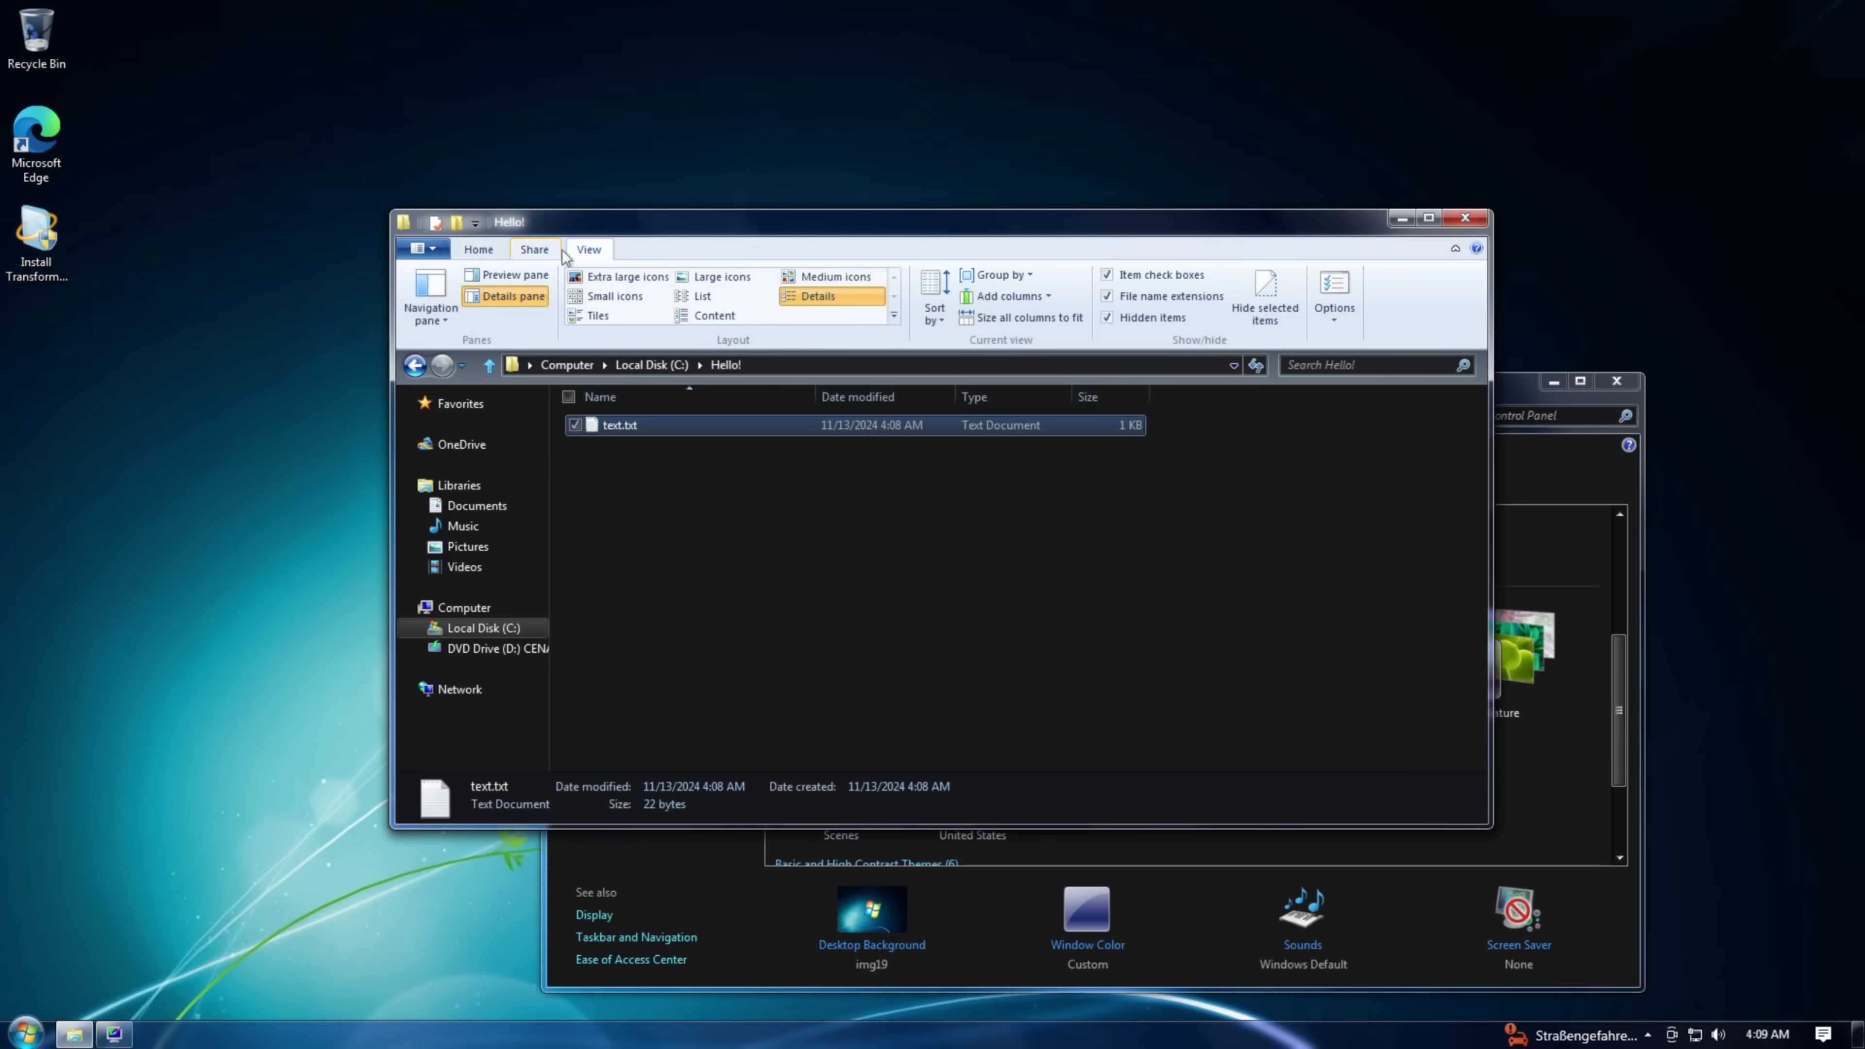
# - Collapse the Explorer ribbon with Ctrl+F1, pin it expanded, then collapse and peek at it again
pyautogui.hotkey('ctrl', 'F1')
pyautogui.click(608, 252)
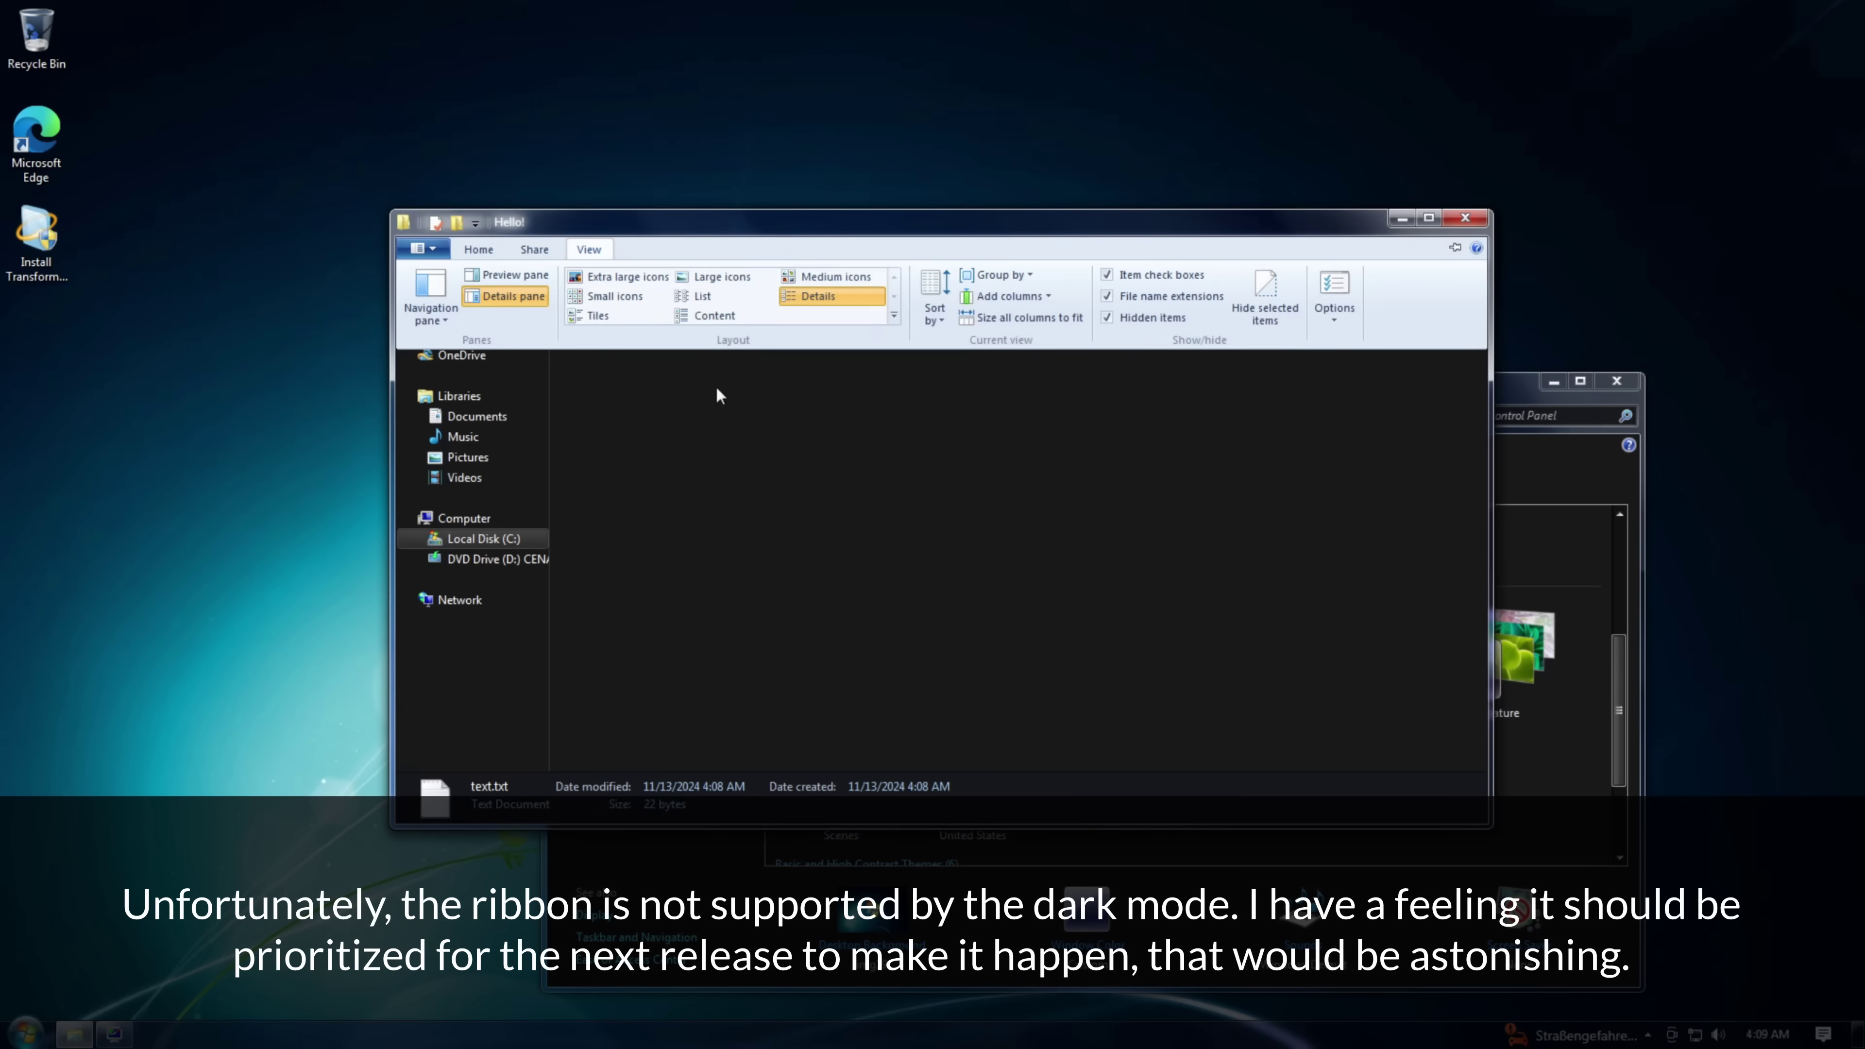
pyautogui.click(1455, 248)
pyautogui.click(688, 586)
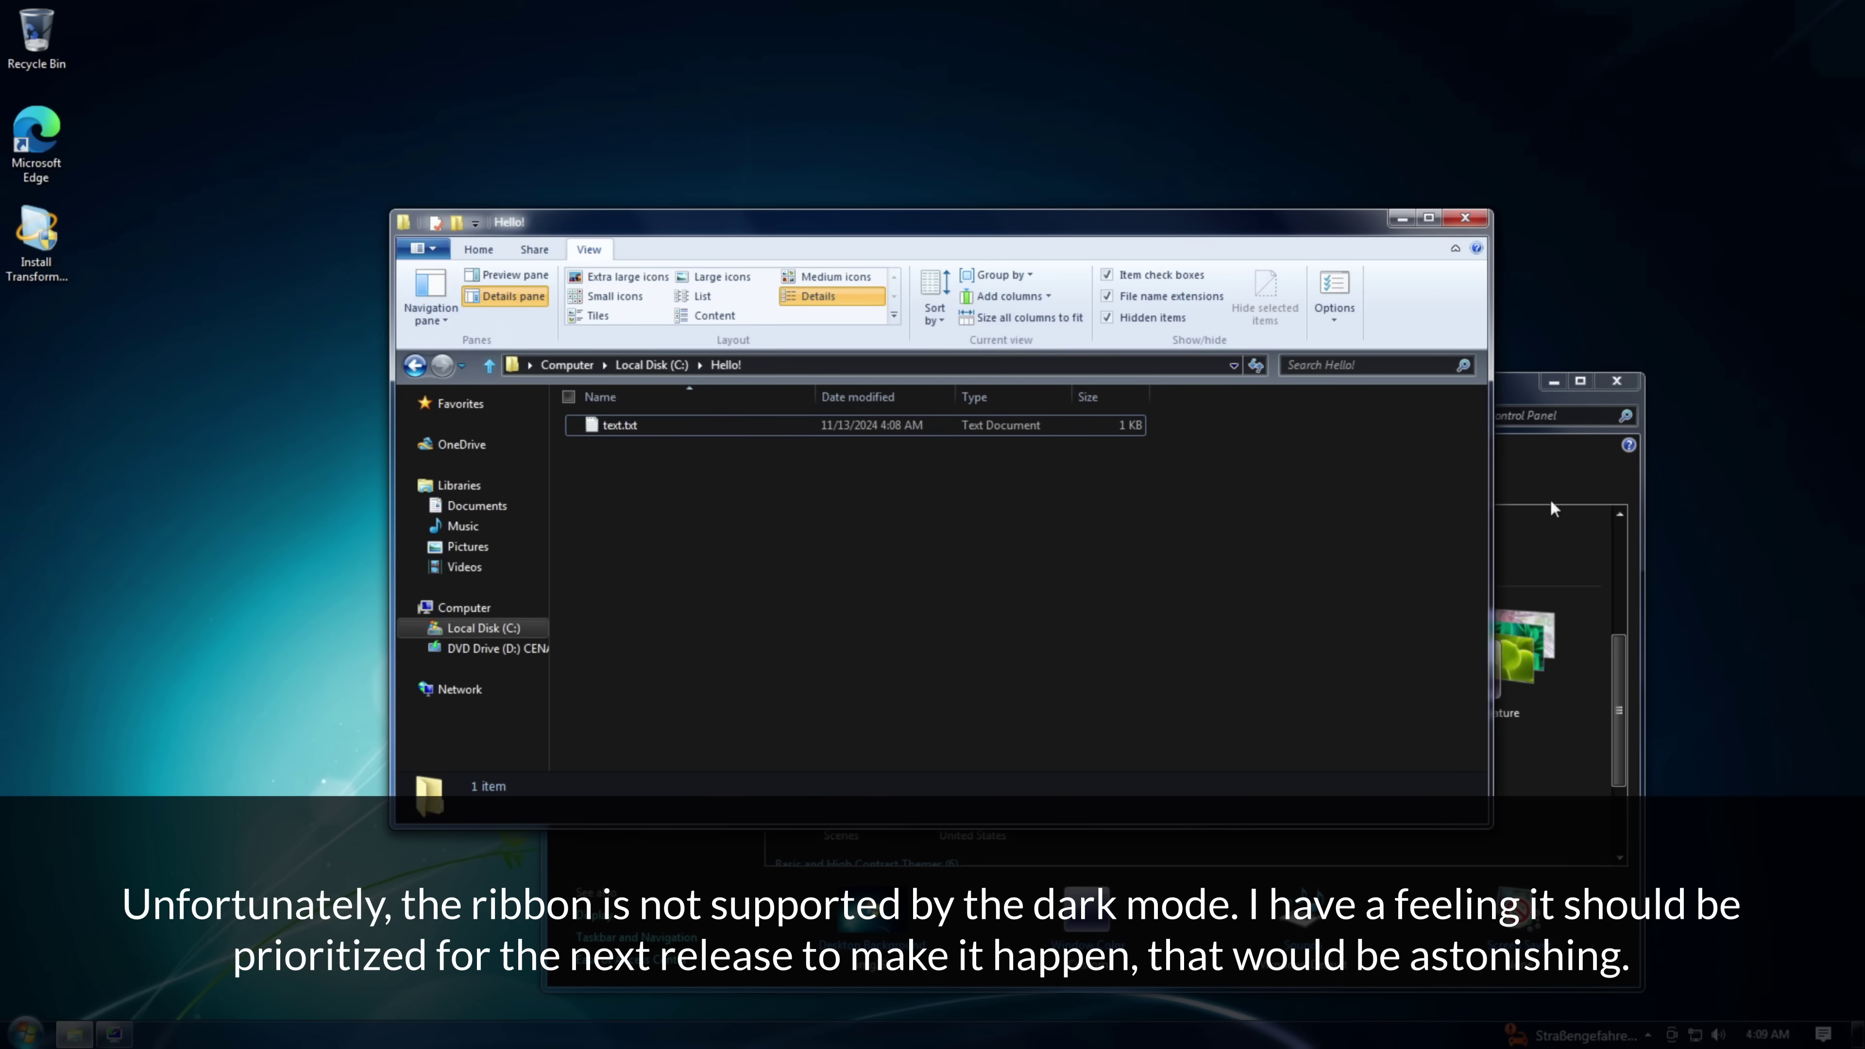
pyautogui.doubleClick(587, 251)
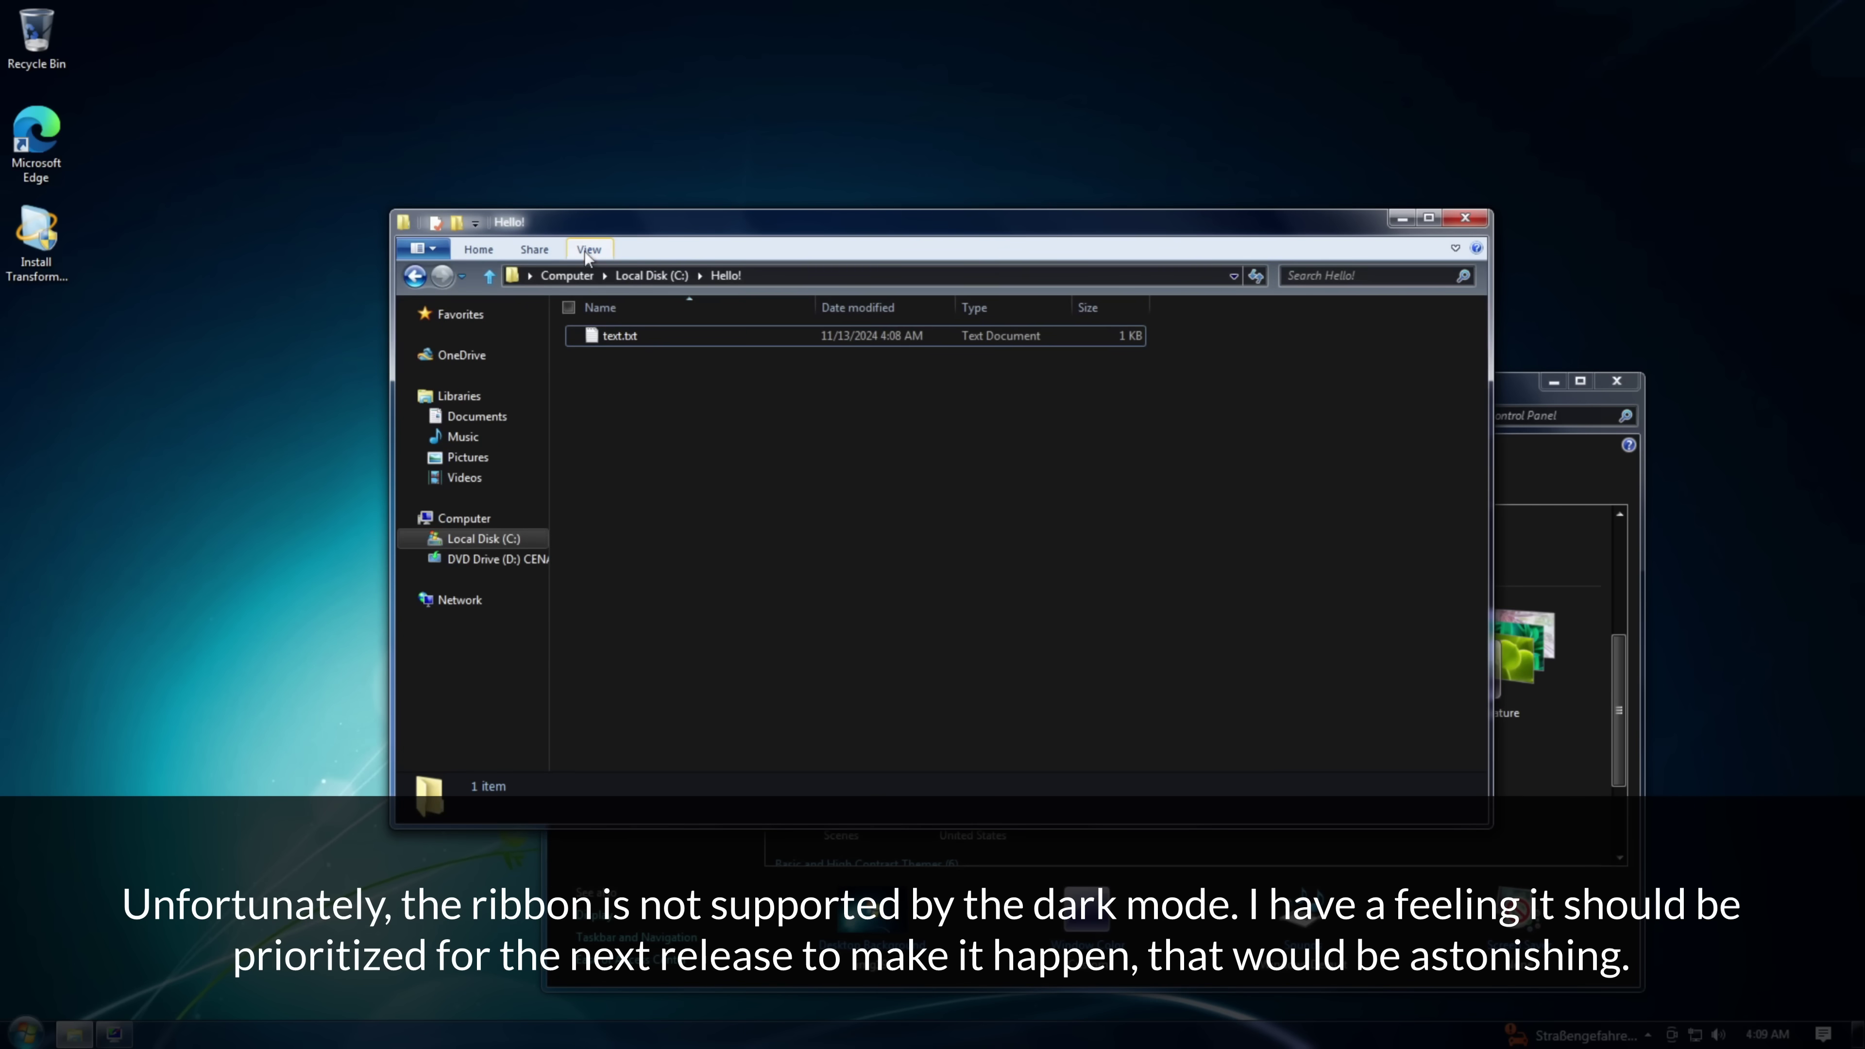
pyautogui.click(478, 249)
pyautogui.click(750, 611)
# - Apply the Architecture theme, then move the Explorer window up and left and minimize it
pyautogui.click(26, 1035)
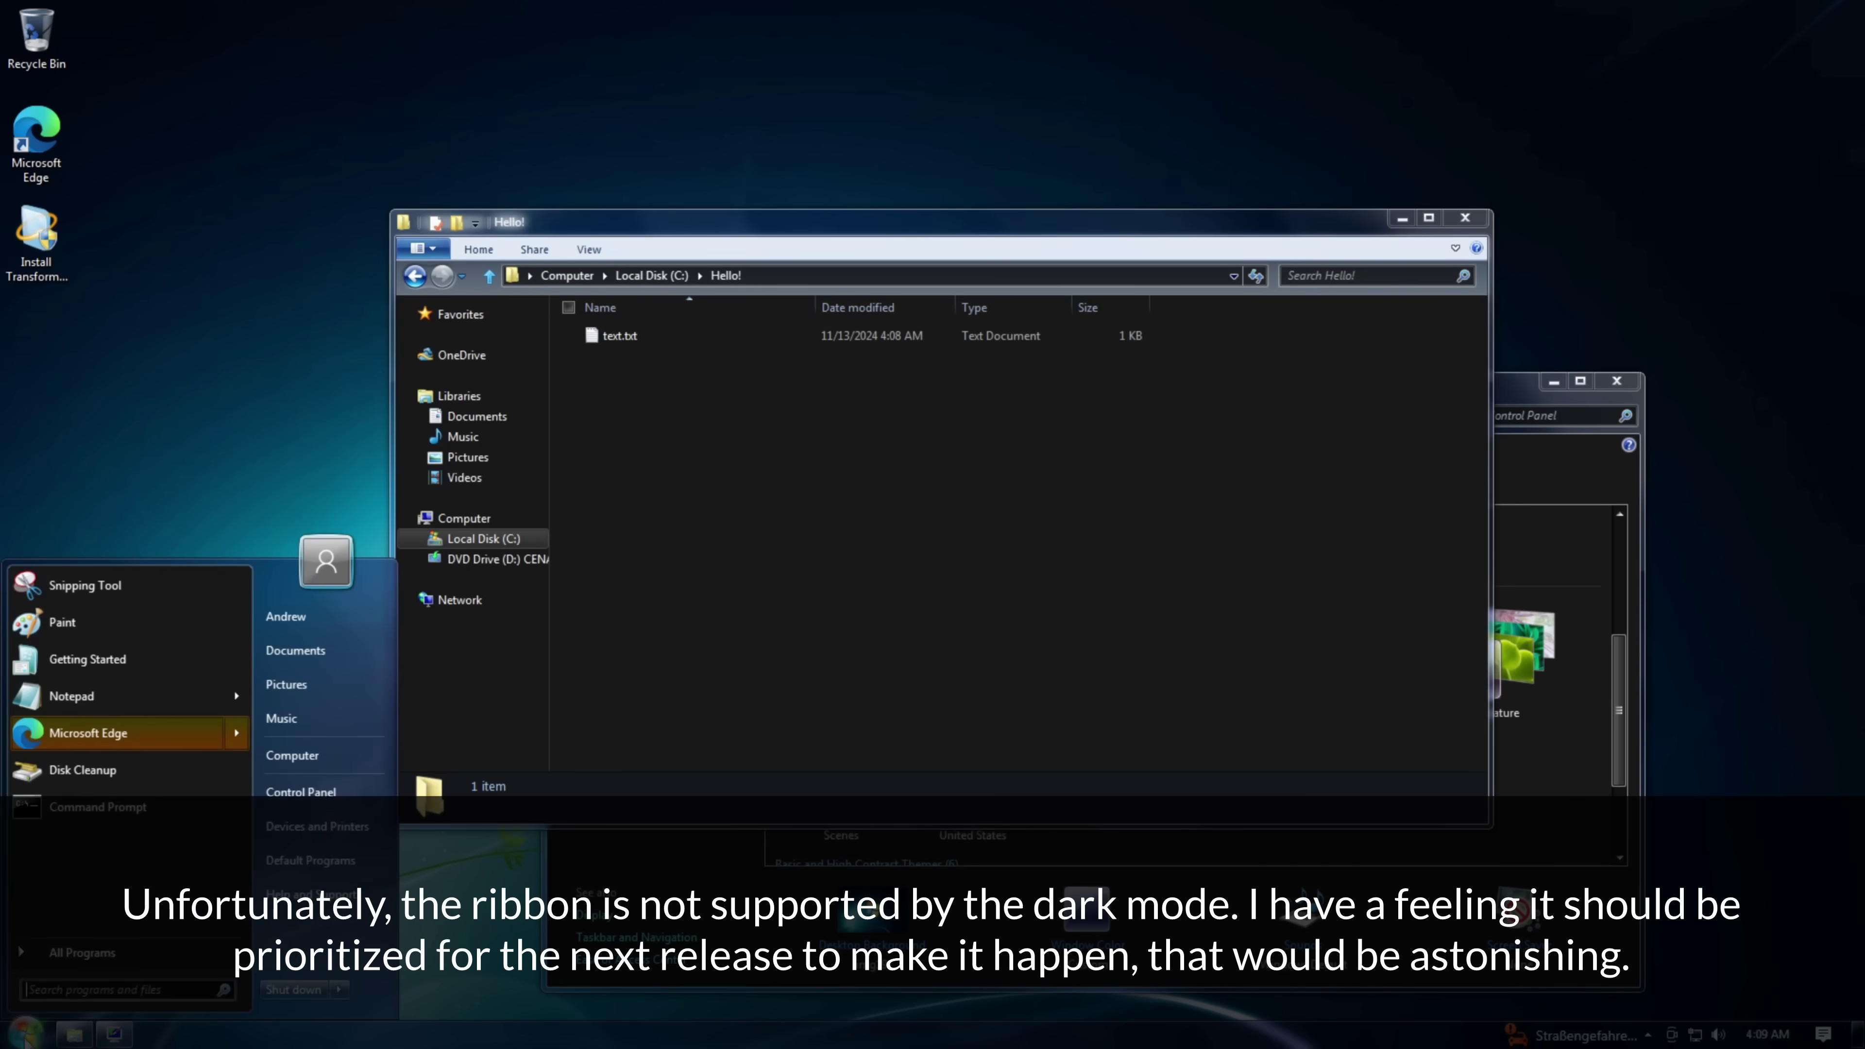
pyautogui.click(26, 1034)
pyautogui.click(967, 644)
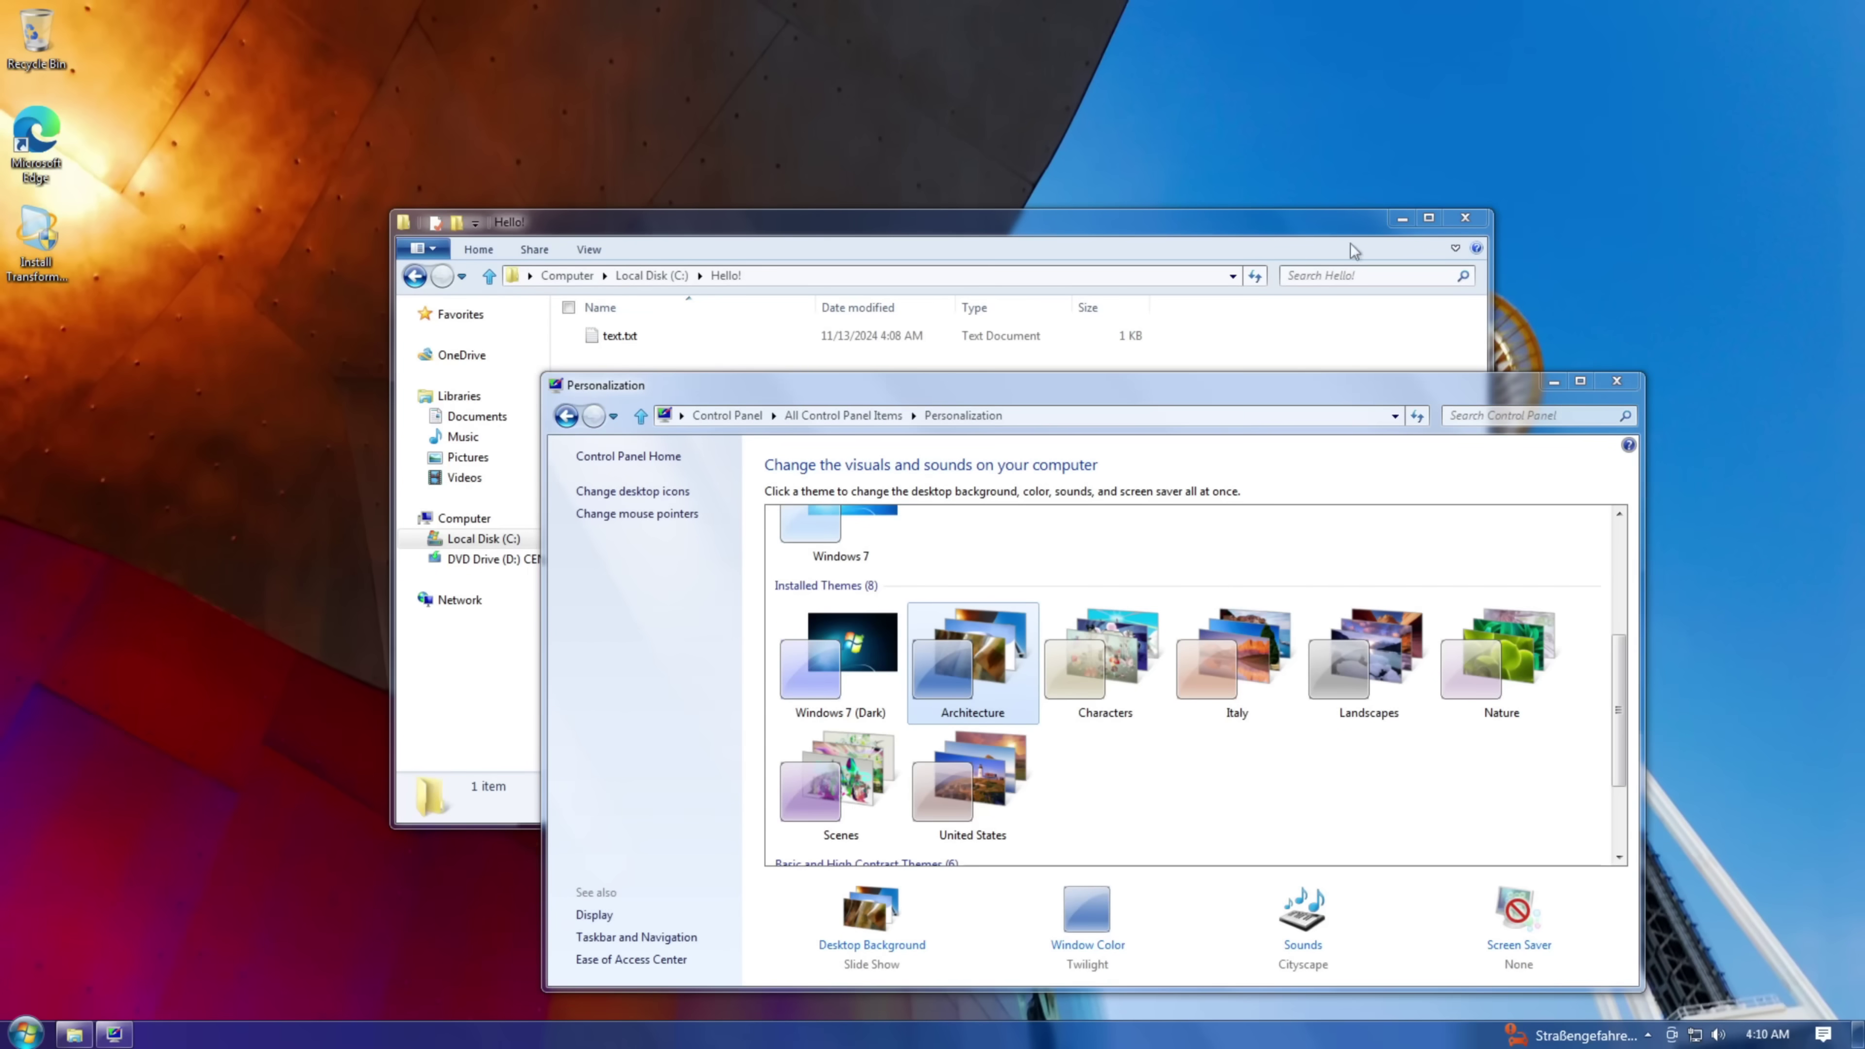
pyautogui.click(1457, 248)
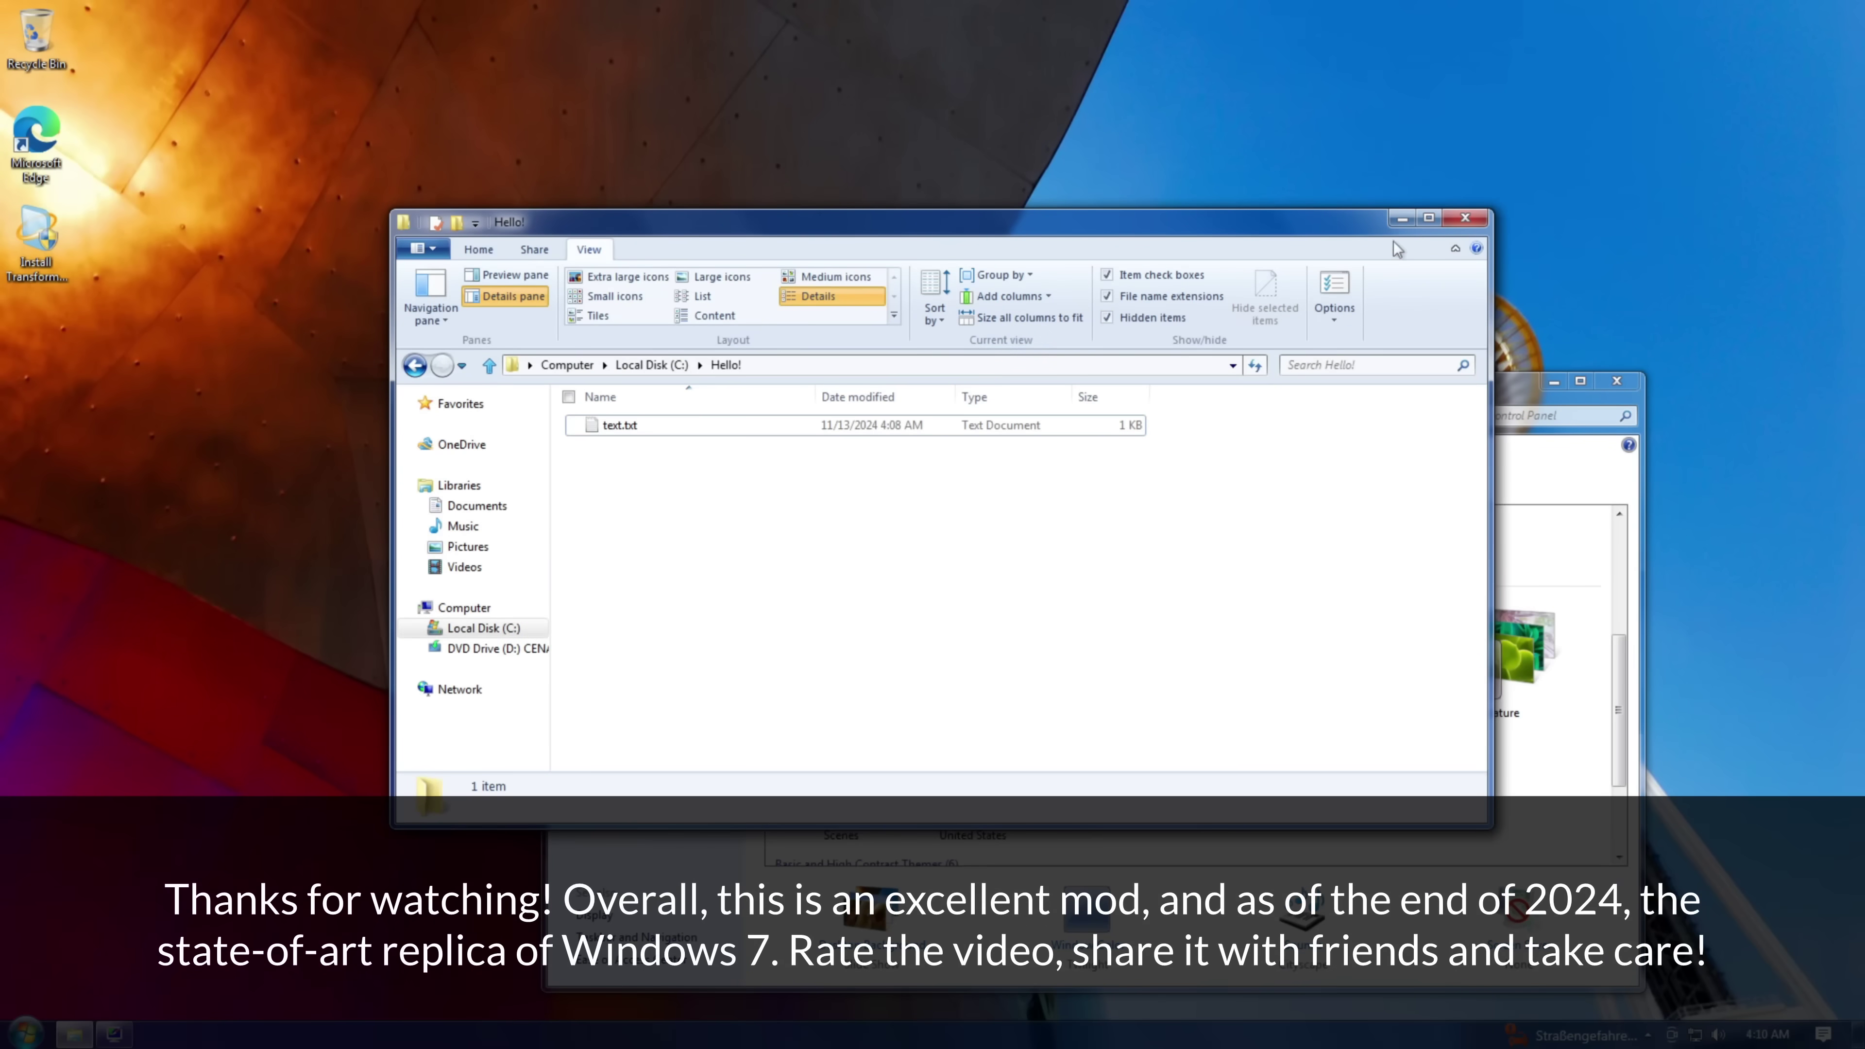
pyautogui.moveTo(1304, 245); pyautogui.dragTo(1032, 87)
pyautogui.click(1128, 64)
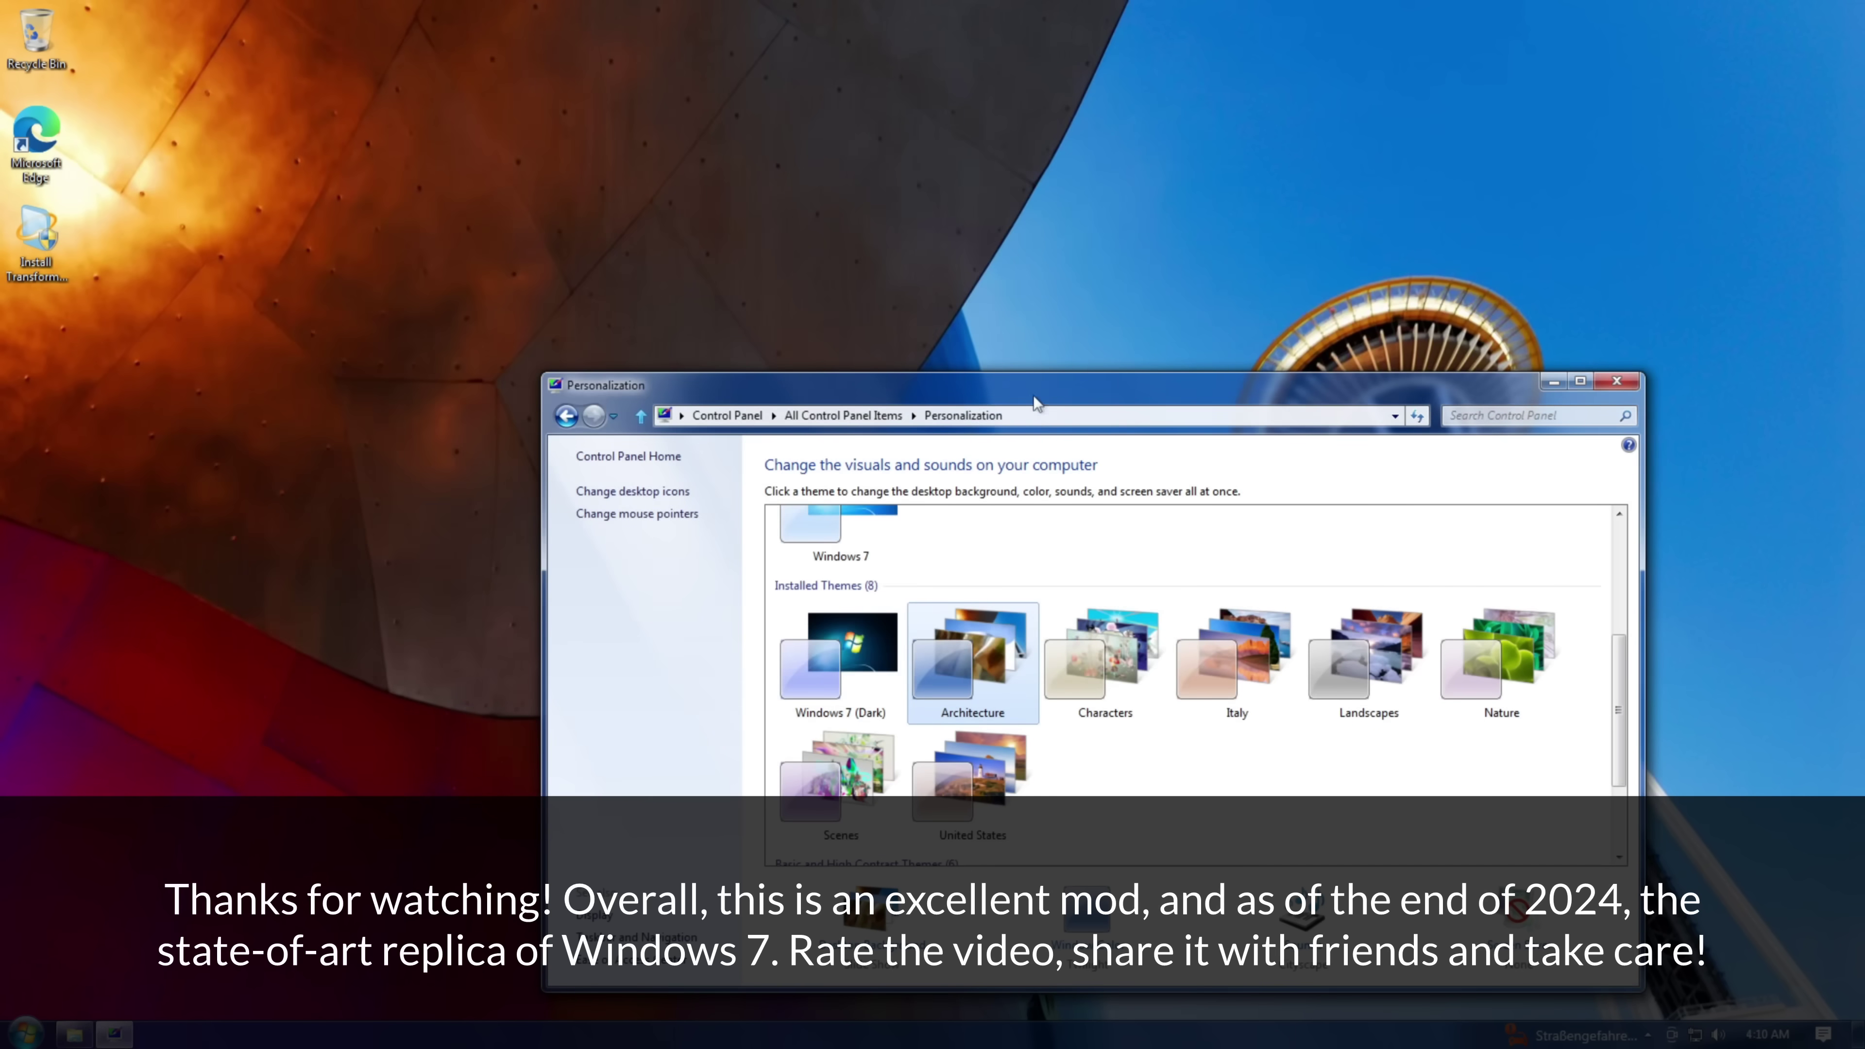
# - Reposition Personalization, restore the Hello! window, and apply the Characters theme
pyautogui.moveTo(1037, 386); pyautogui.dragTo(1150, 393)
pyautogui.click(73, 1035)
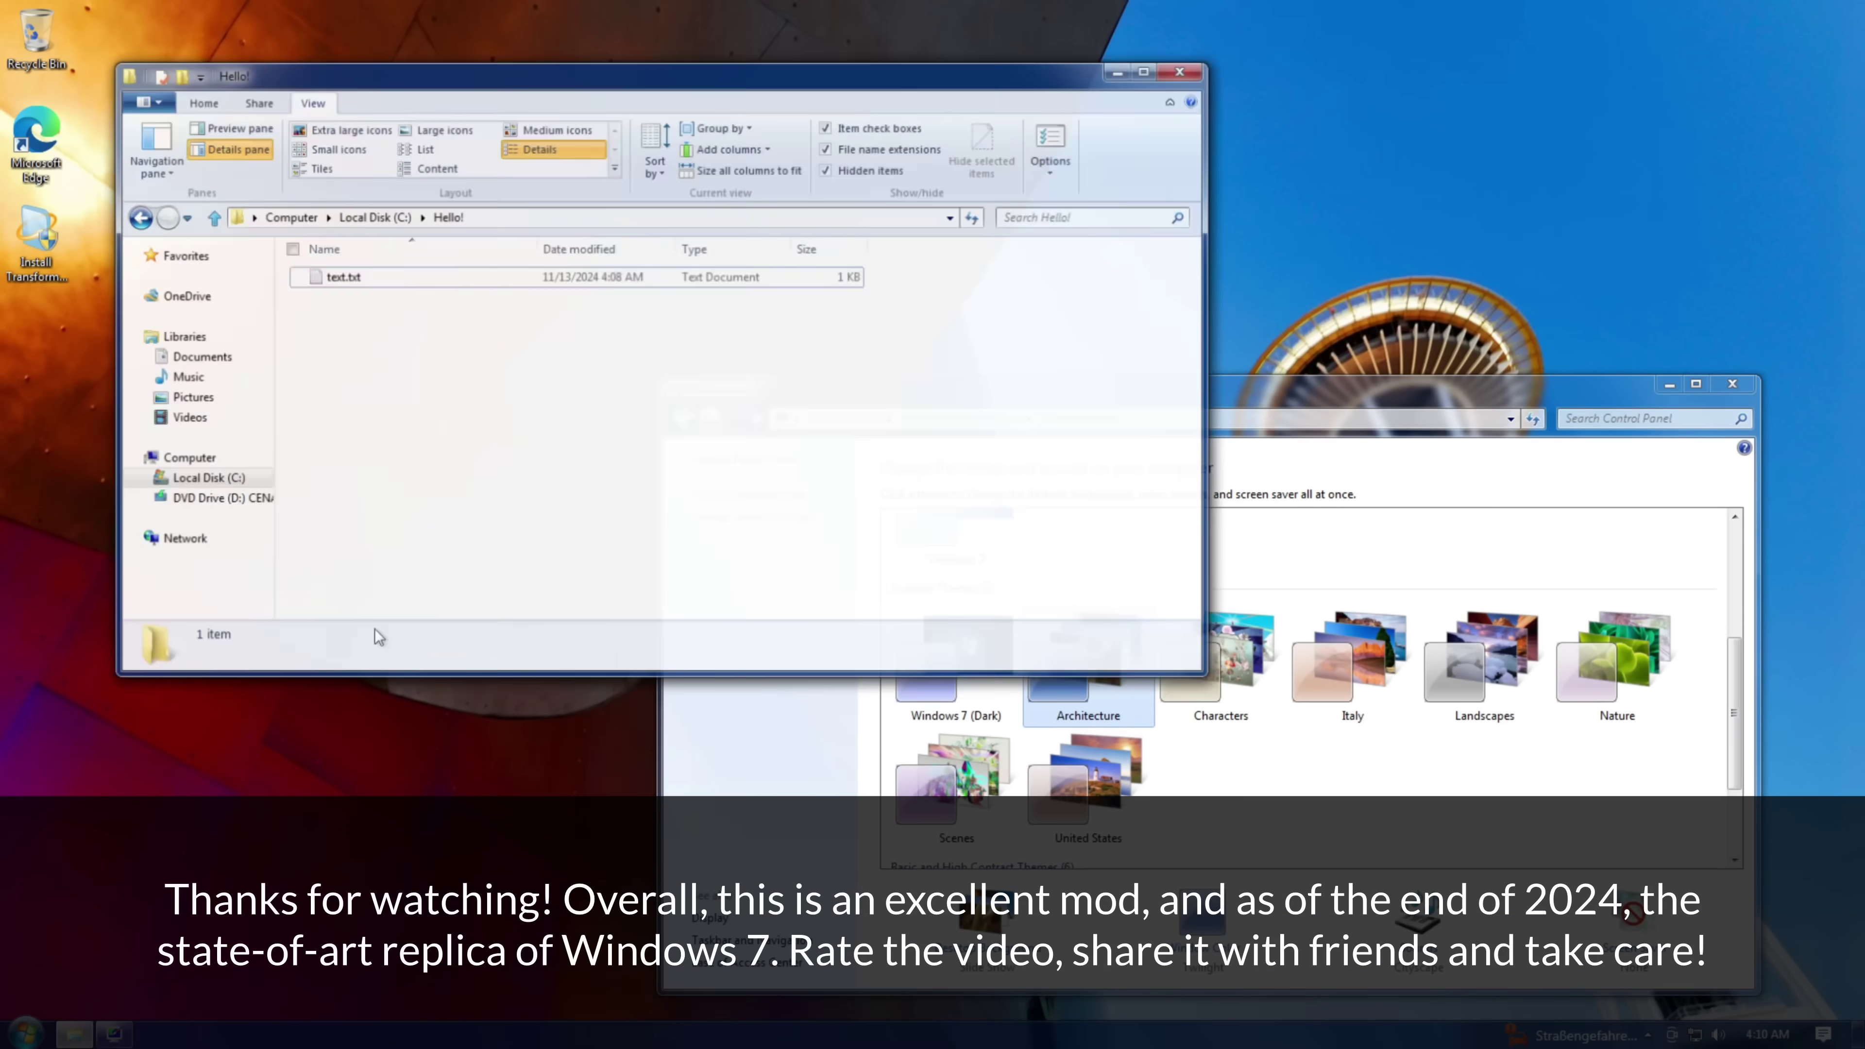
pyautogui.click(1296, 434)
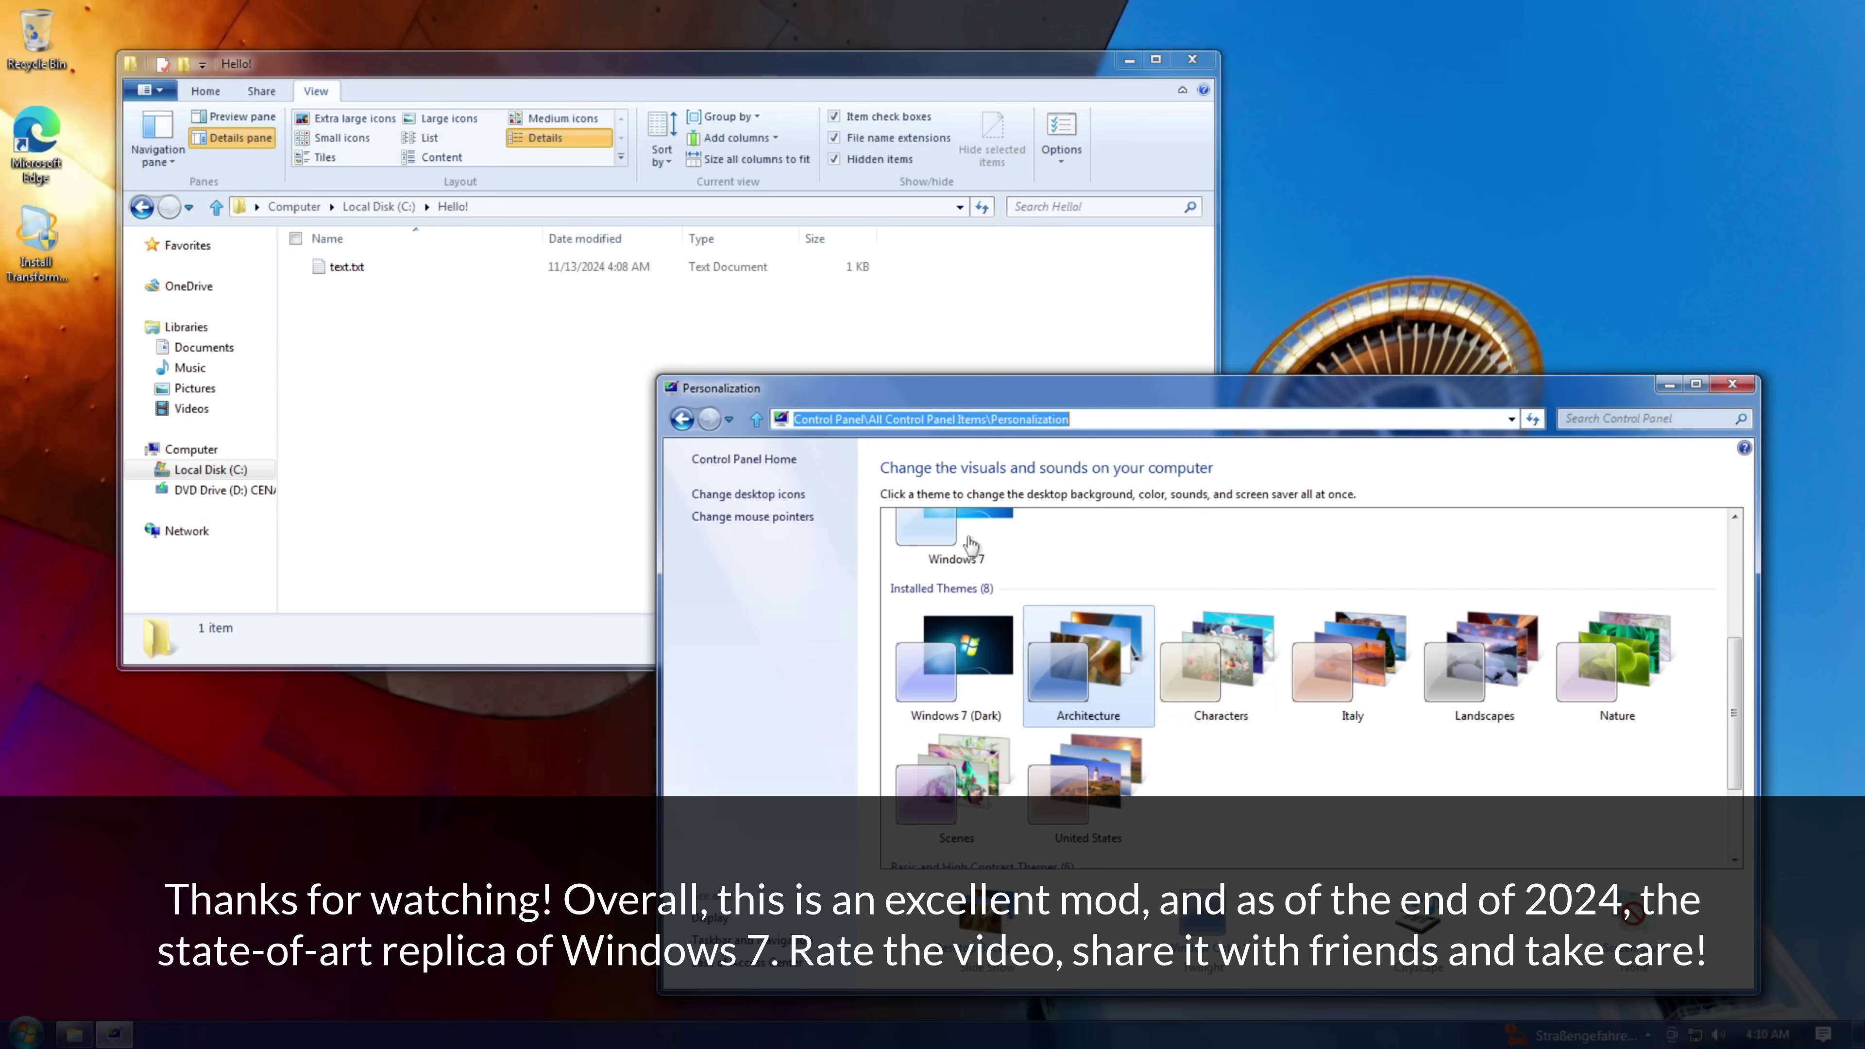
pyautogui.click(1208, 691)
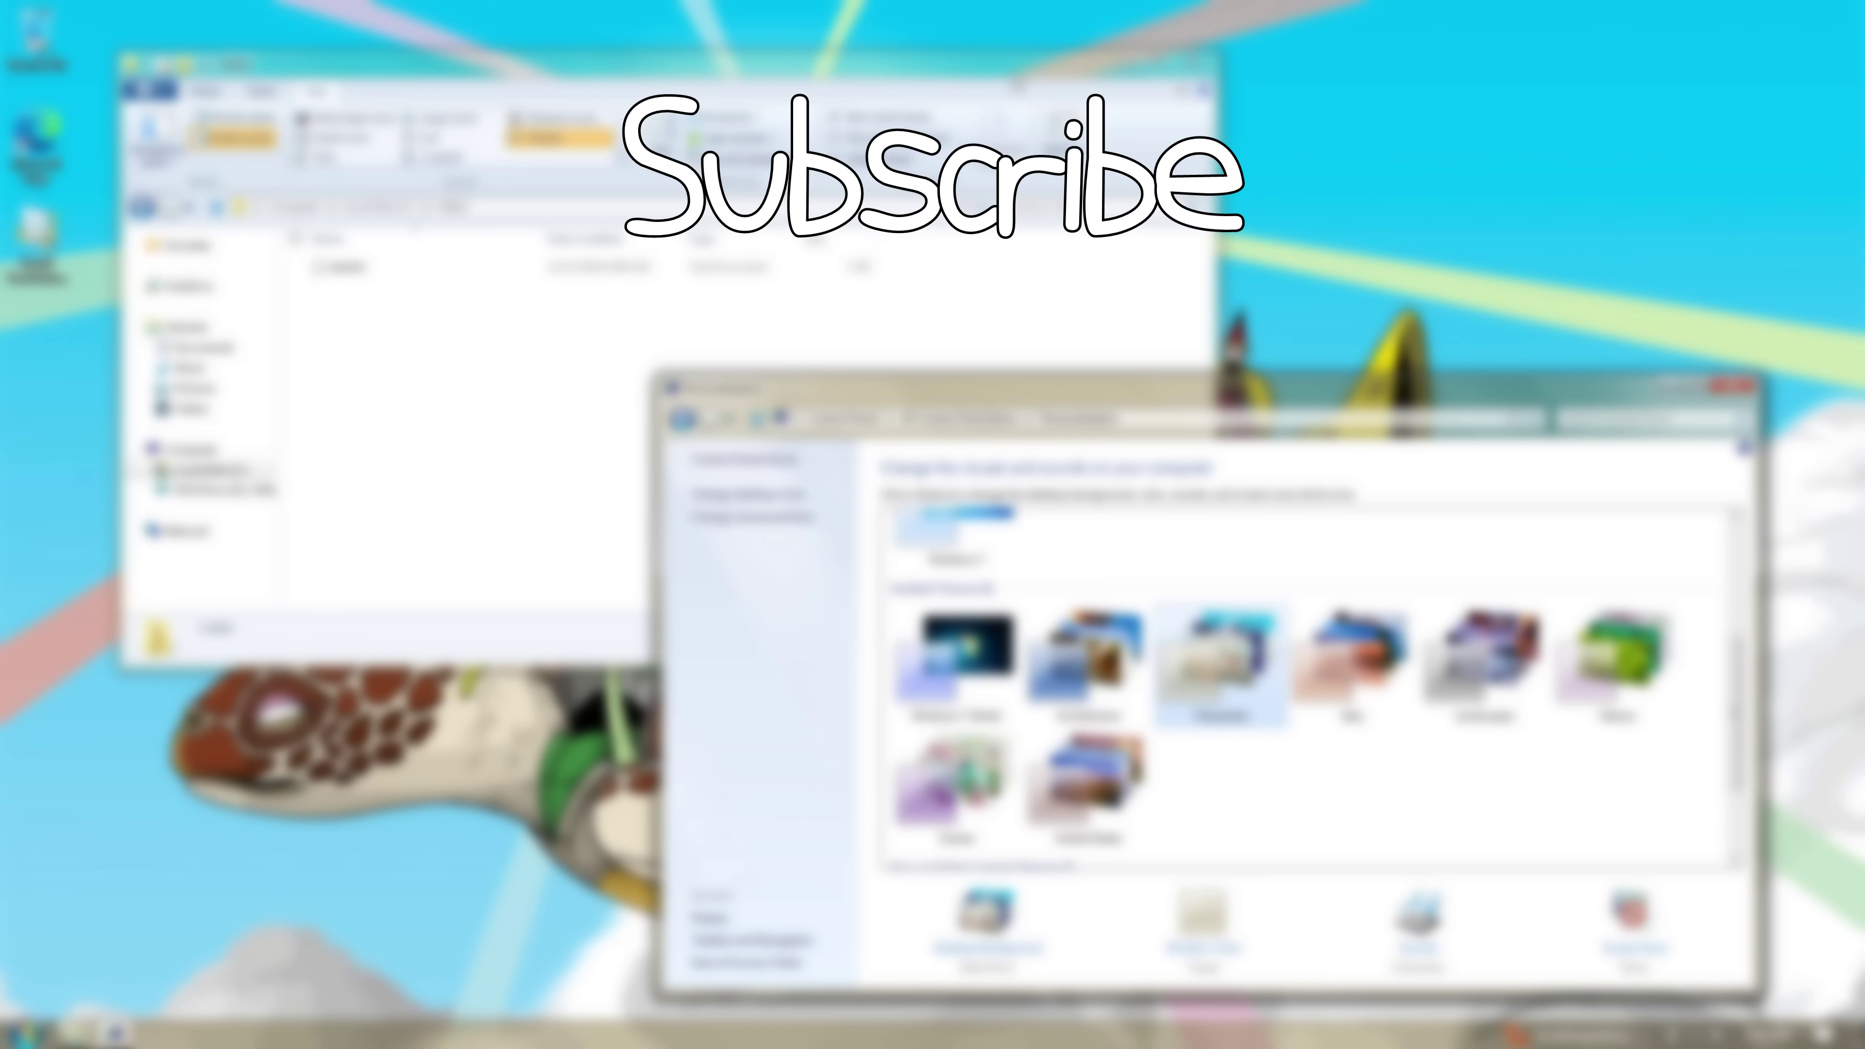
# - Launch Command Prompt via Start search, move it lower right, and apply the Italy theme
pyautogui.click(925, 273)
pyautogui.press('super')
pyautogui.write('cmd')
pyautogui.press('Return')
pyautogui.moveTo(335, 77); pyautogui.dragTo(438, 439)
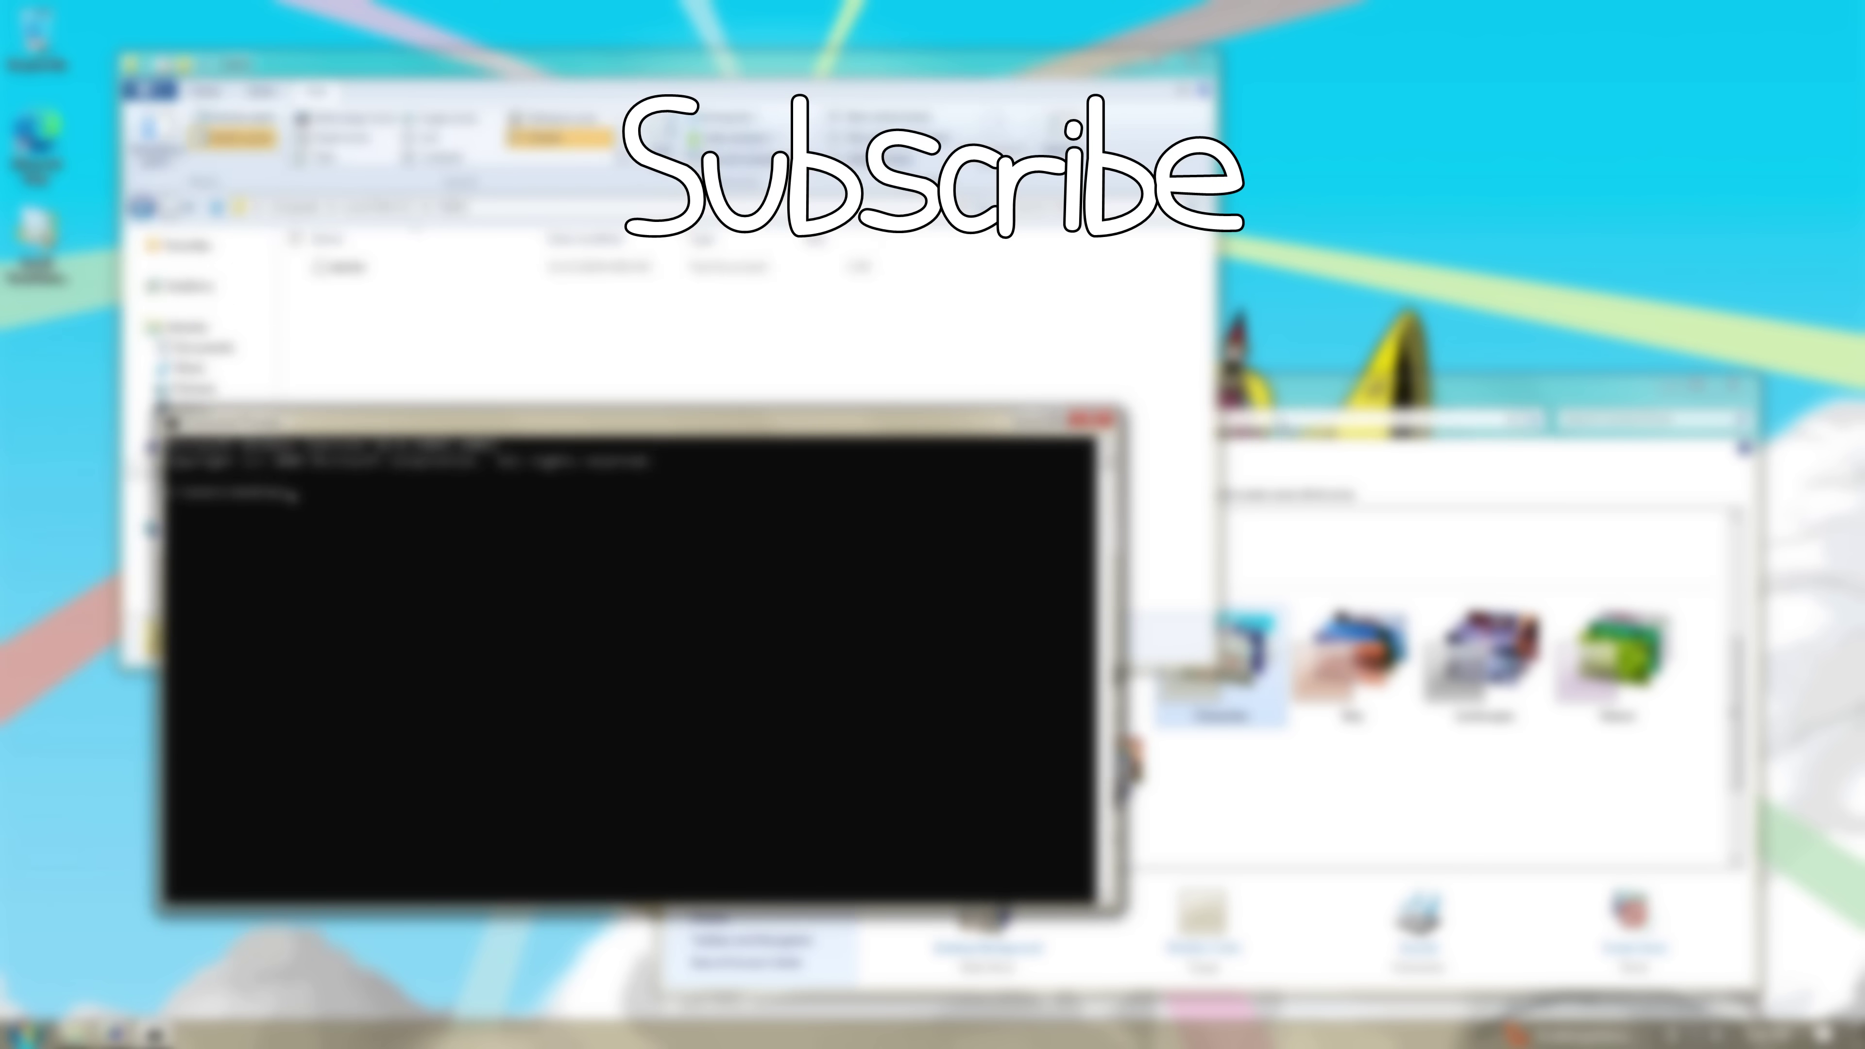
pyautogui.hotkey('alt', 'Tab')
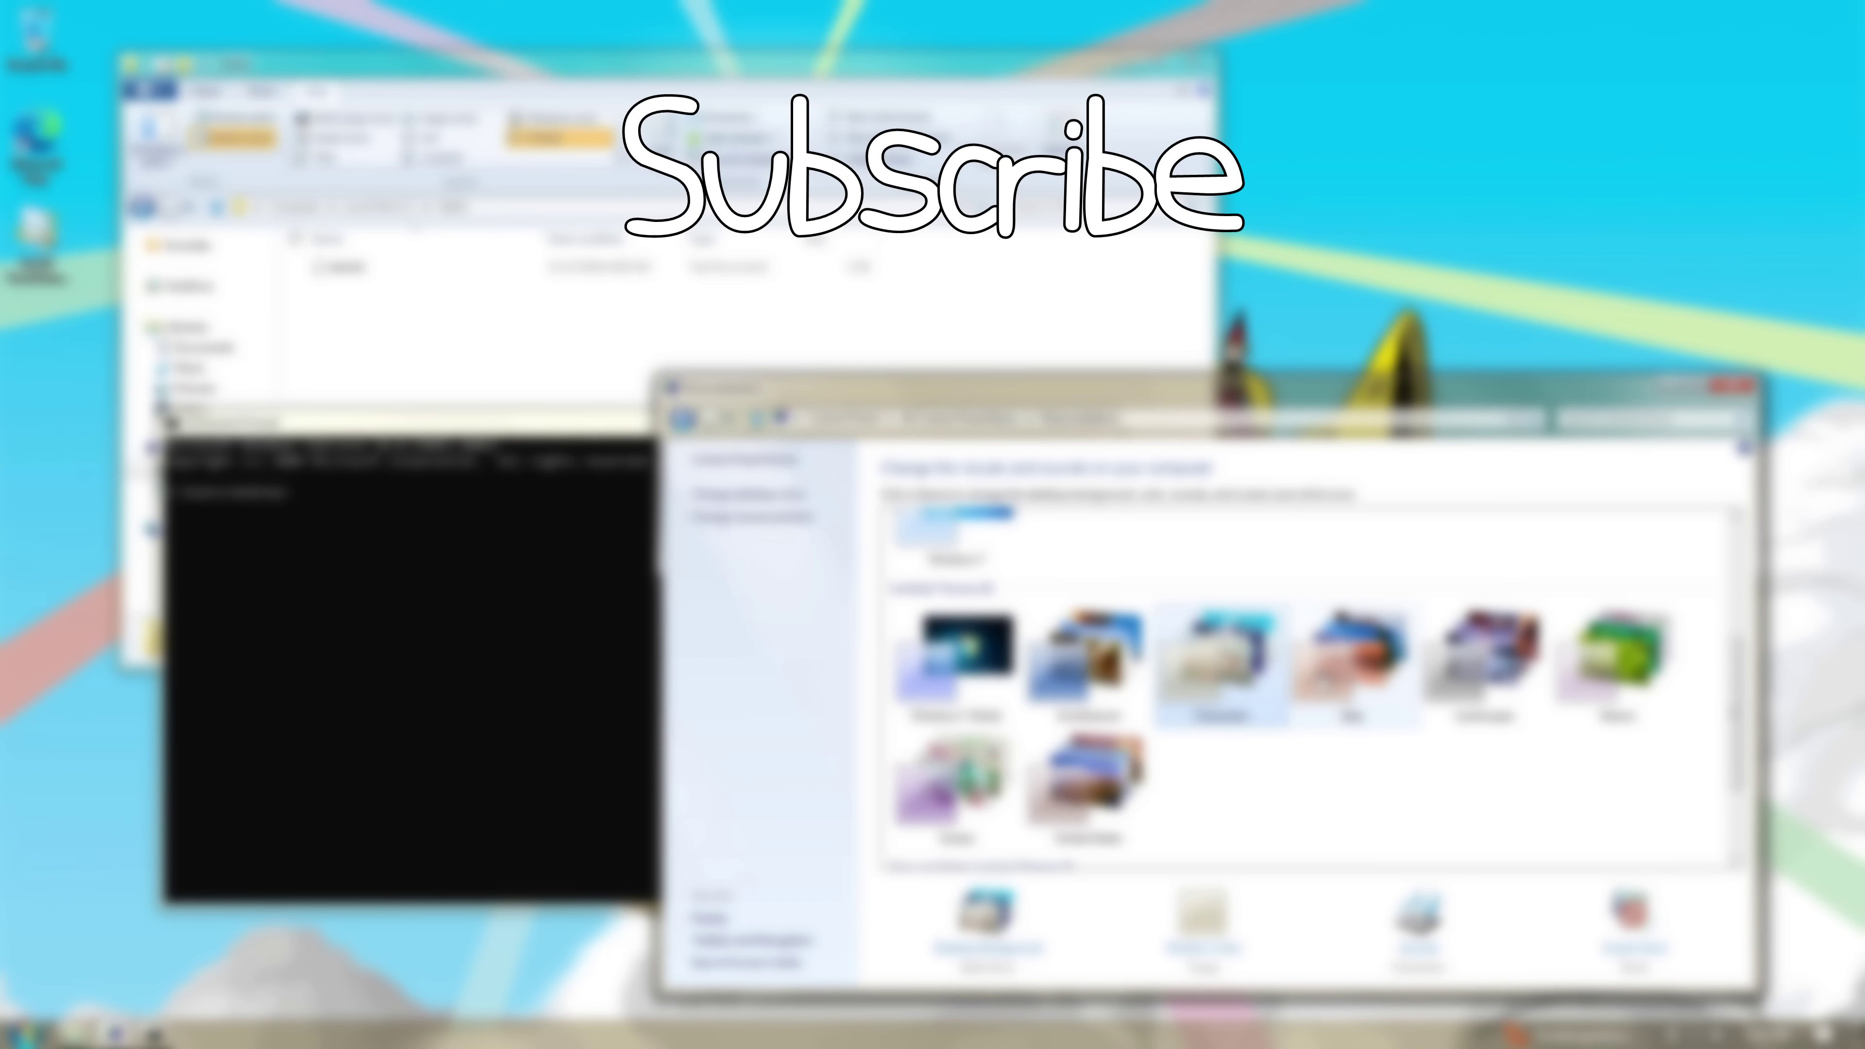
pyautogui.press('Right')
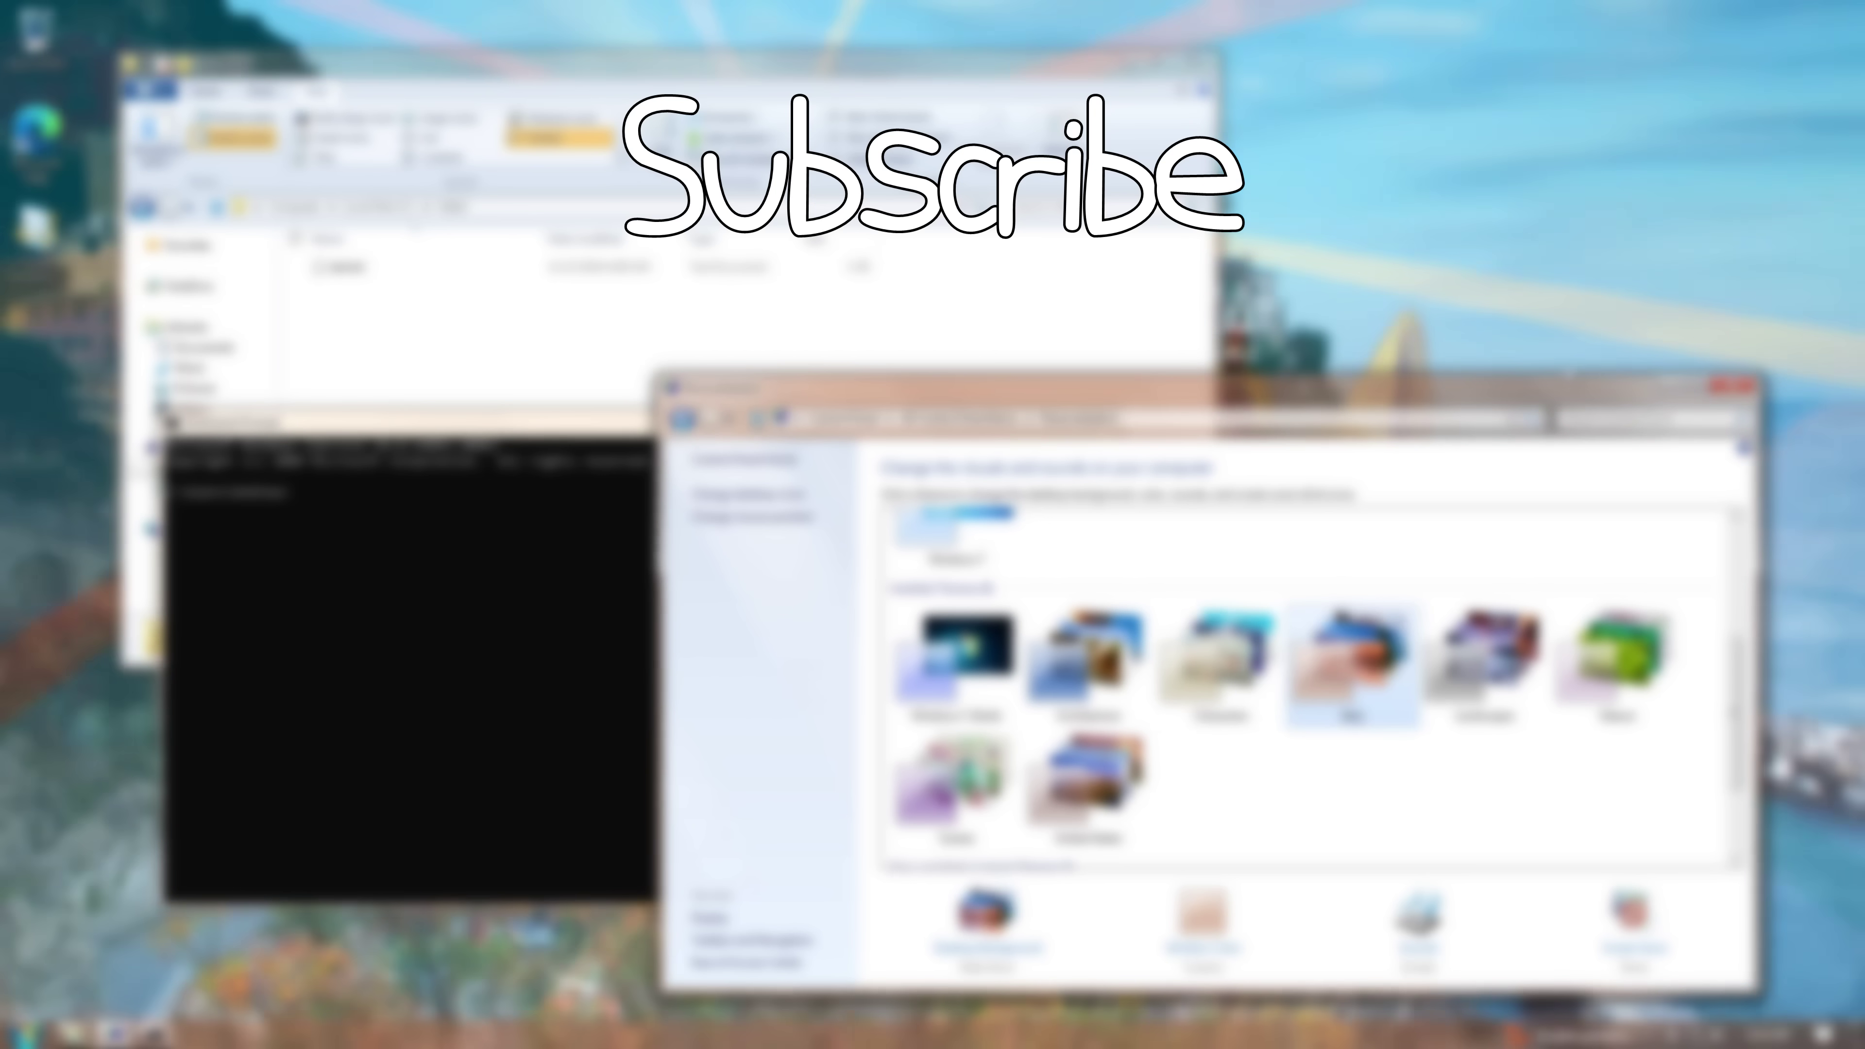